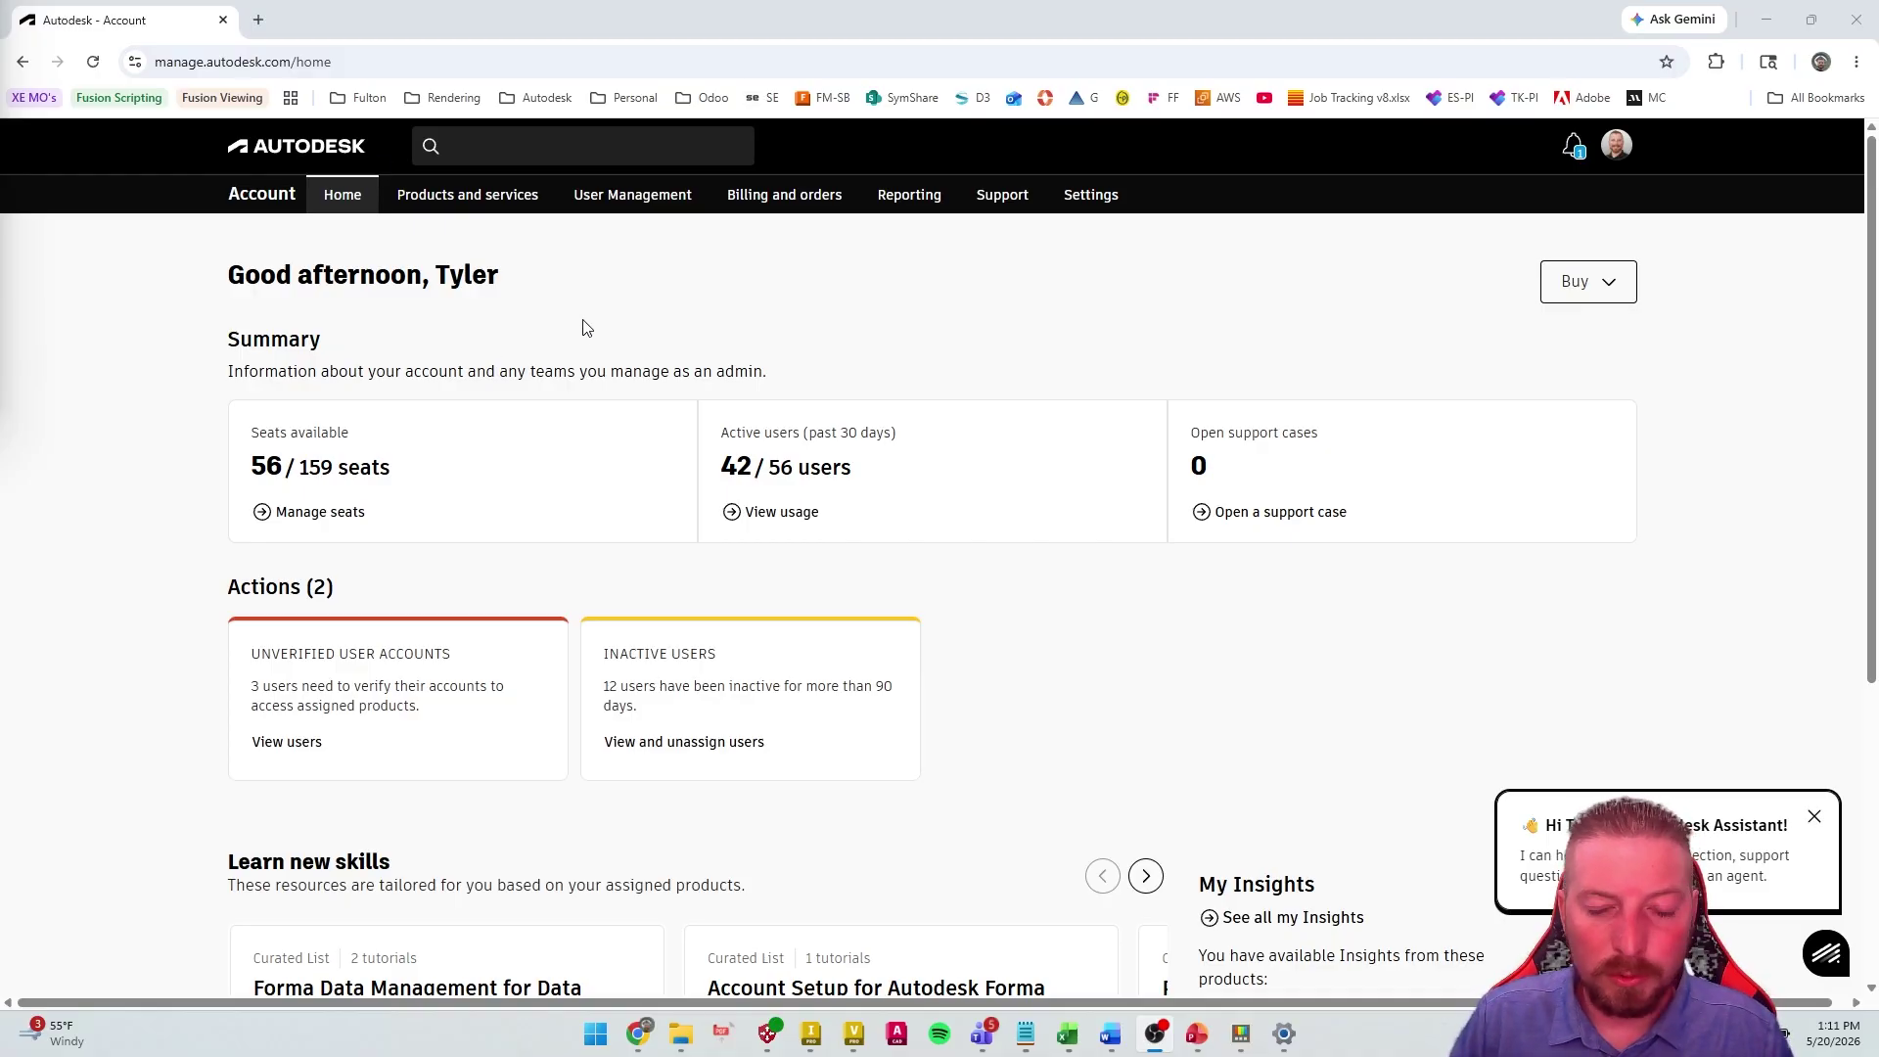
# Find Vault Professional Client among the account's products and services and select version 2027 for it
pyautogui.click(462, 201)
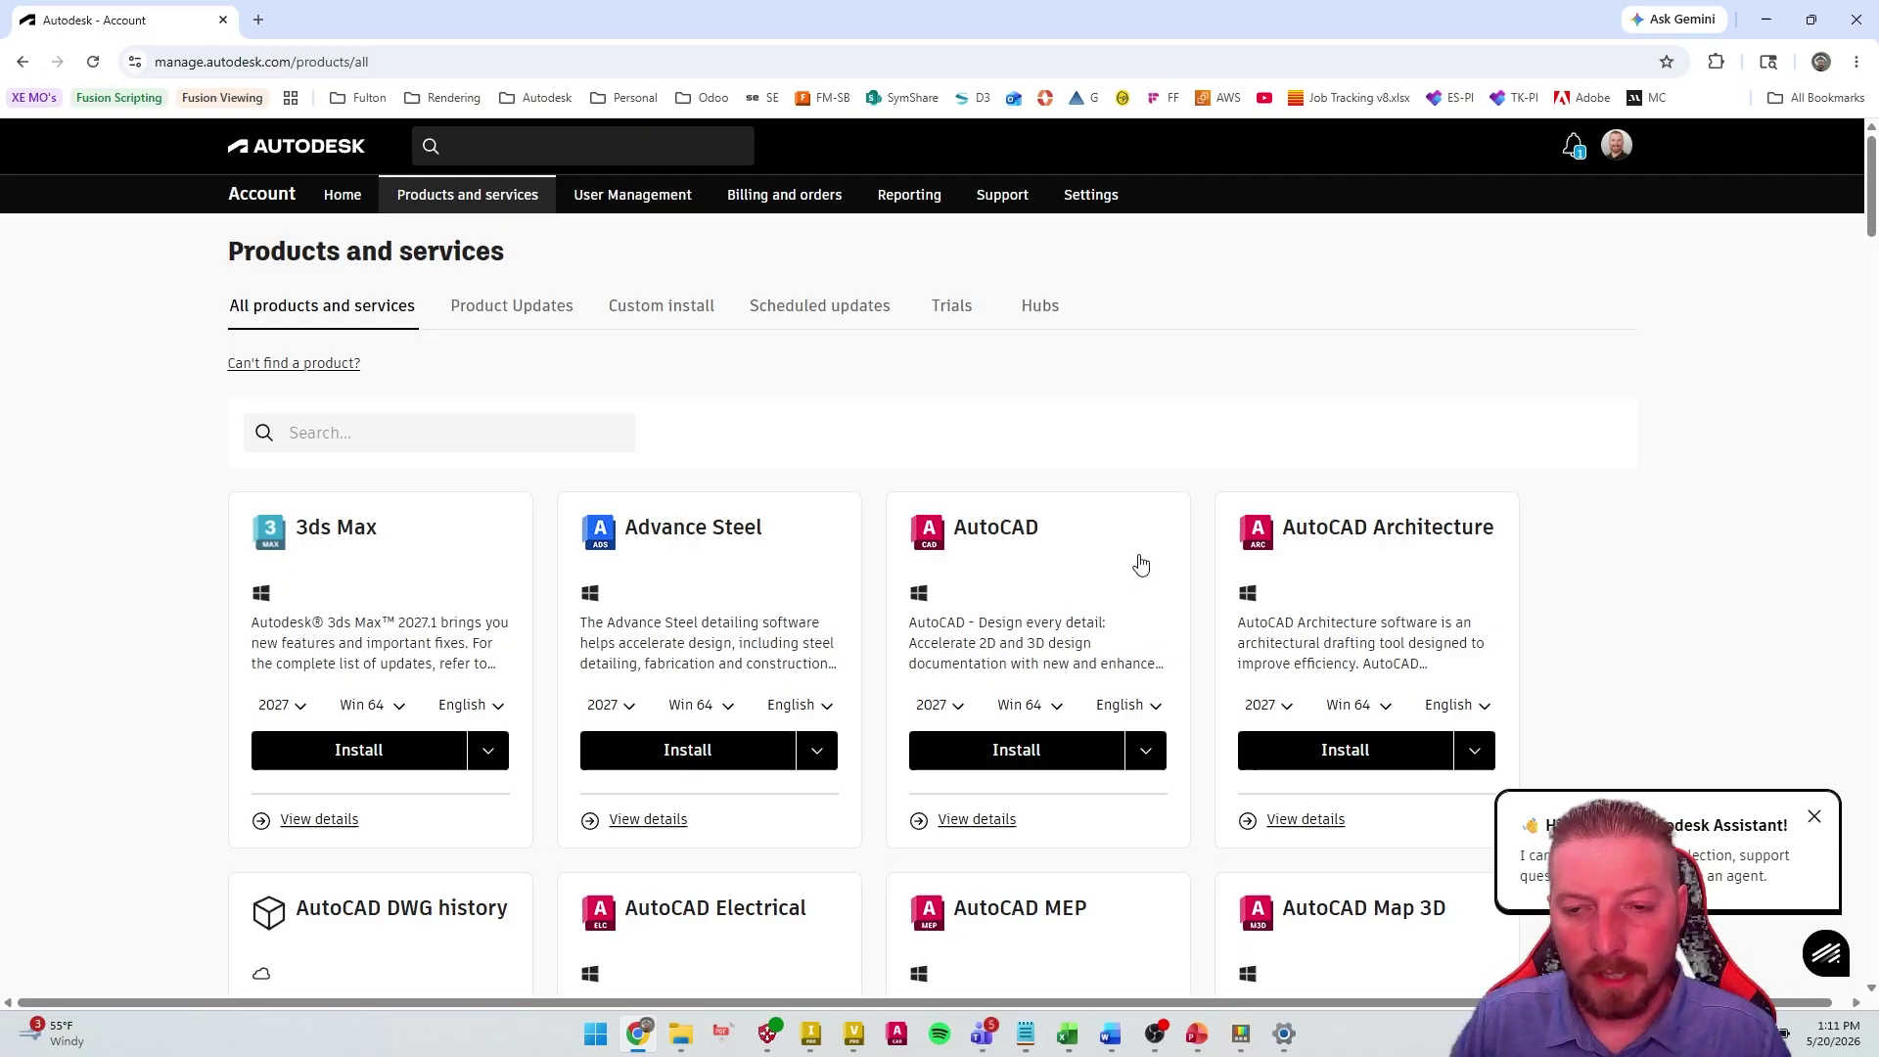
pyautogui.scroll(-20, 1151, 677)
pyautogui.scroll(-20, 1151, 677)
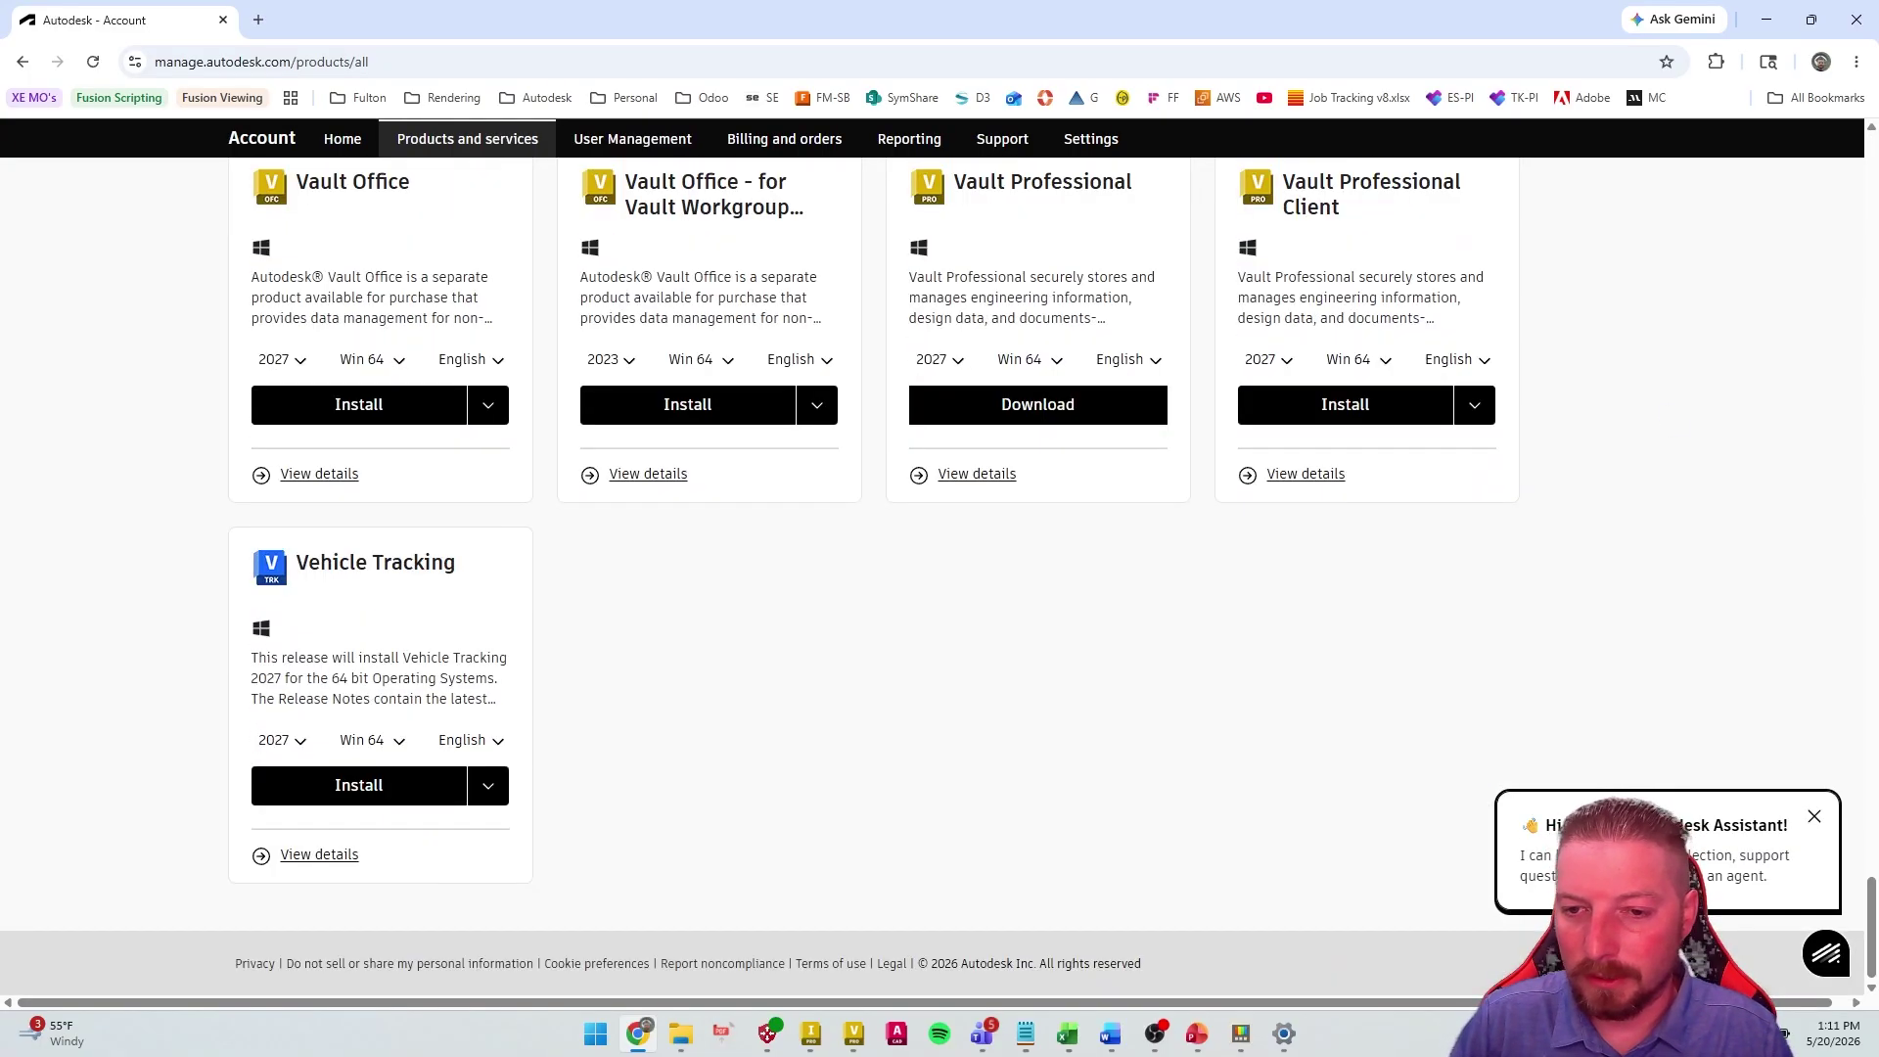
pyautogui.scroll(2, 1155, 656)
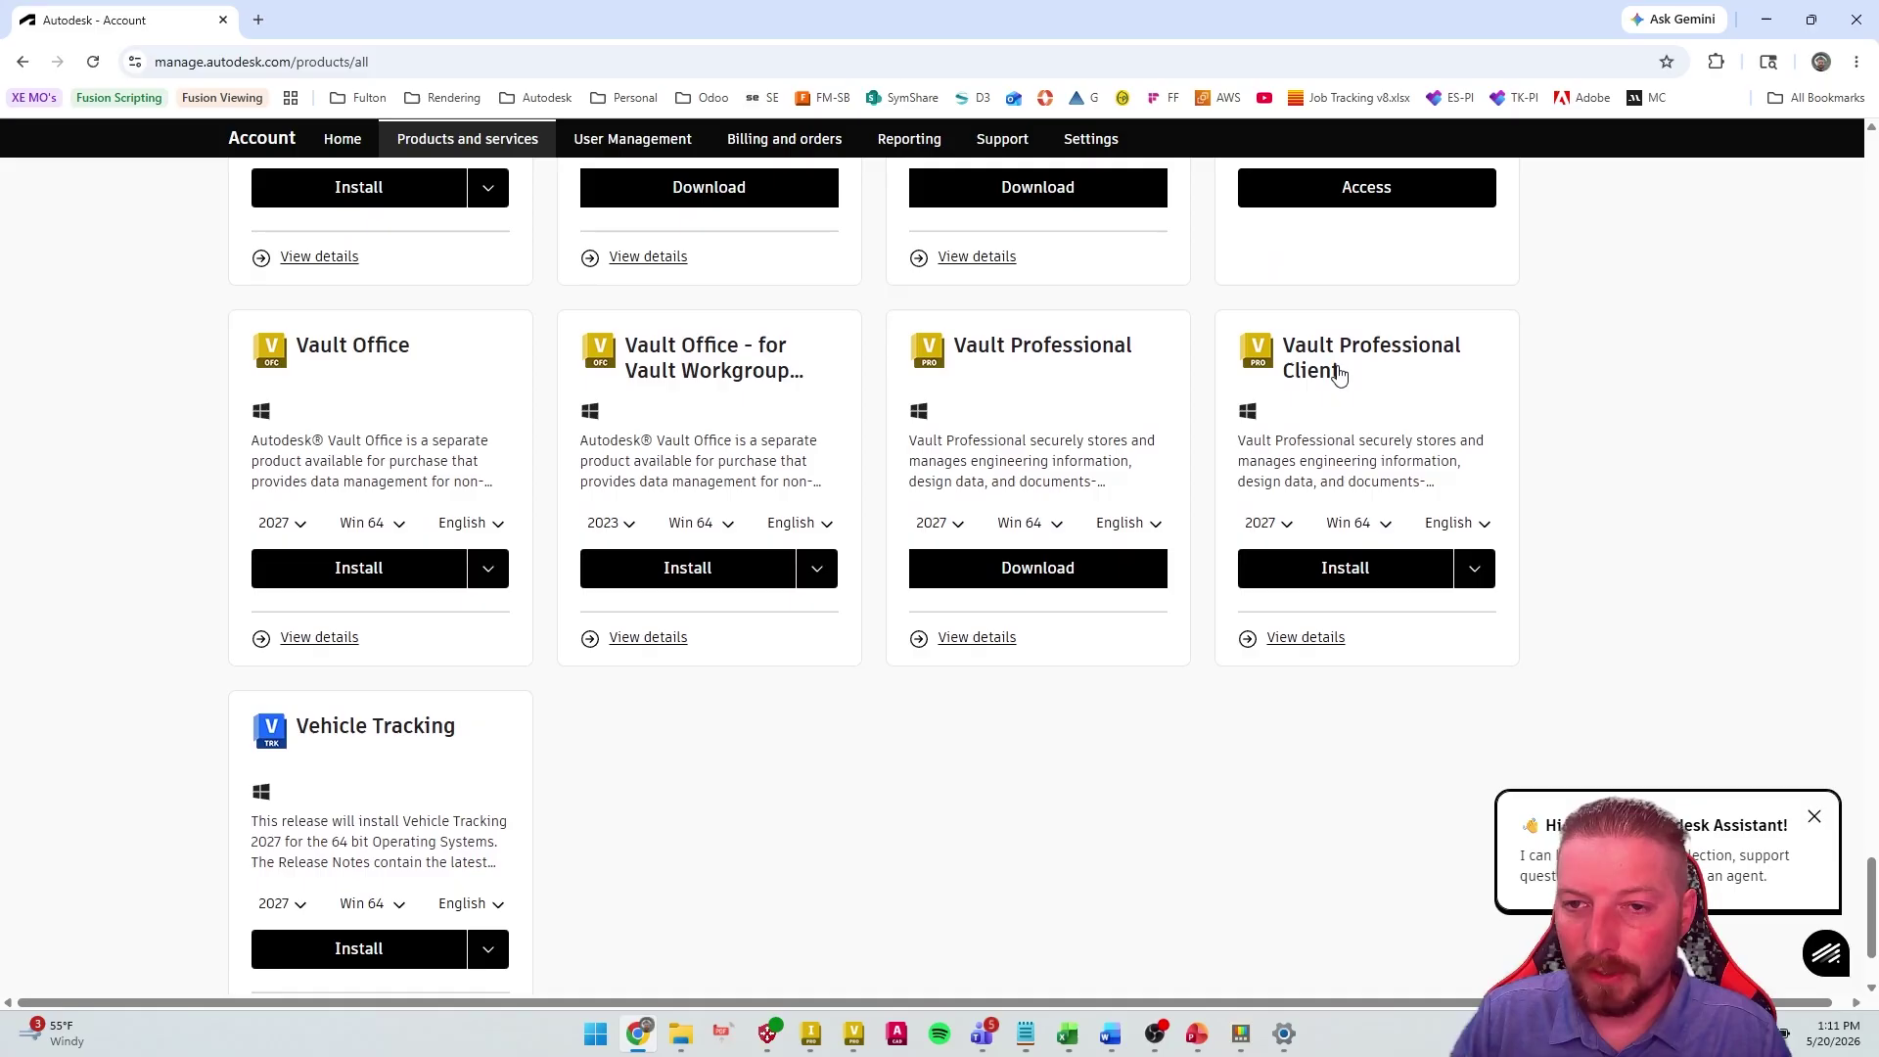
pyautogui.click(1272, 524)
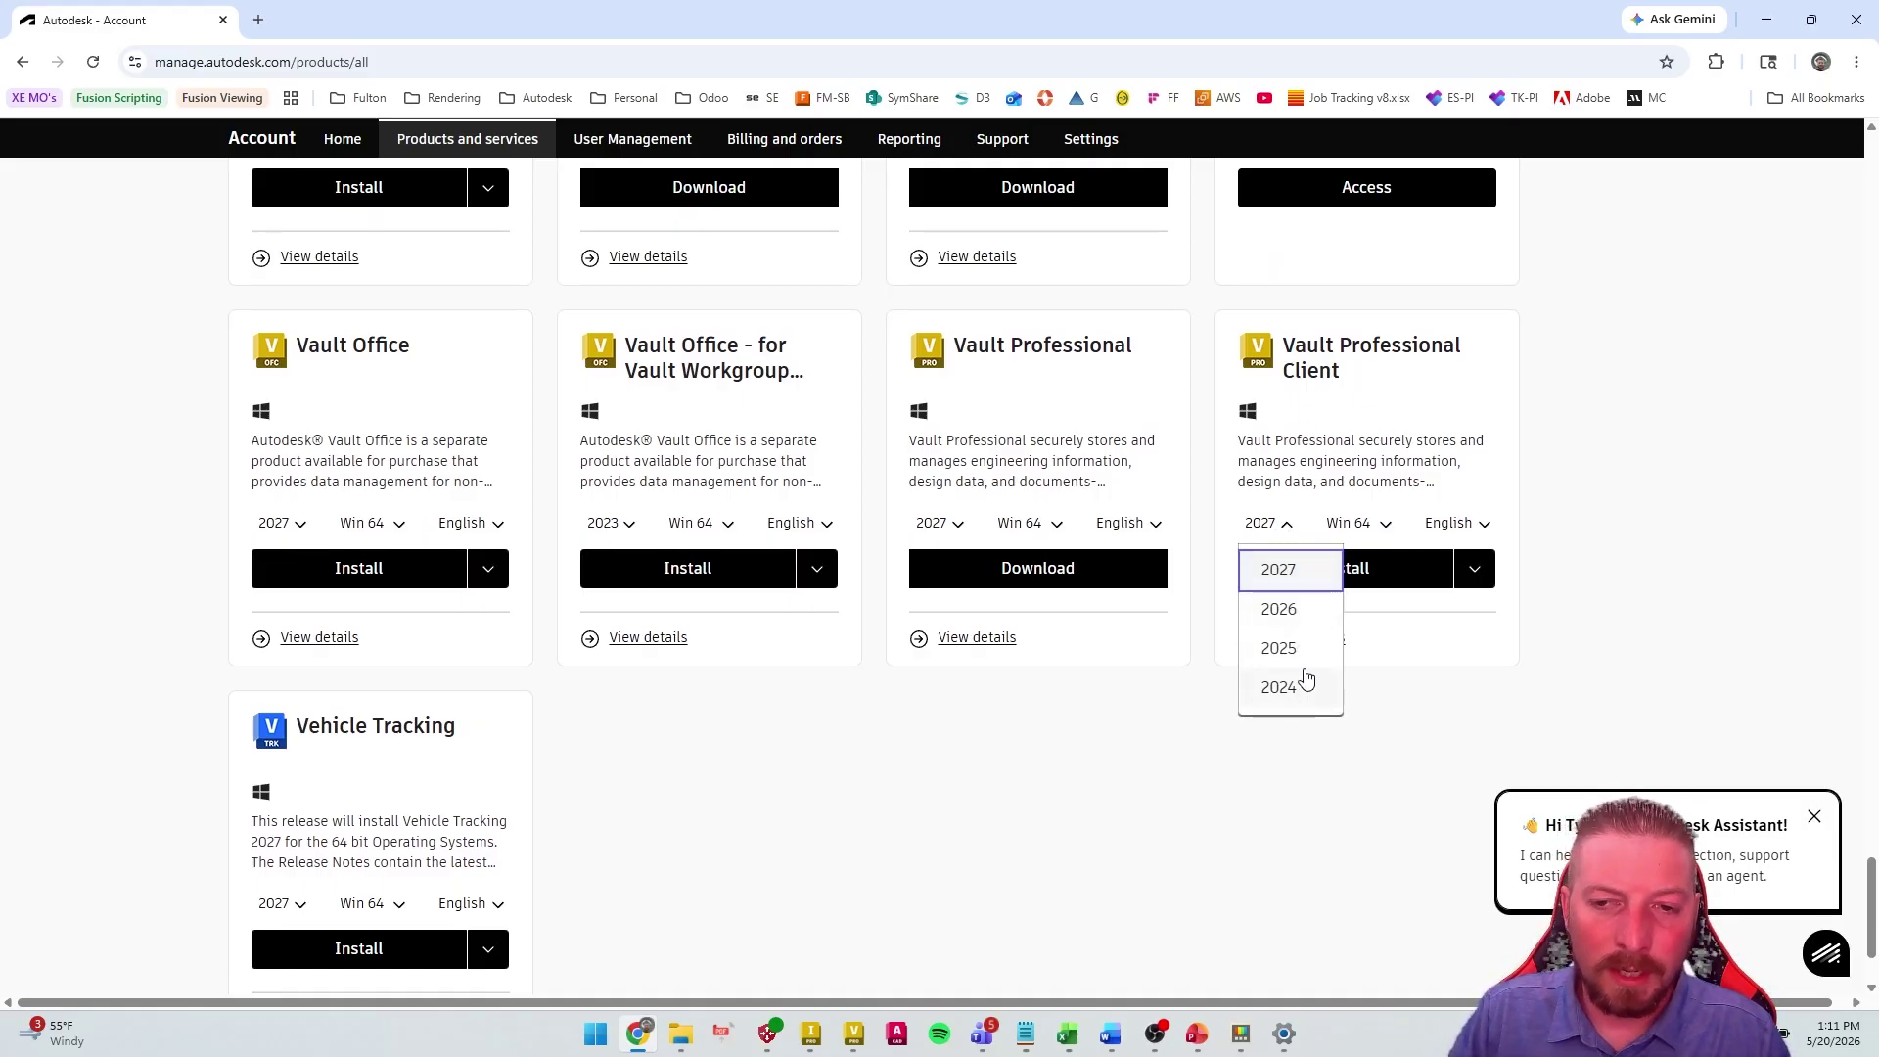
pyautogui.click(1281, 573)
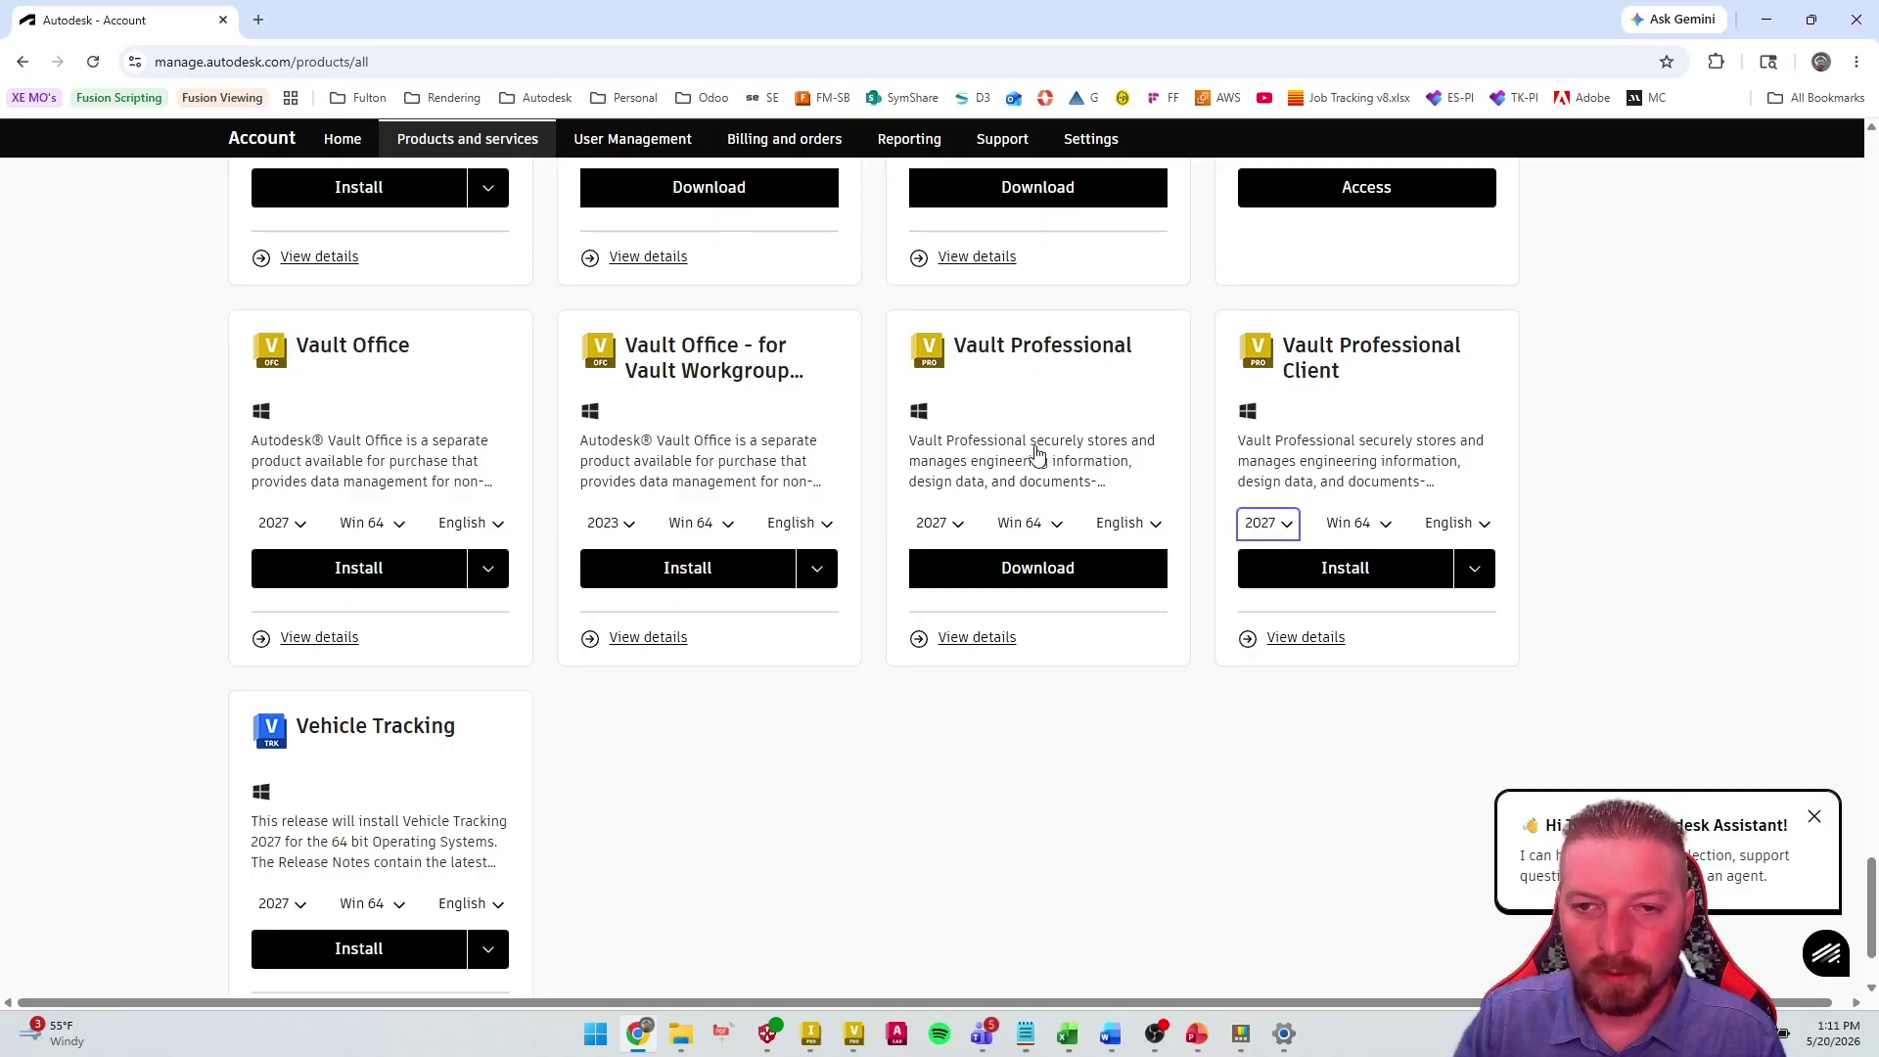
# Browse the rest of the product list, including the Inventor and AutoCAD products, back to its beginning
pyautogui.scroll(20, 852, 613)
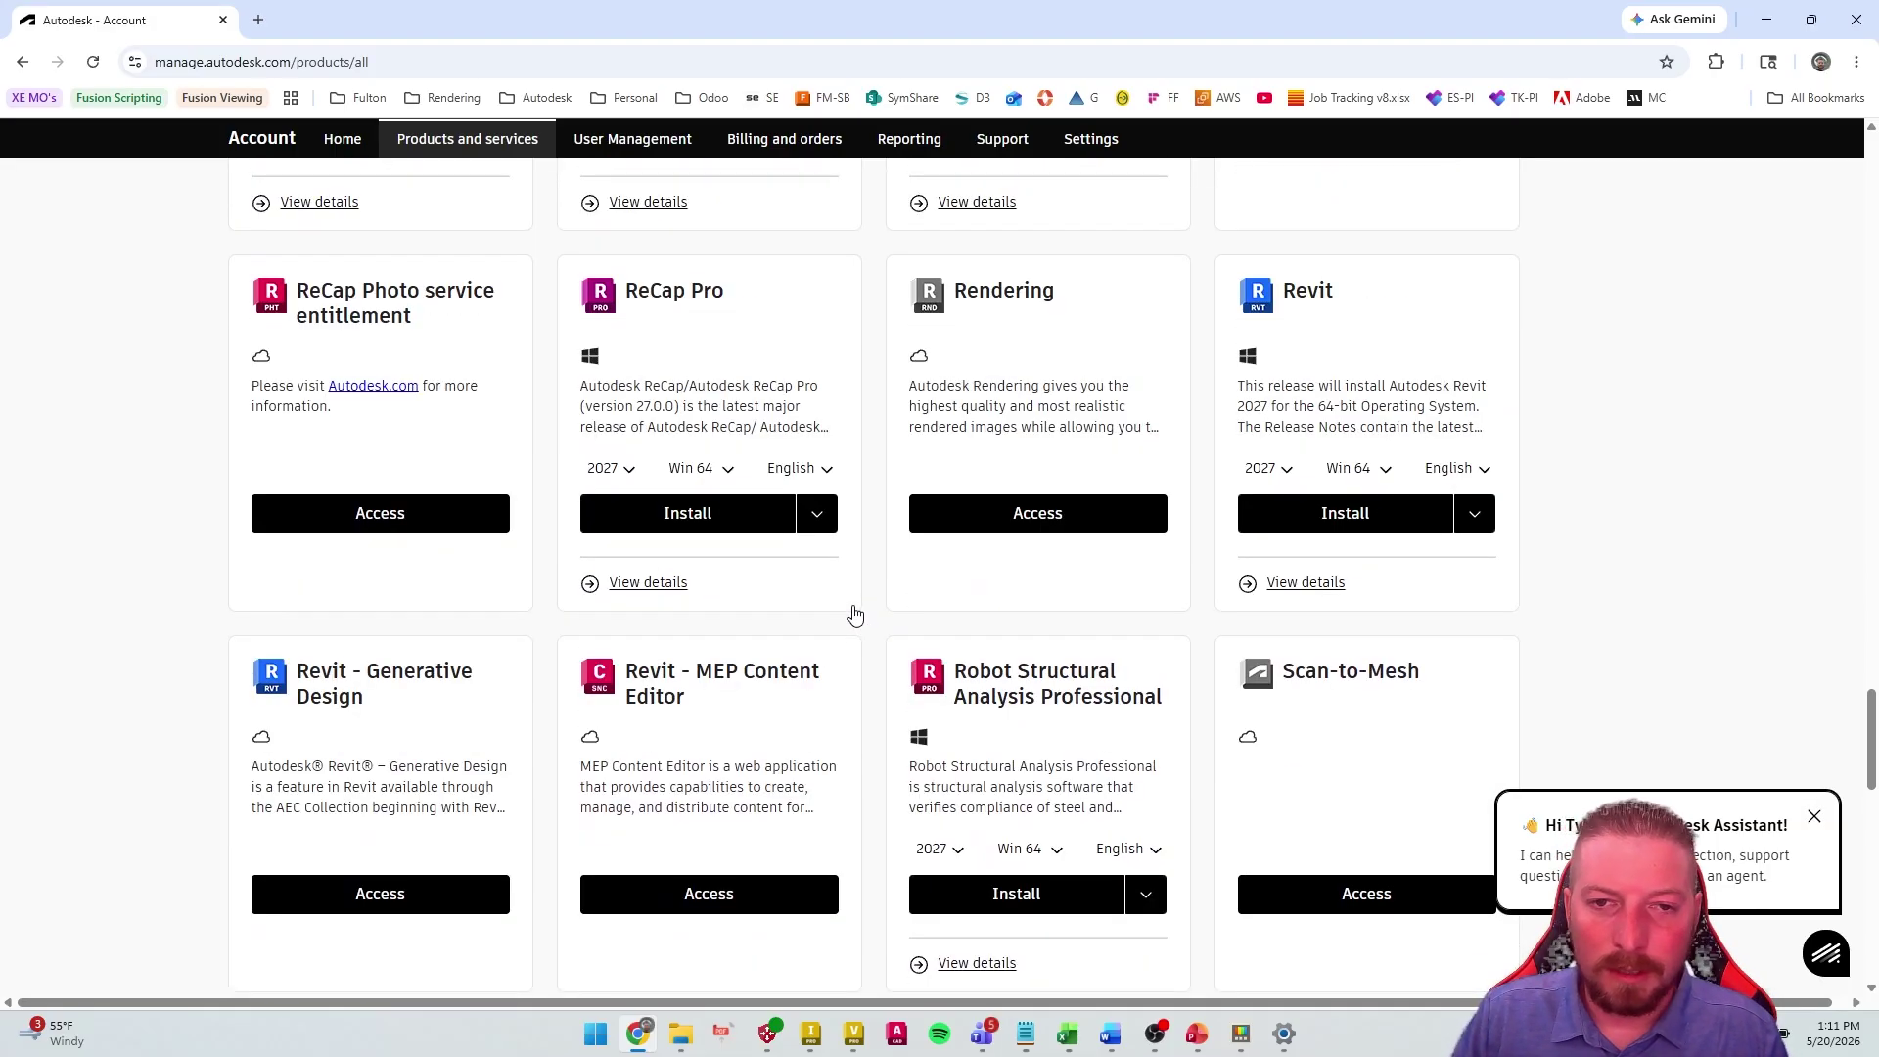
pyautogui.scroll(5, 632, 585)
pyautogui.scroll(-3, 1007, 759)
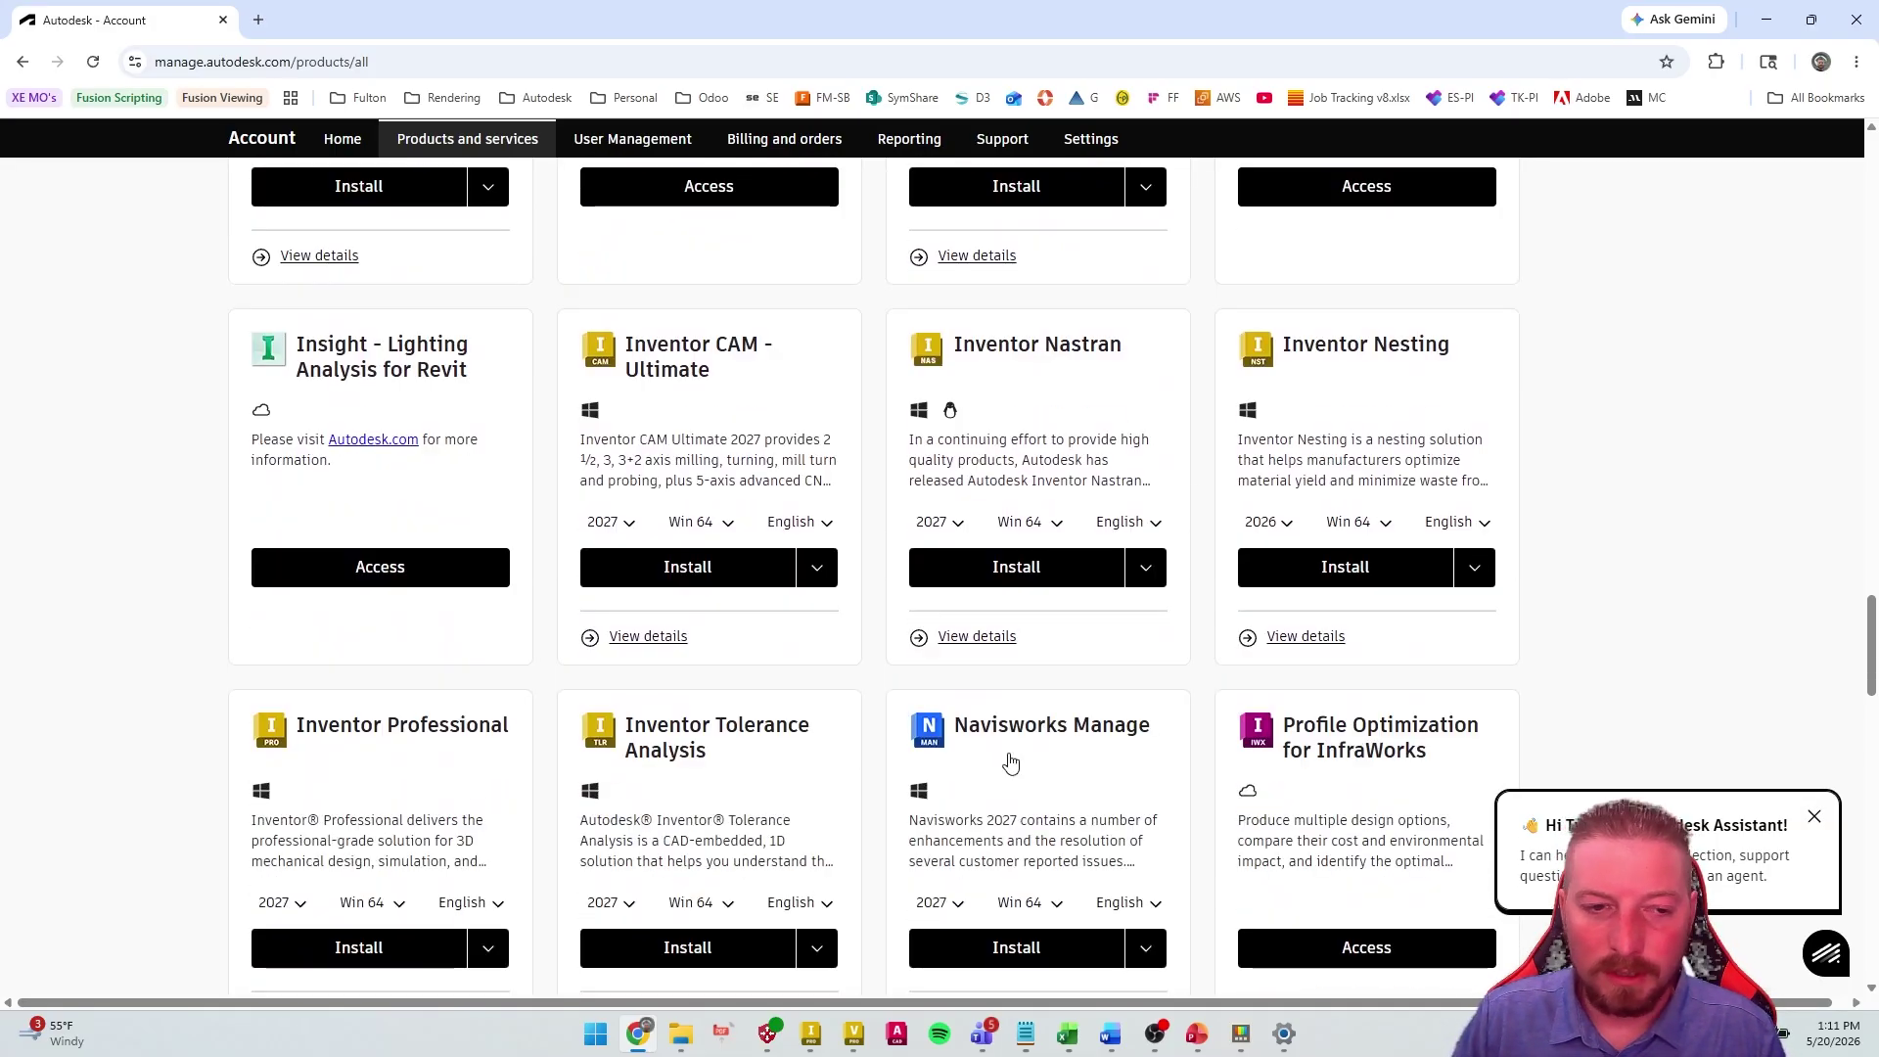
pyautogui.scroll(-2, 390, 738)
pyautogui.scroll(20, 800, 650)
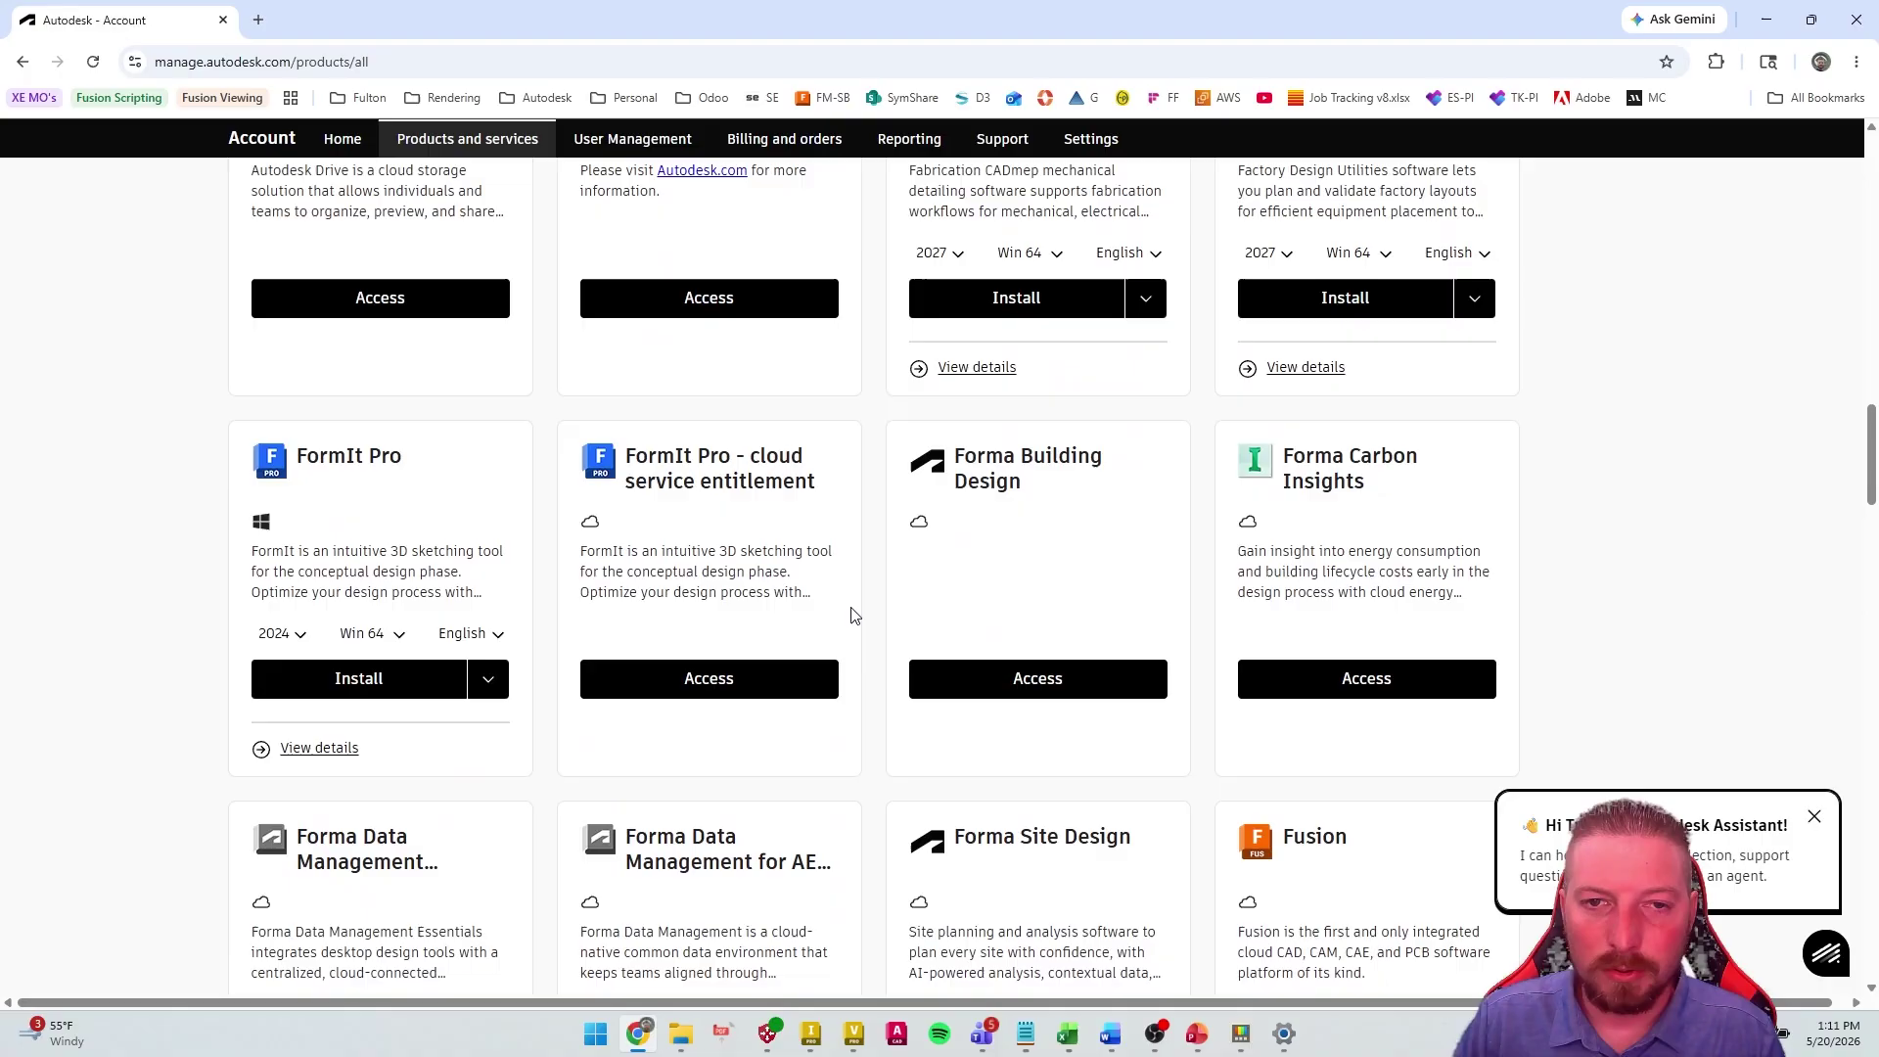
pyautogui.scroll(10, 629, 343)
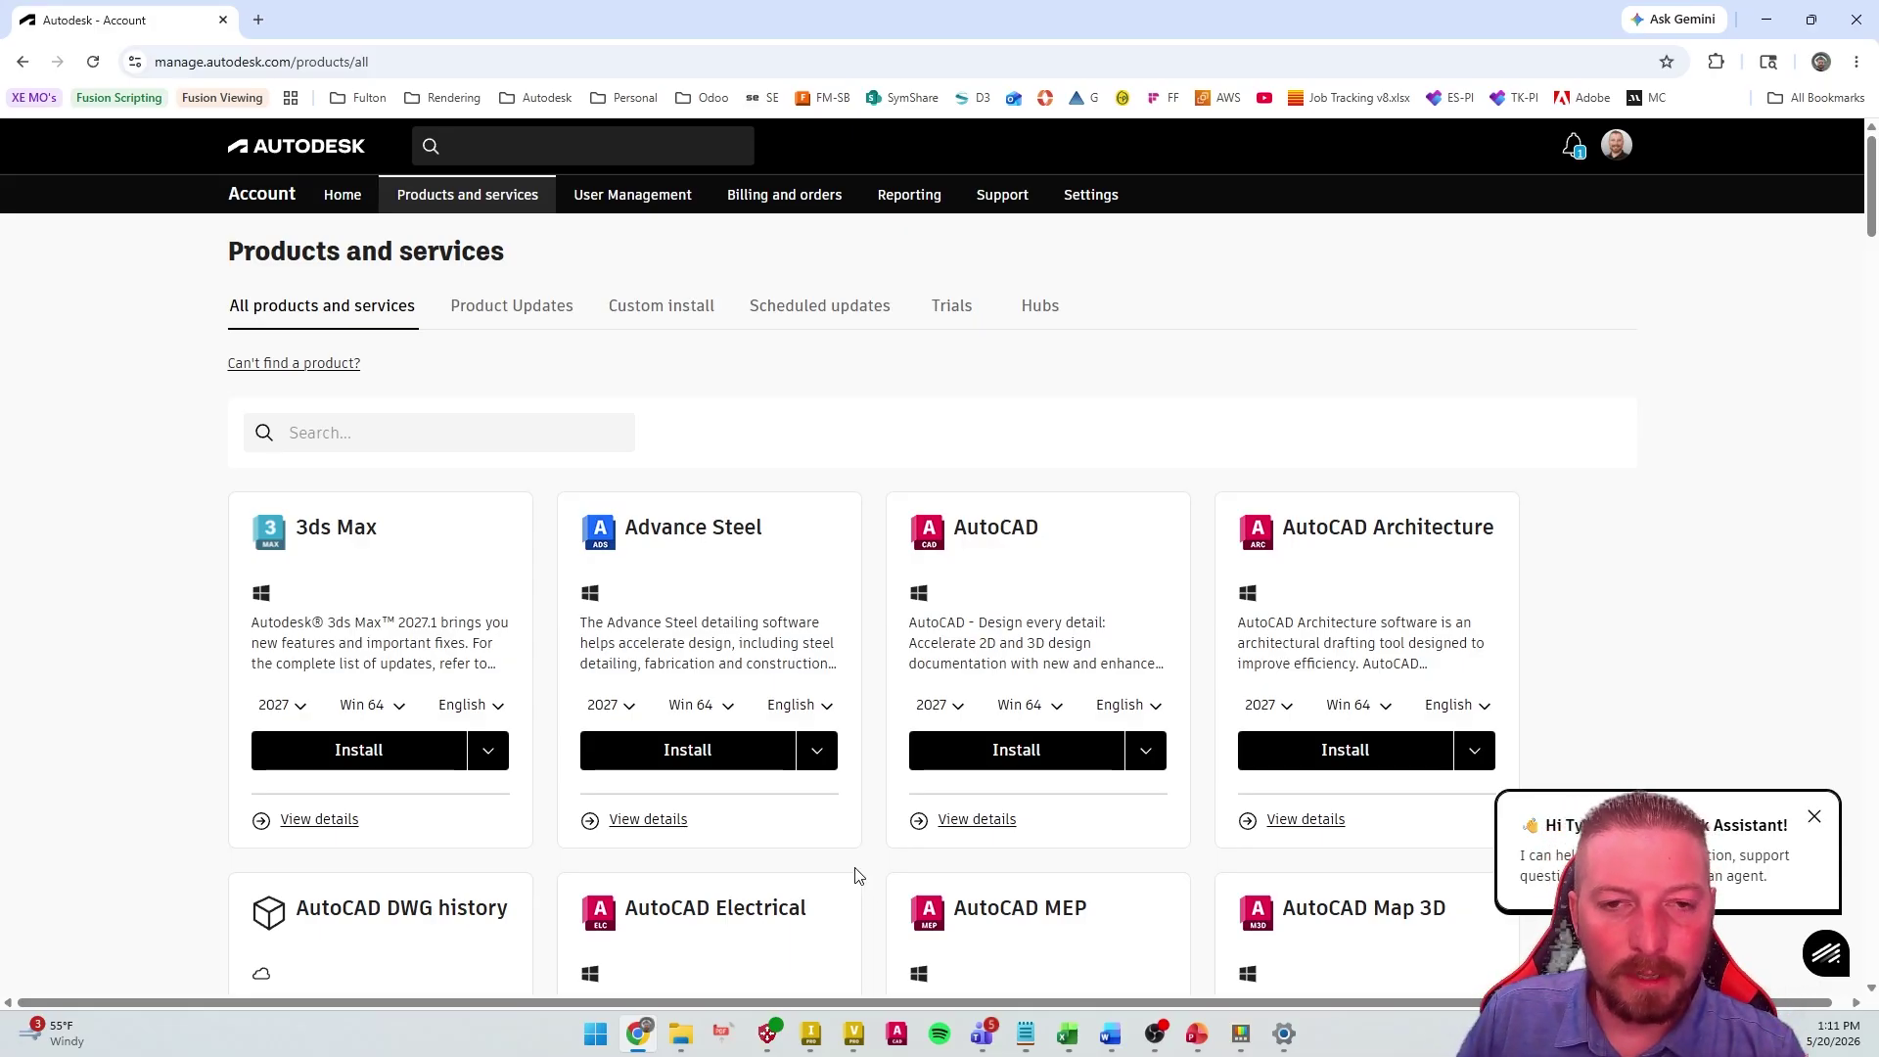
# Bring up the Azure VPN Client, search the Microsoft Store for azure, launch the client from its listing, and minimize the store
pyautogui.moveTo(771, 1047)
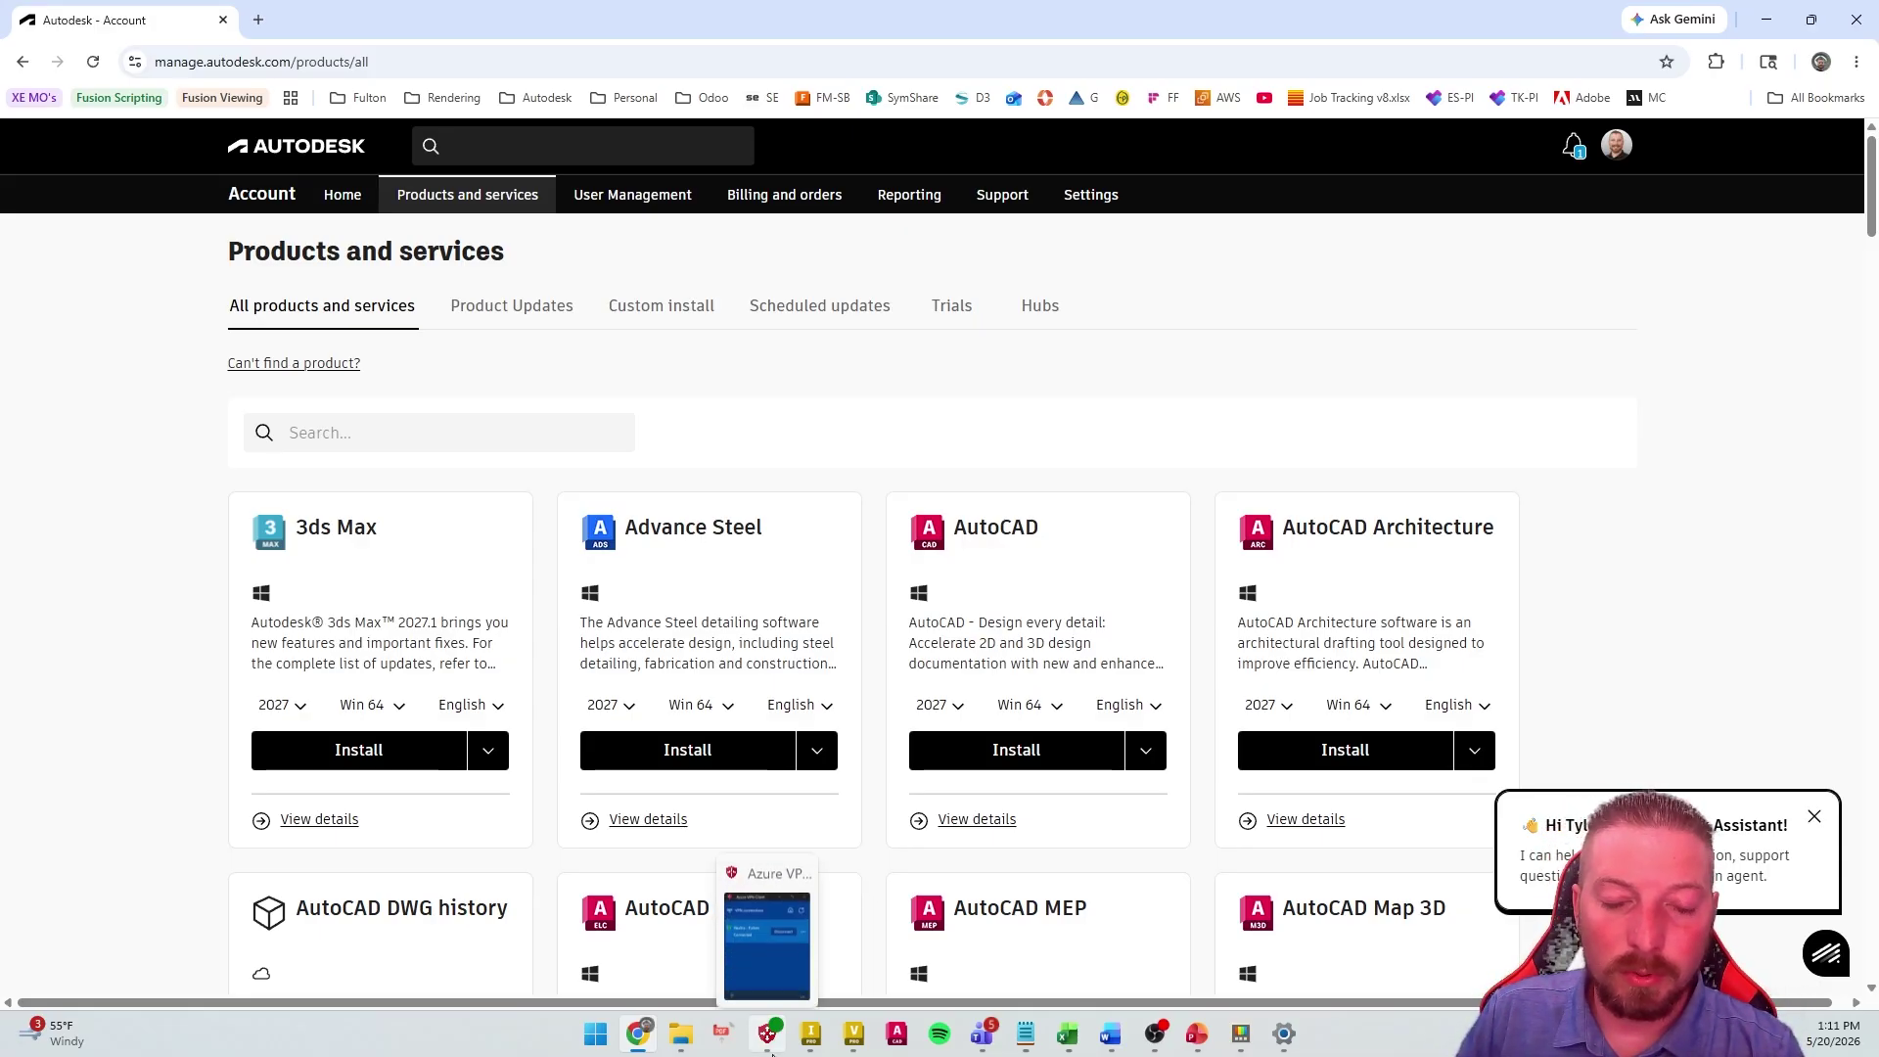
pyautogui.click(768, 964)
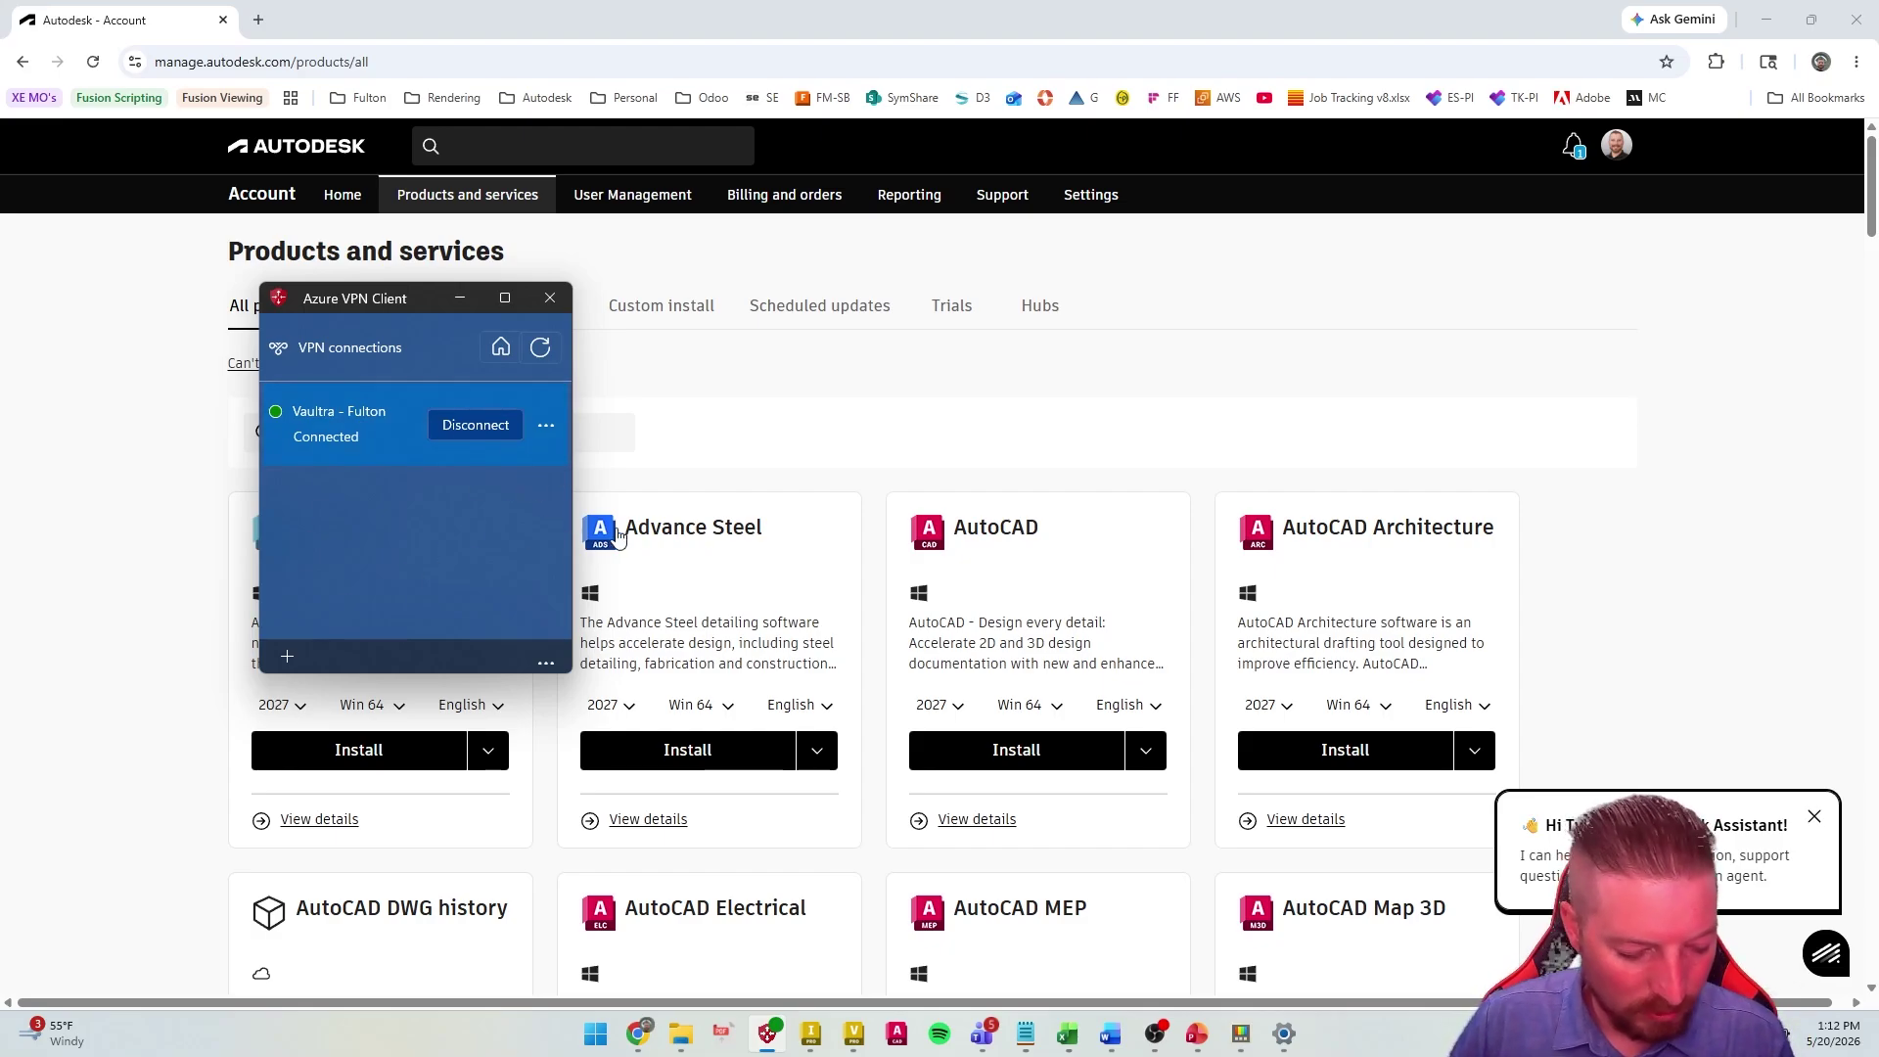
pyautogui.press('super')
pyautogui.write('micros')
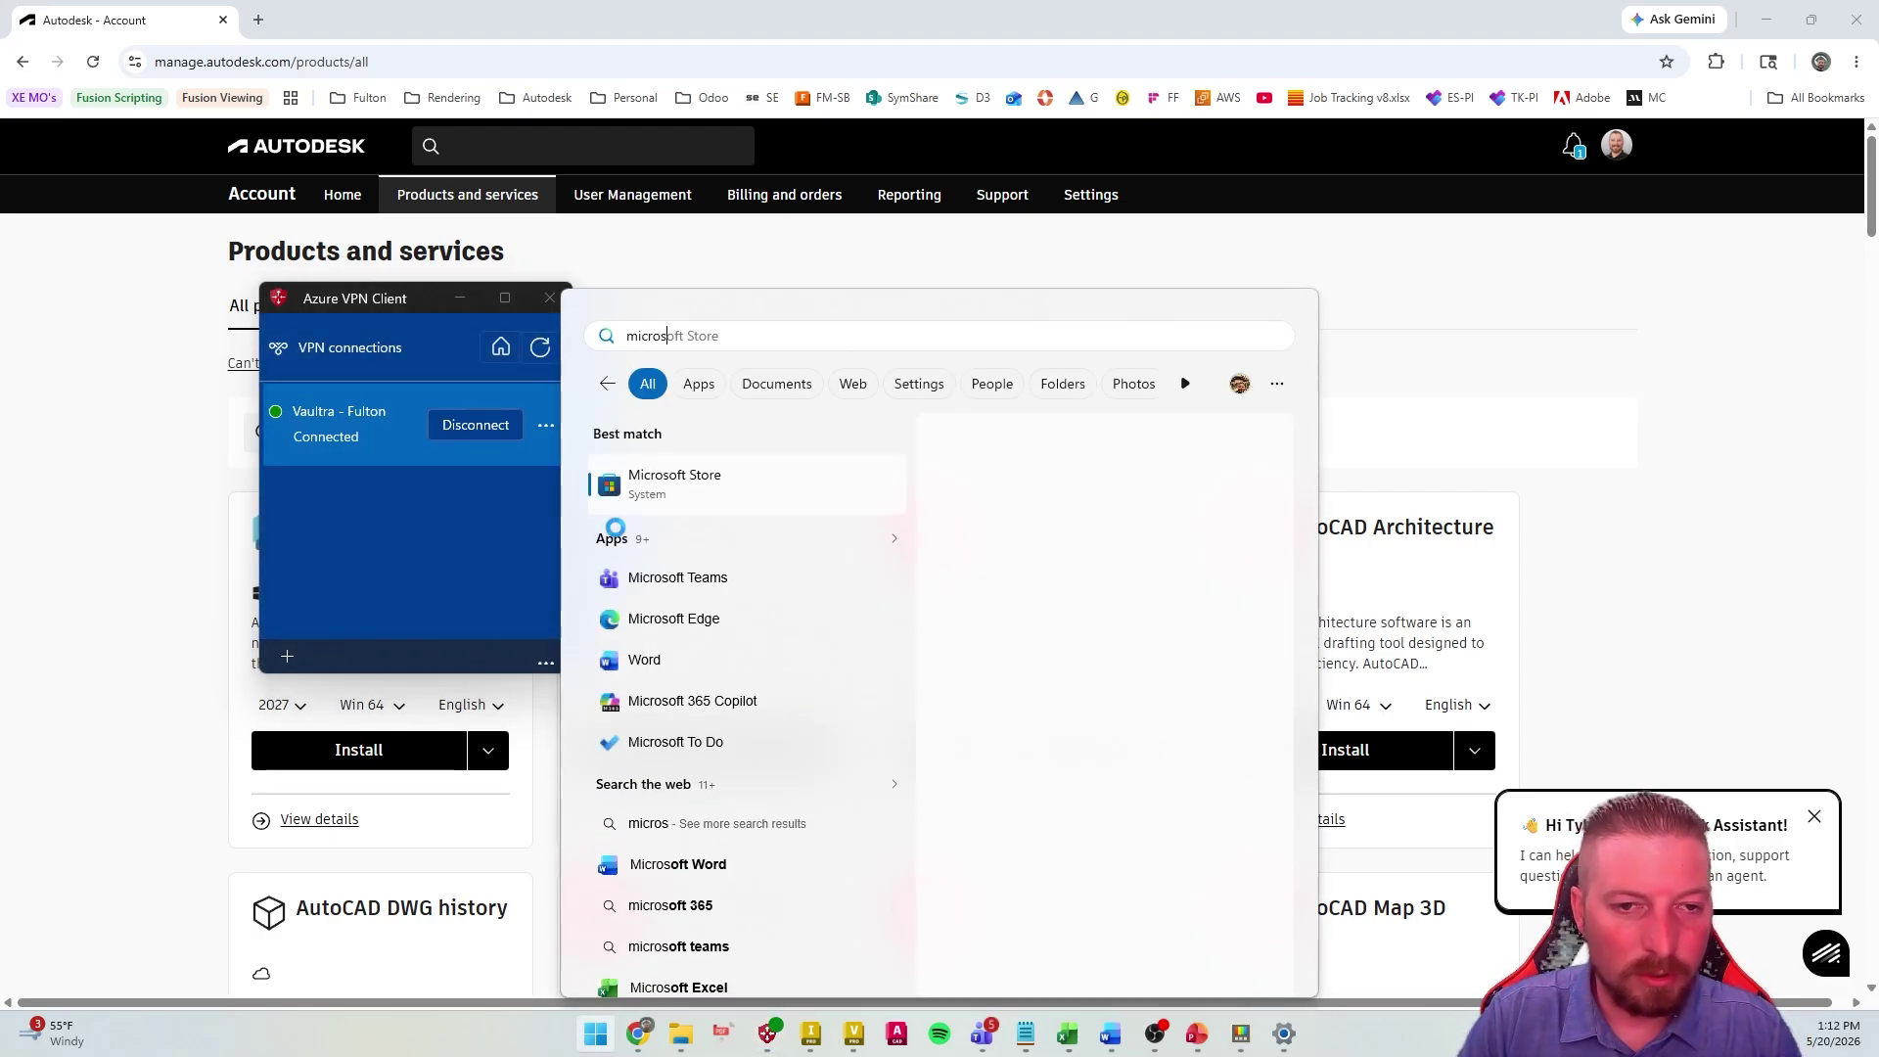
pyautogui.press('Return')
pyautogui.click(777, 273)
pyautogui.write('a')
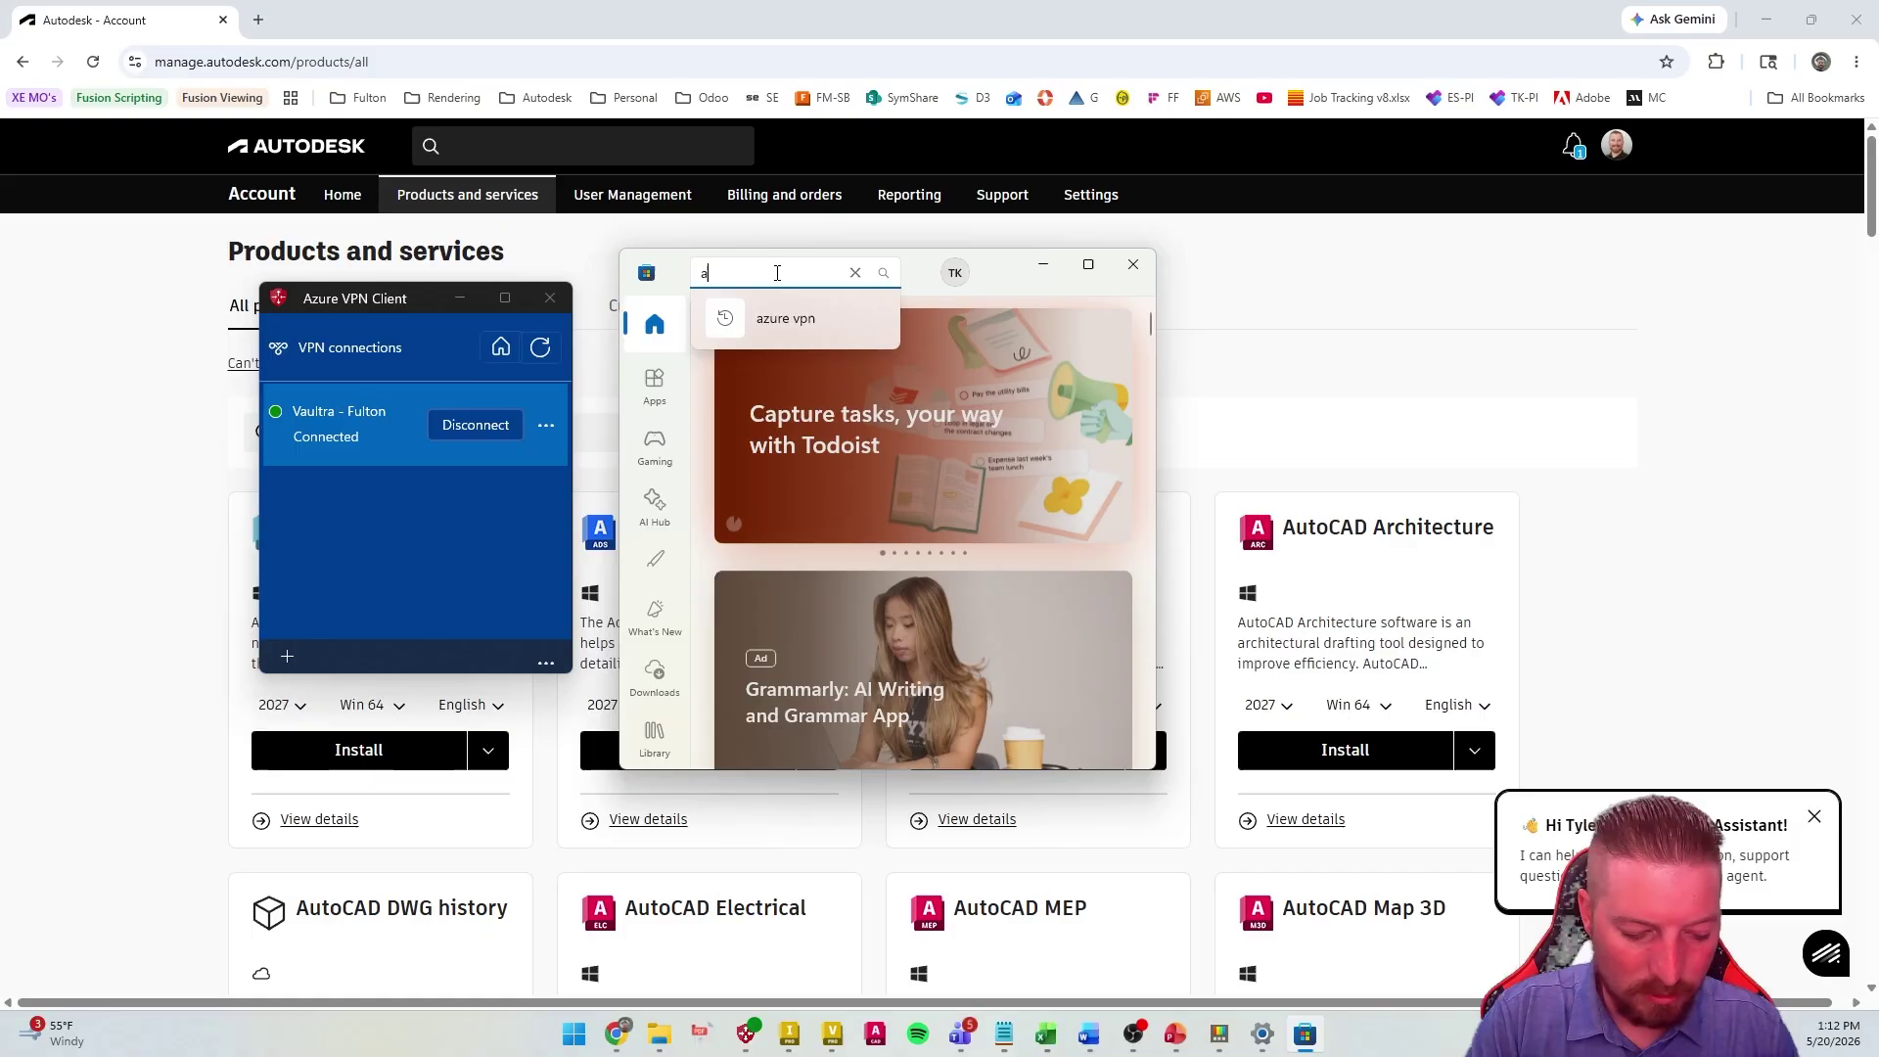
pyautogui.write('zure')
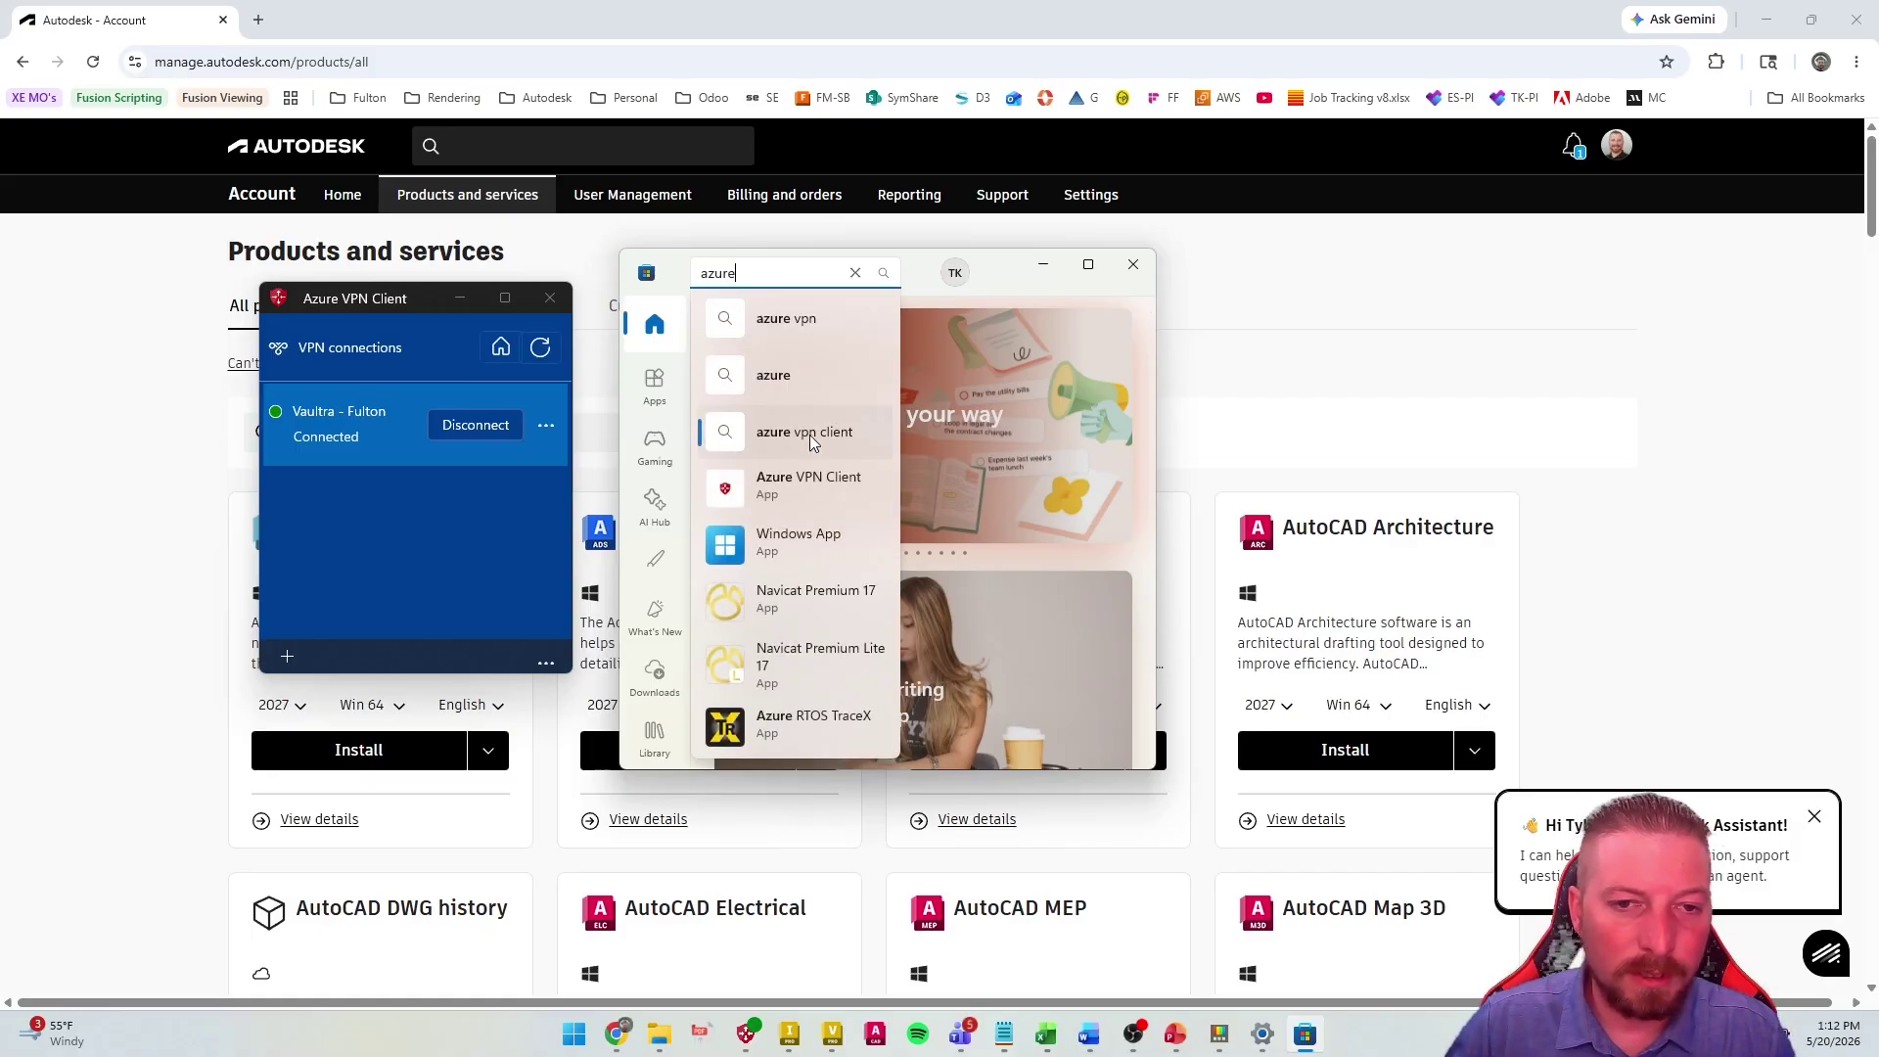
pyautogui.click(812, 486)
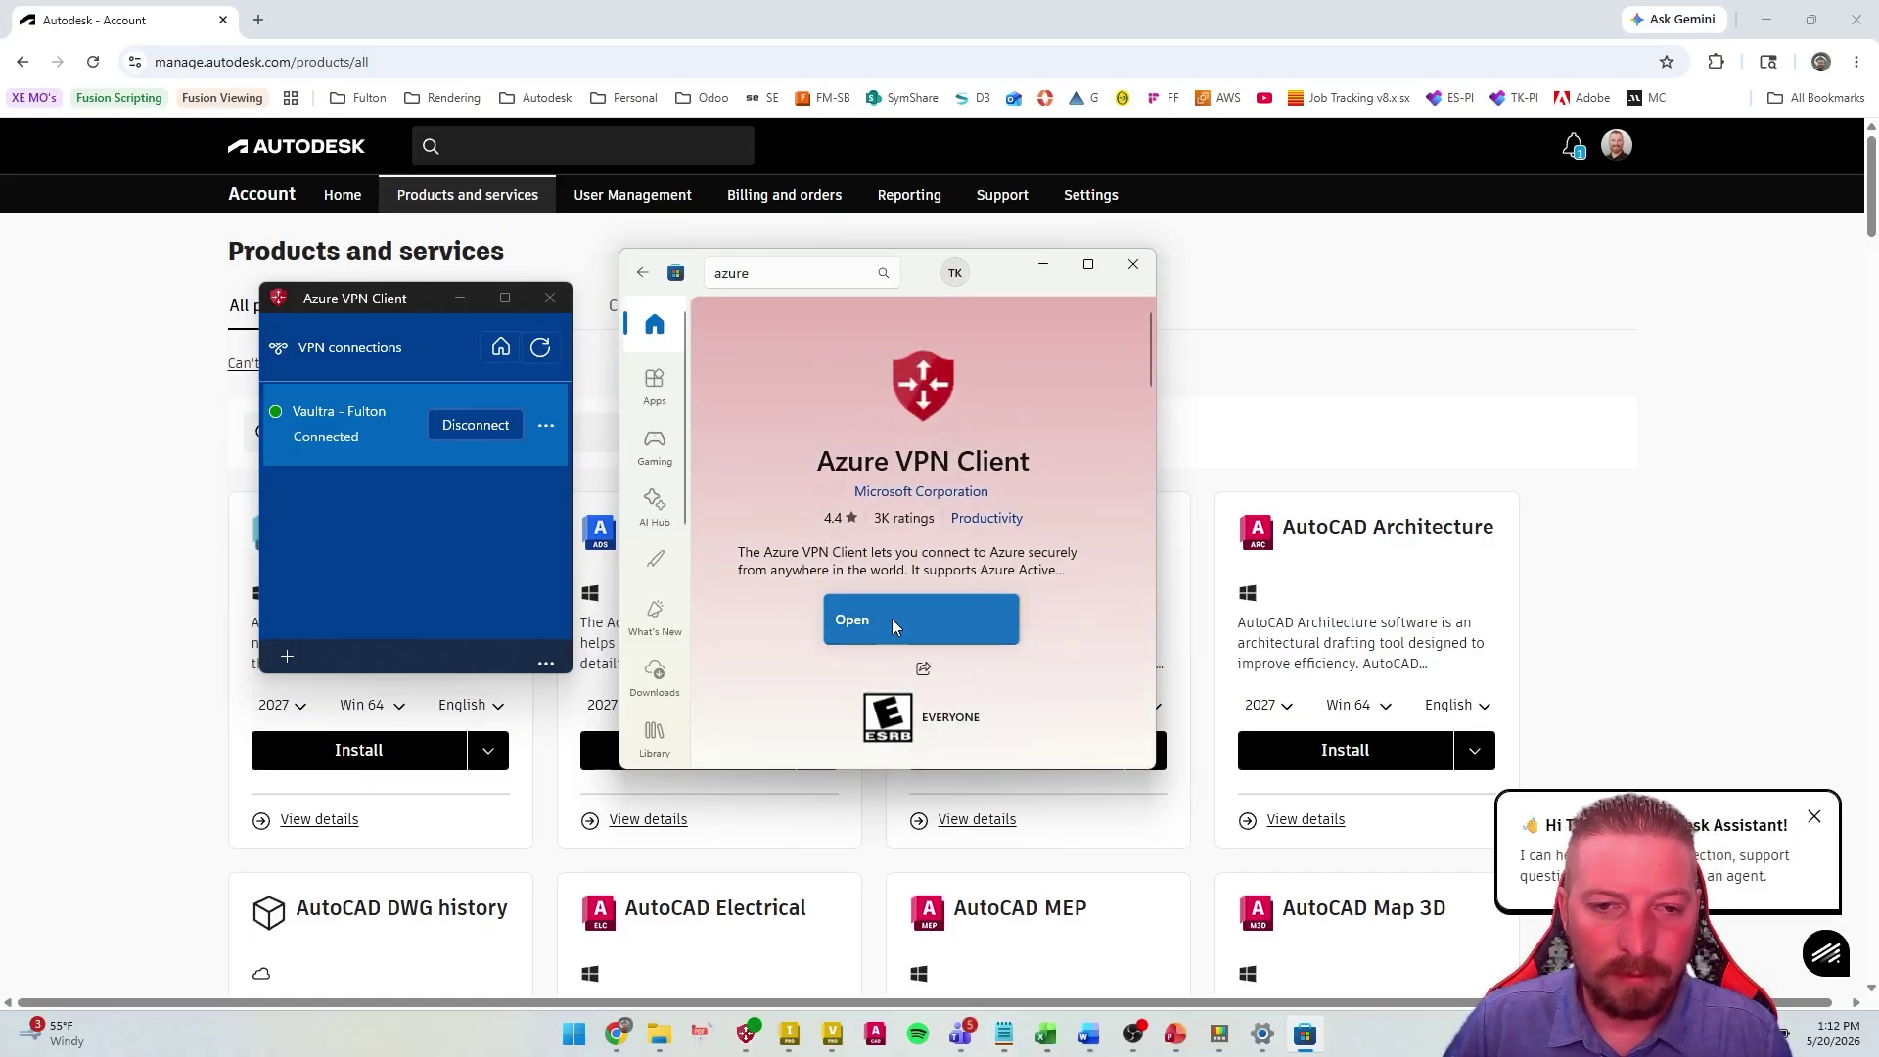
pyautogui.click(936, 609)
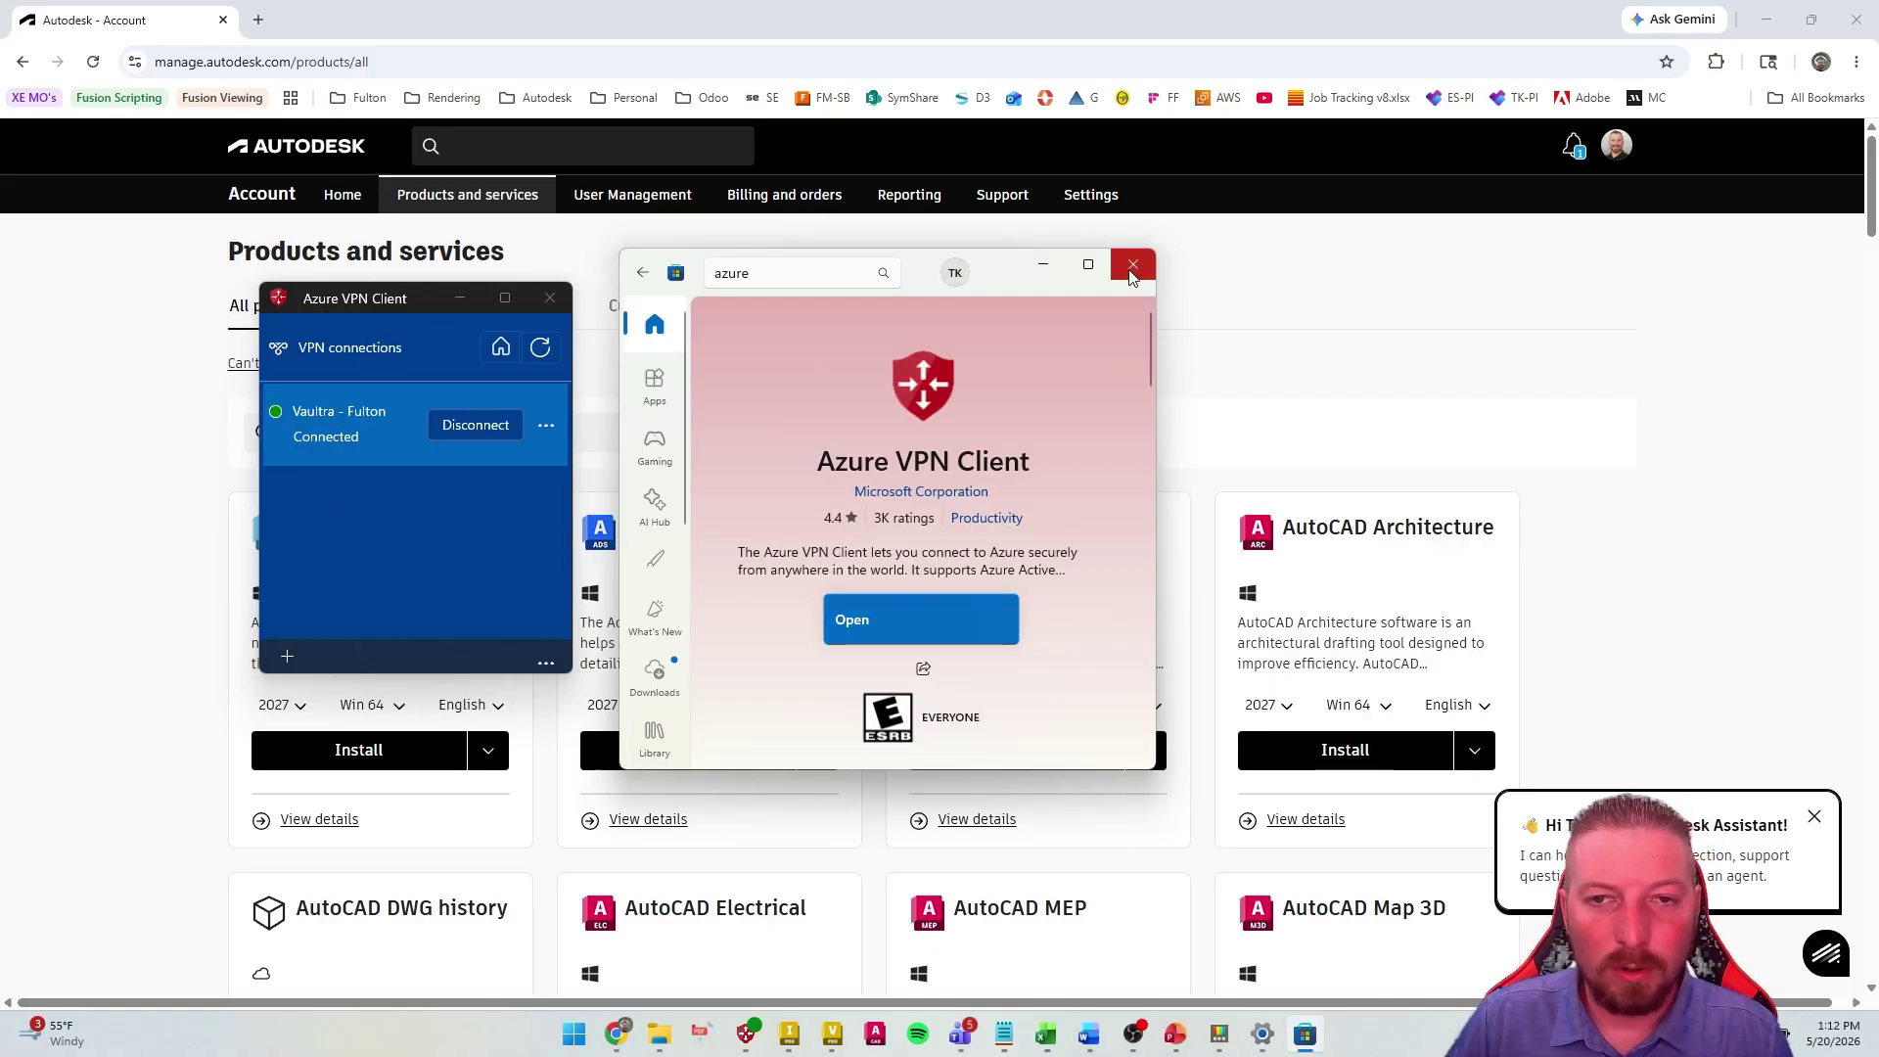
pyautogui.click(1052, 268)
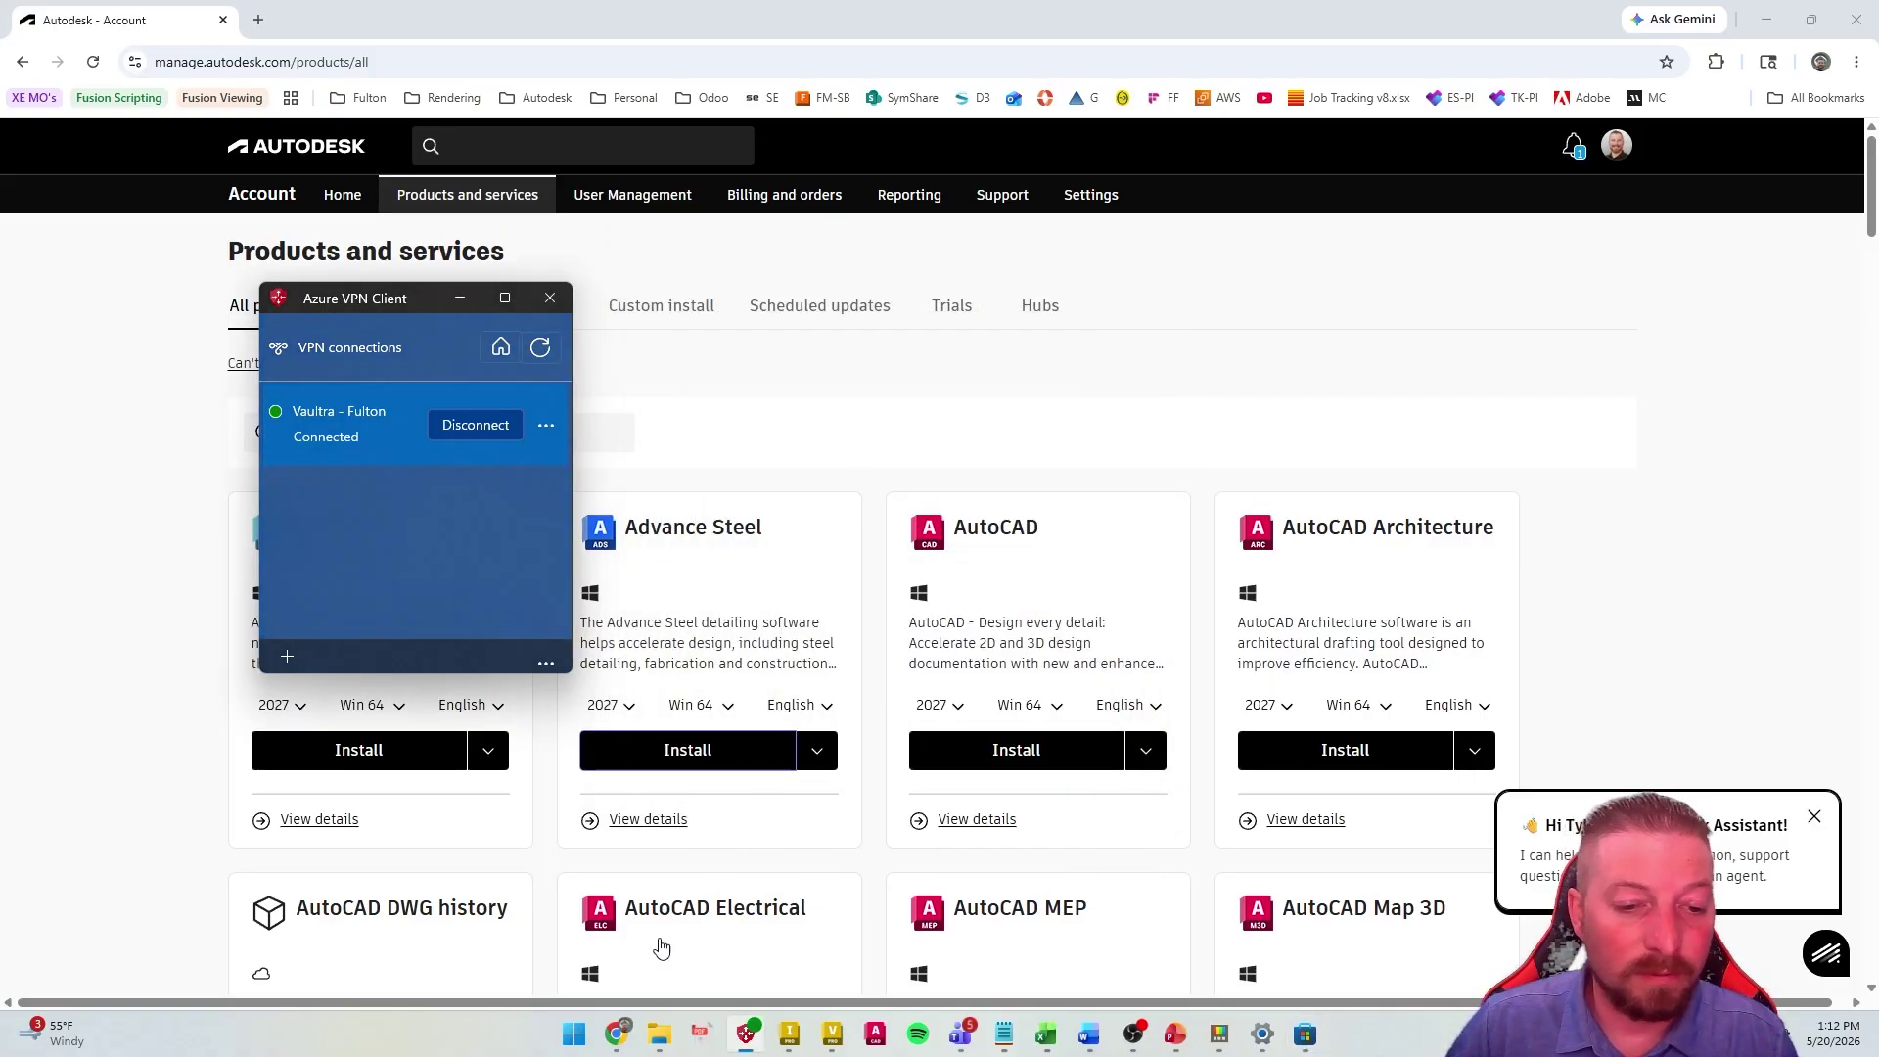
# In File Explorer, open the Fulton Vaultra VPN Config (1) folder in Downloads and select the Fulton Vaultra VPN Config file
pyautogui.click(661, 1038)
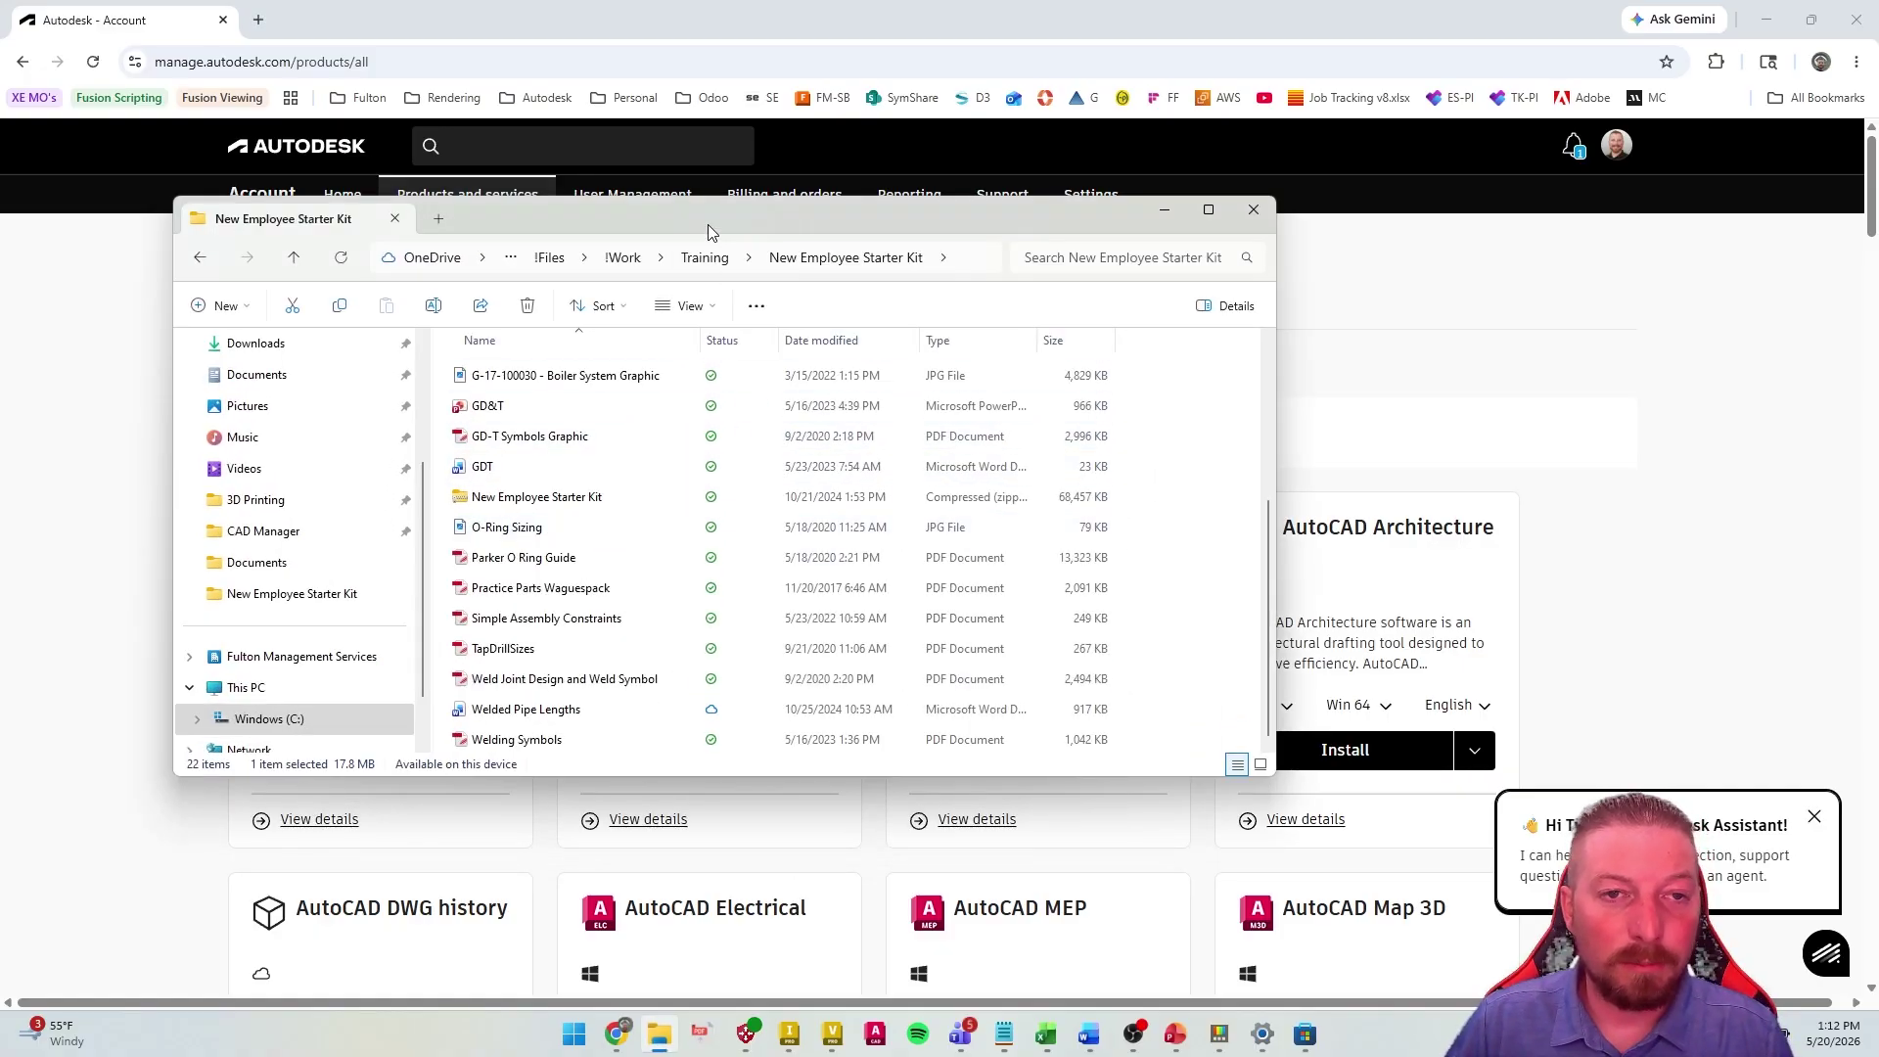
pyautogui.moveTo(707, 225); pyautogui.dragTo(1153, 227)
pyautogui.click(962, 566)
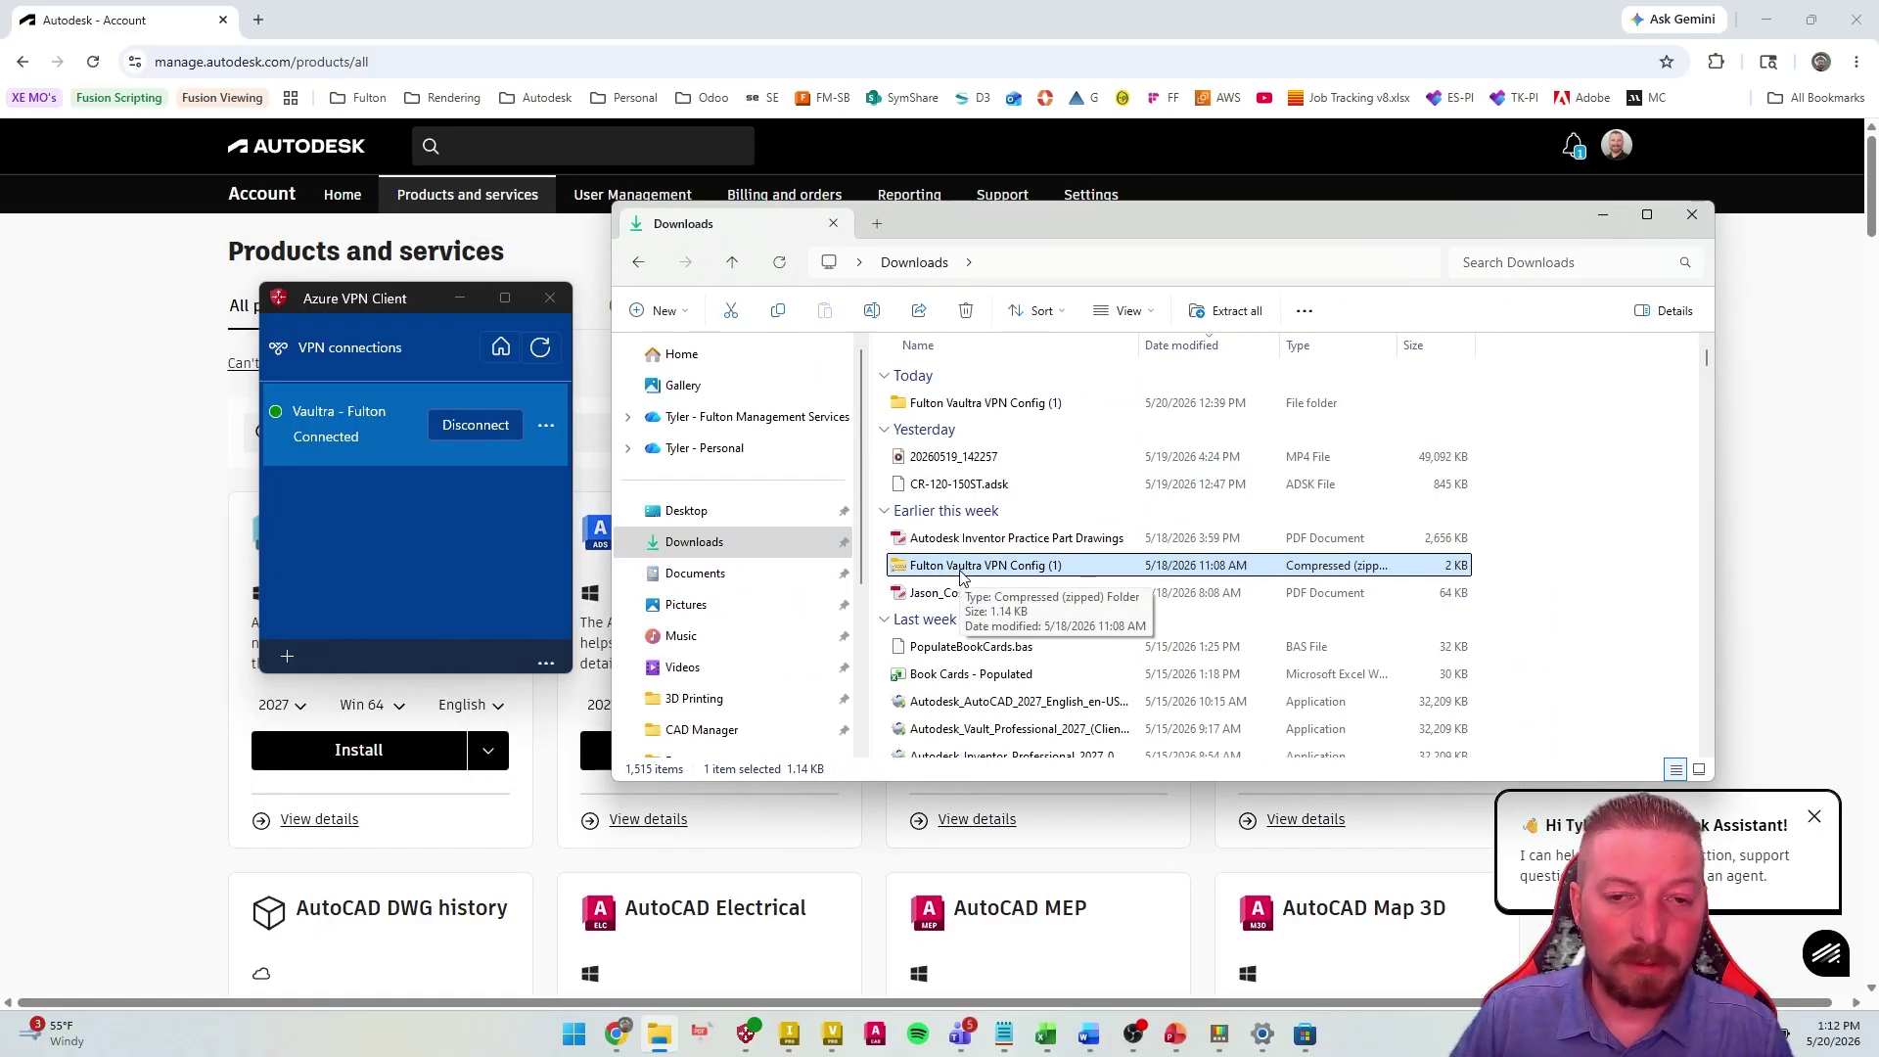
pyautogui.click(1008, 403)
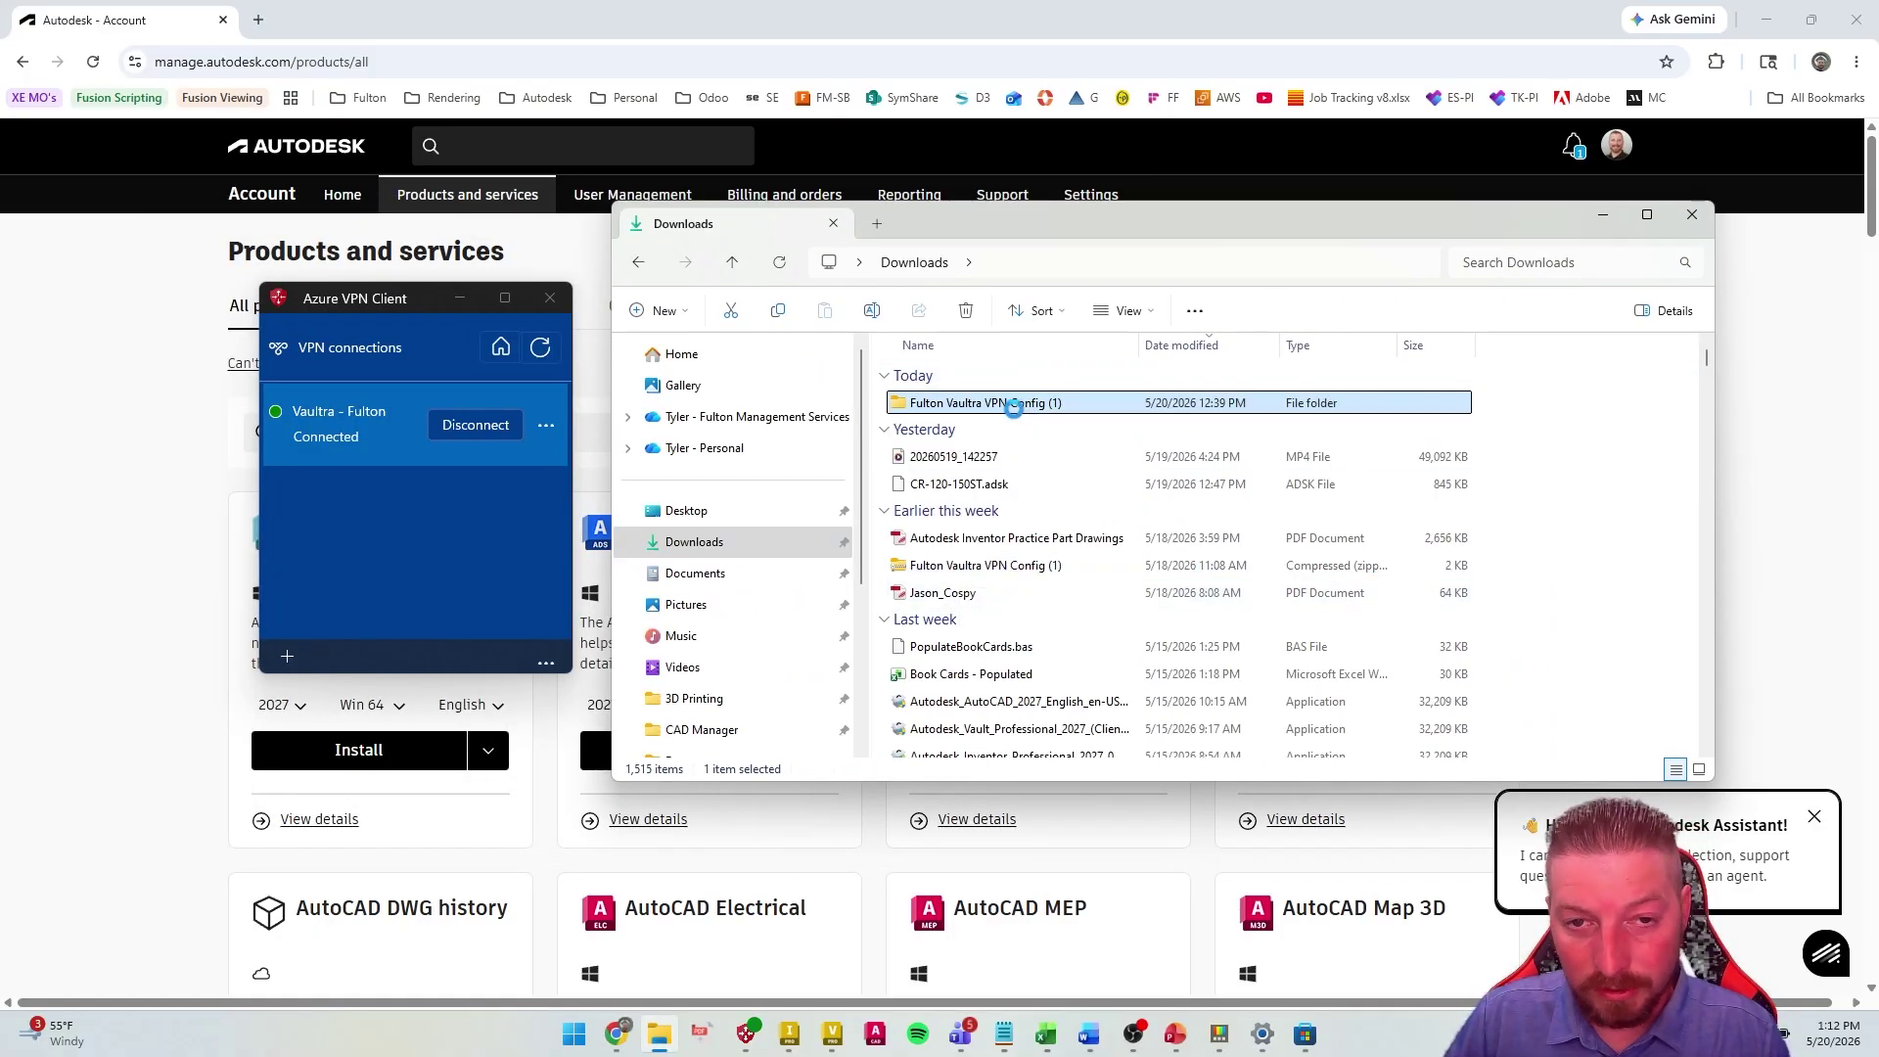
pyautogui.doubleClick(1013, 415)
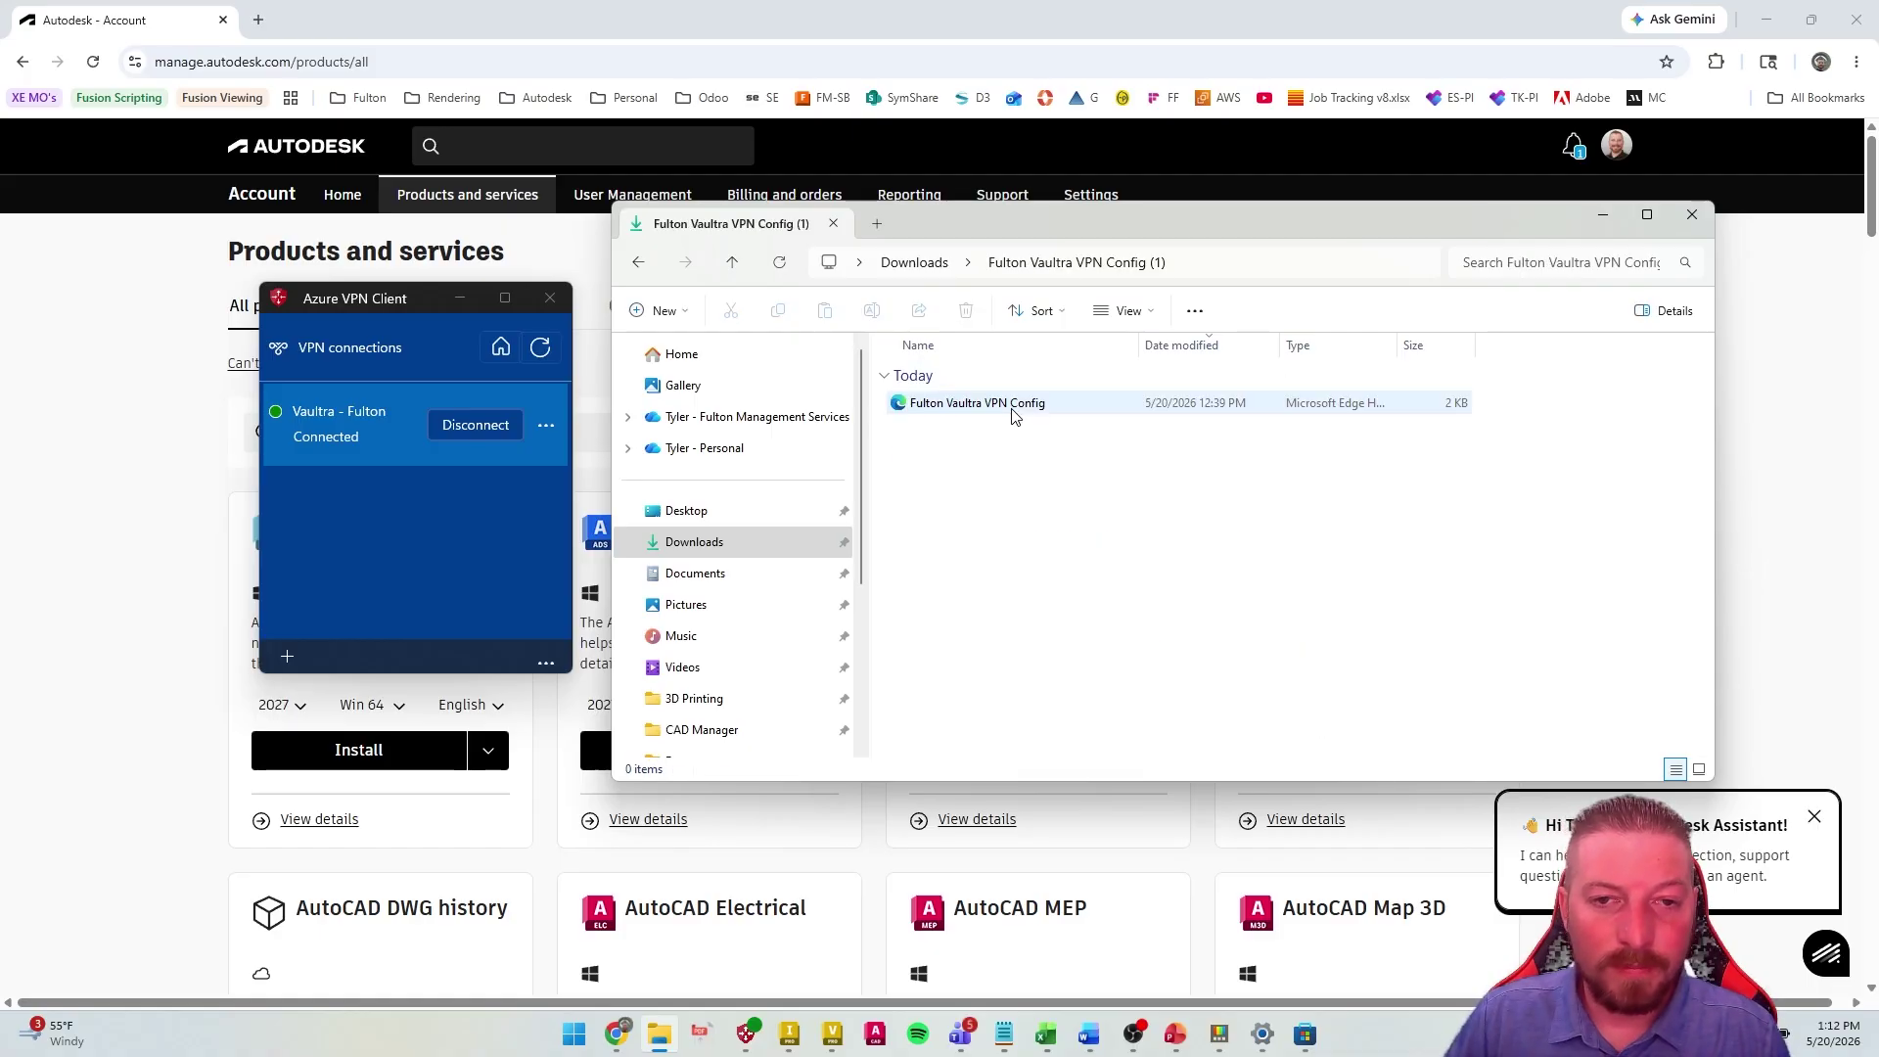
pyautogui.click(1082, 409)
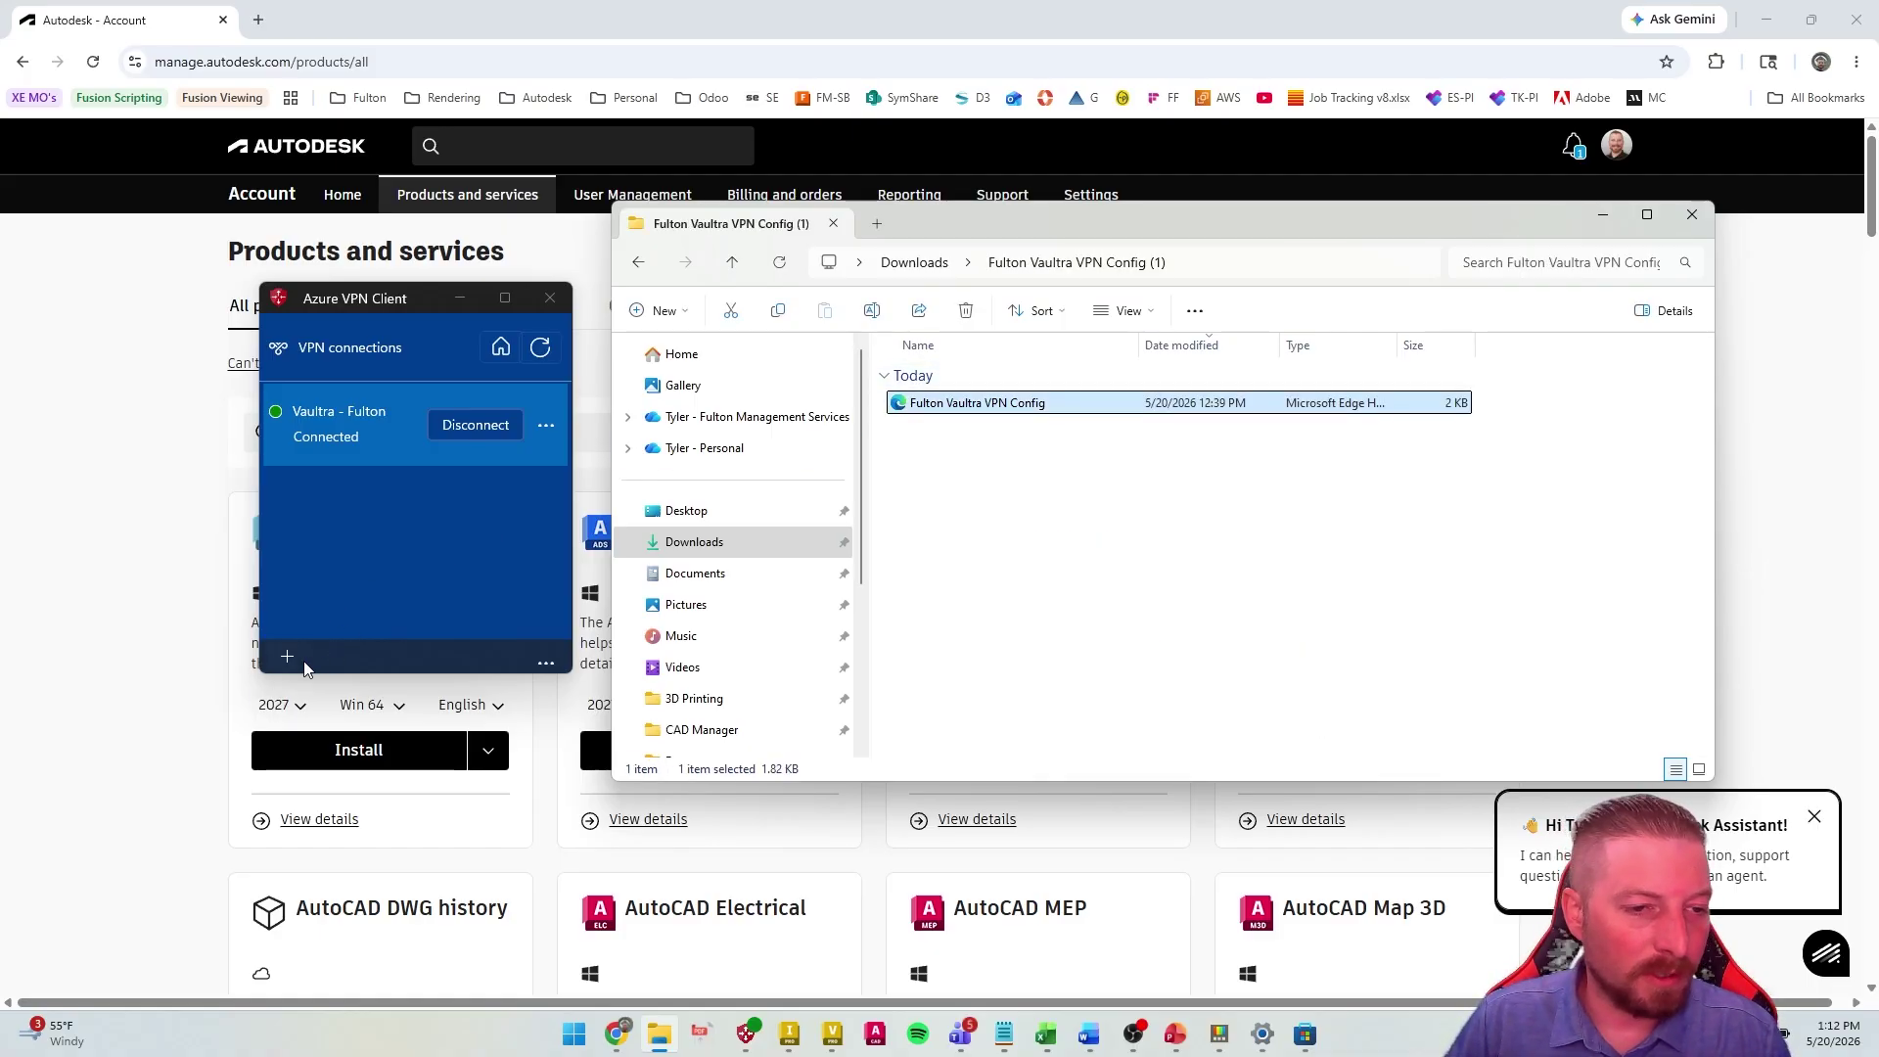
# View the Azure VPN Client's dialog for importing a connection file, cancel it, and close the config folder window
pyautogui.click(288, 655)
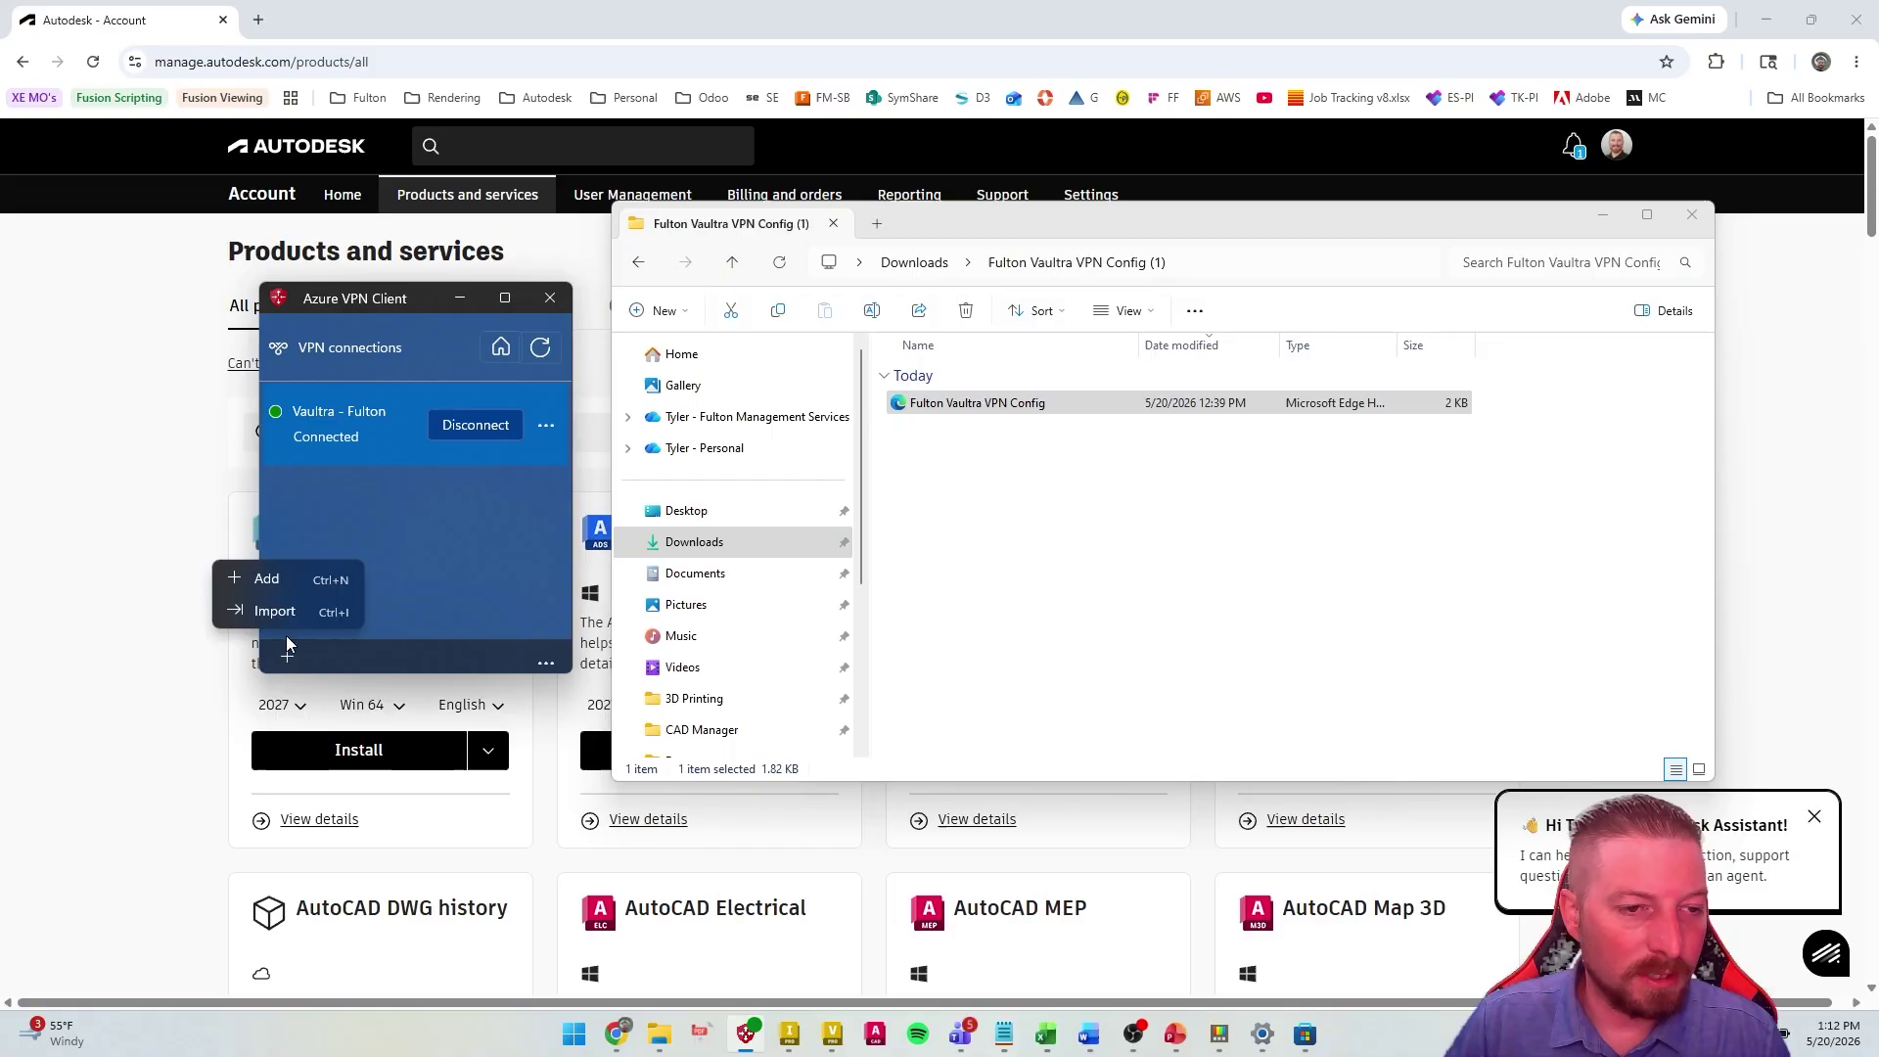
pyautogui.click(289, 619)
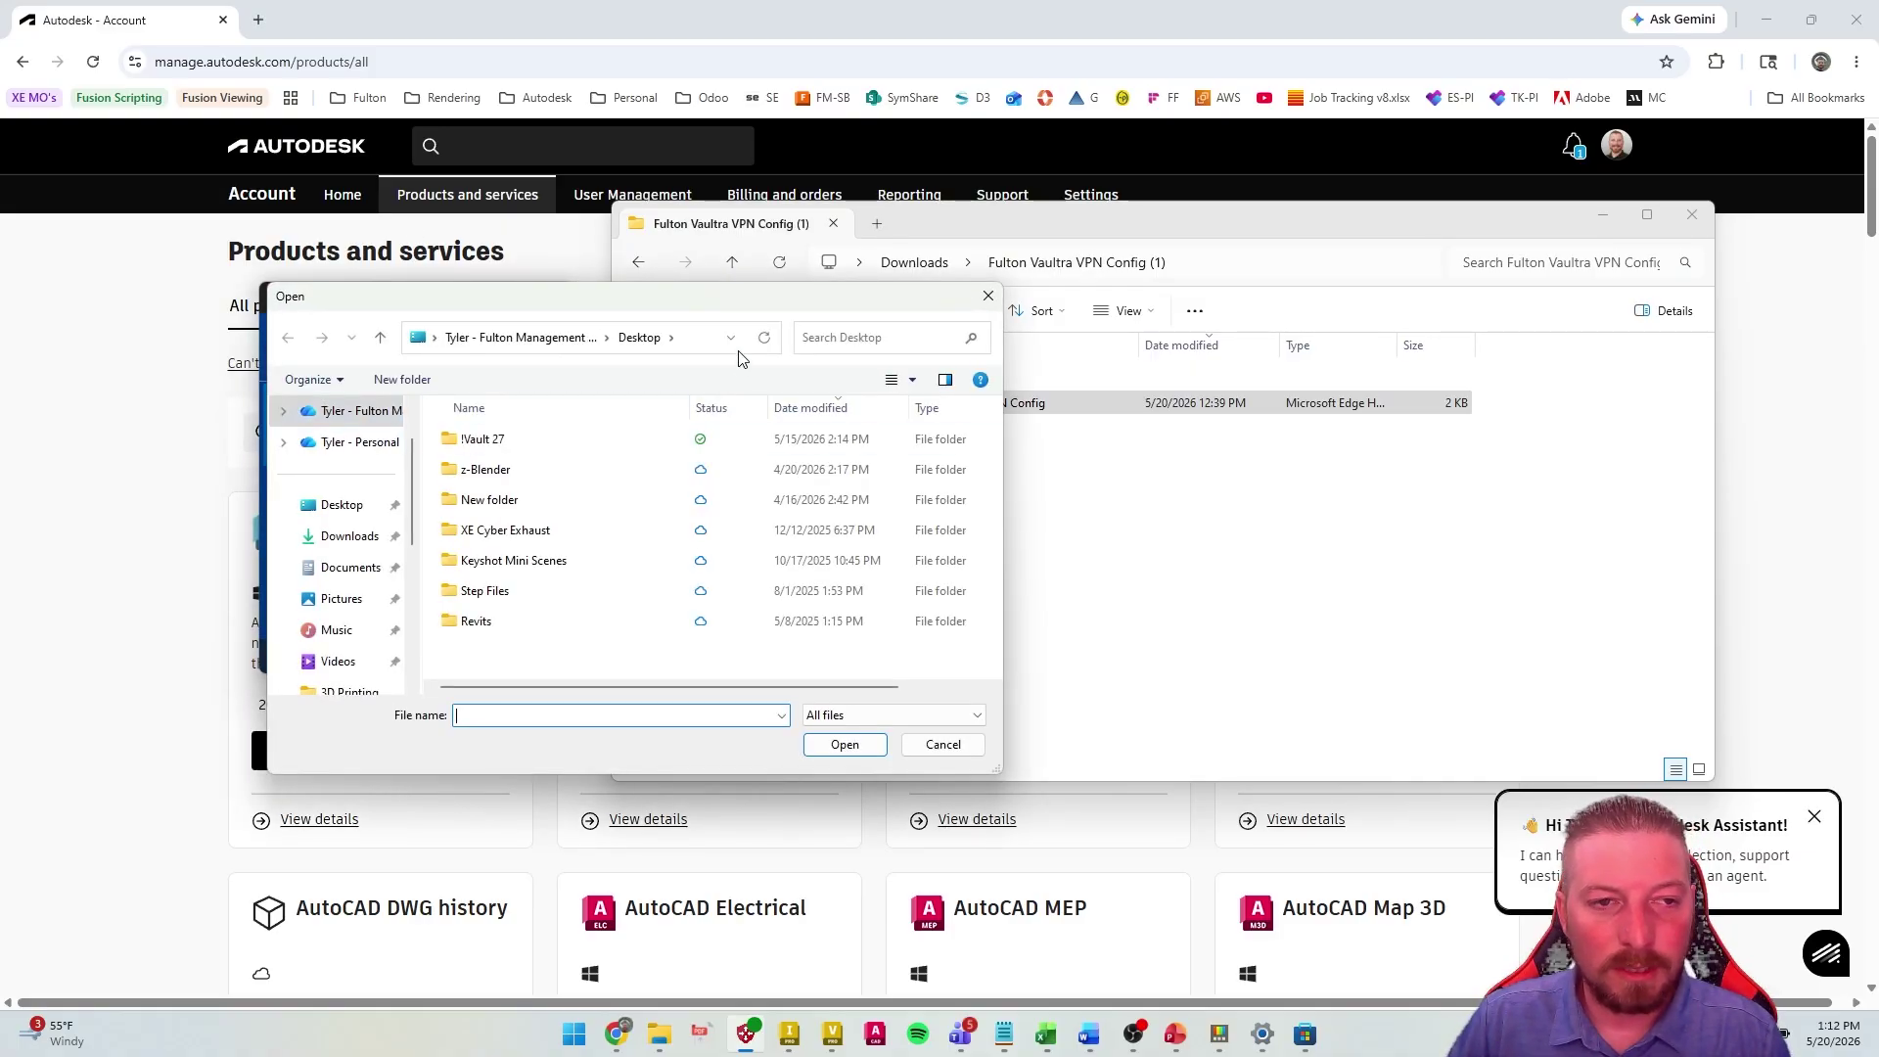
pyautogui.click(943, 744)
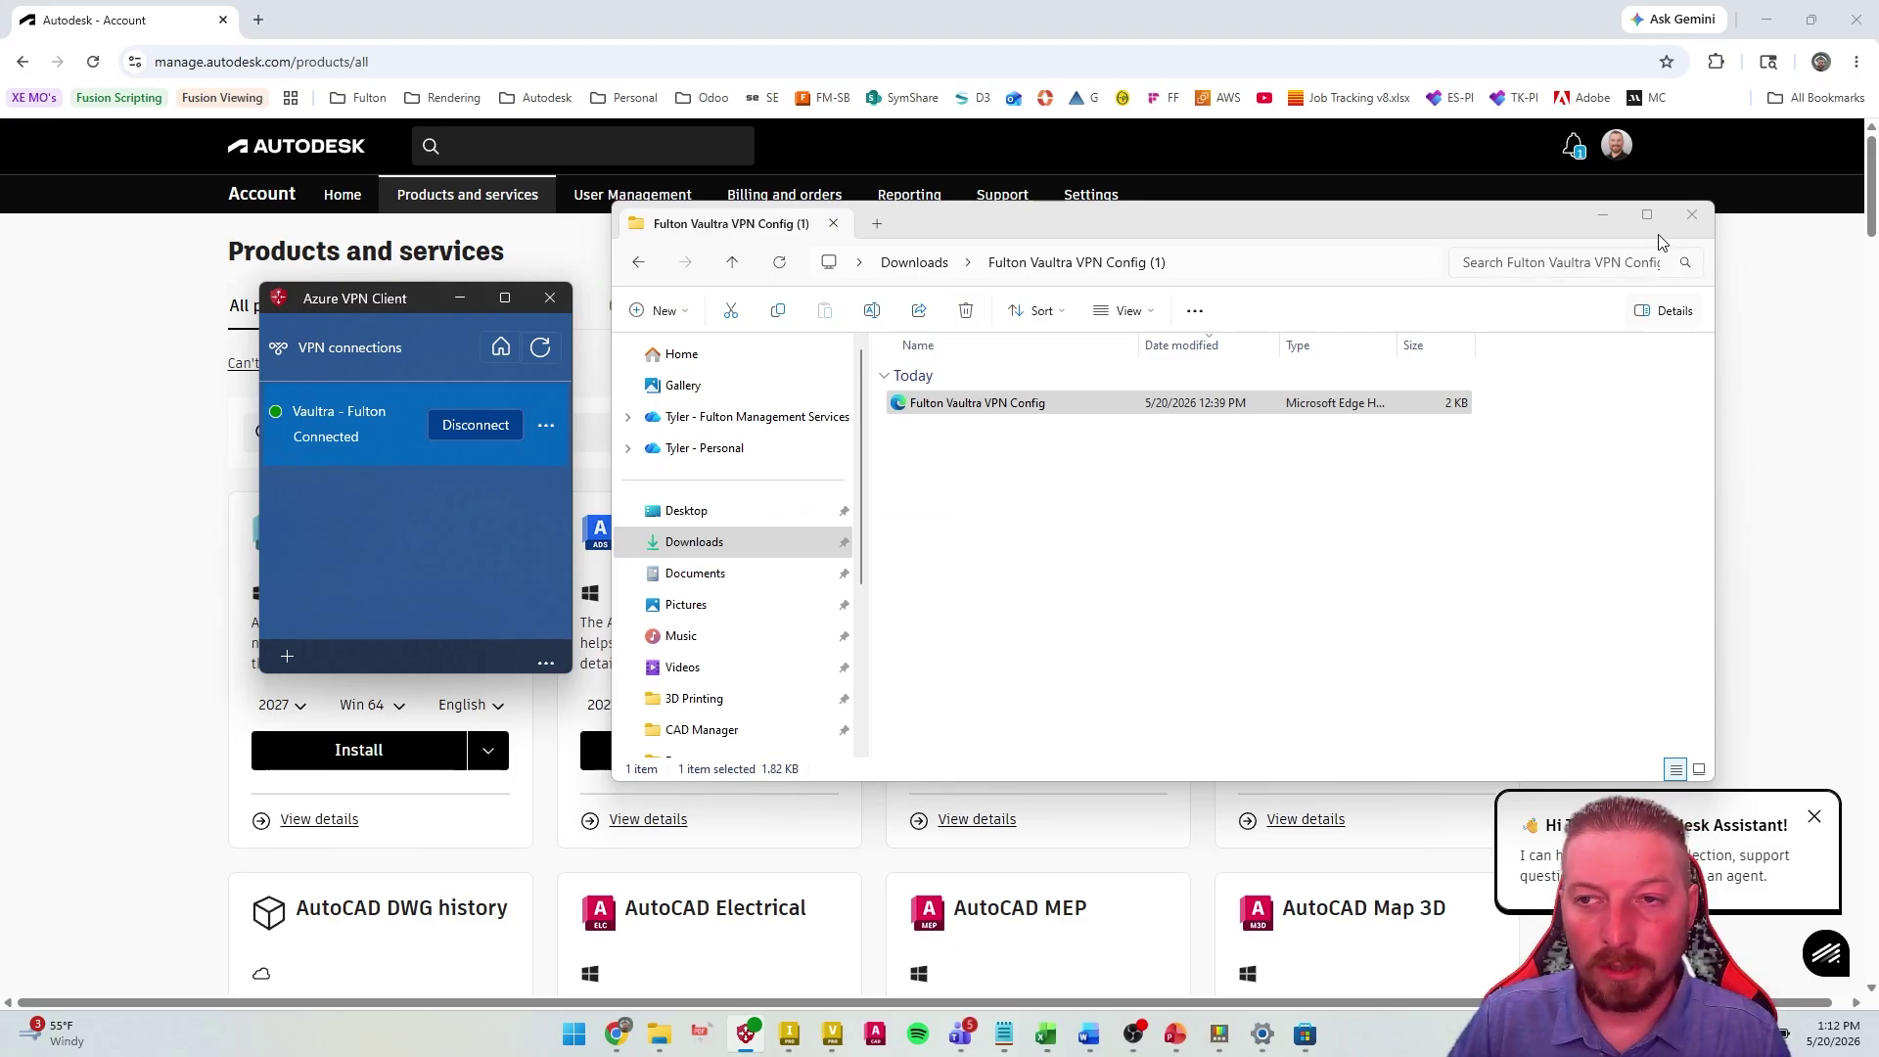
pyautogui.click(1690, 217)
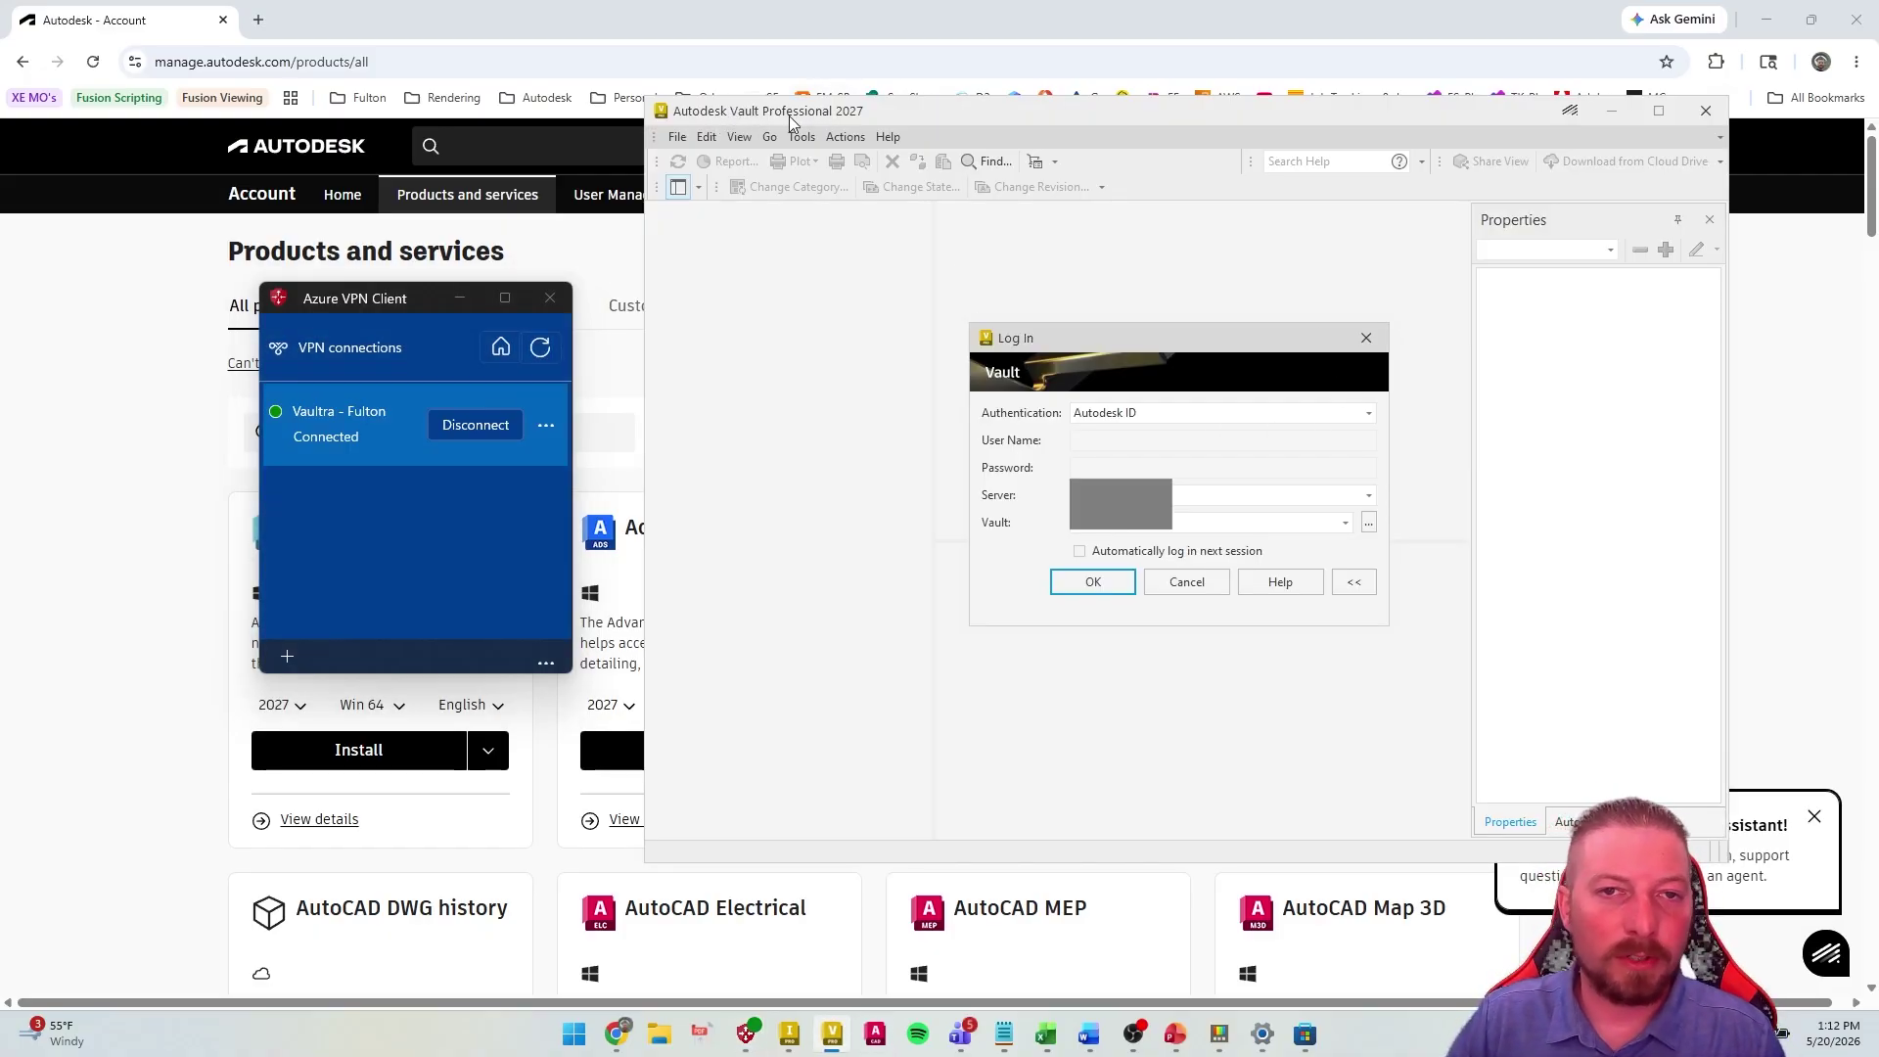
# Try Vault Account authentication in the Vault login, set it back to Autodesk ID, and check the account signed in to Autodesk Access
pyautogui.click(1218, 412)
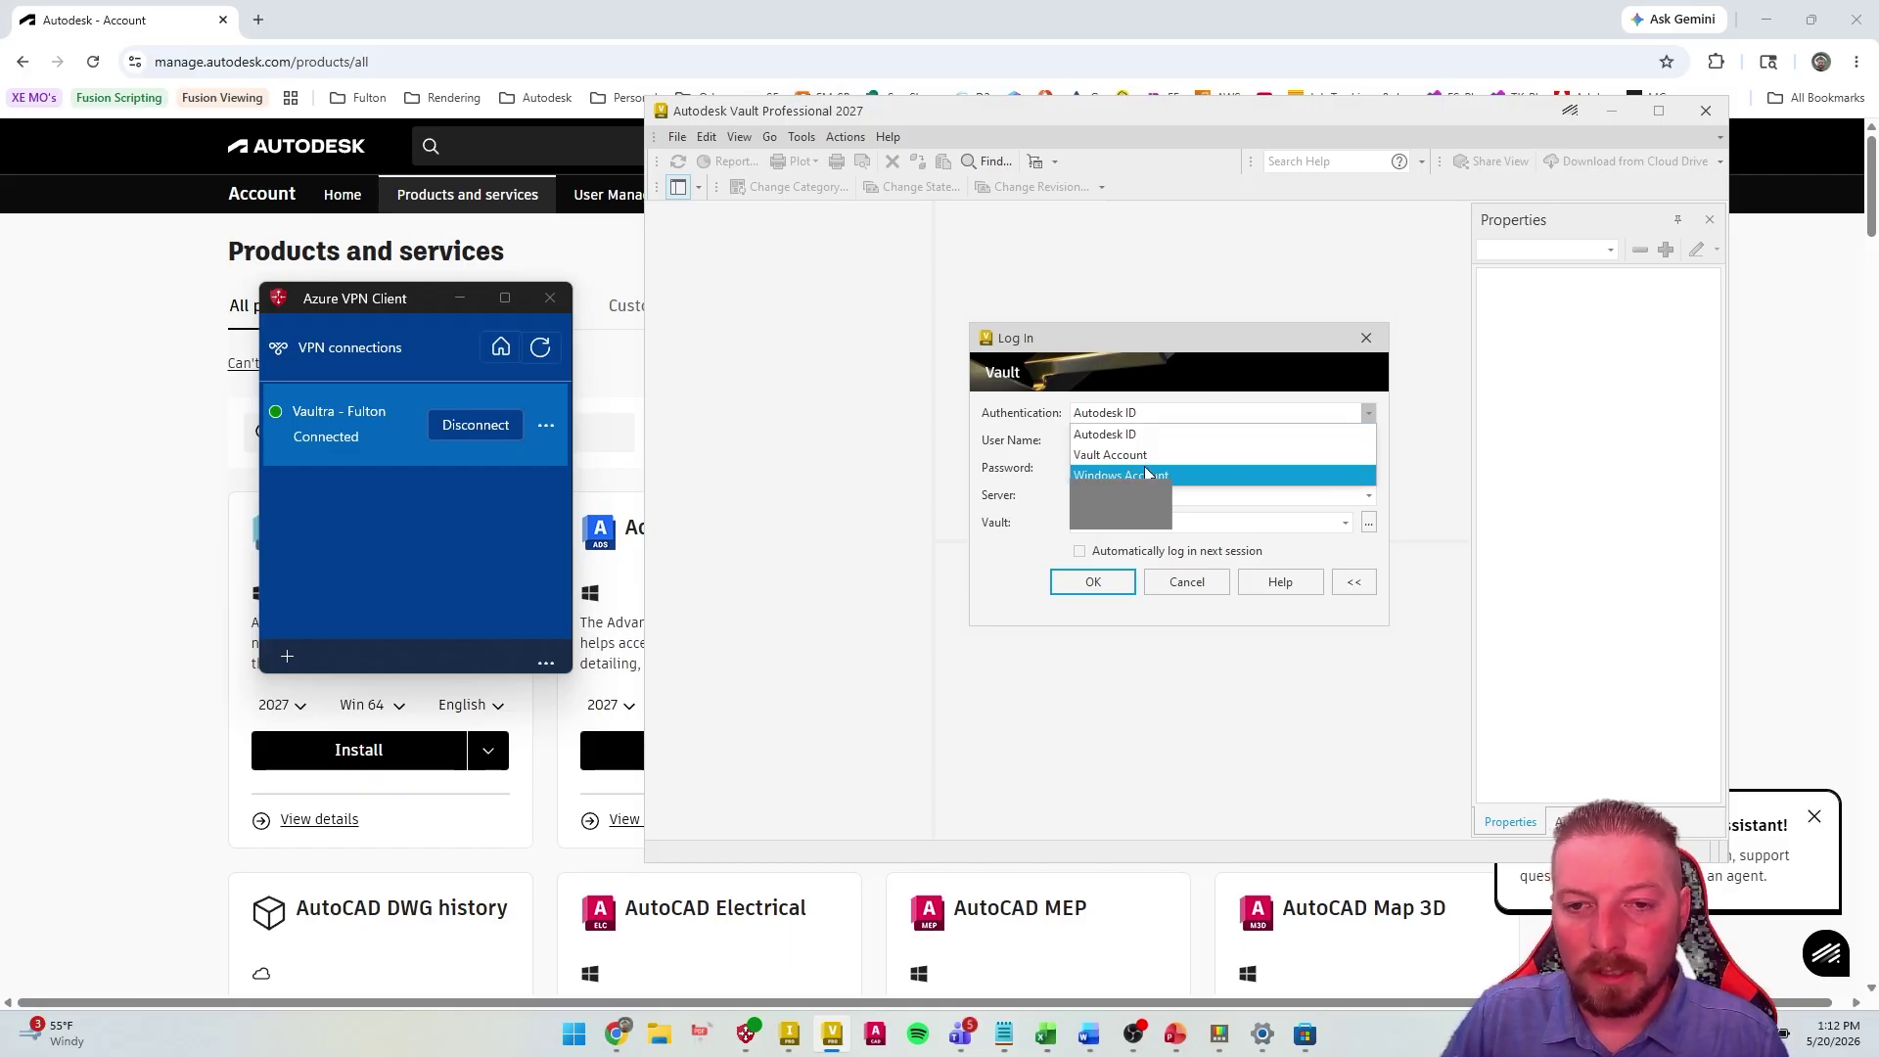
pyautogui.click(1147, 455)
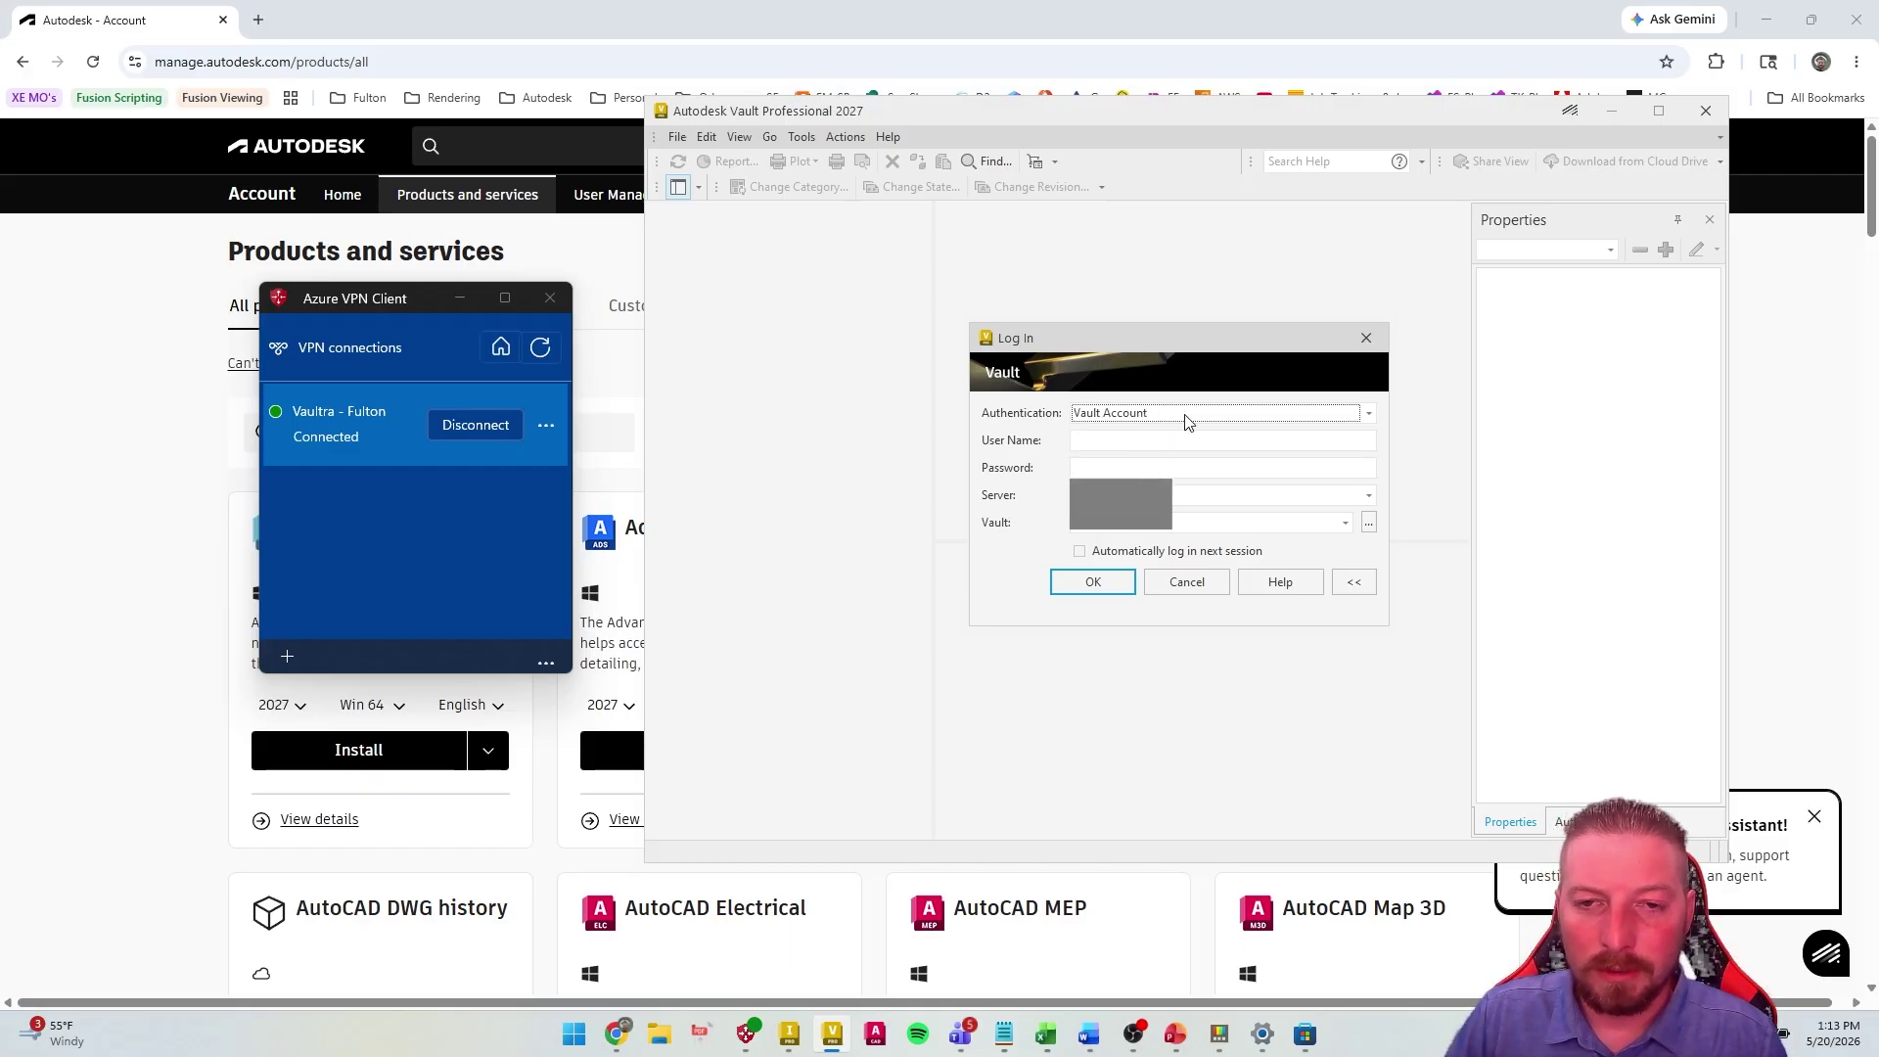
pyautogui.click(1188, 419)
pyautogui.click(1169, 434)
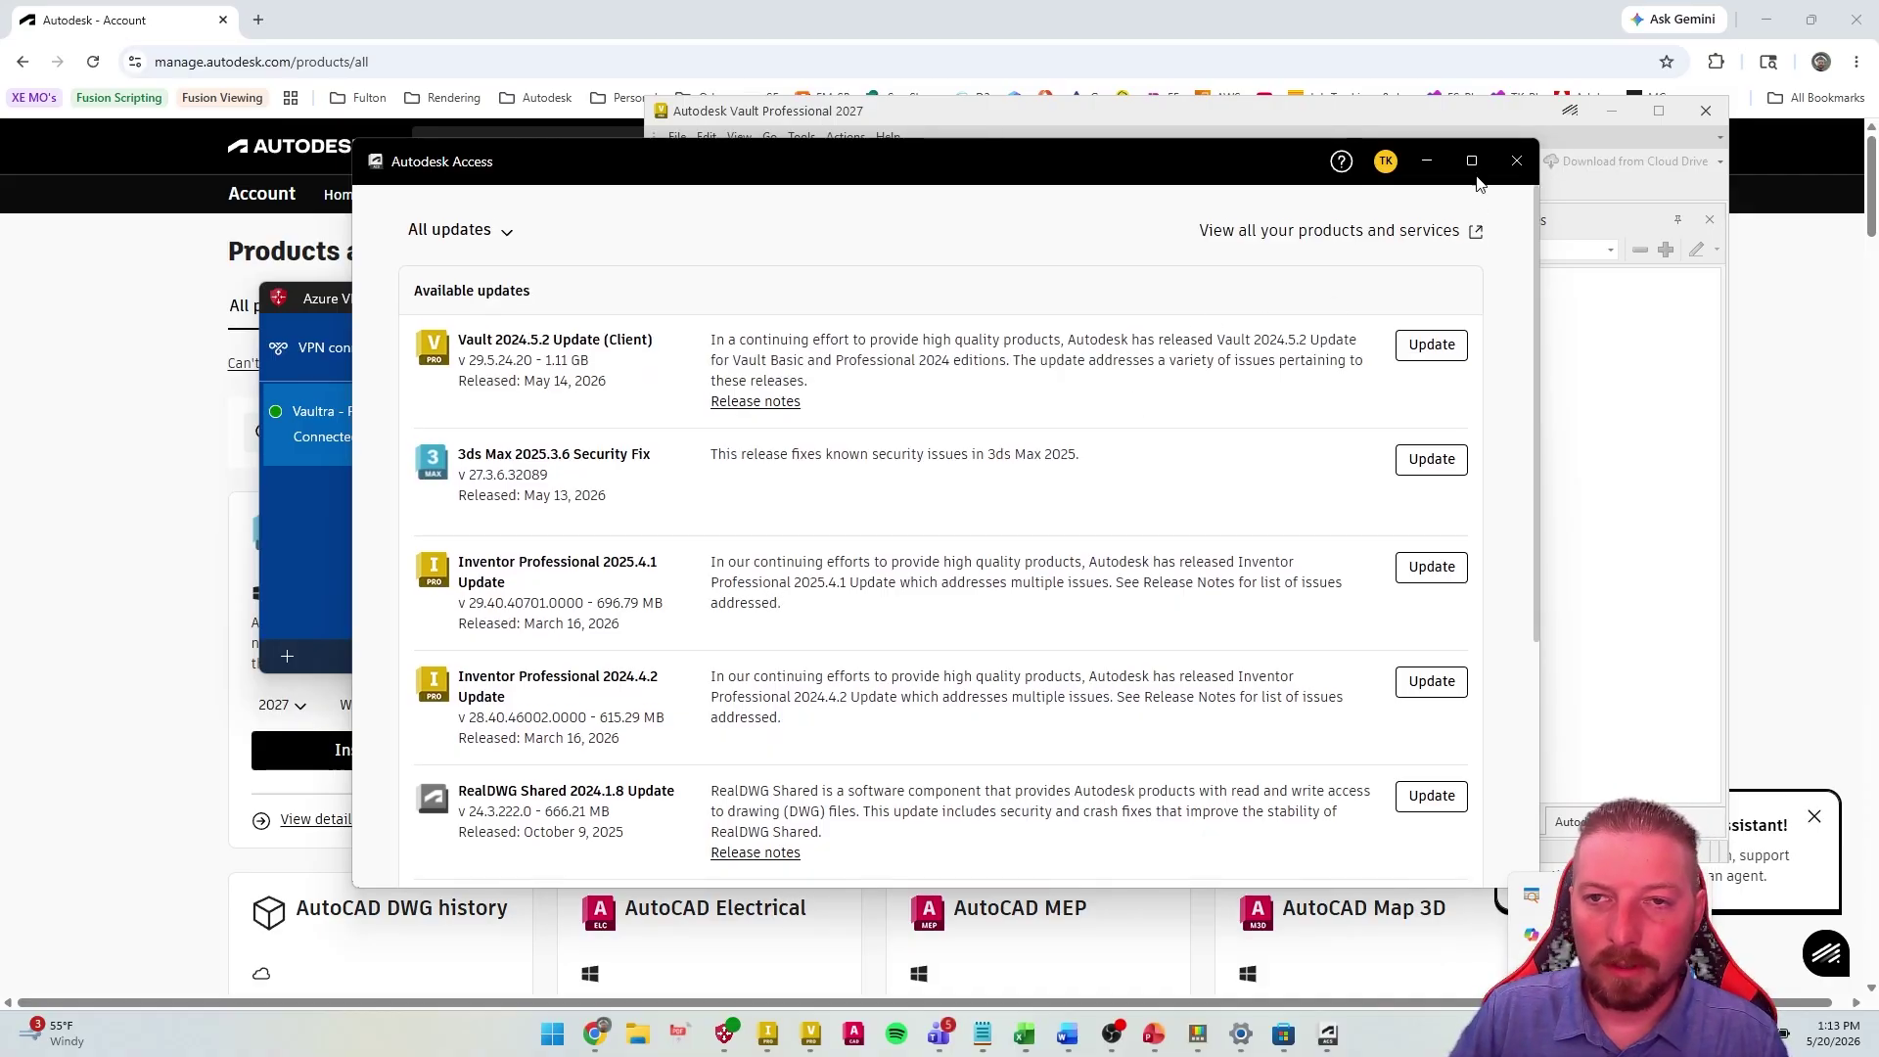
pyautogui.click(1388, 169)
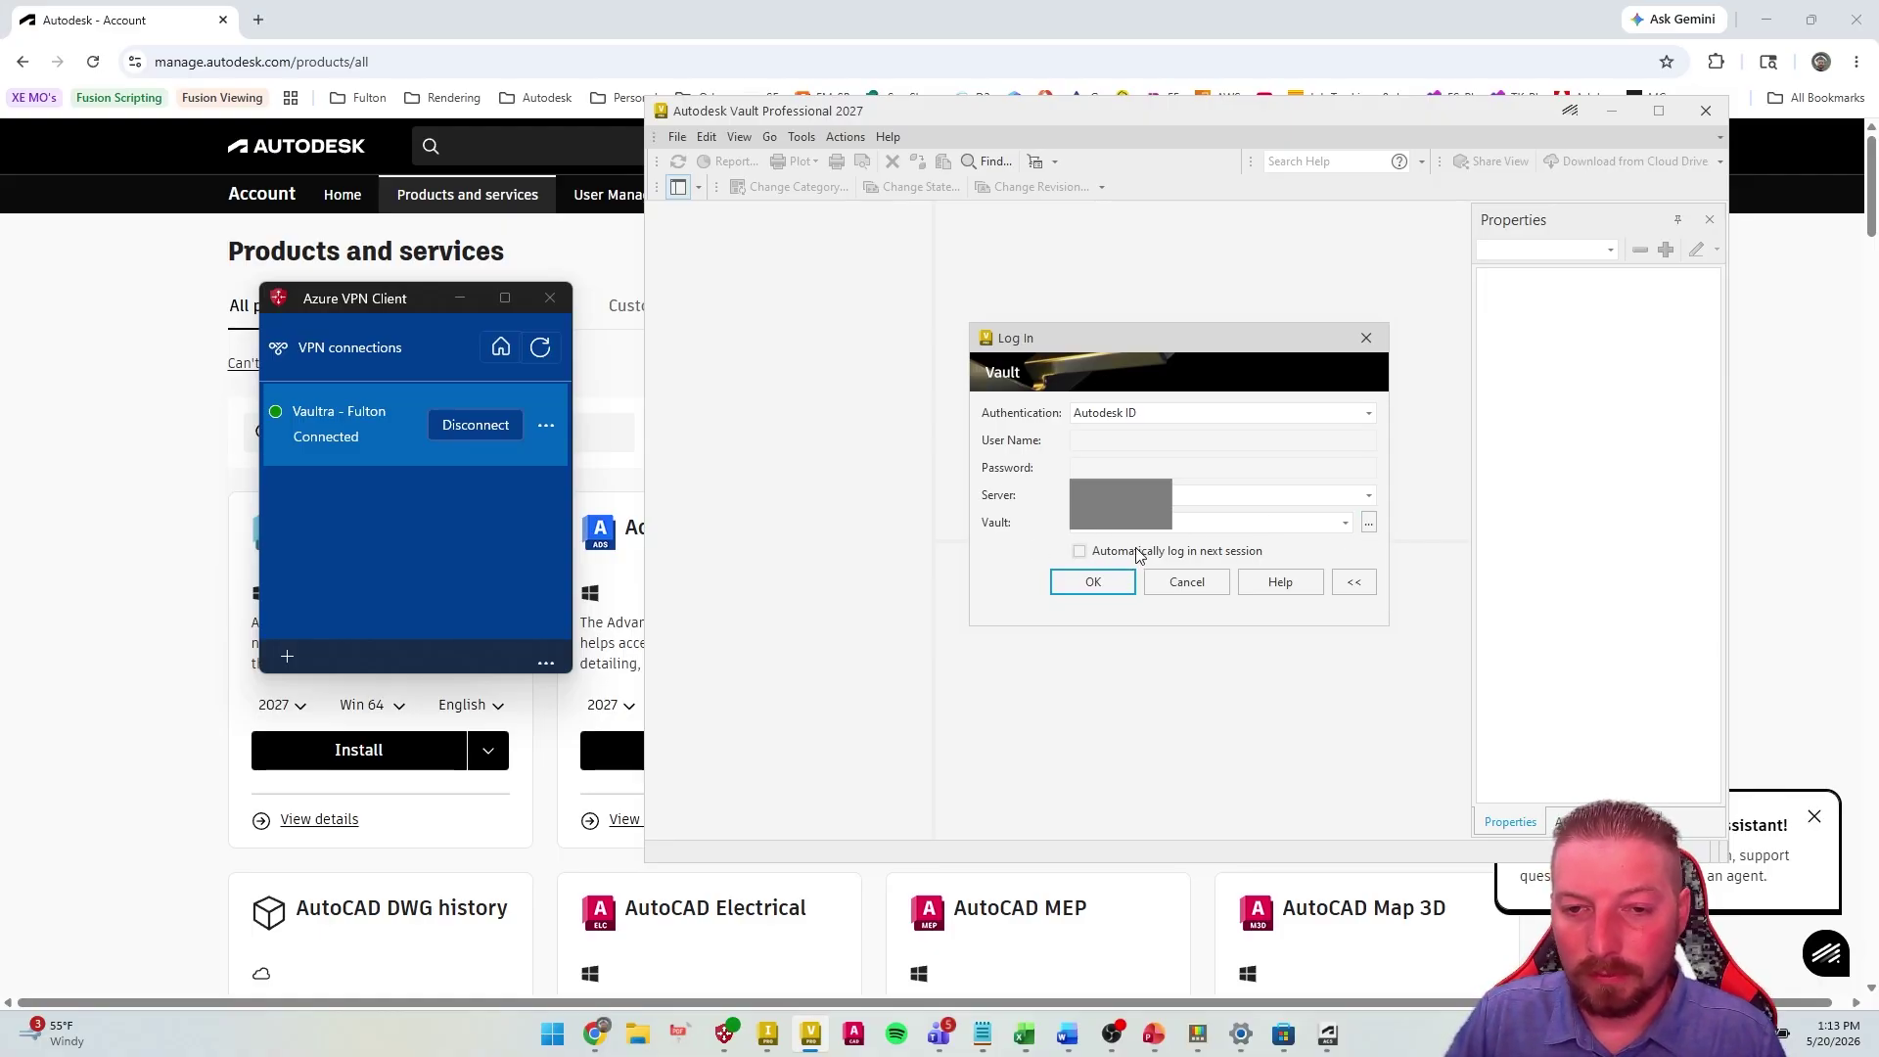
# Enable automatic login for the next session, log in to Vault, and maximize the Vault window
pyautogui.click(1093, 554)
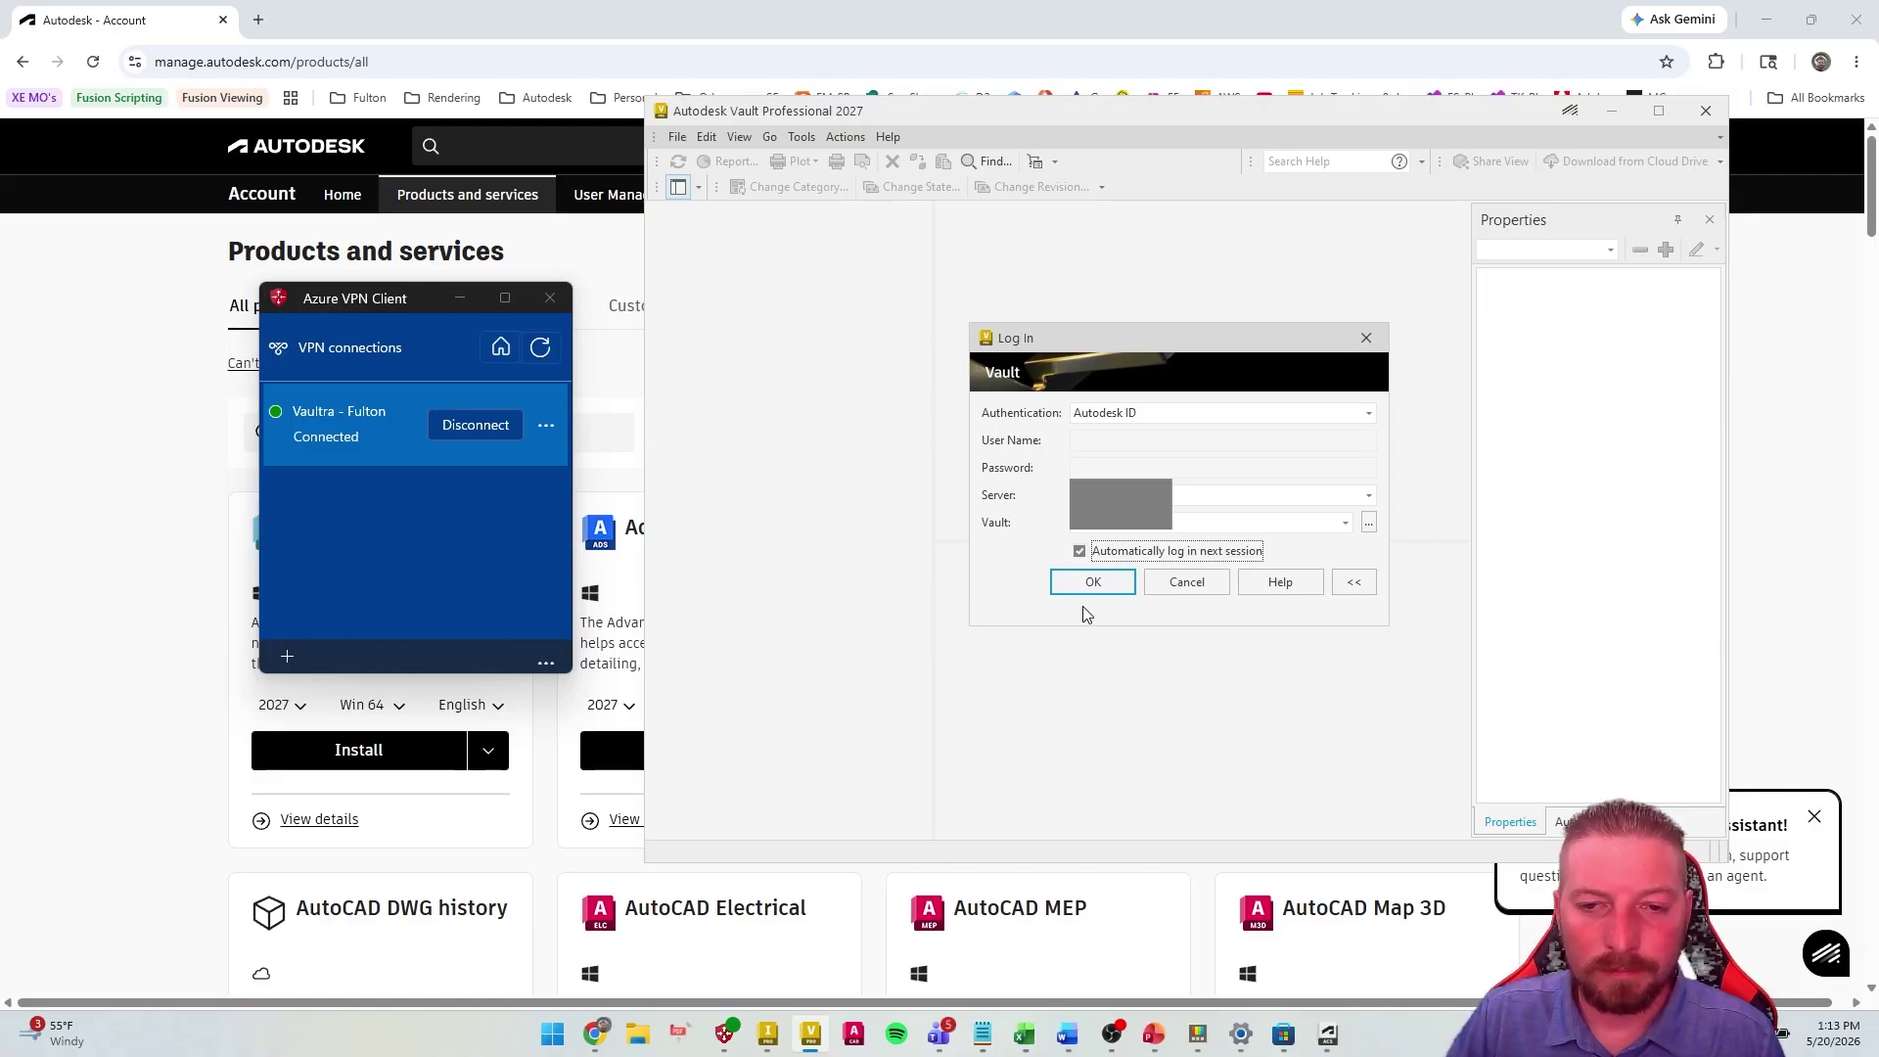
pyautogui.click(1090, 583)
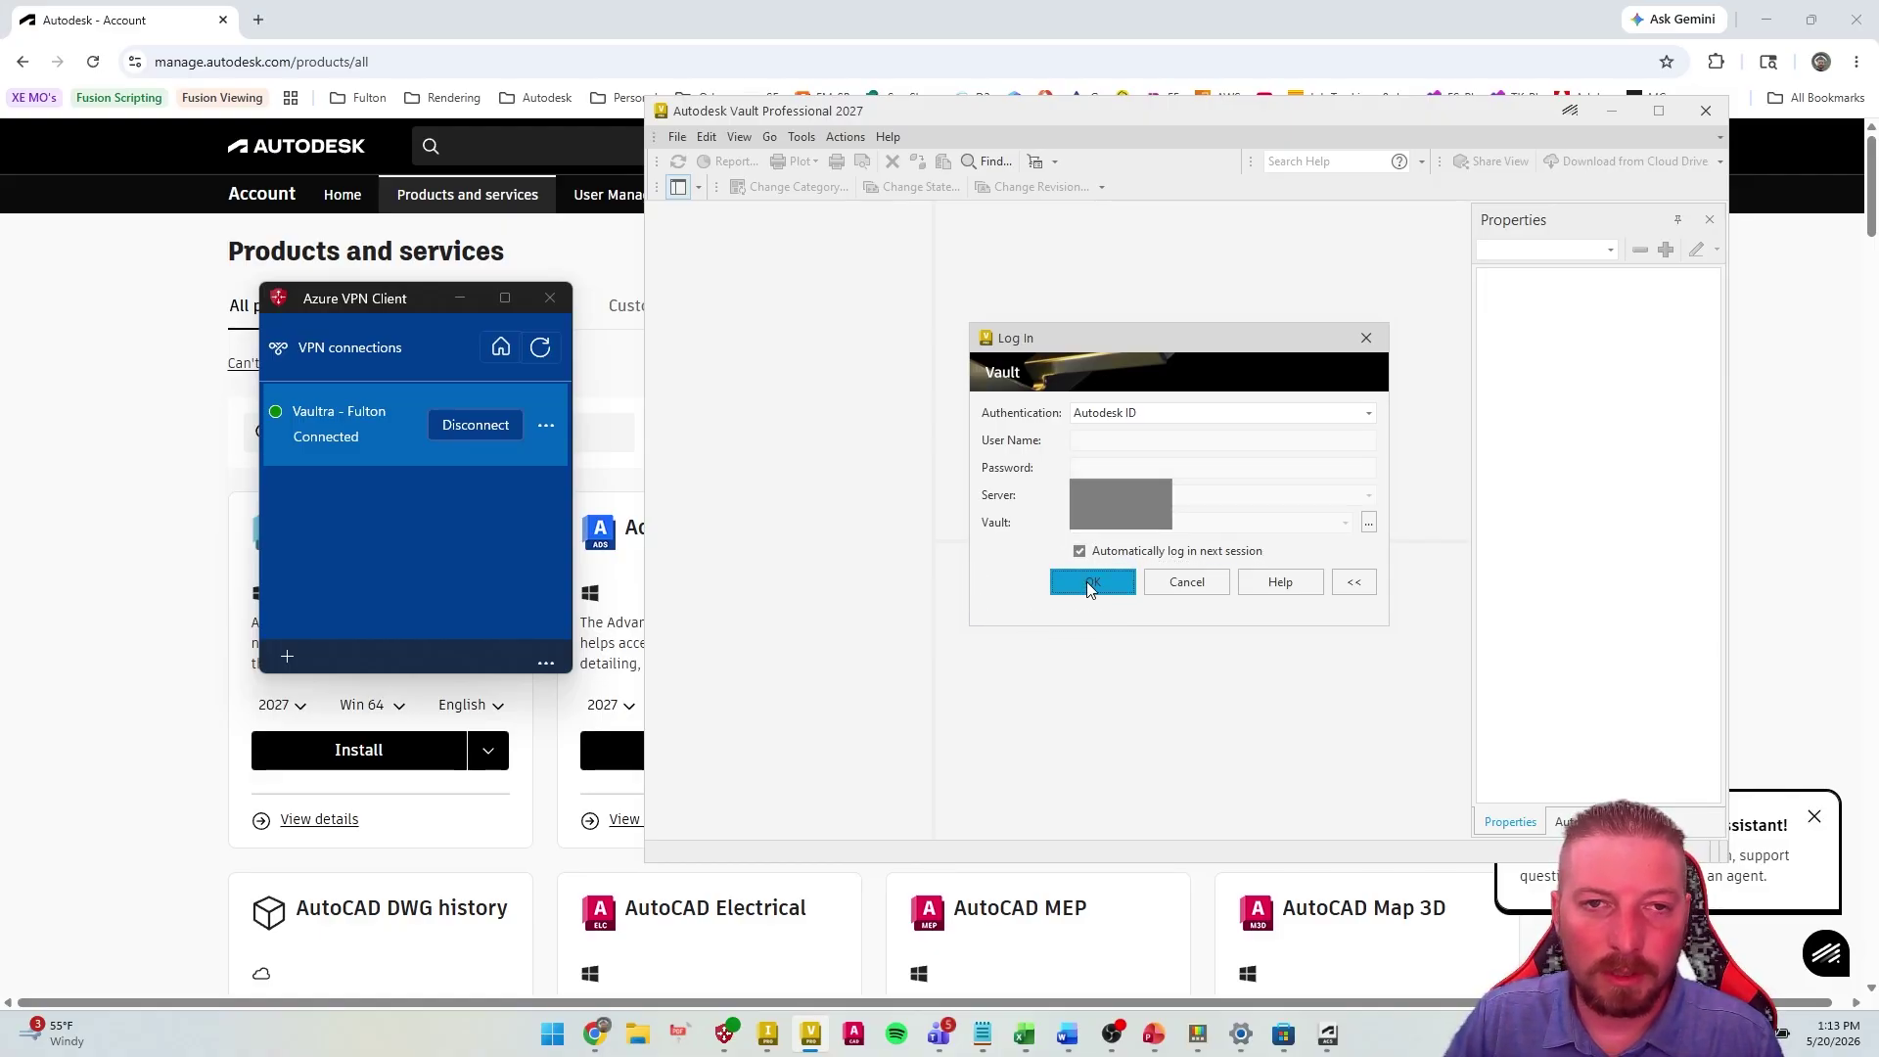
pyautogui.click(1090, 583)
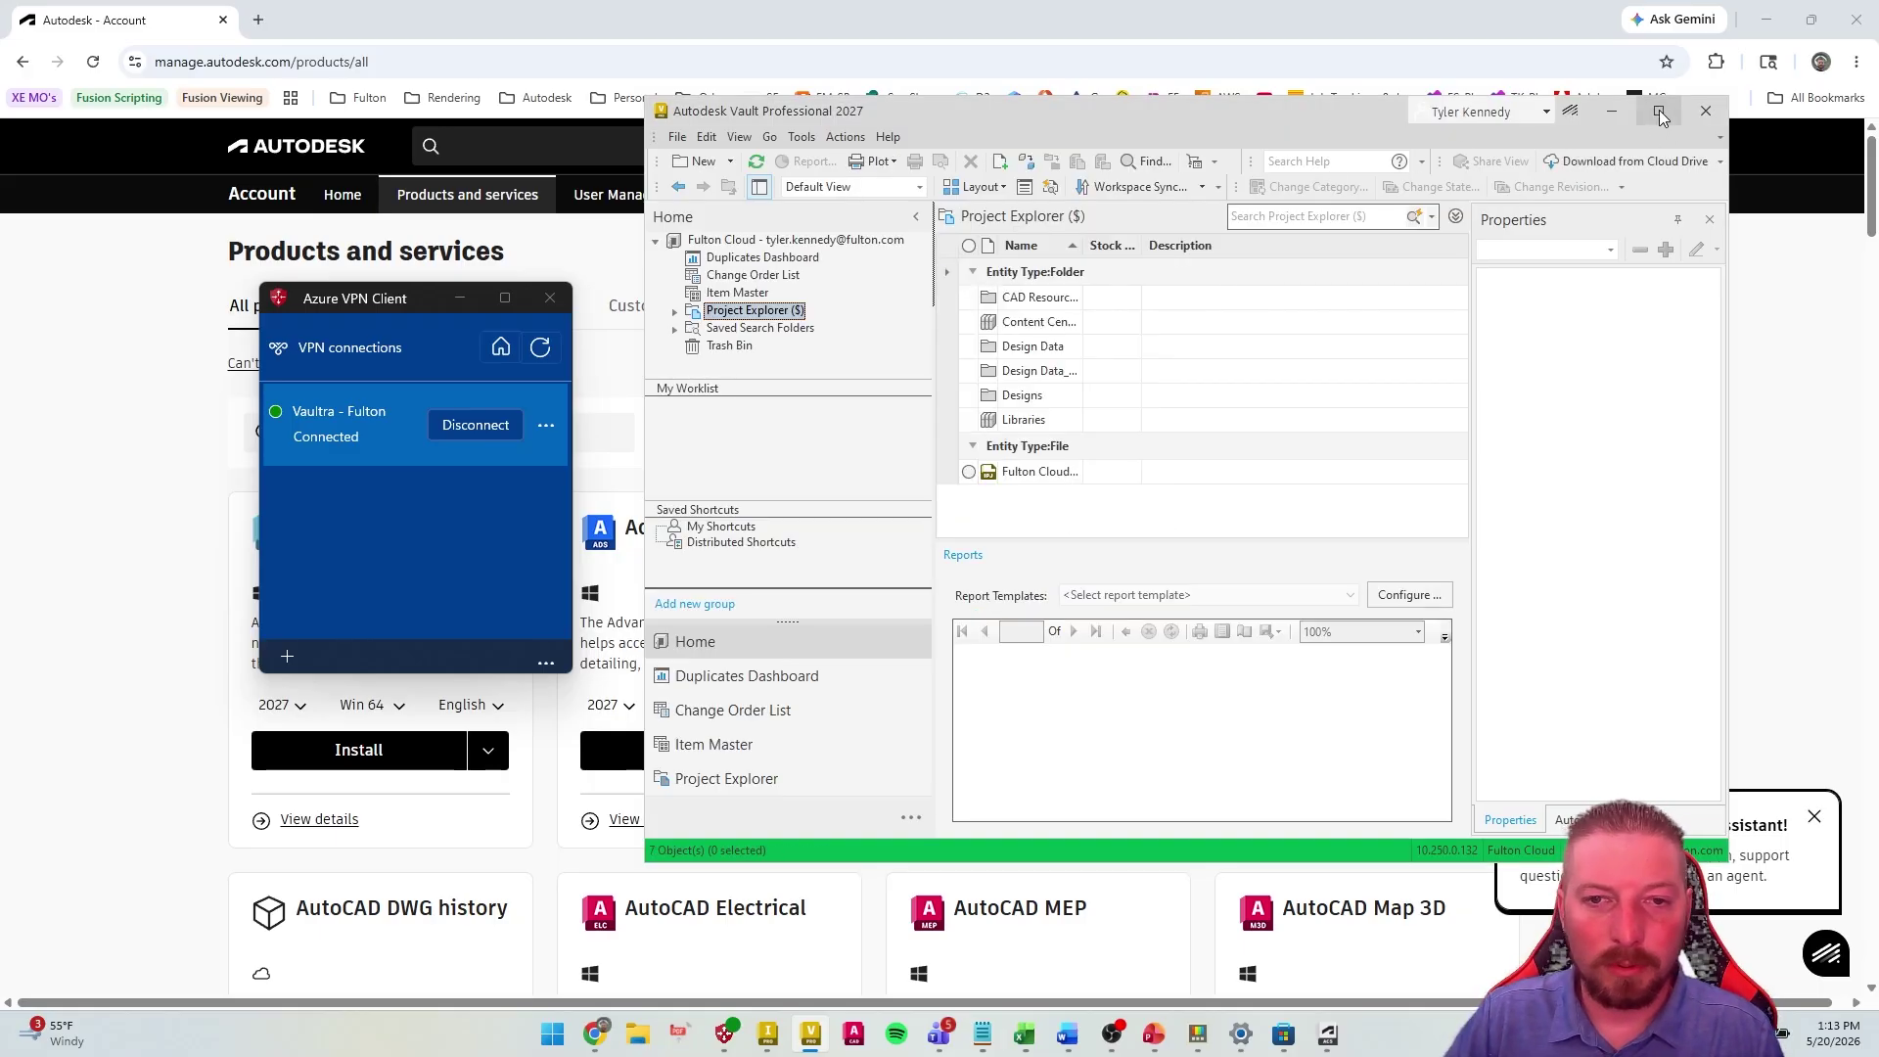
pyautogui.click(1658, 110)
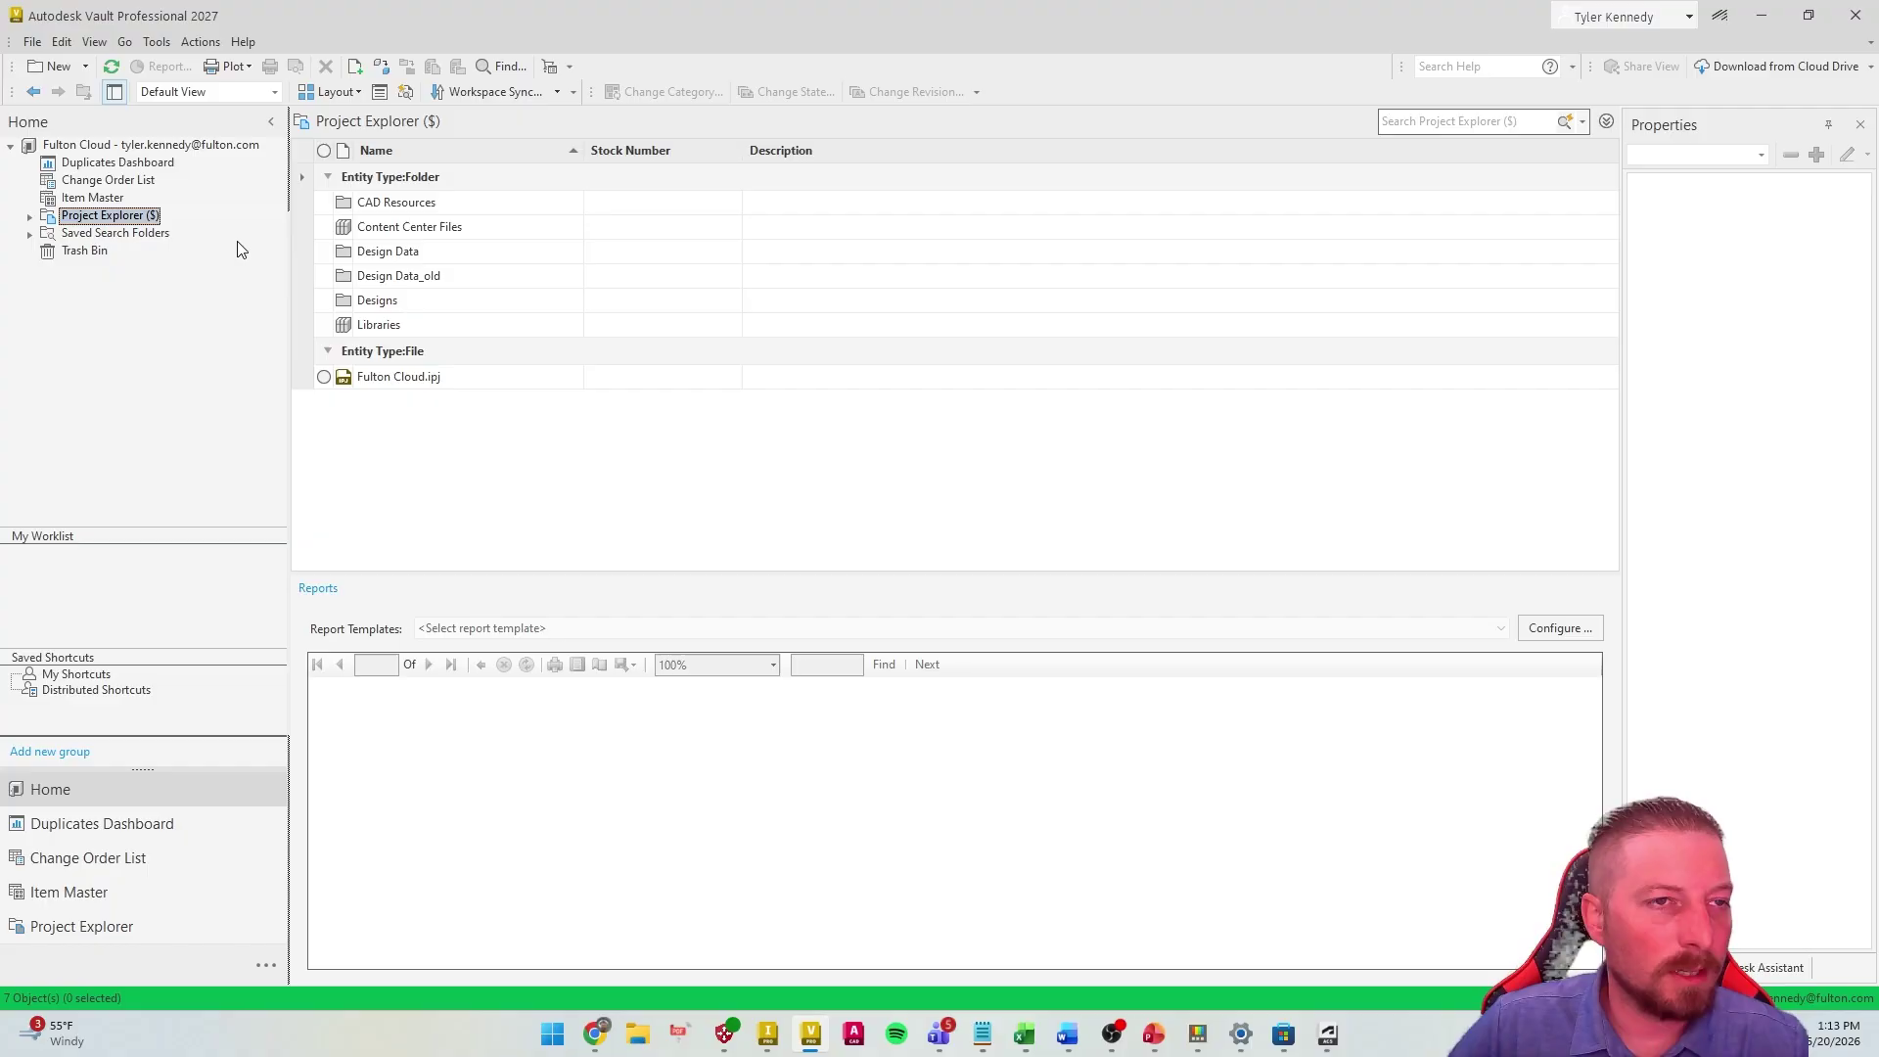
# In the Vault options, set the response of the prompt for moving objects to a folder to No and save the prompt settings
pyautogui.click(157, 42)
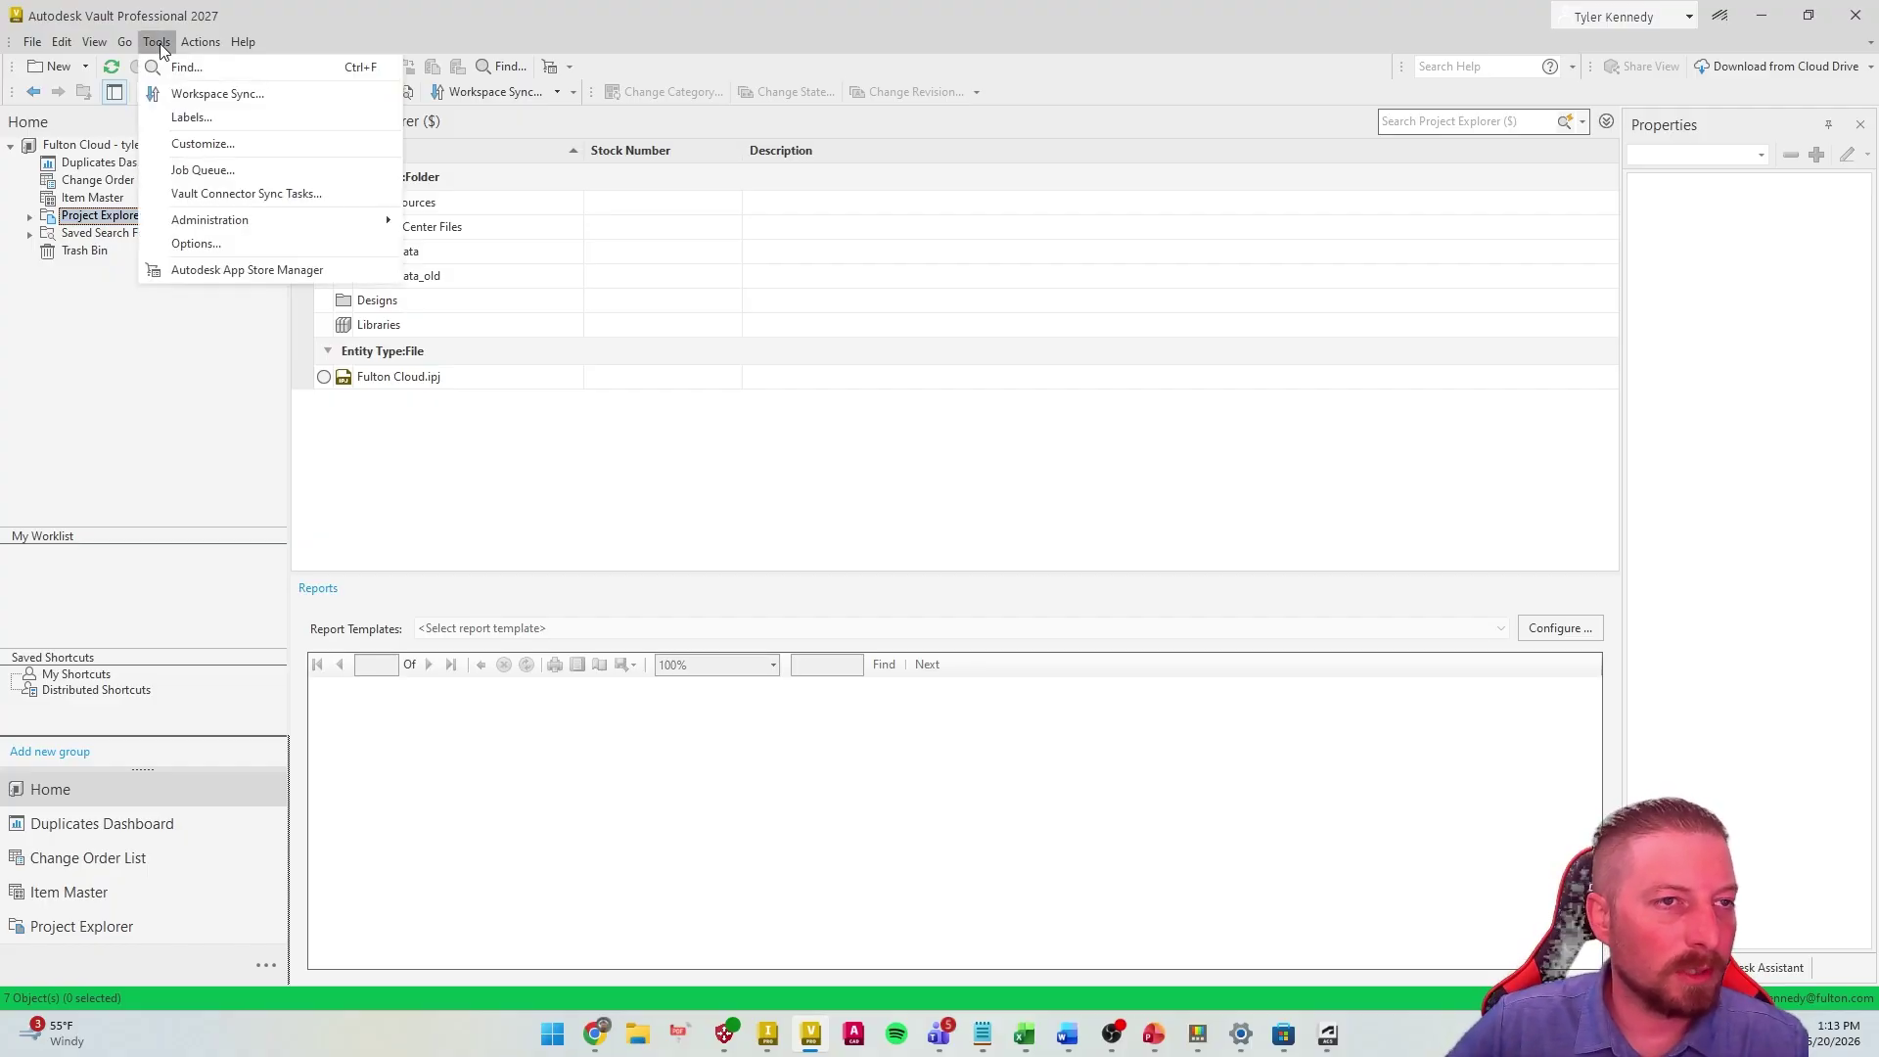
pyautogui.click(196, 244)
pyautogui.moveTo(937, 129); pyautogui.dragTo(876, 117)
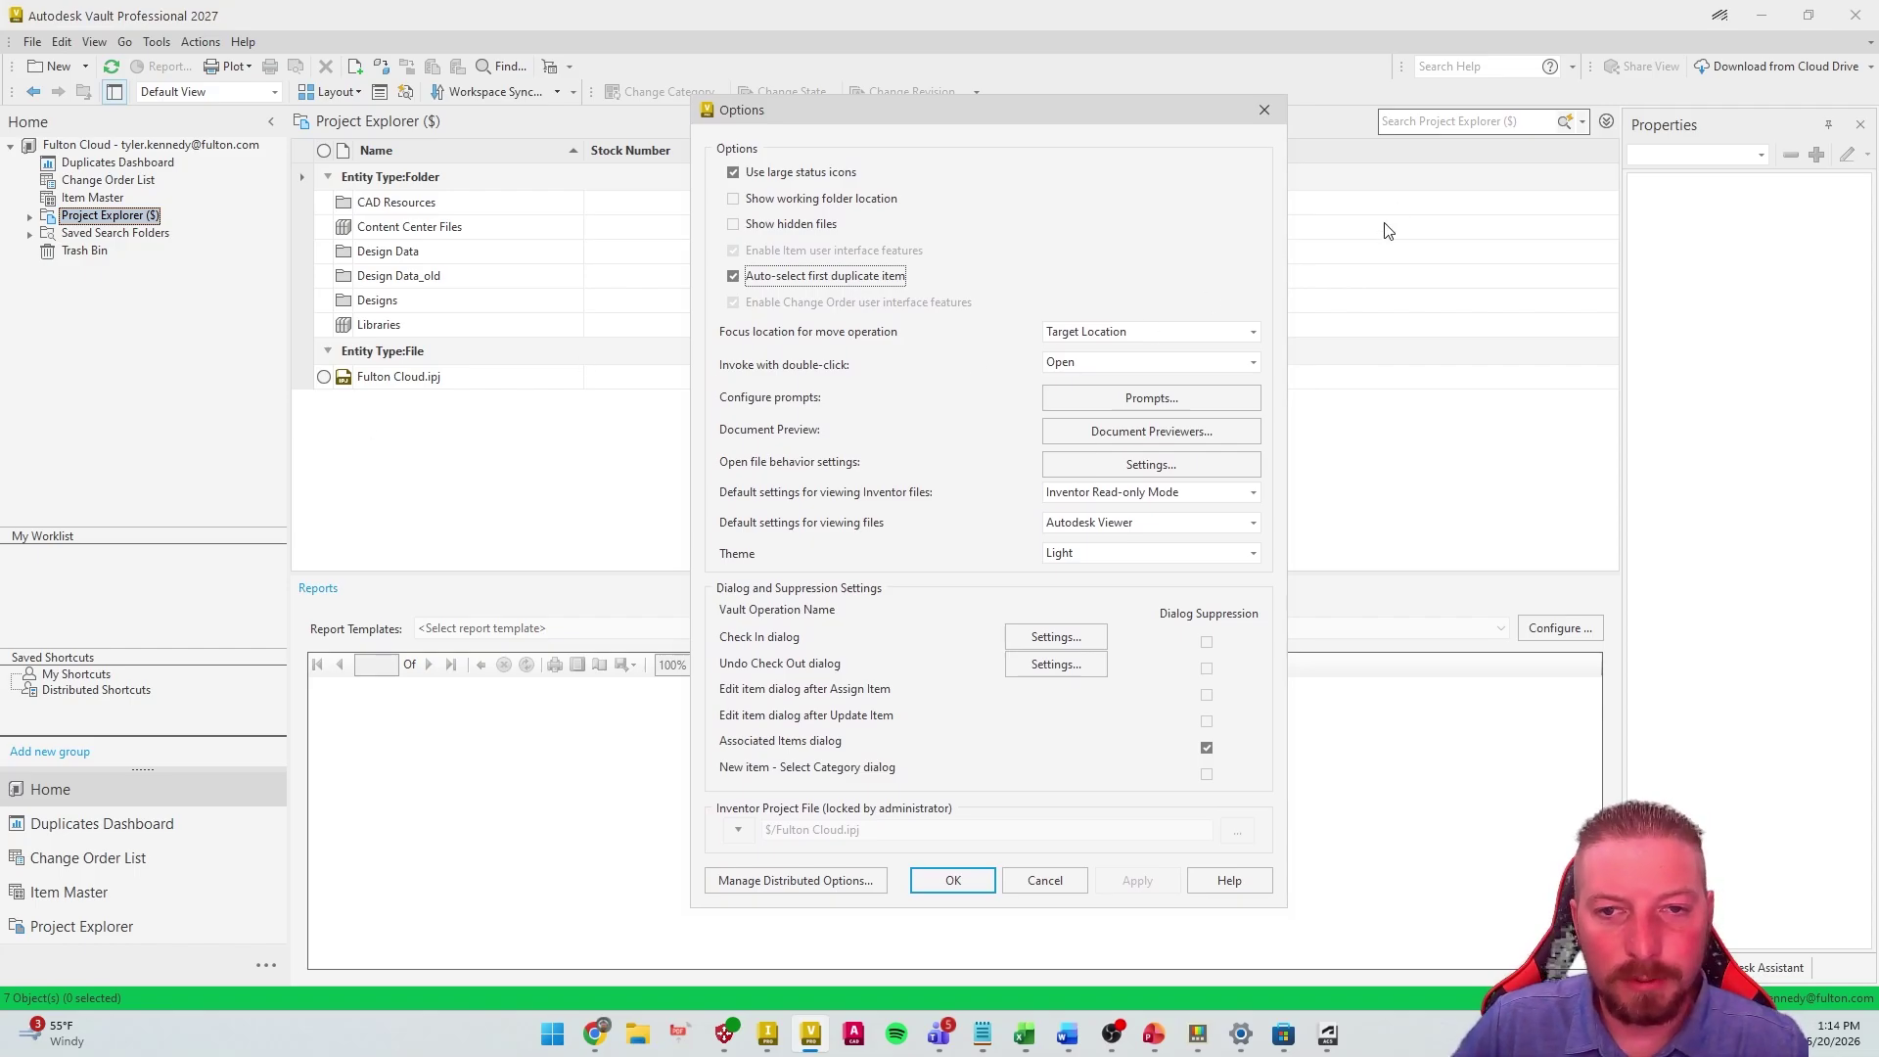
pyautogui.click(1130, 396)
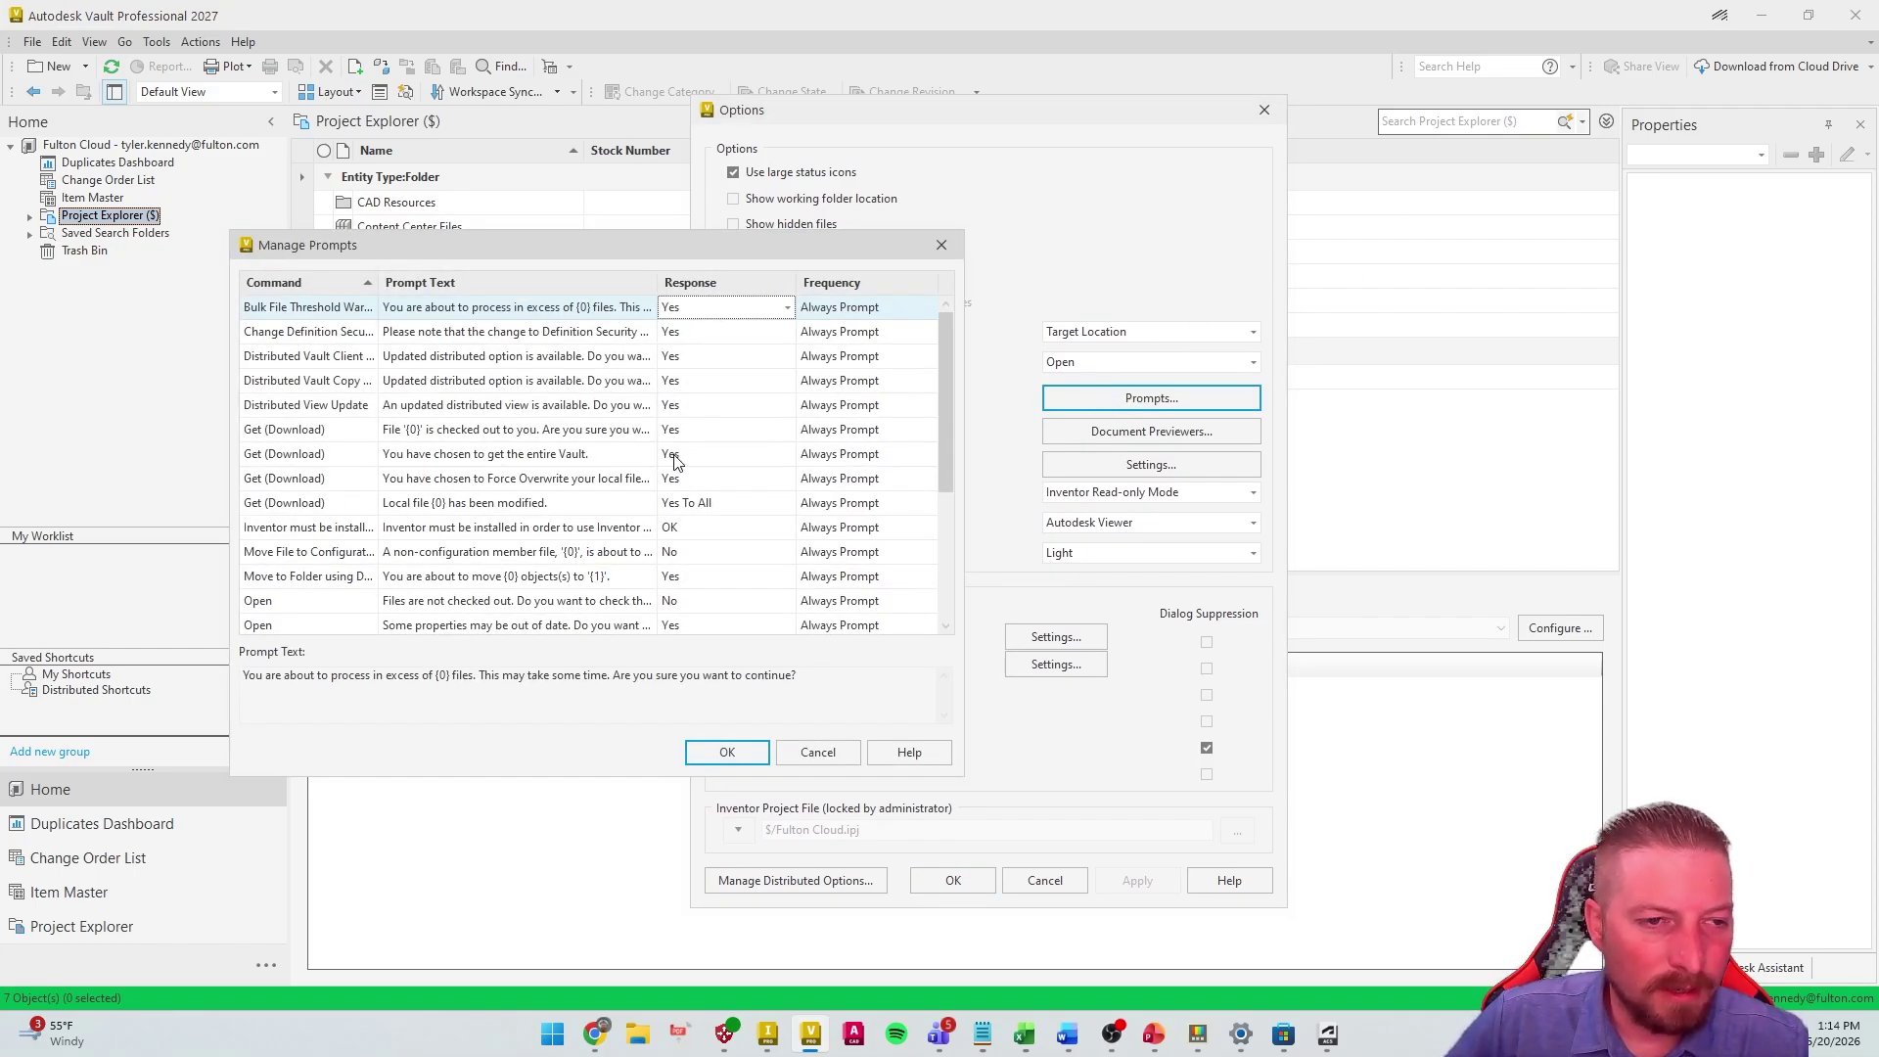
pyautogui.click(350, 552)
pyautogui.click(548, 574)
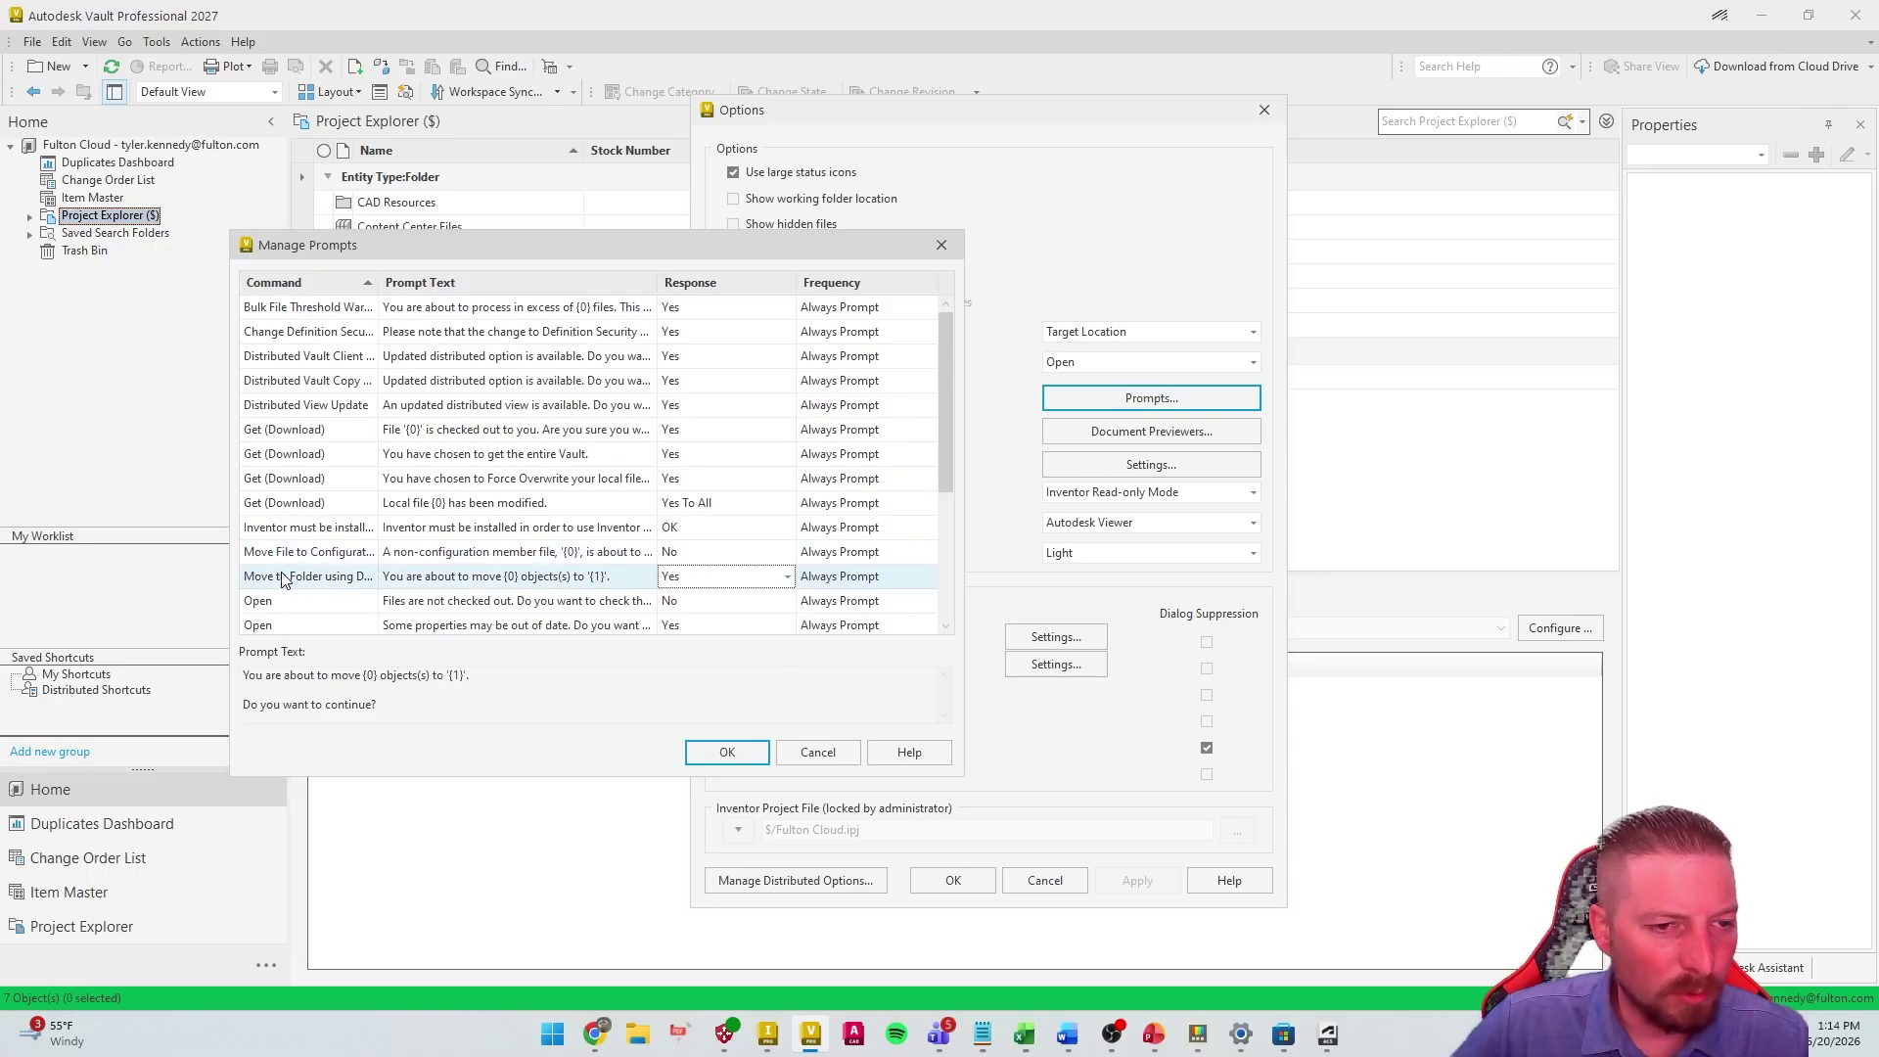
pyautogui.click(741, 581)
pyautogui.click(724, 623)
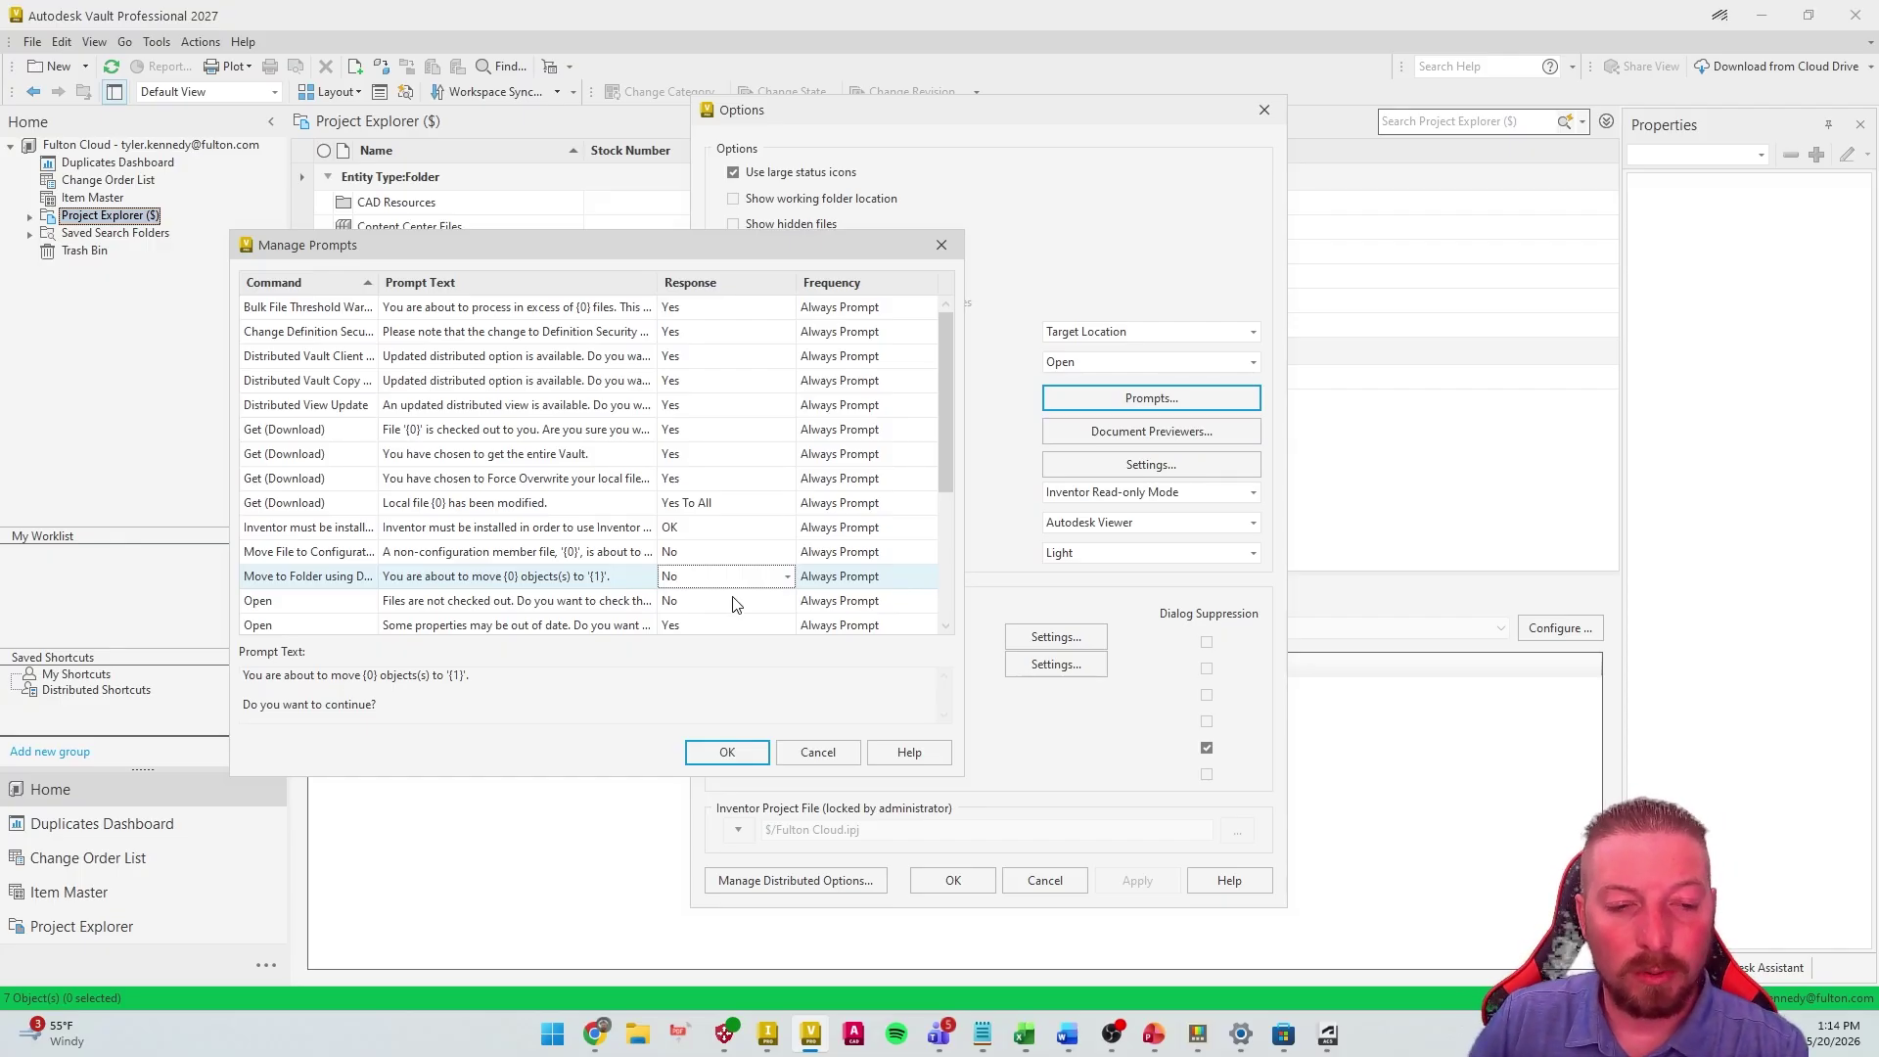
pyautogui.click(731, 752)
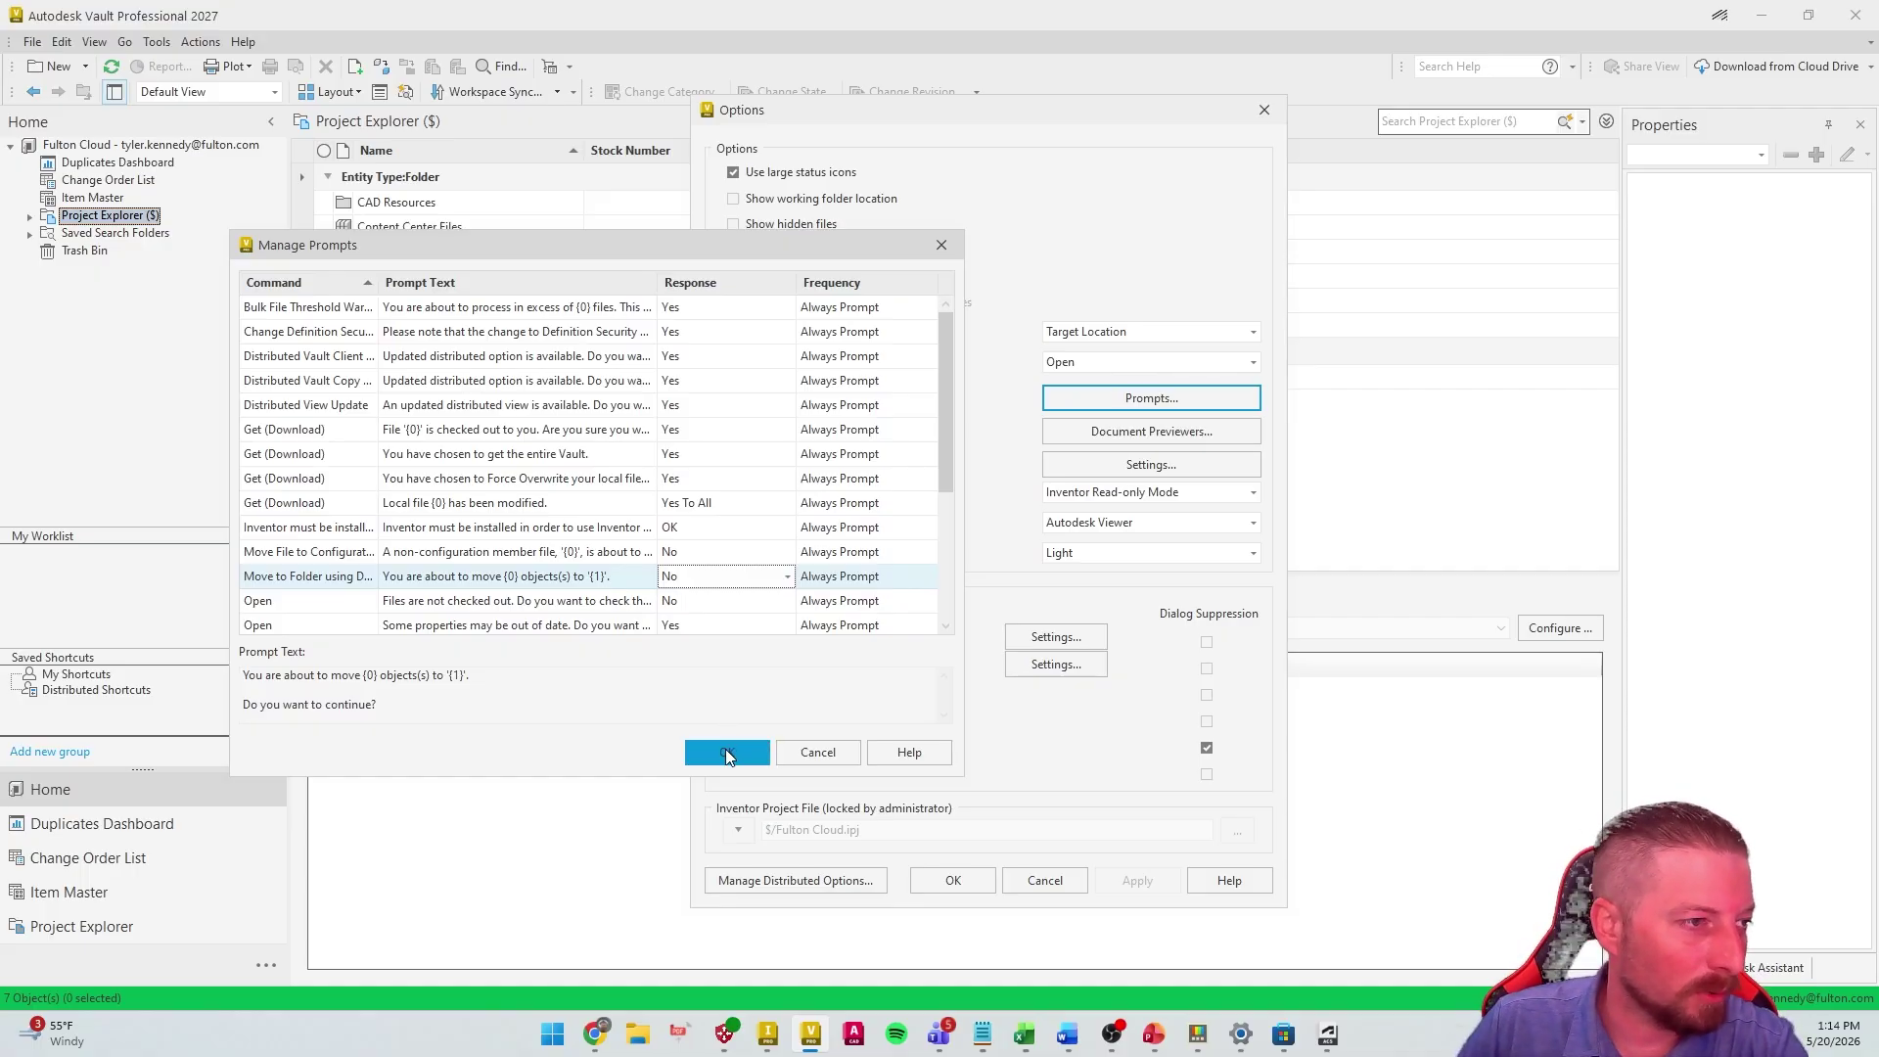
pyautogui.click(728, 752)
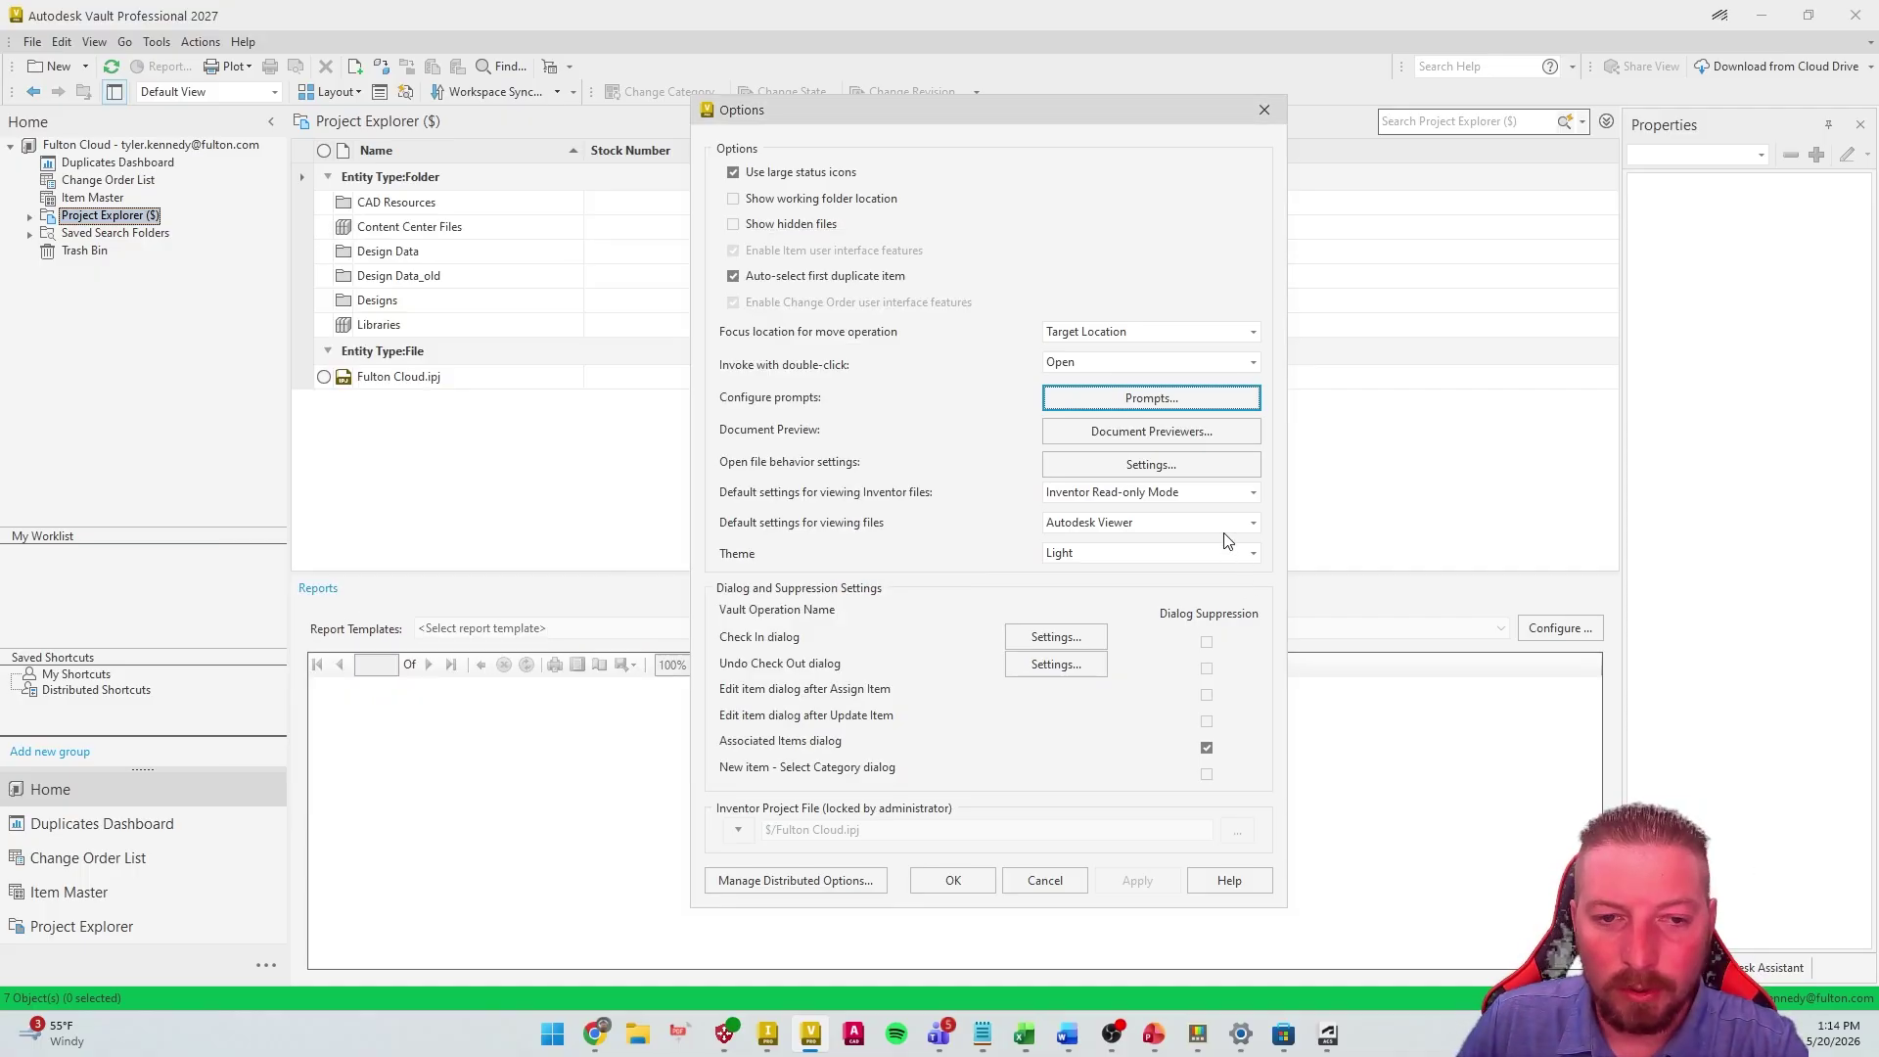
# View the available interface themes, keep Light, and accept the Vault options
pyautogui.click(1154, 554)
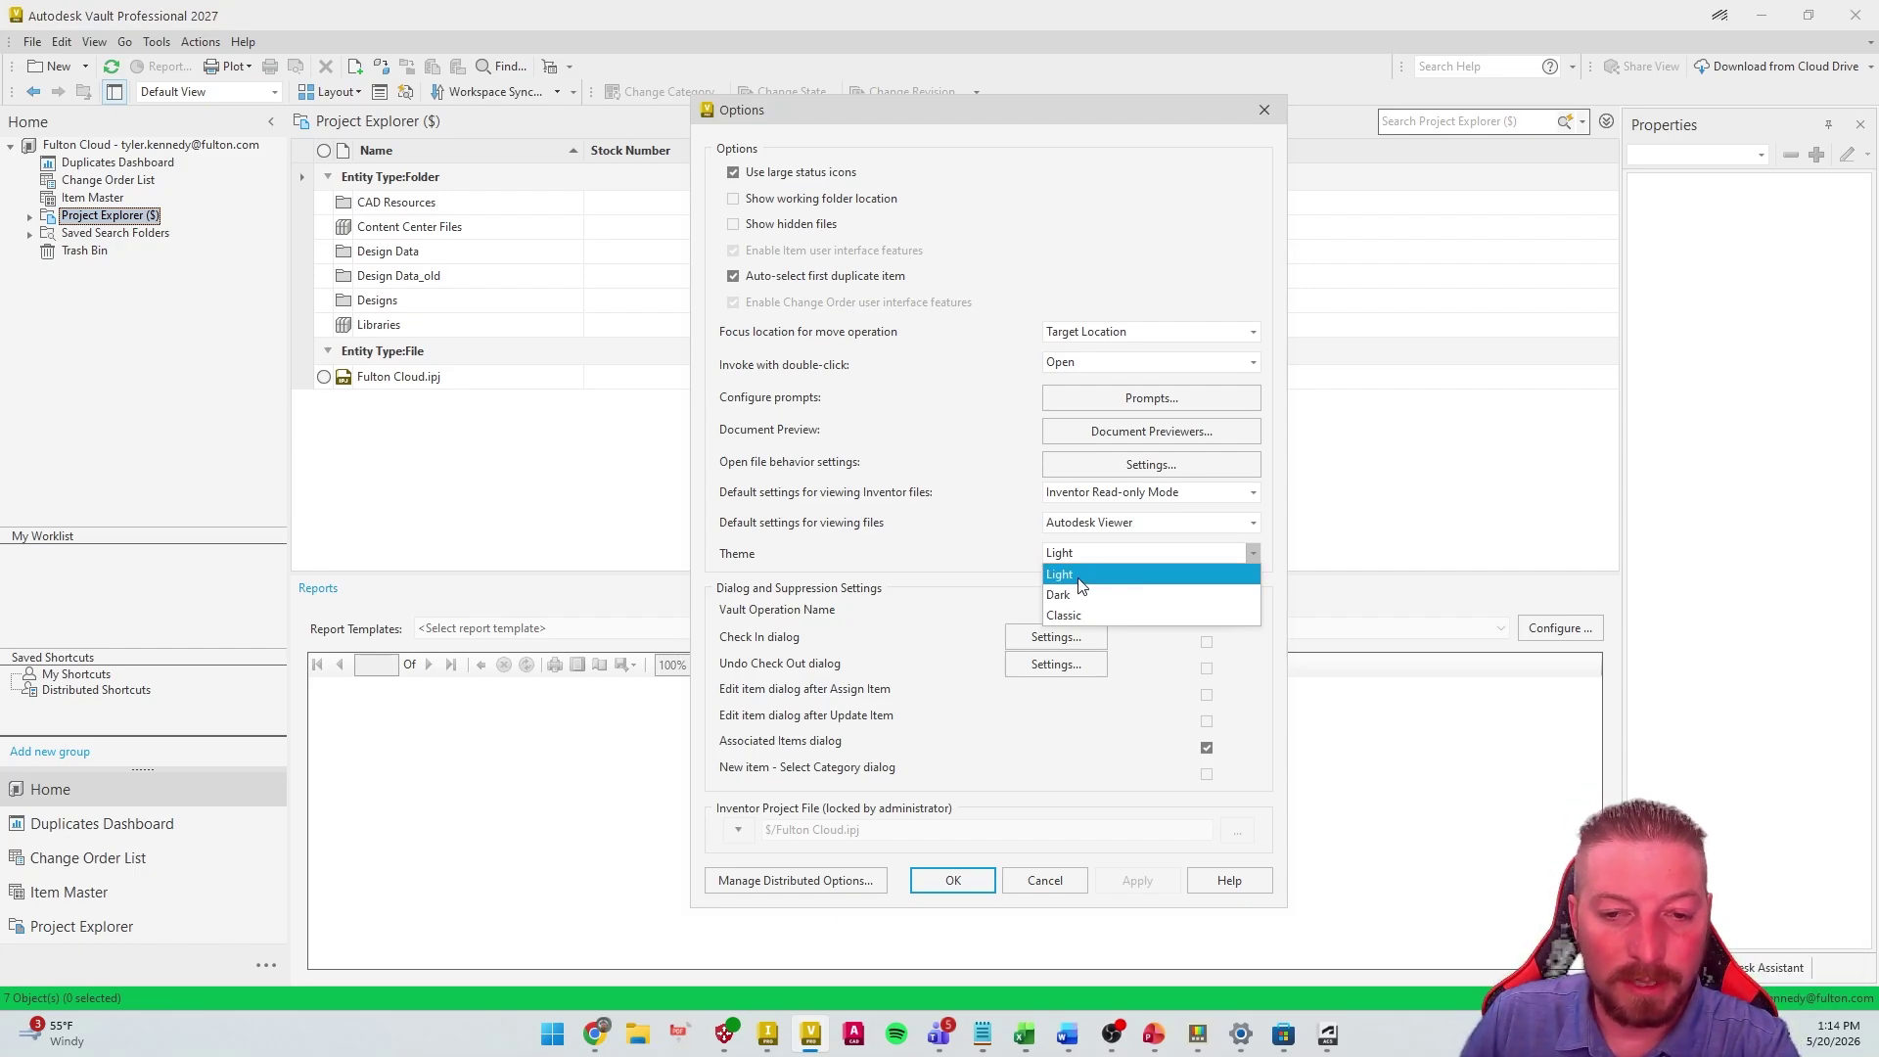
pyautogui.click(953, 878)
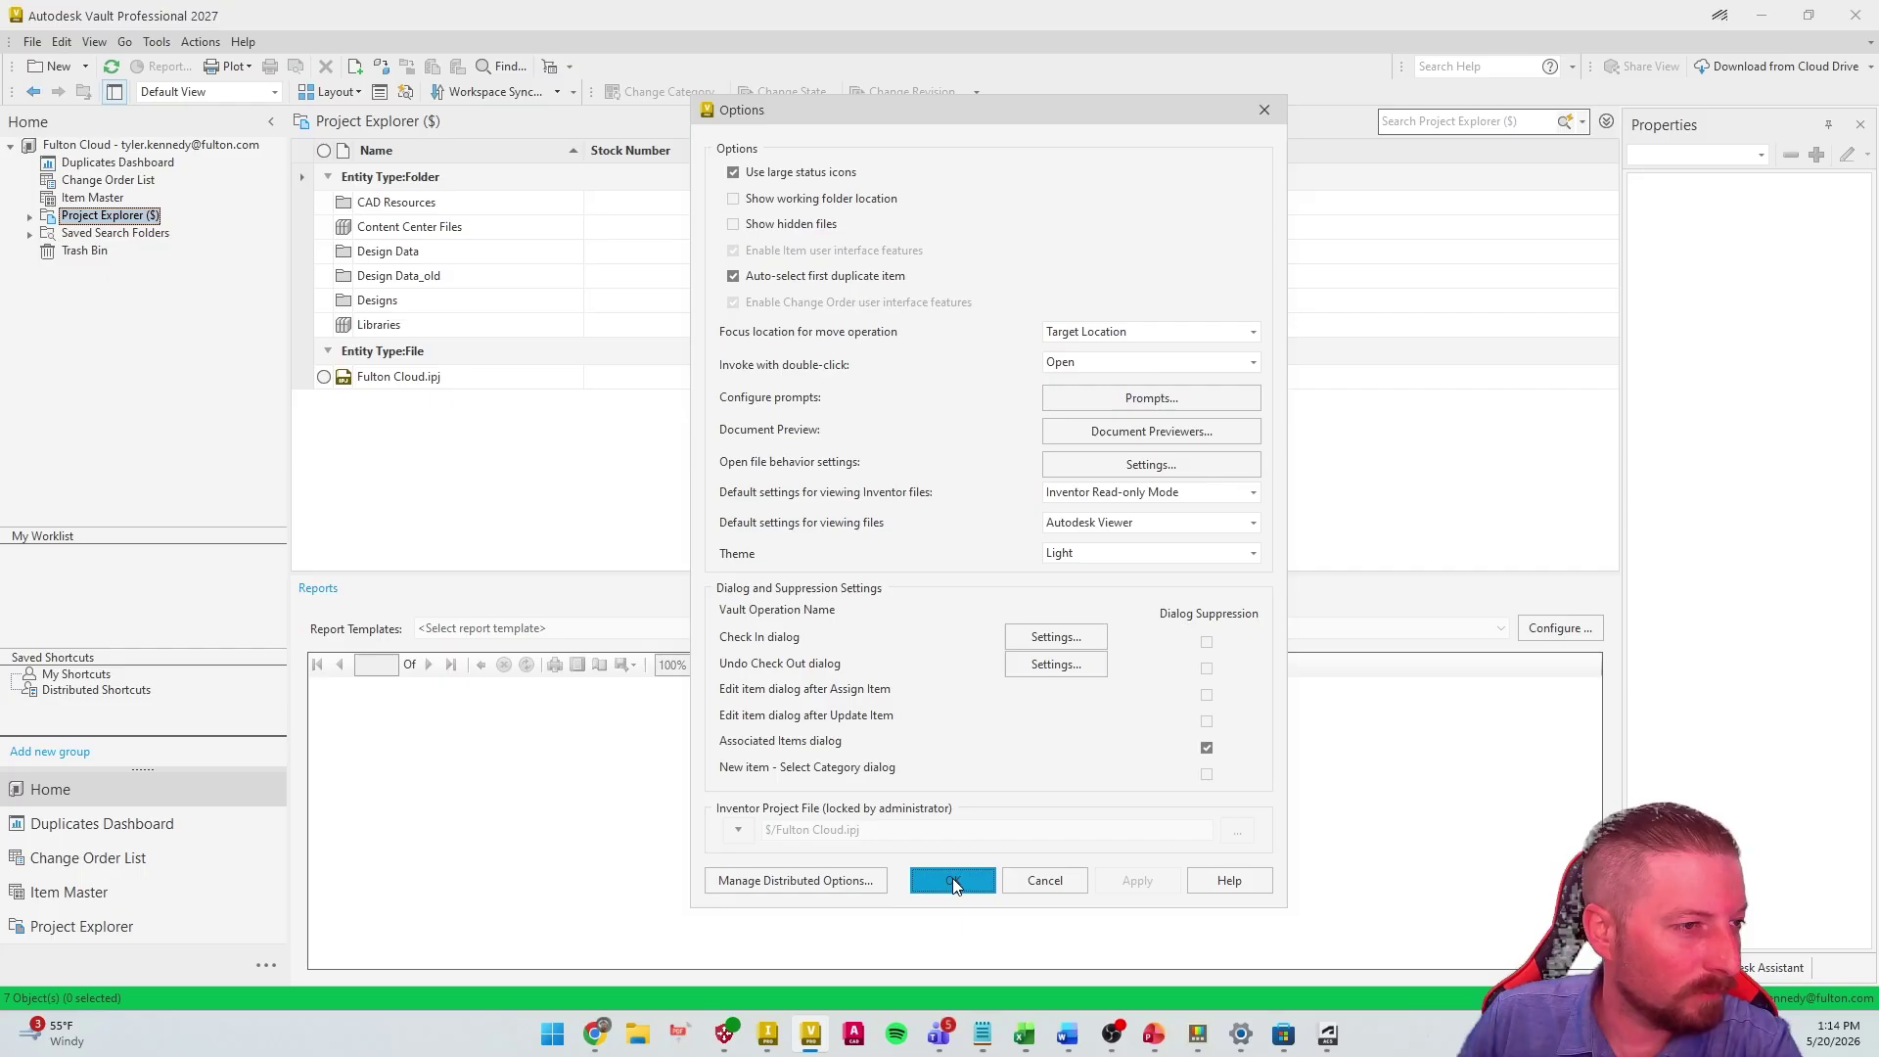
pyautogui.click(953, 878)
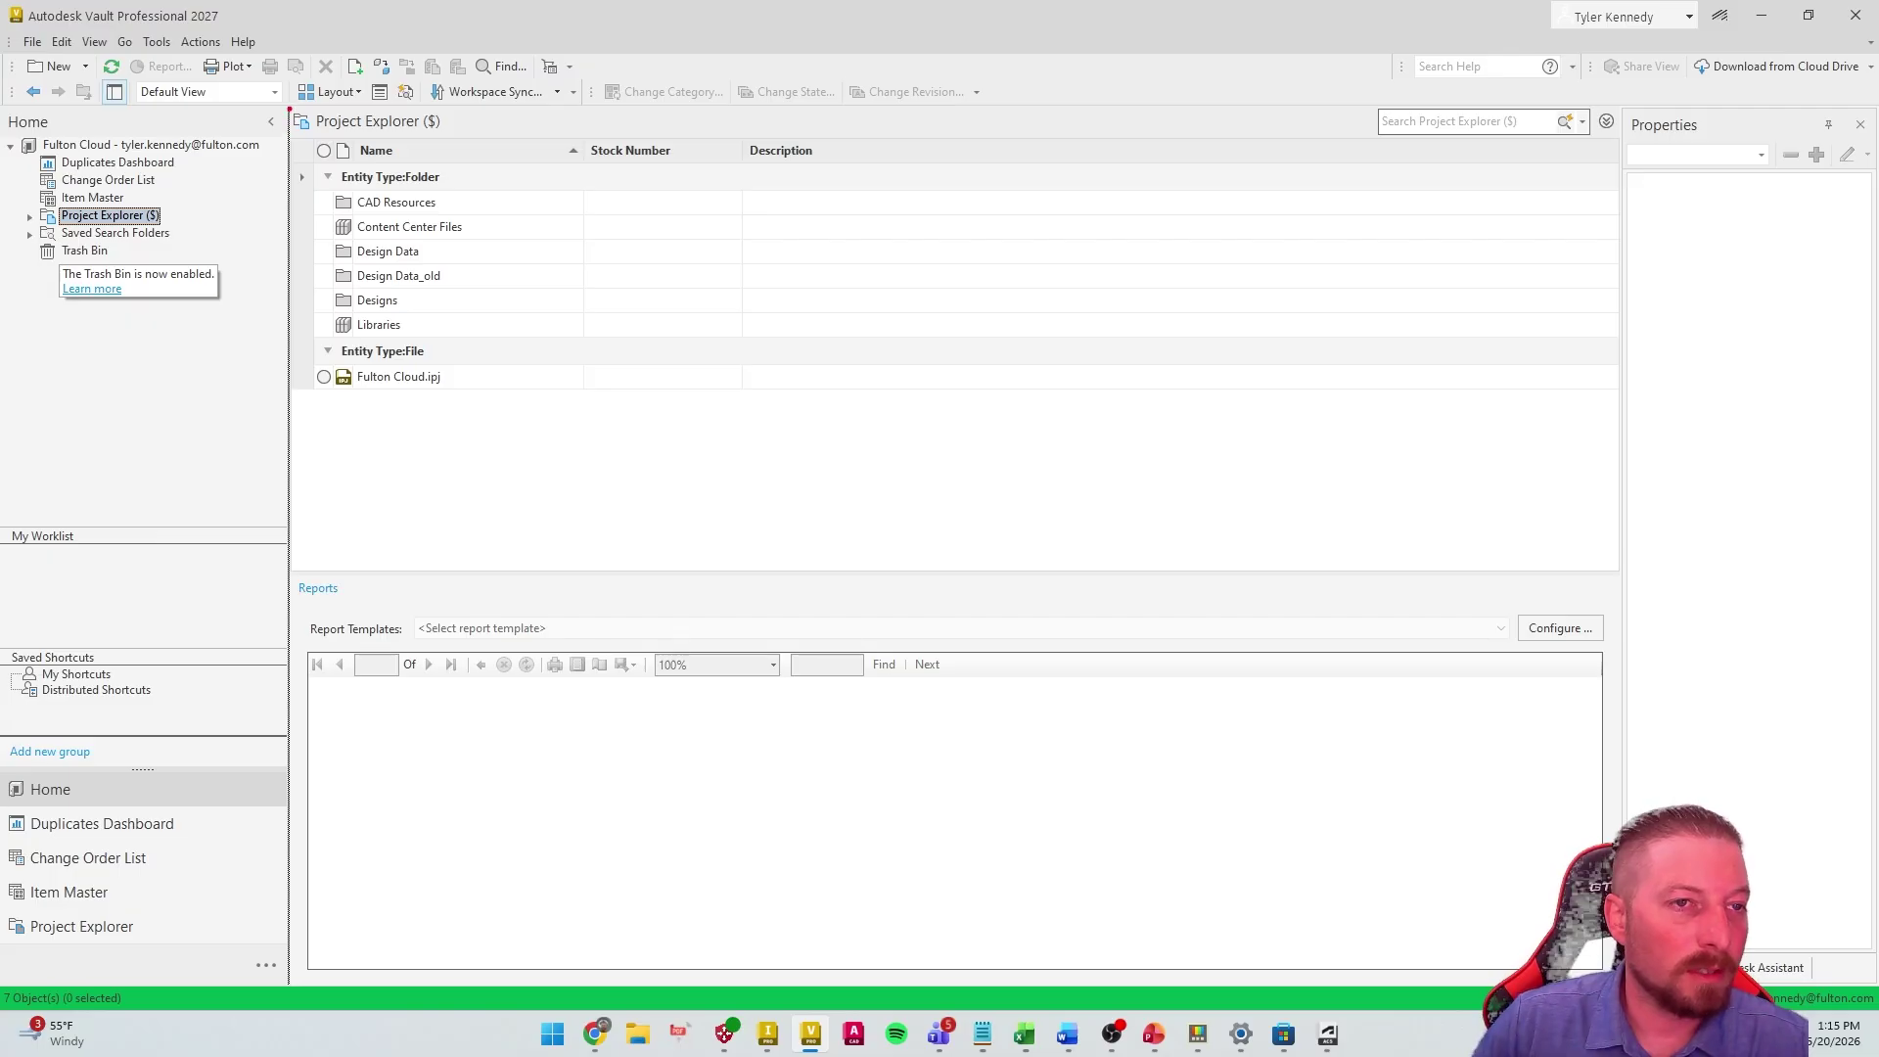
pyautogui.moveTo(290, 109)
pyautogui.mouseDown()
pyautogui.moveTo(5, 125)
pyautogui.moveTo(3, 672)
pyautogui.mouseUp()
pyautogui.moveTo(7, 998)
pyautogui.mouseDown()
pyautogui.moveTo(284, 1003)
pyautogui.moveTo(311, 215)
pyautogui.moveTo(292, 95)
pyautogui.mouseUp()
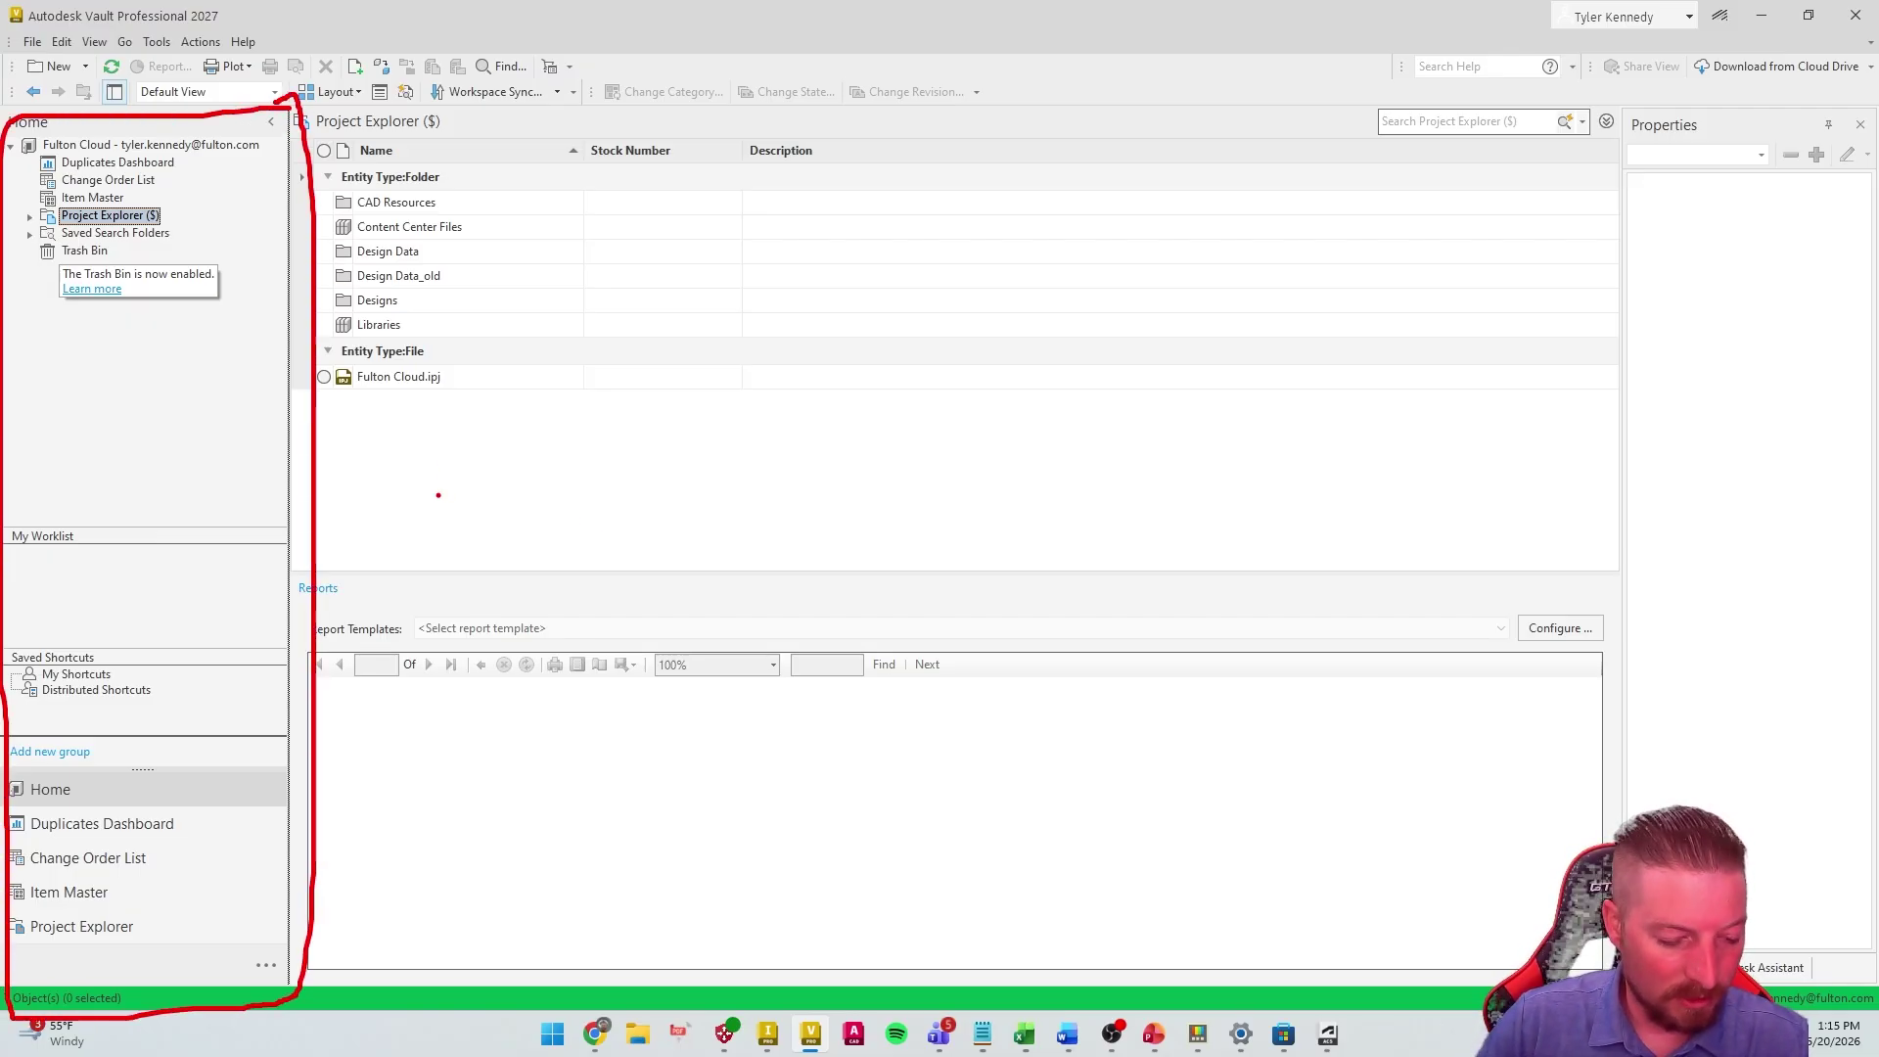
pyautogui.press('Escape')
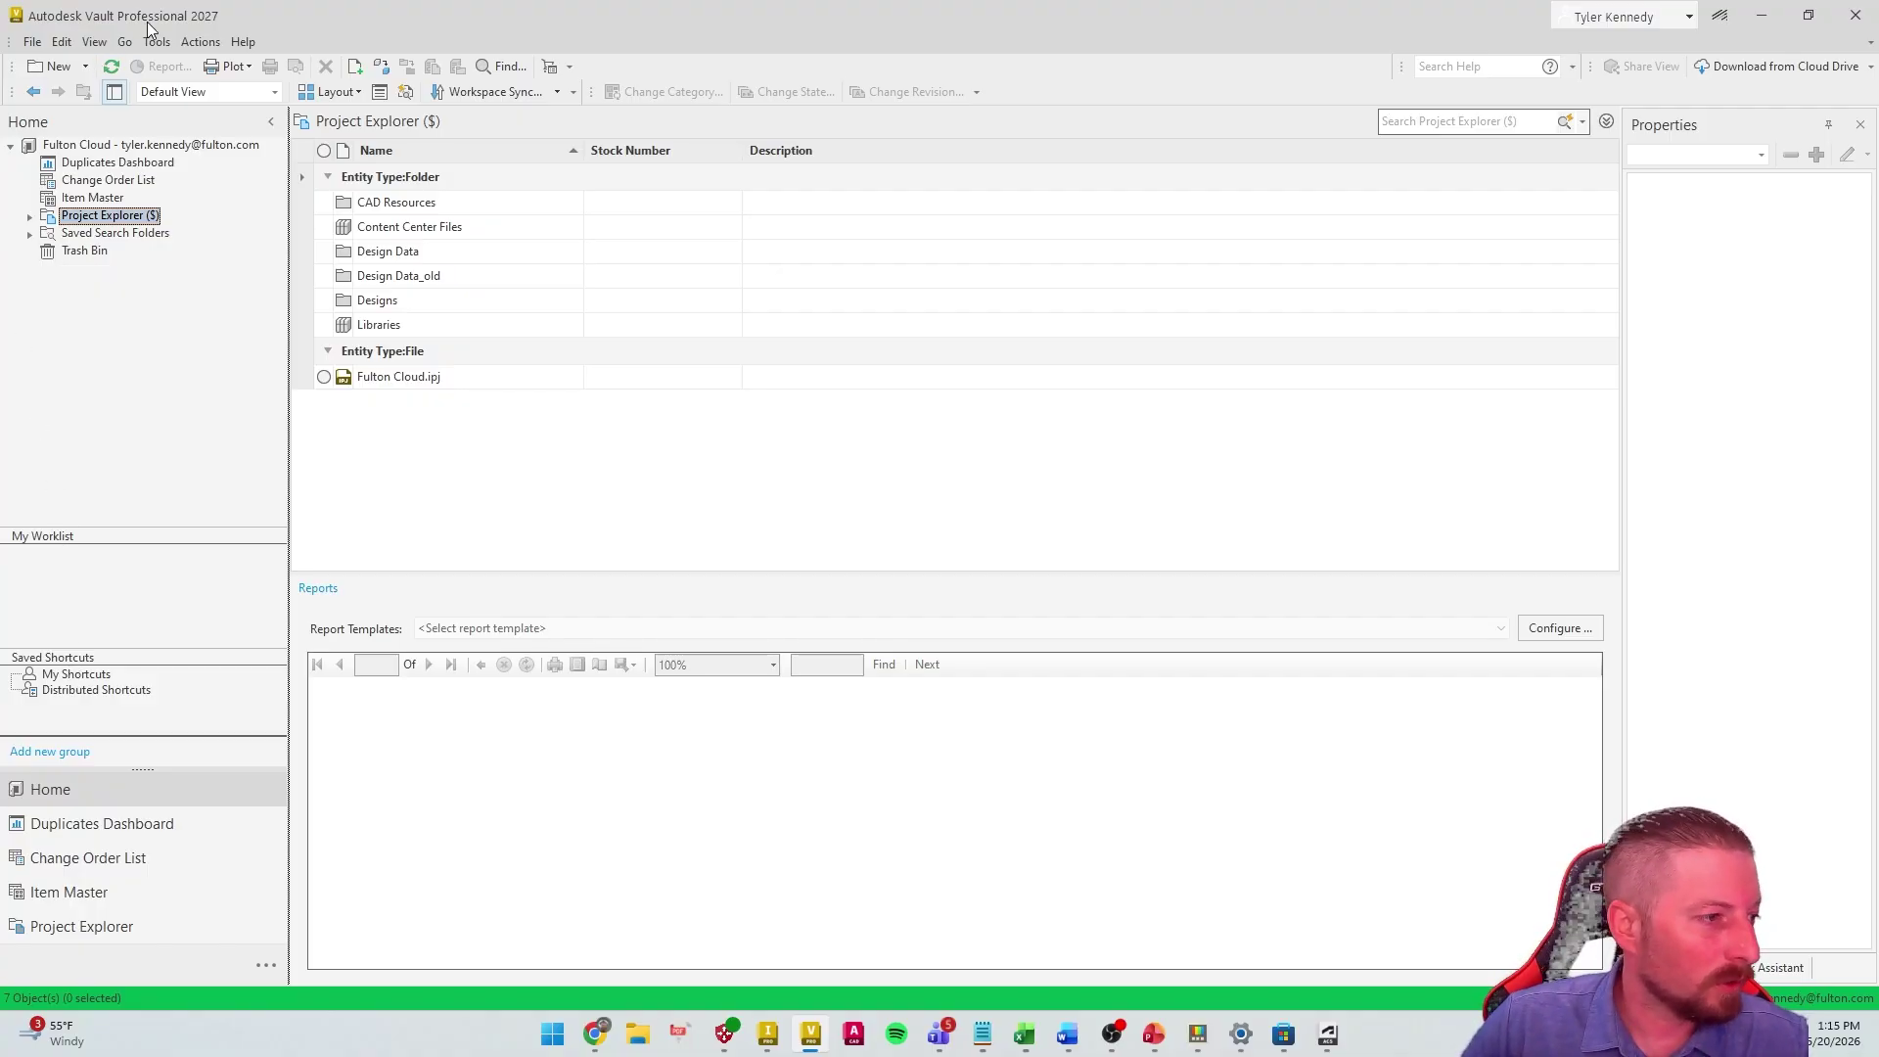
# Hide the Shortcuts Pane and the Worklist Pane
pyautogui.click(94, 41)
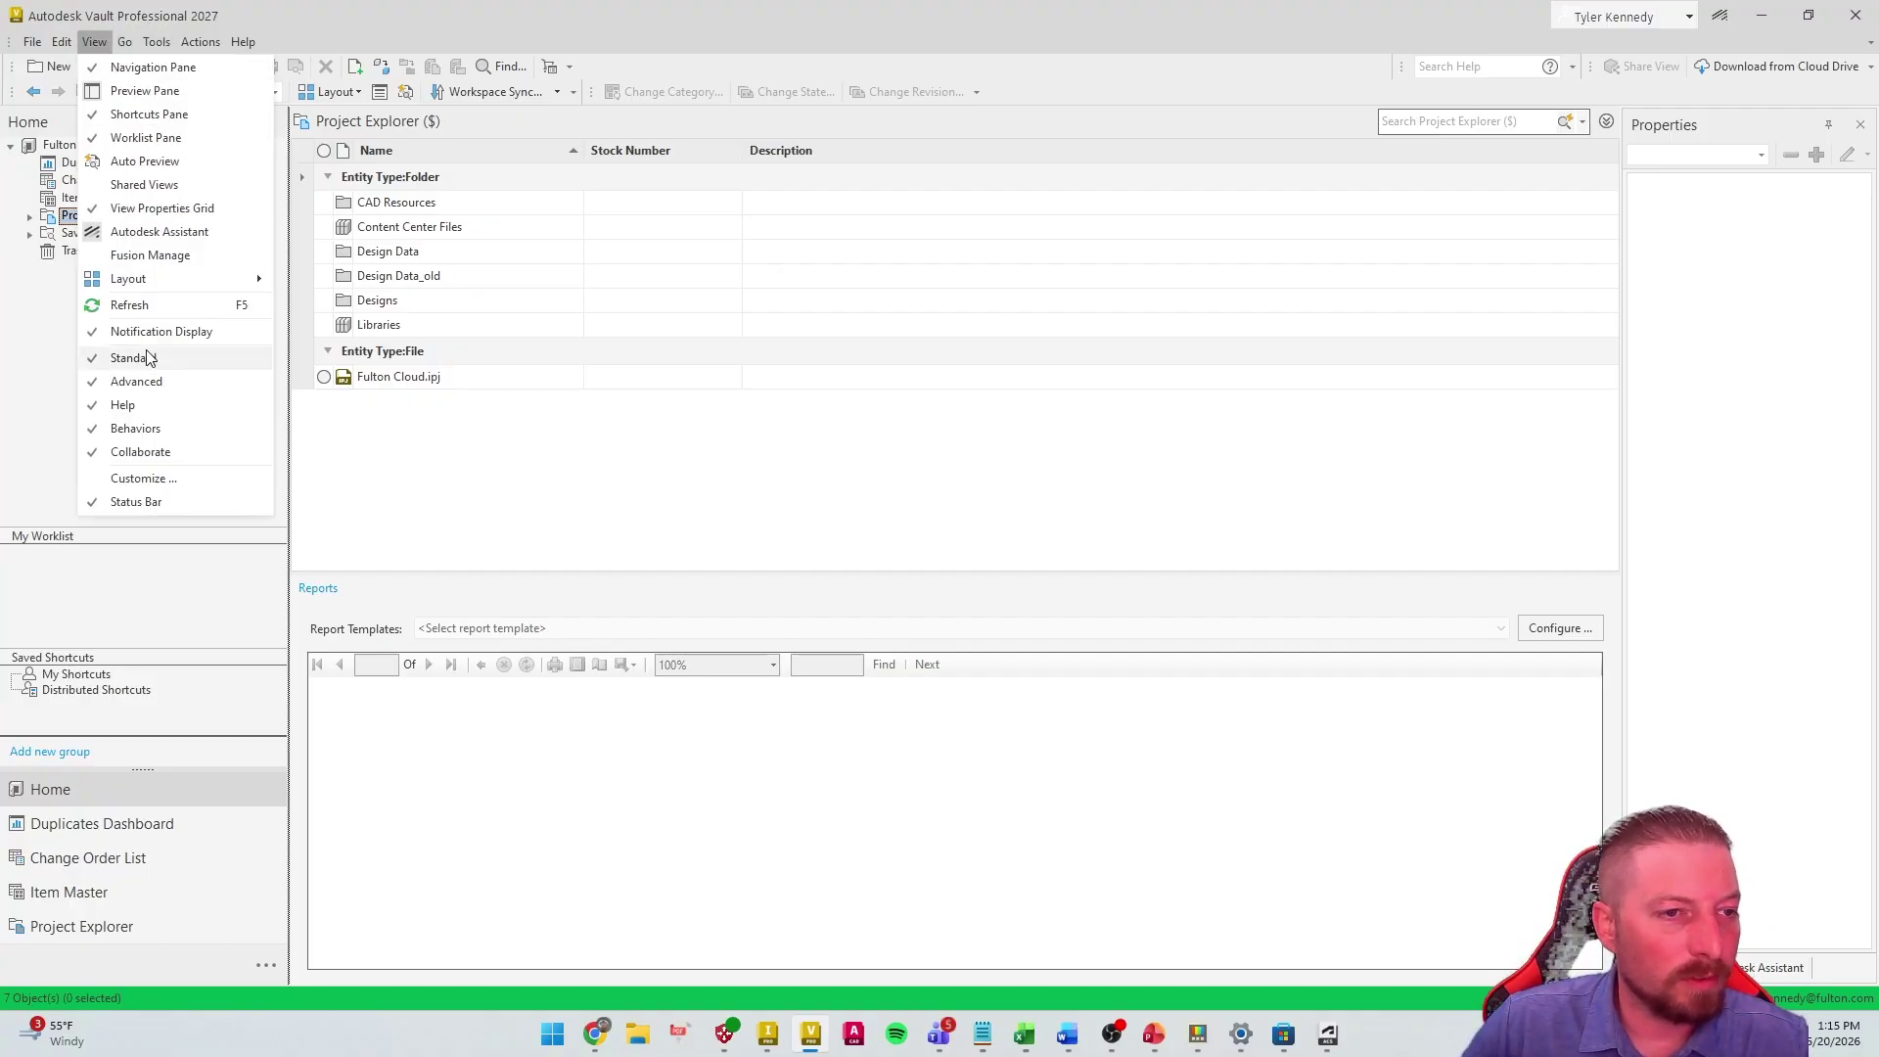
pyautogui.click(149, 114)
pyautogui.click(94, 41)
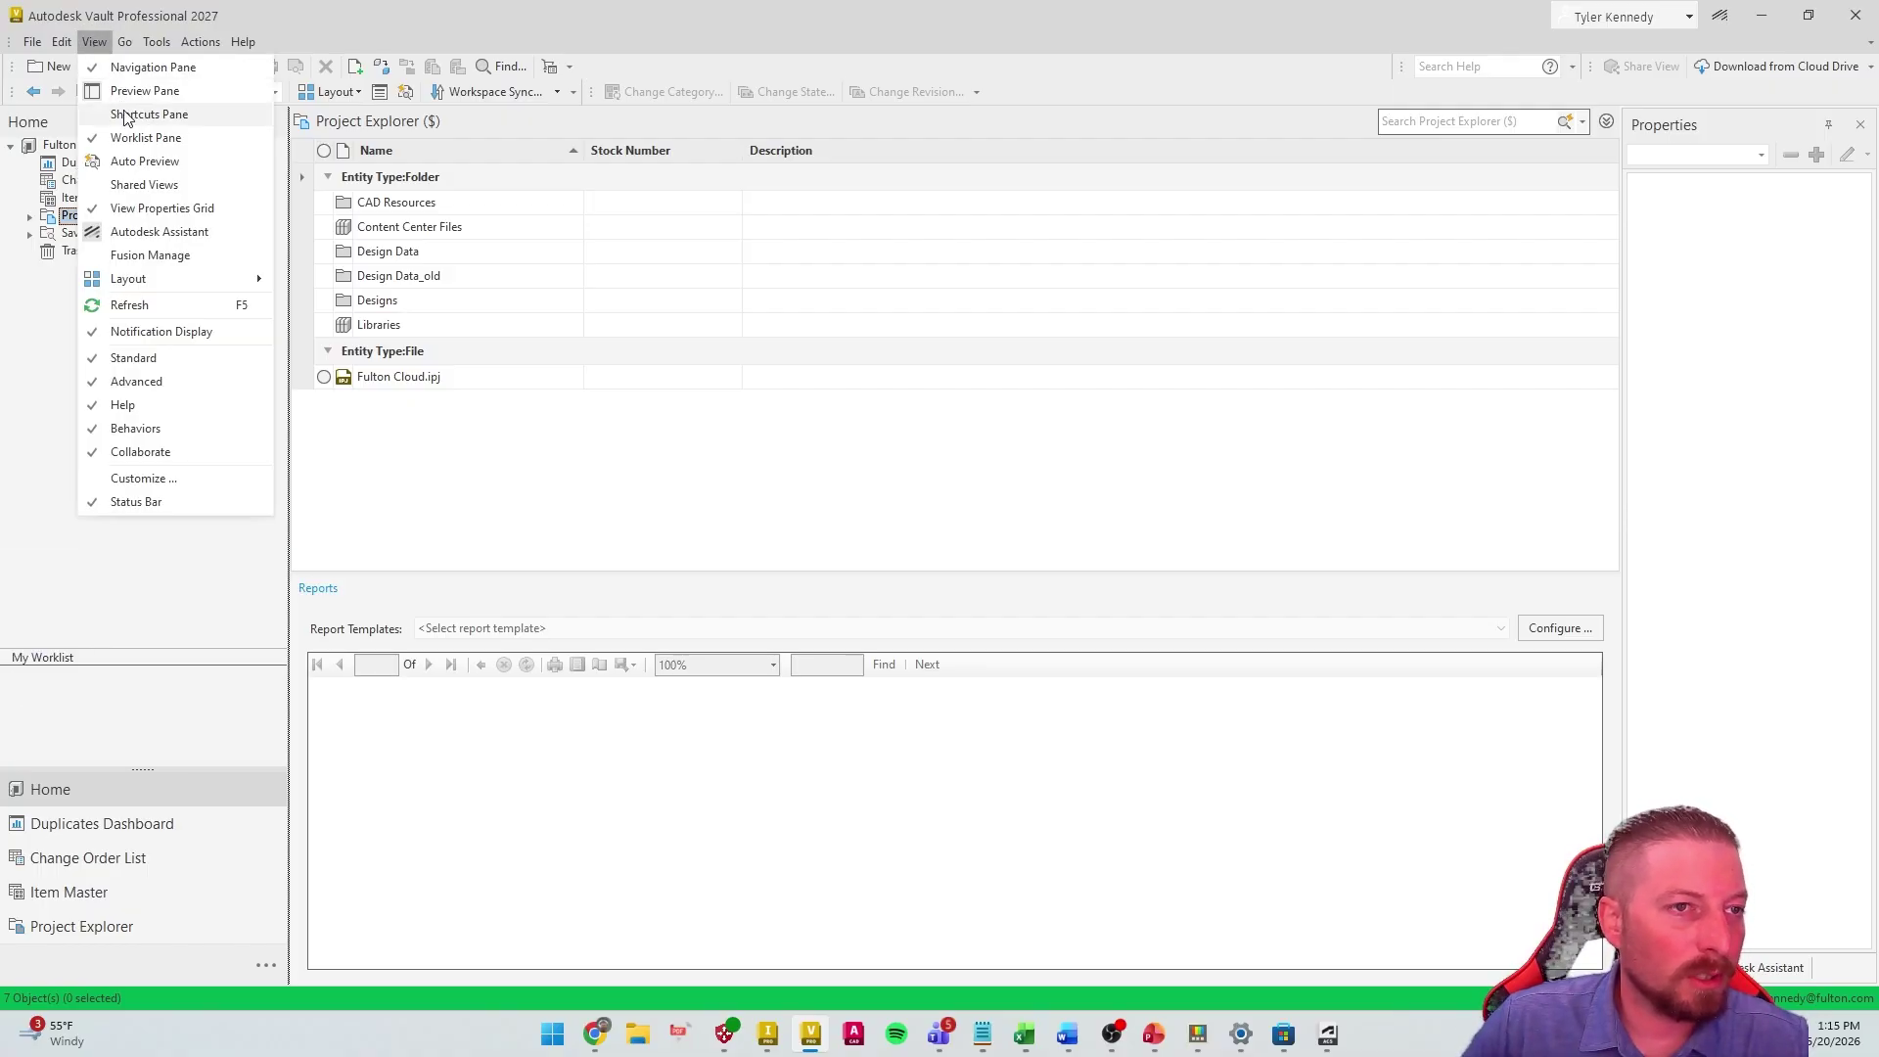
pyautogui.click(144, 138)
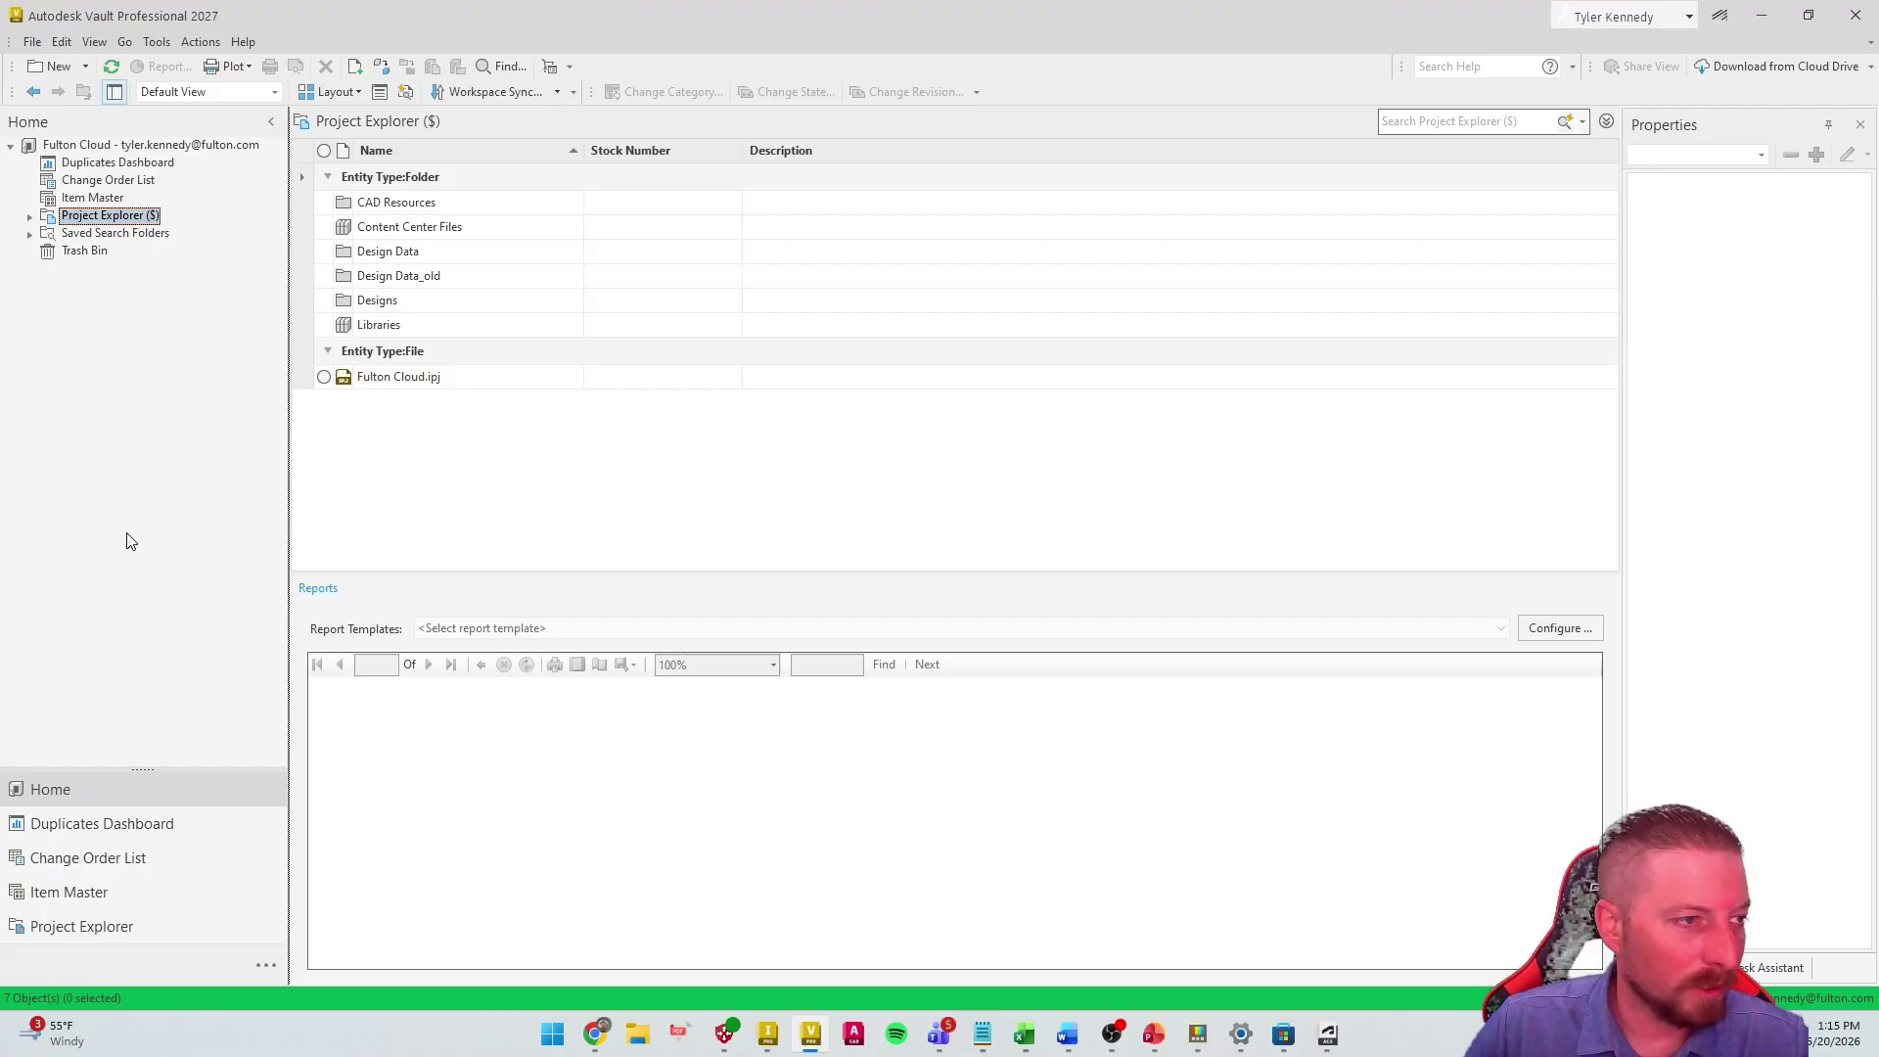
# Open Autodesk Assistant and ask it "What is the new Trash Bin?"
pyautogui.click(94, 42)
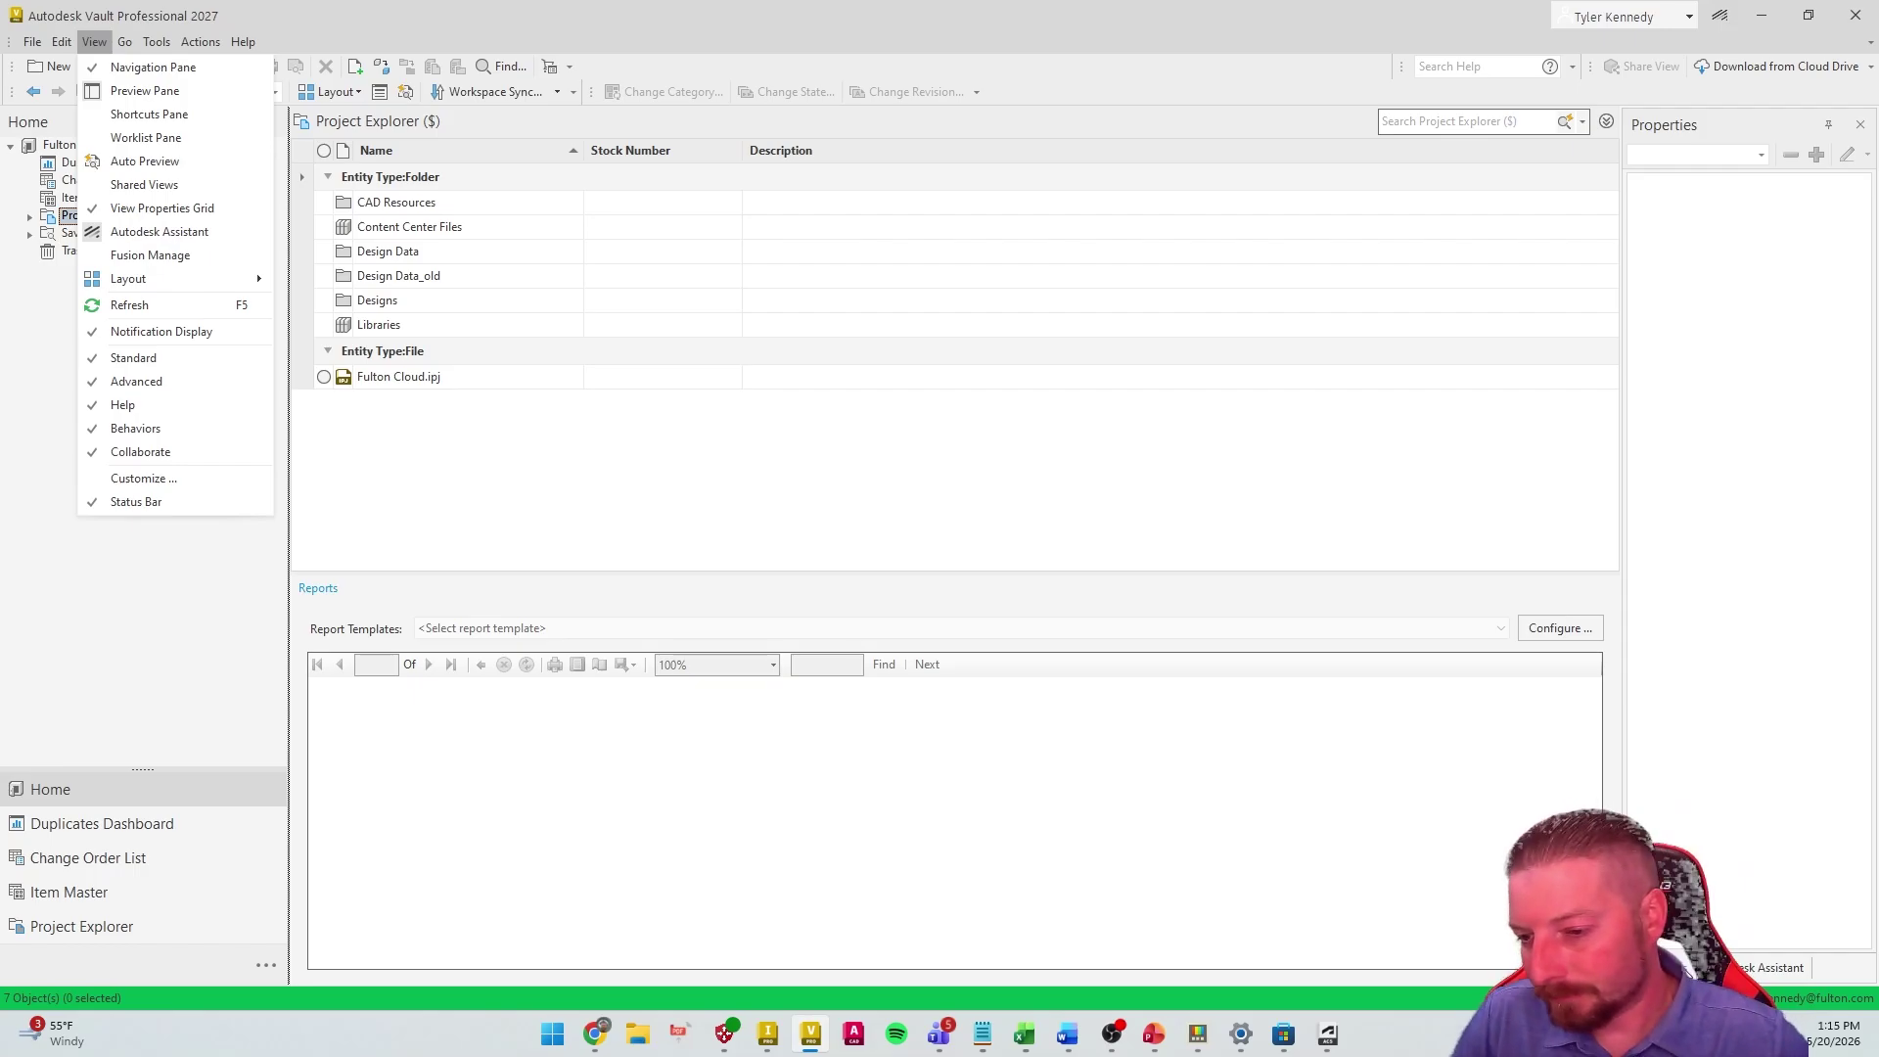
pyautogui.press('Escape')
pyautogui.click(1766, 967)
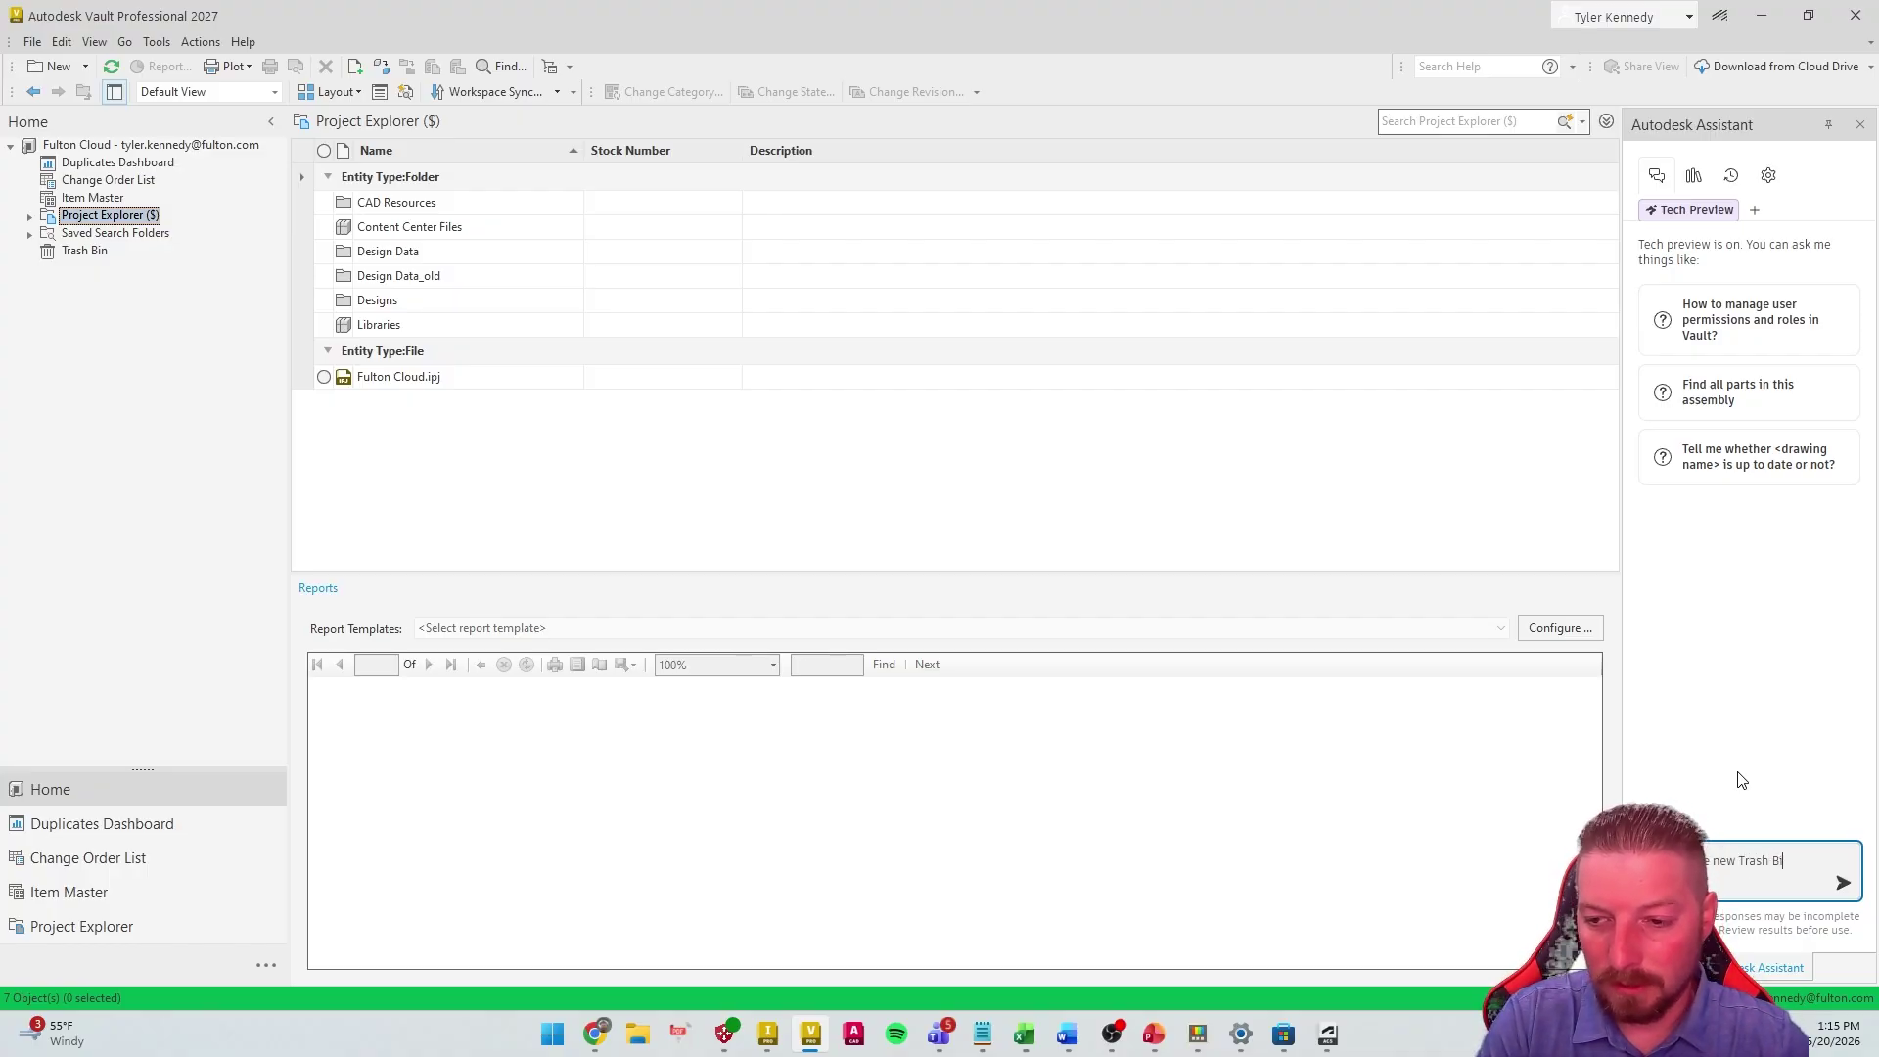
pyautogui.press('Return')
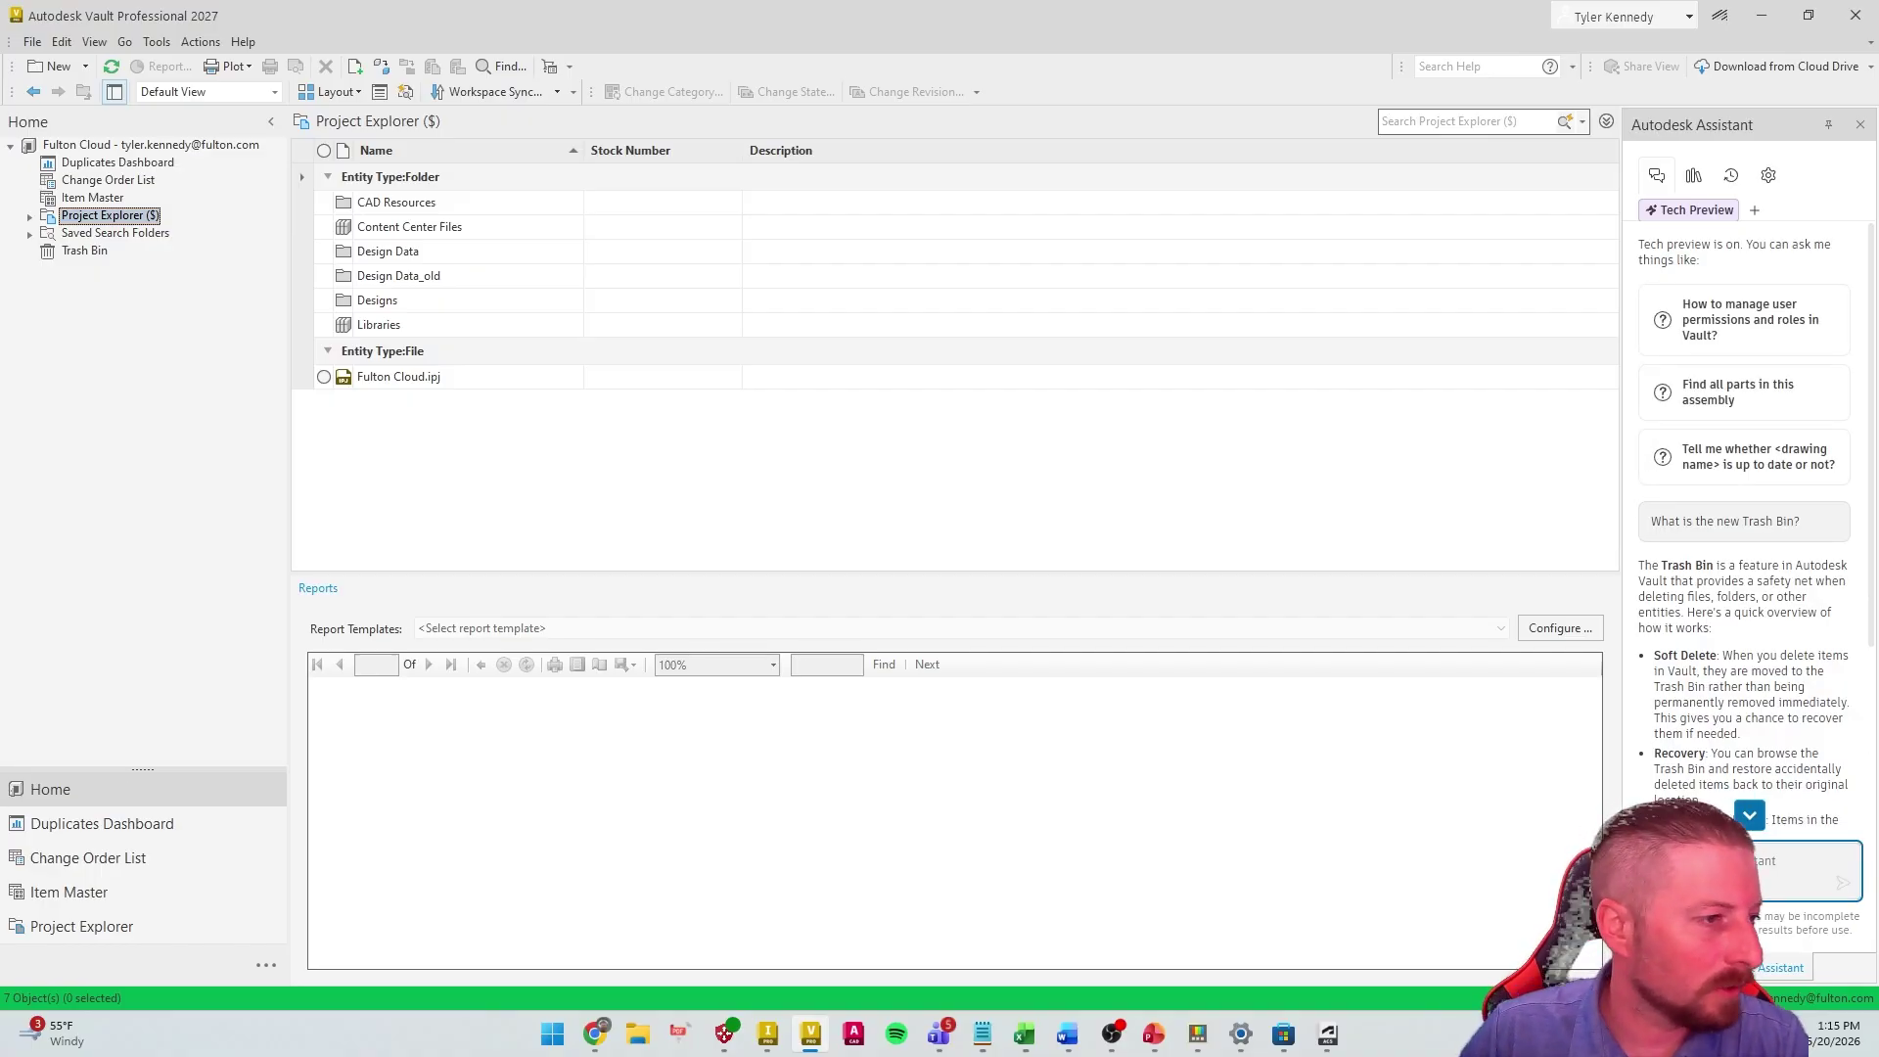
# Expand the Project Explorer folder tree and open the Designs folder
pyautogui.click(112, 216)
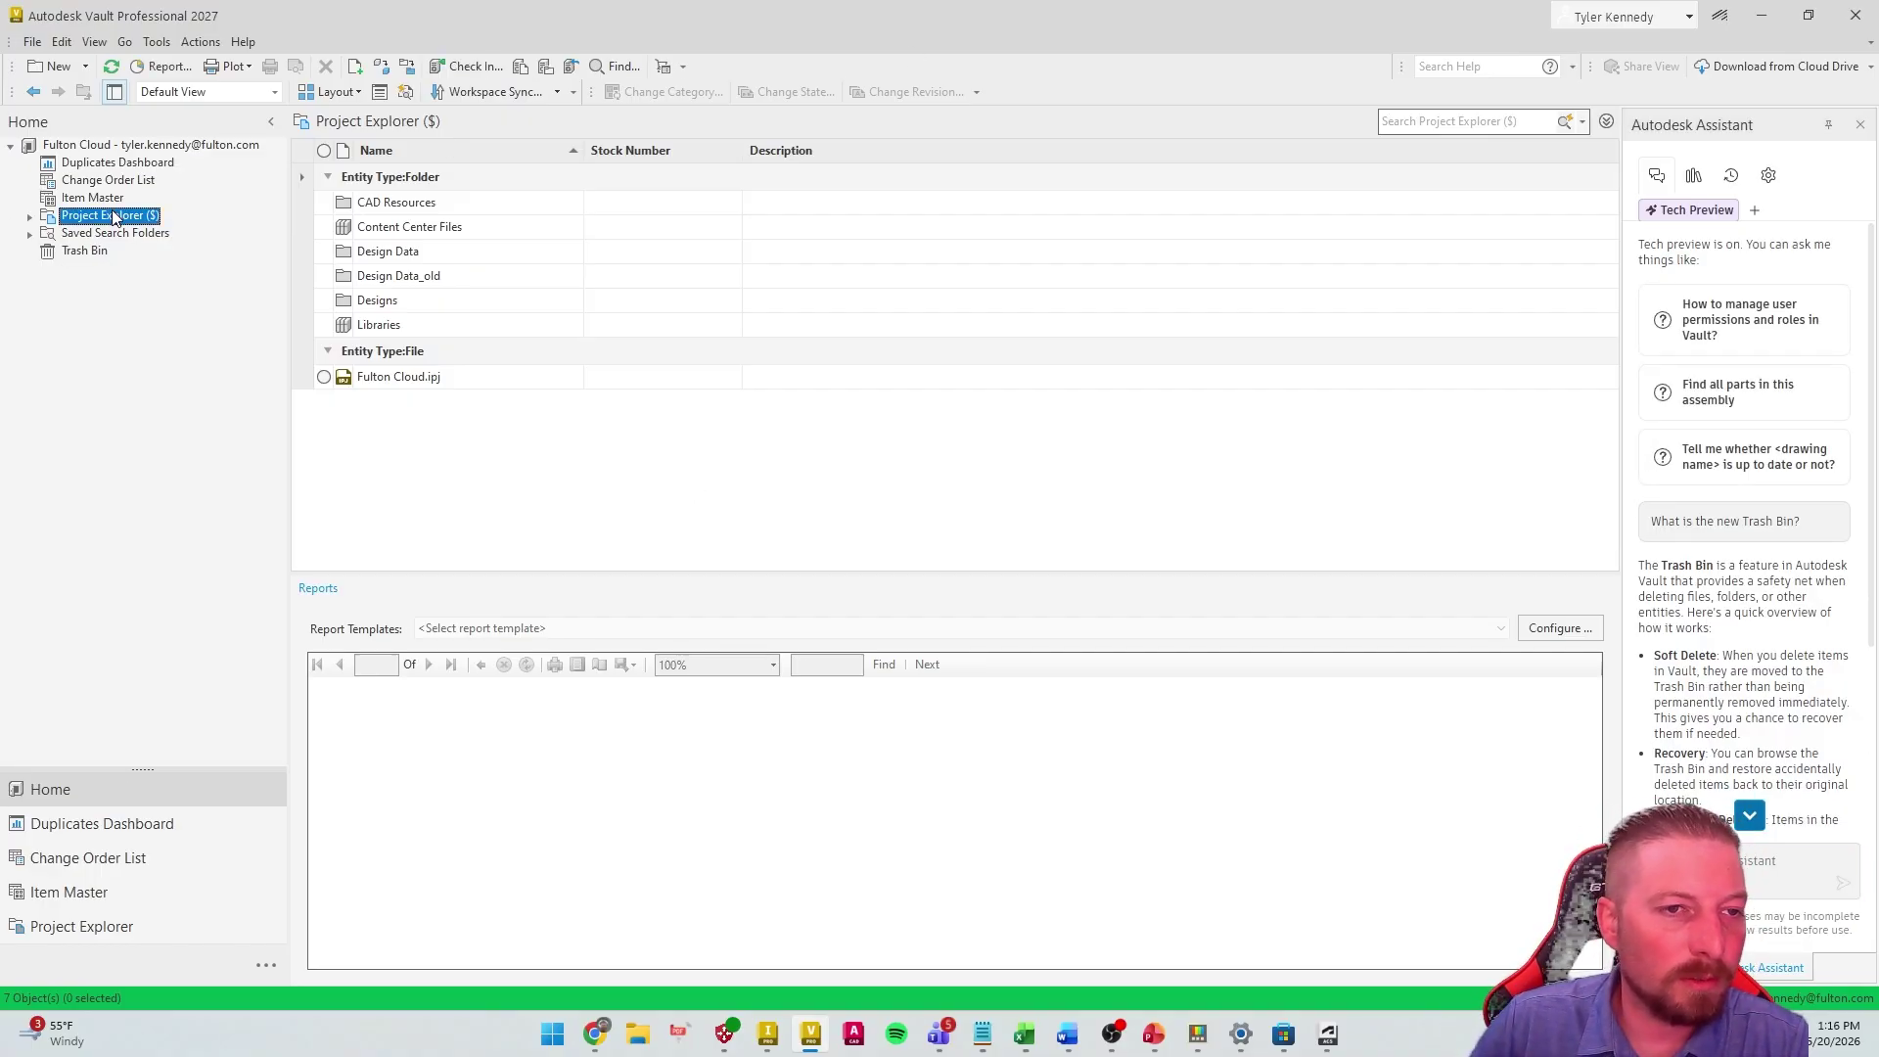
pyautogui.click(30, 217)
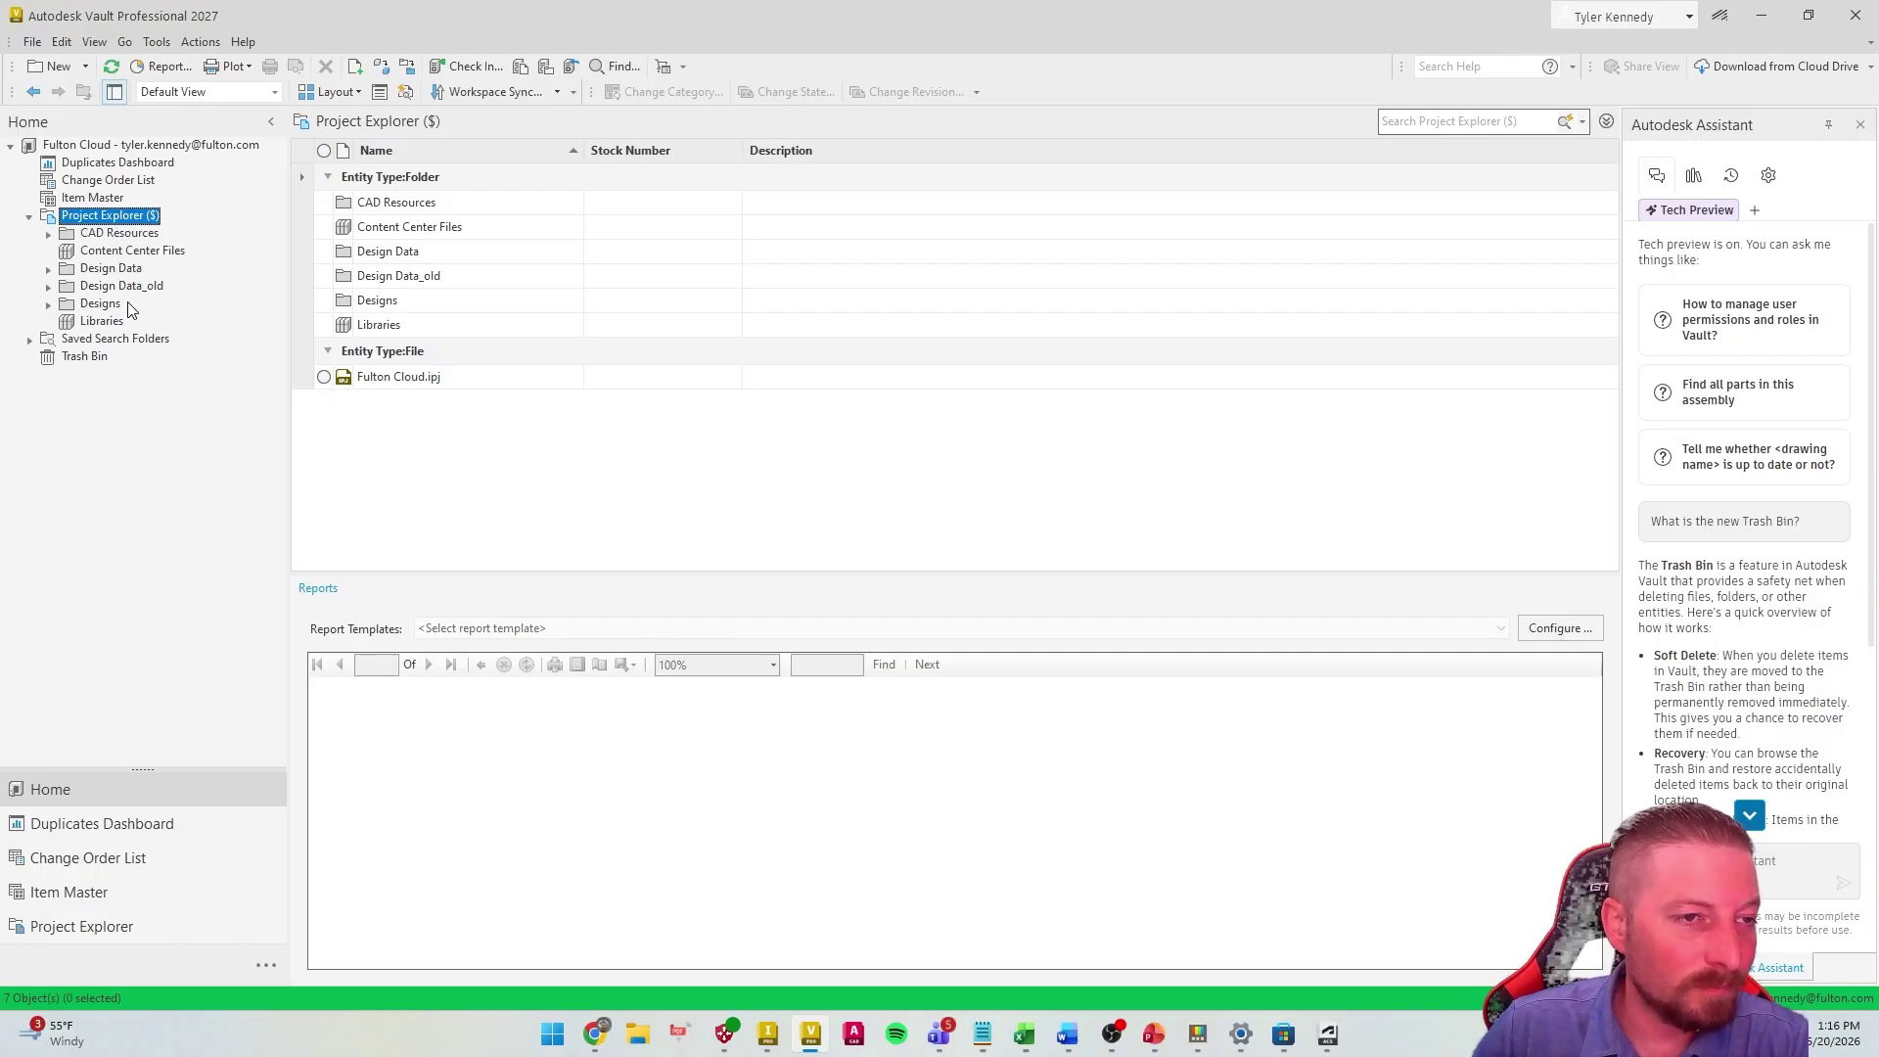
pyautogui.click(412, 279)
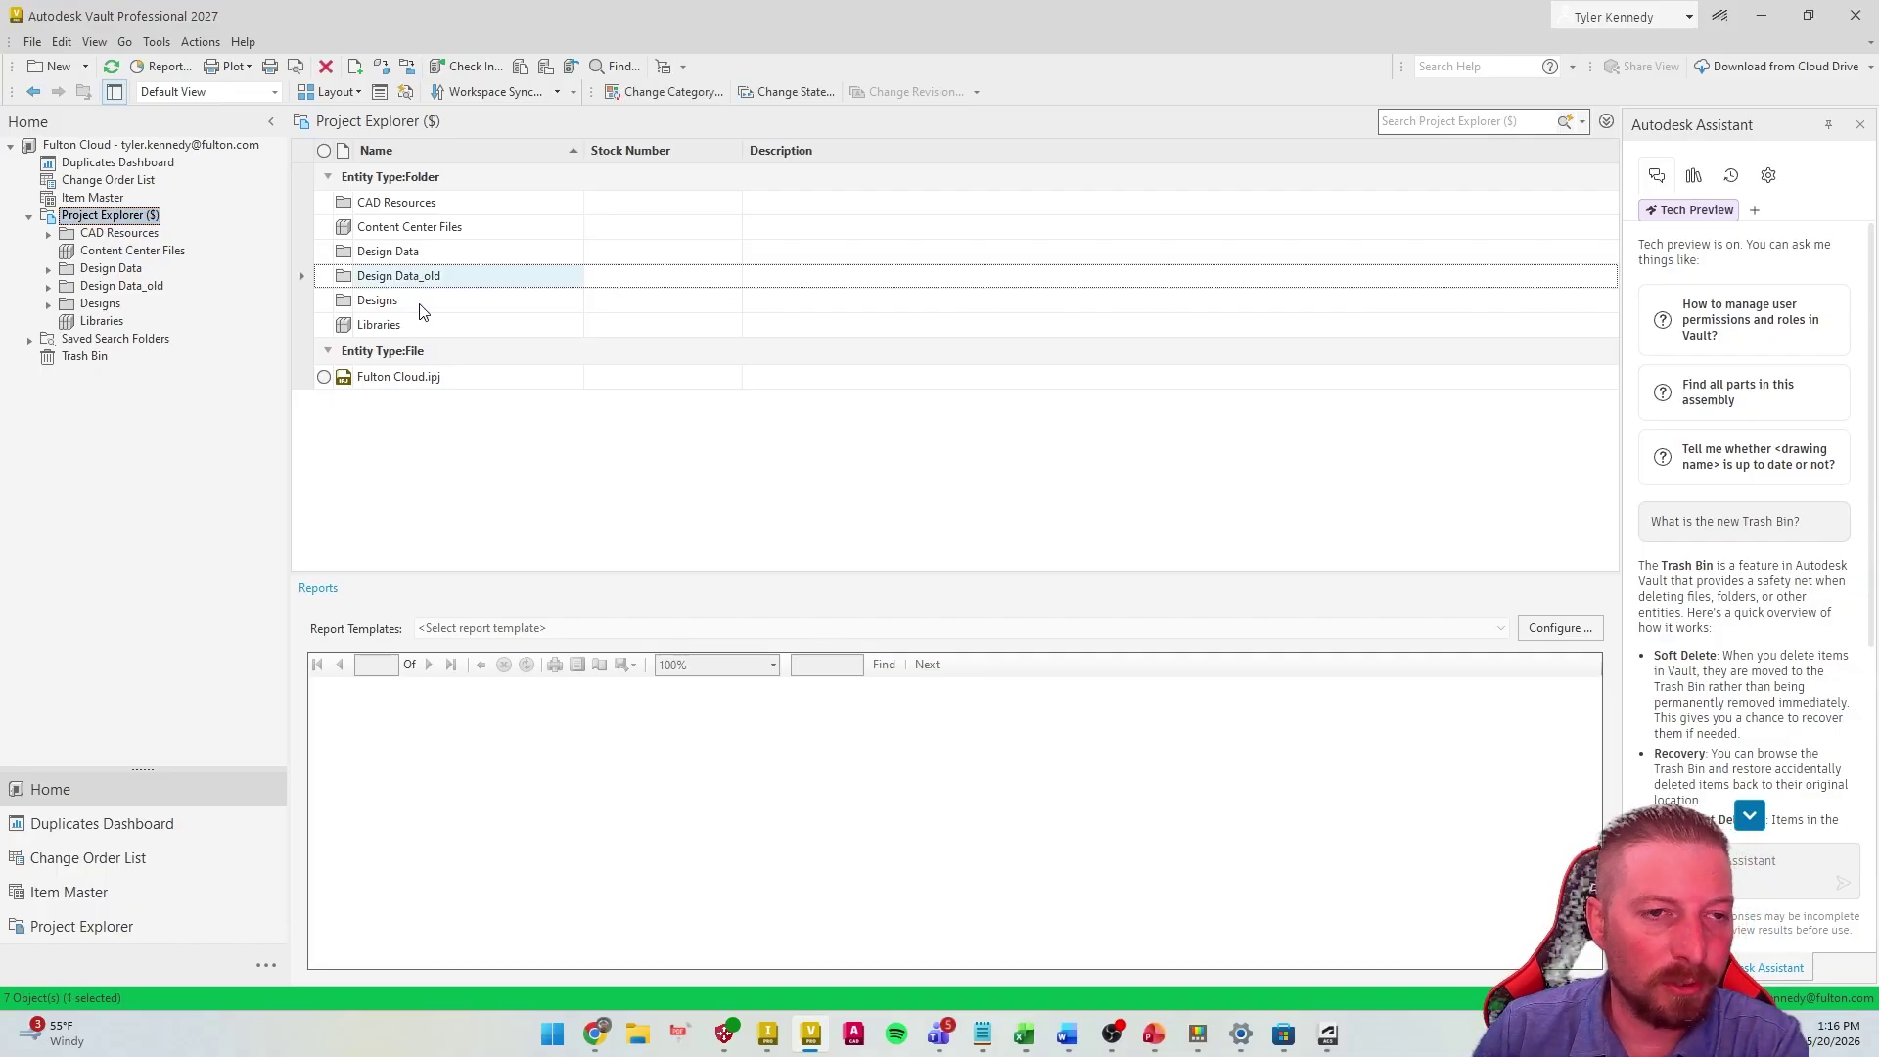
pyautogui.click(418, 256)
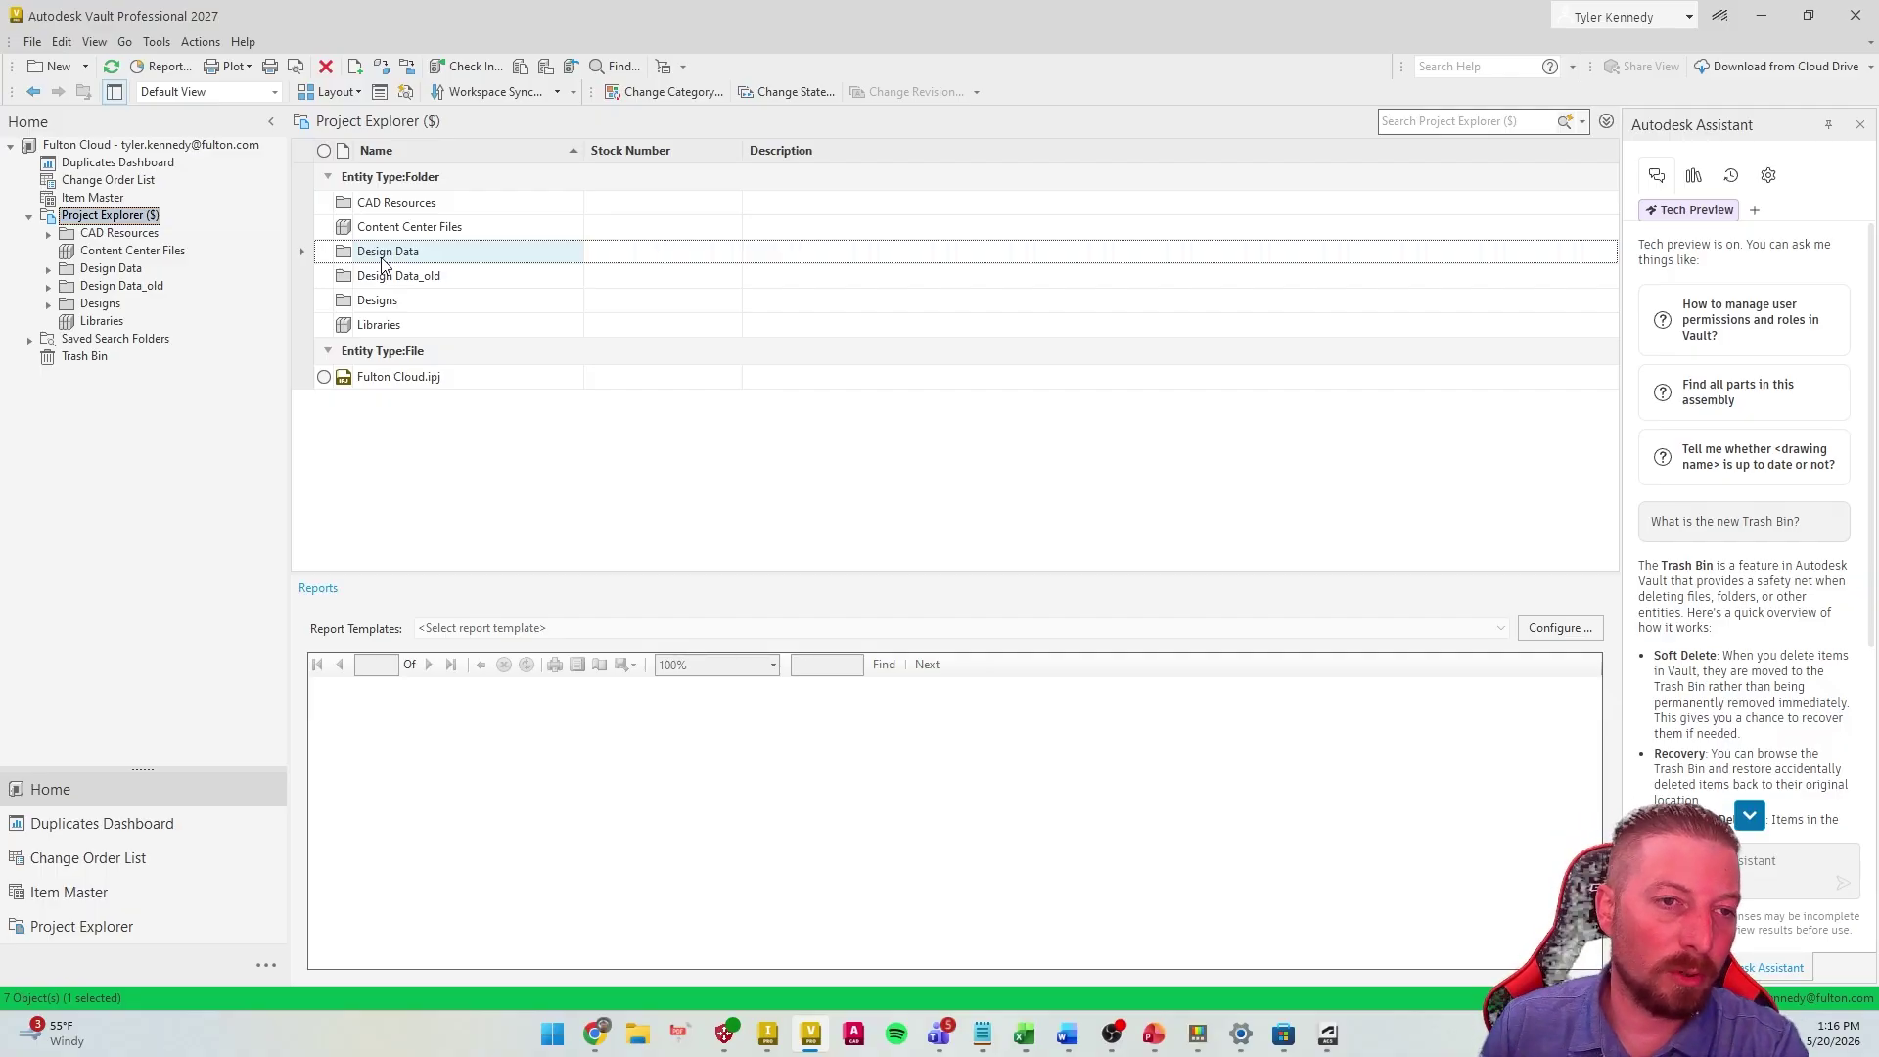
pyautogui.click(382, 301)
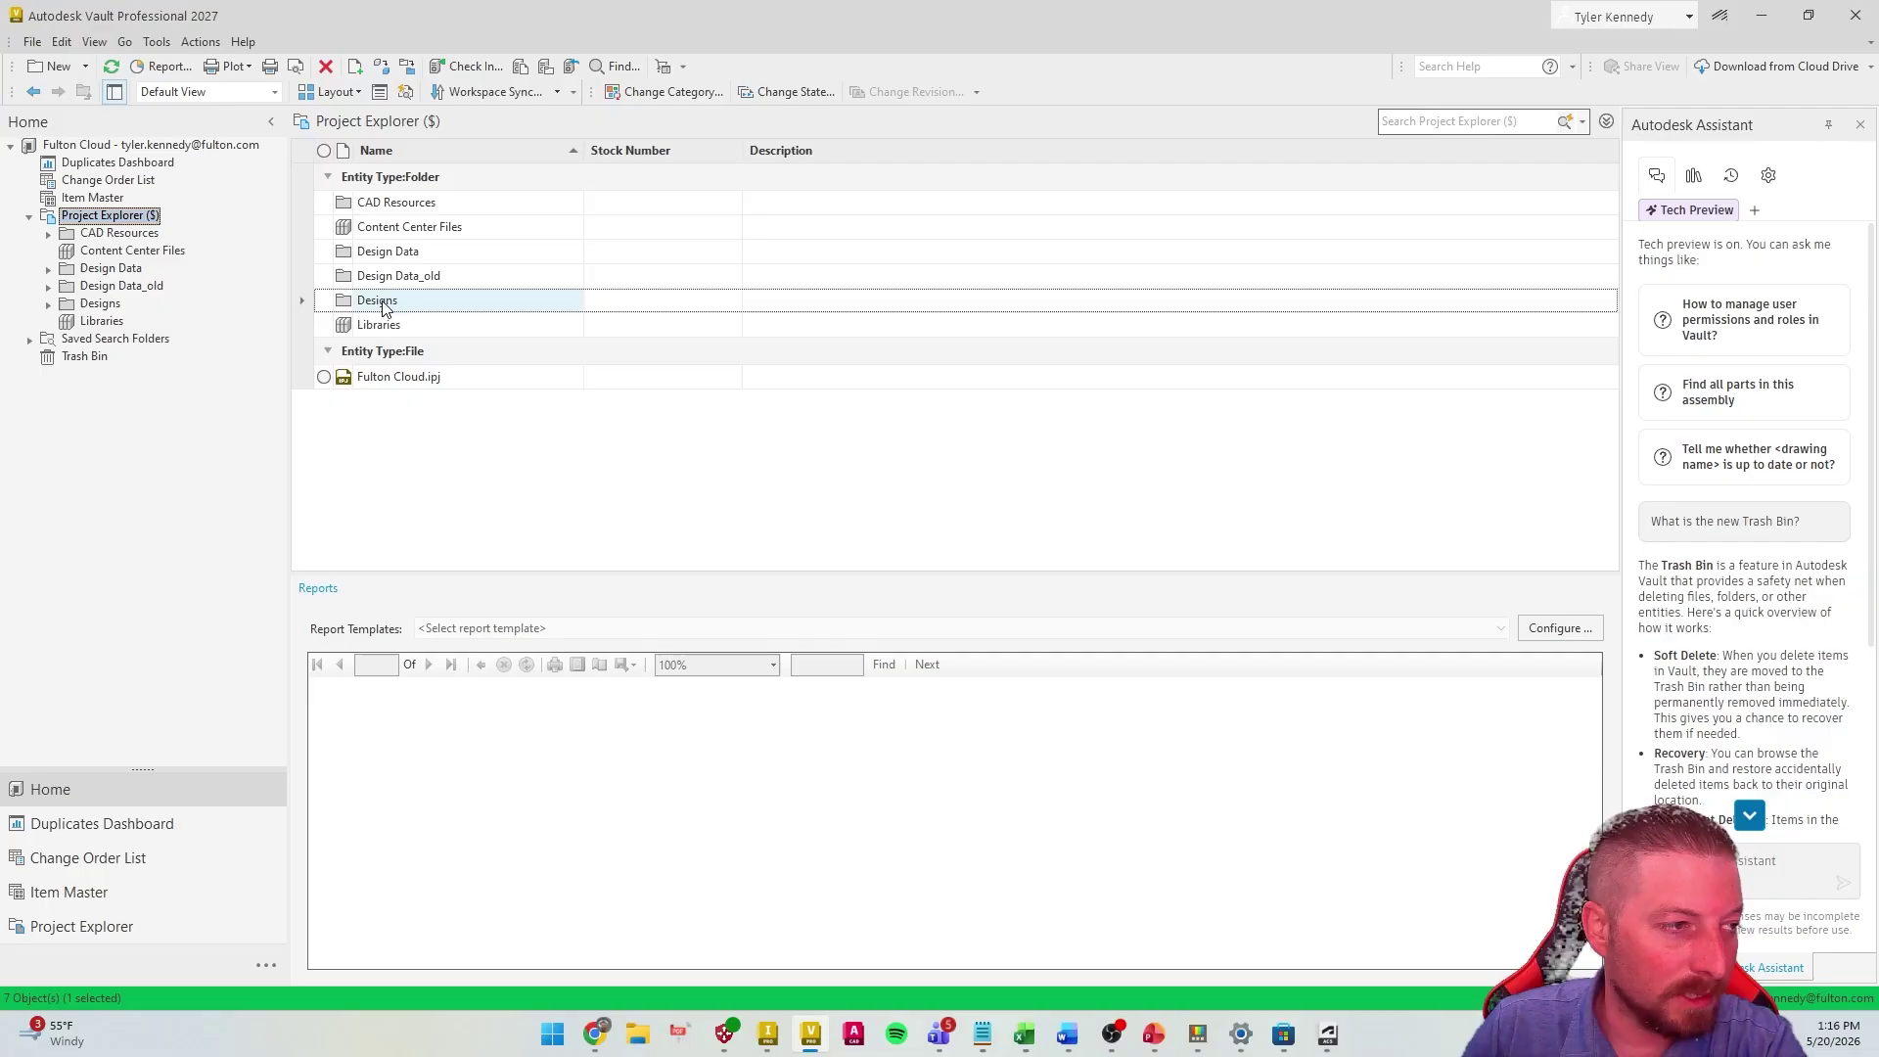
pyautogui.doubleClick(382, 303)
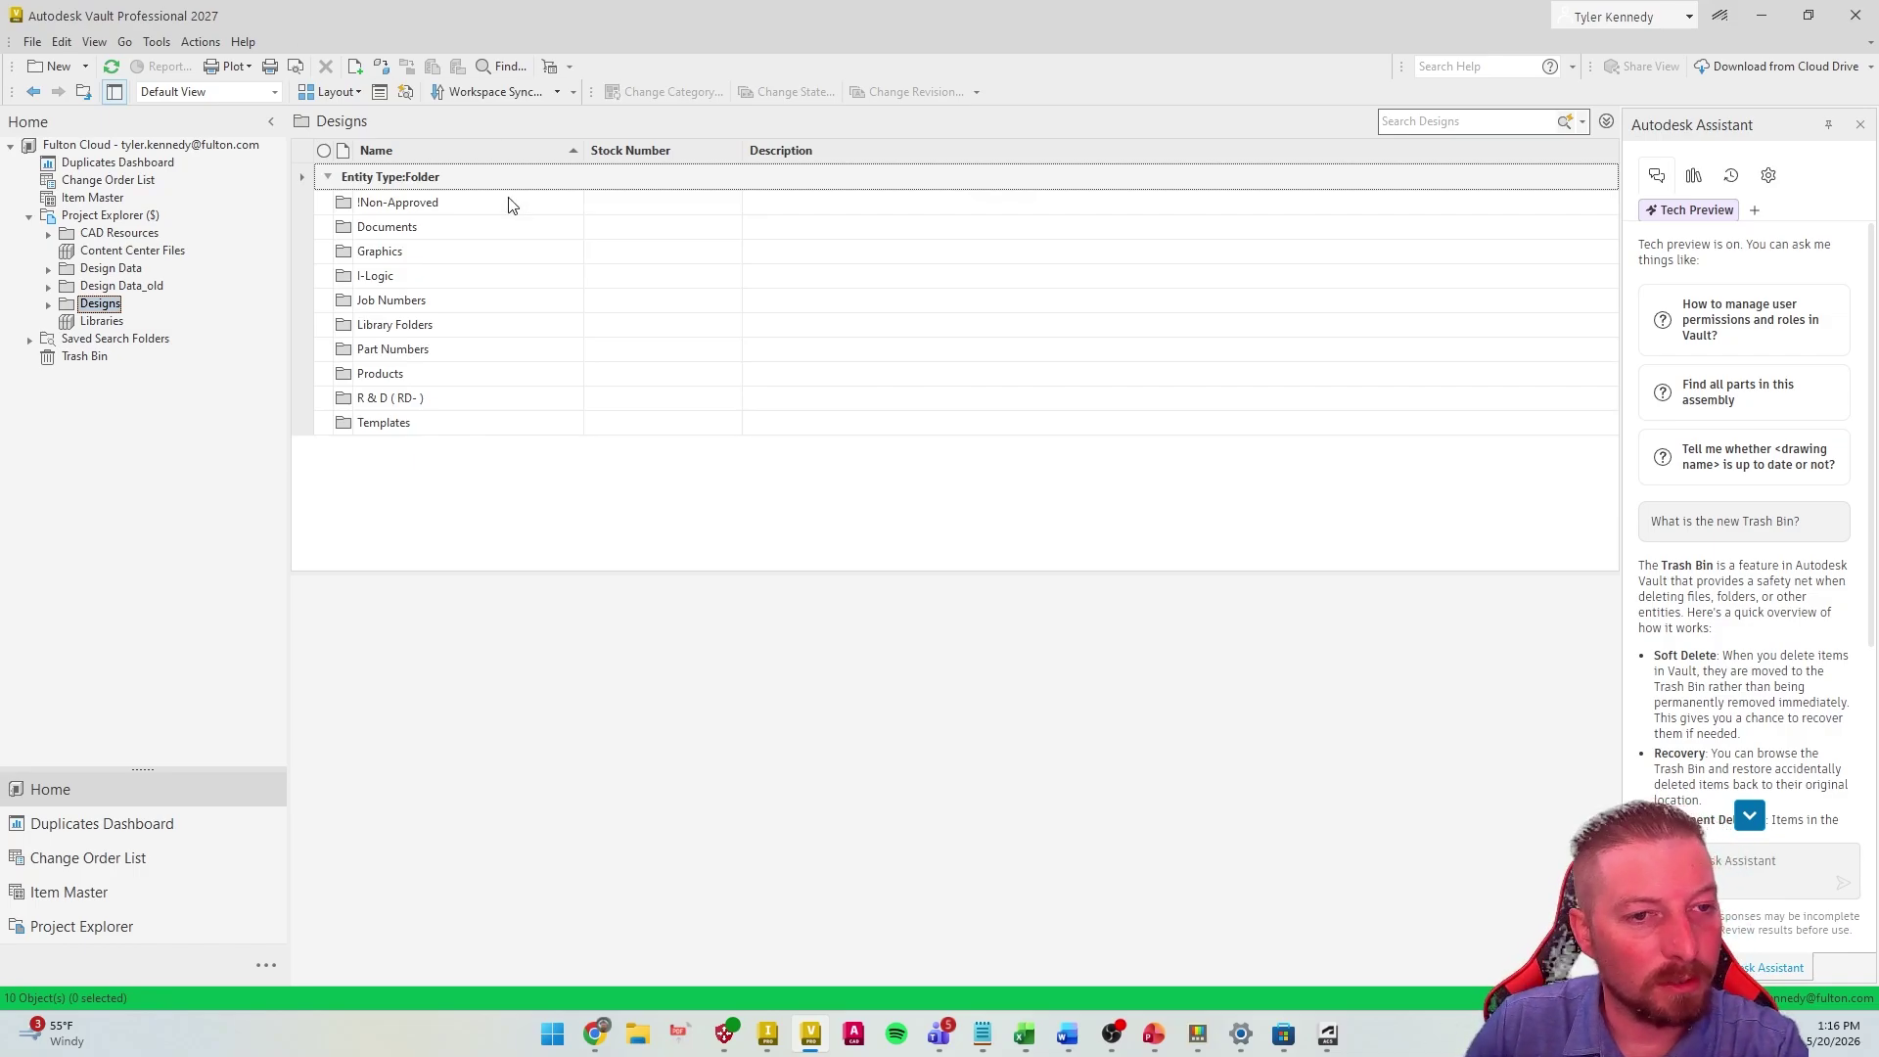
# View the Get dialog for the Templates folder in Designs and close it without downloading the files
pyautogui.click(432, 425)
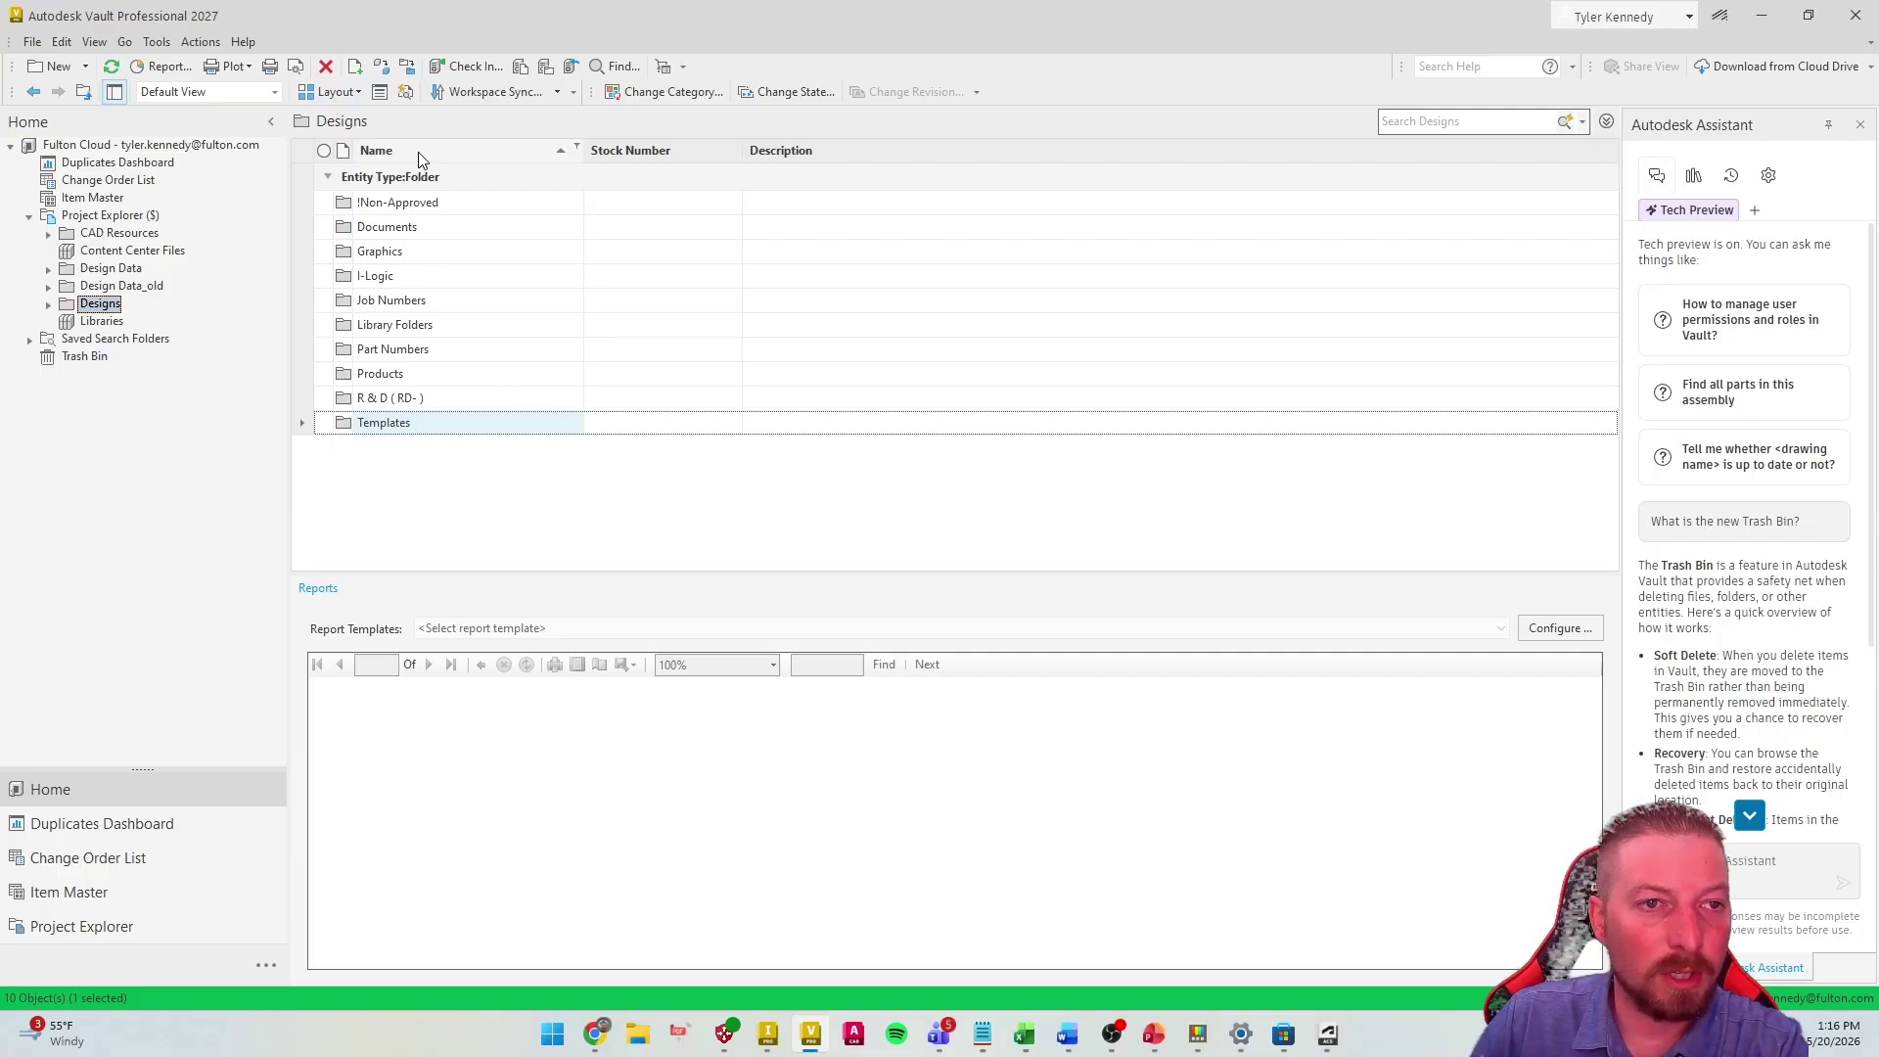
pyautogui.rightClick(389, 427)
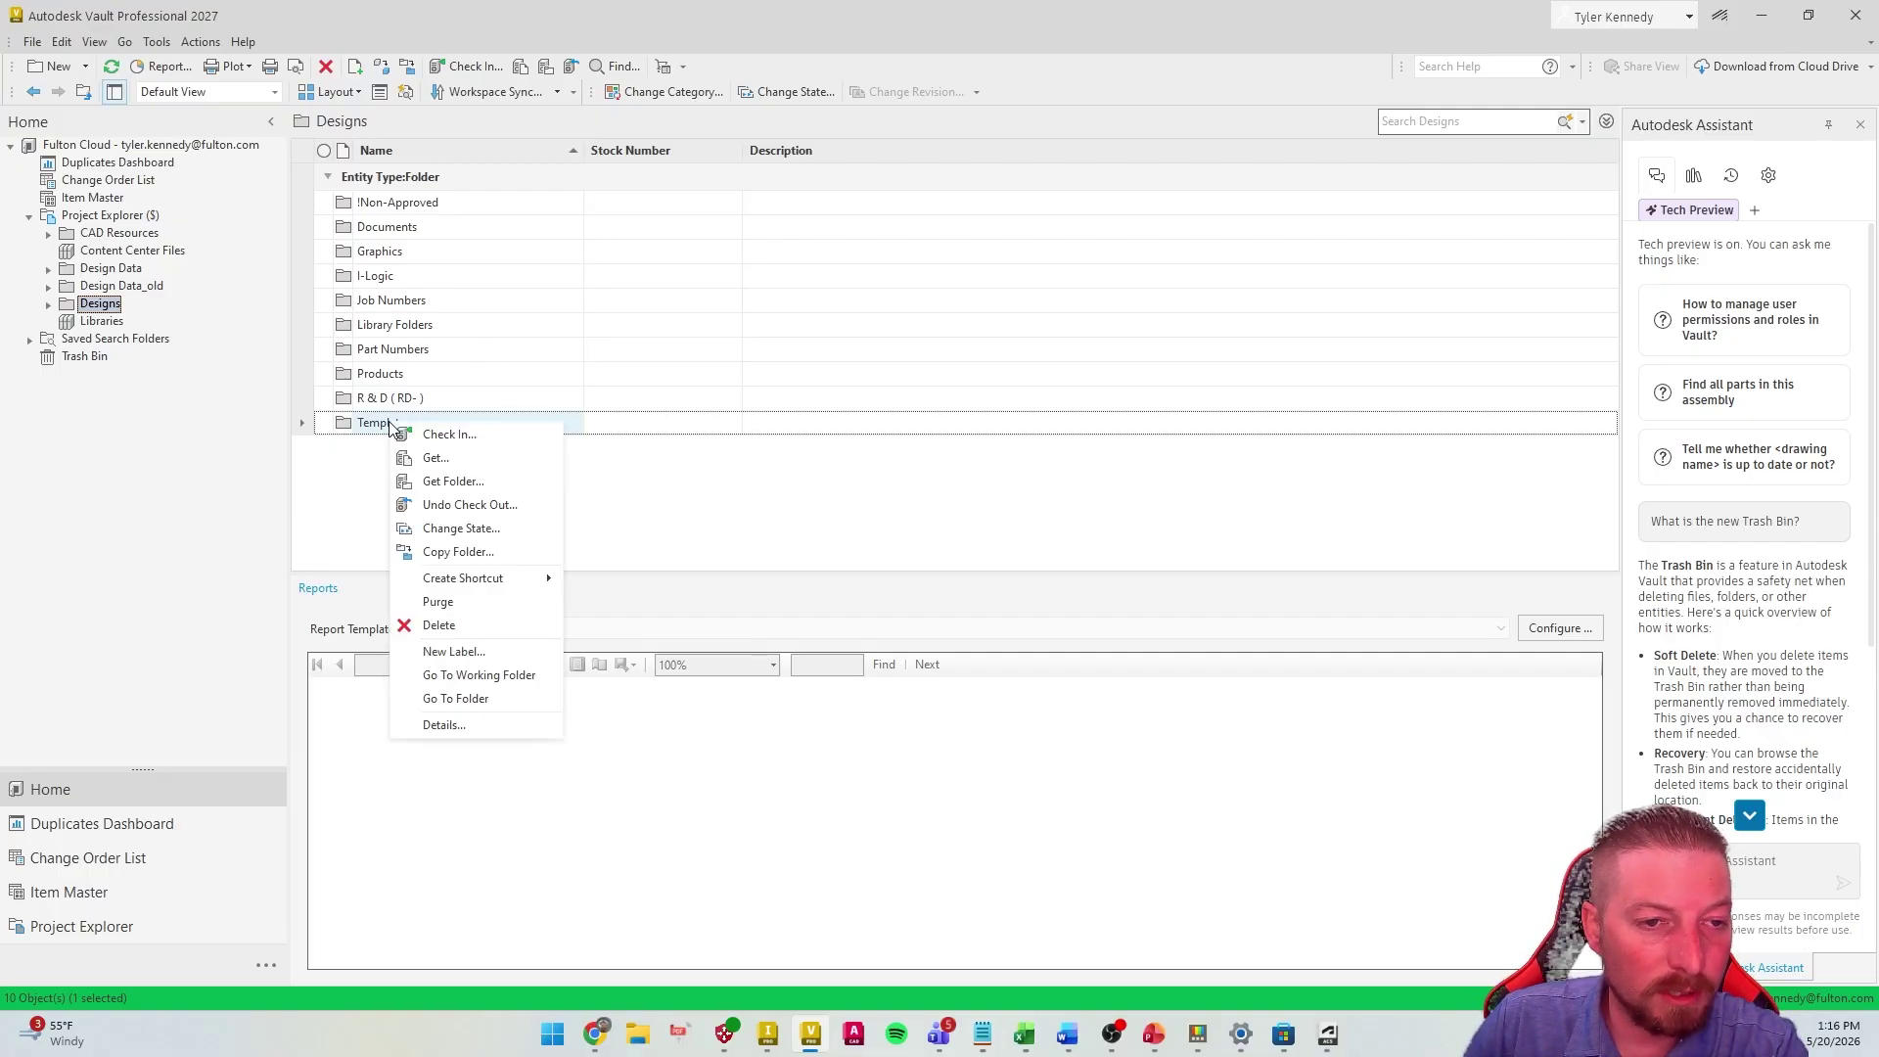
pyautogui.click(441, 457)
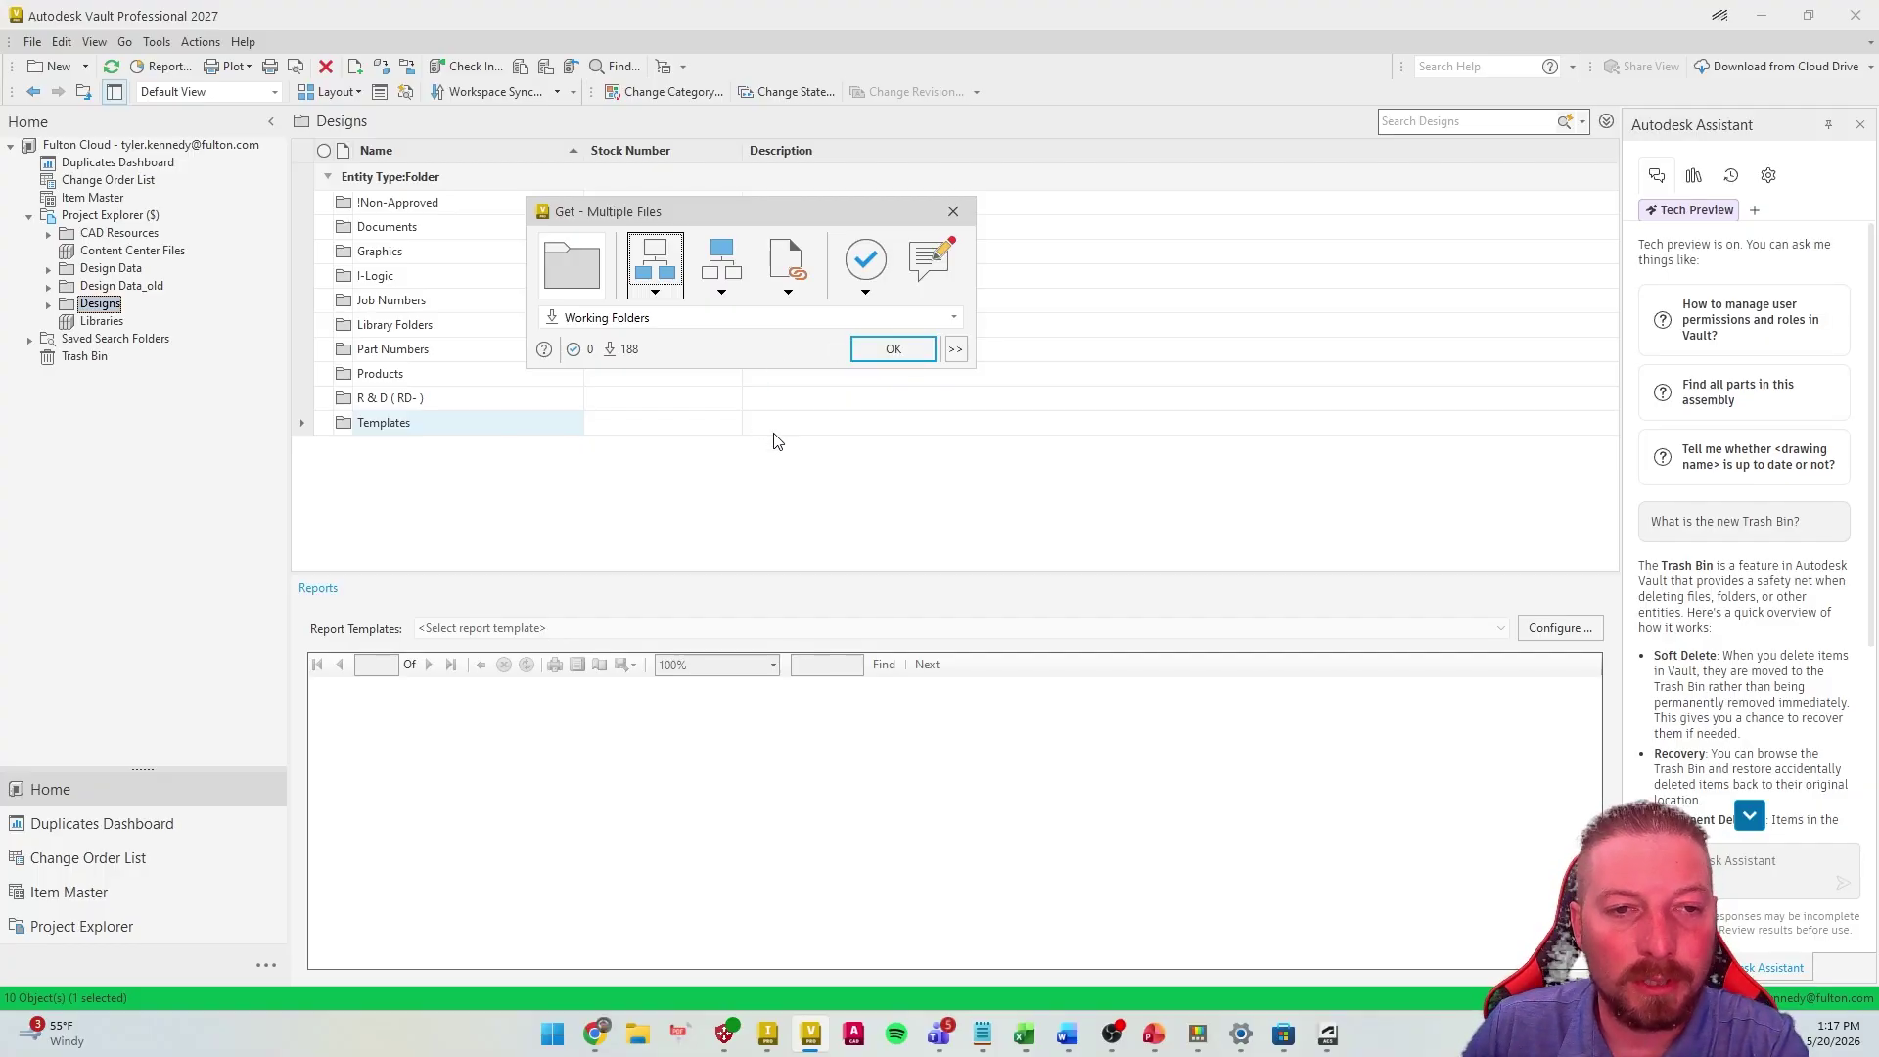
pyautogui.click(955, 208)
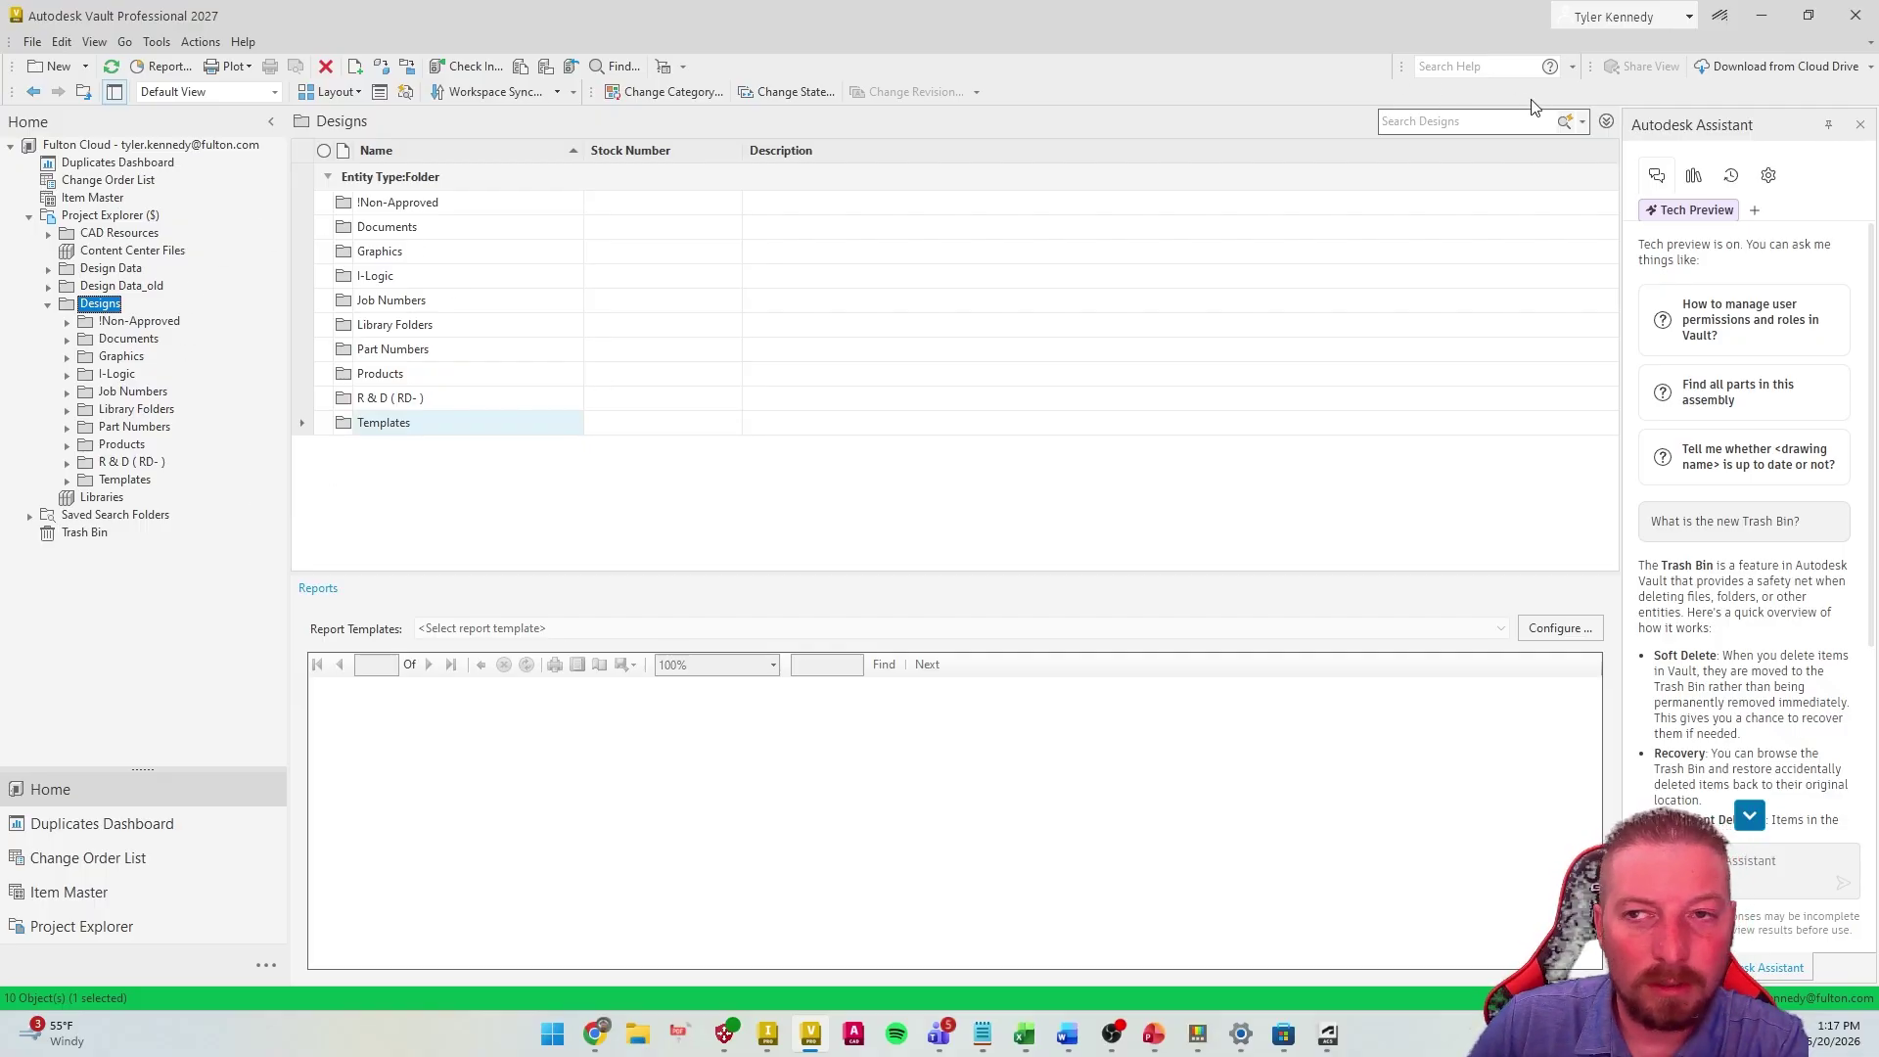
# Search the Designs folder for 7-21-341500 and select the assembly file 7-21-341500.iam
pyautogui.click(1486, 120)
pyautogui.write('7-')
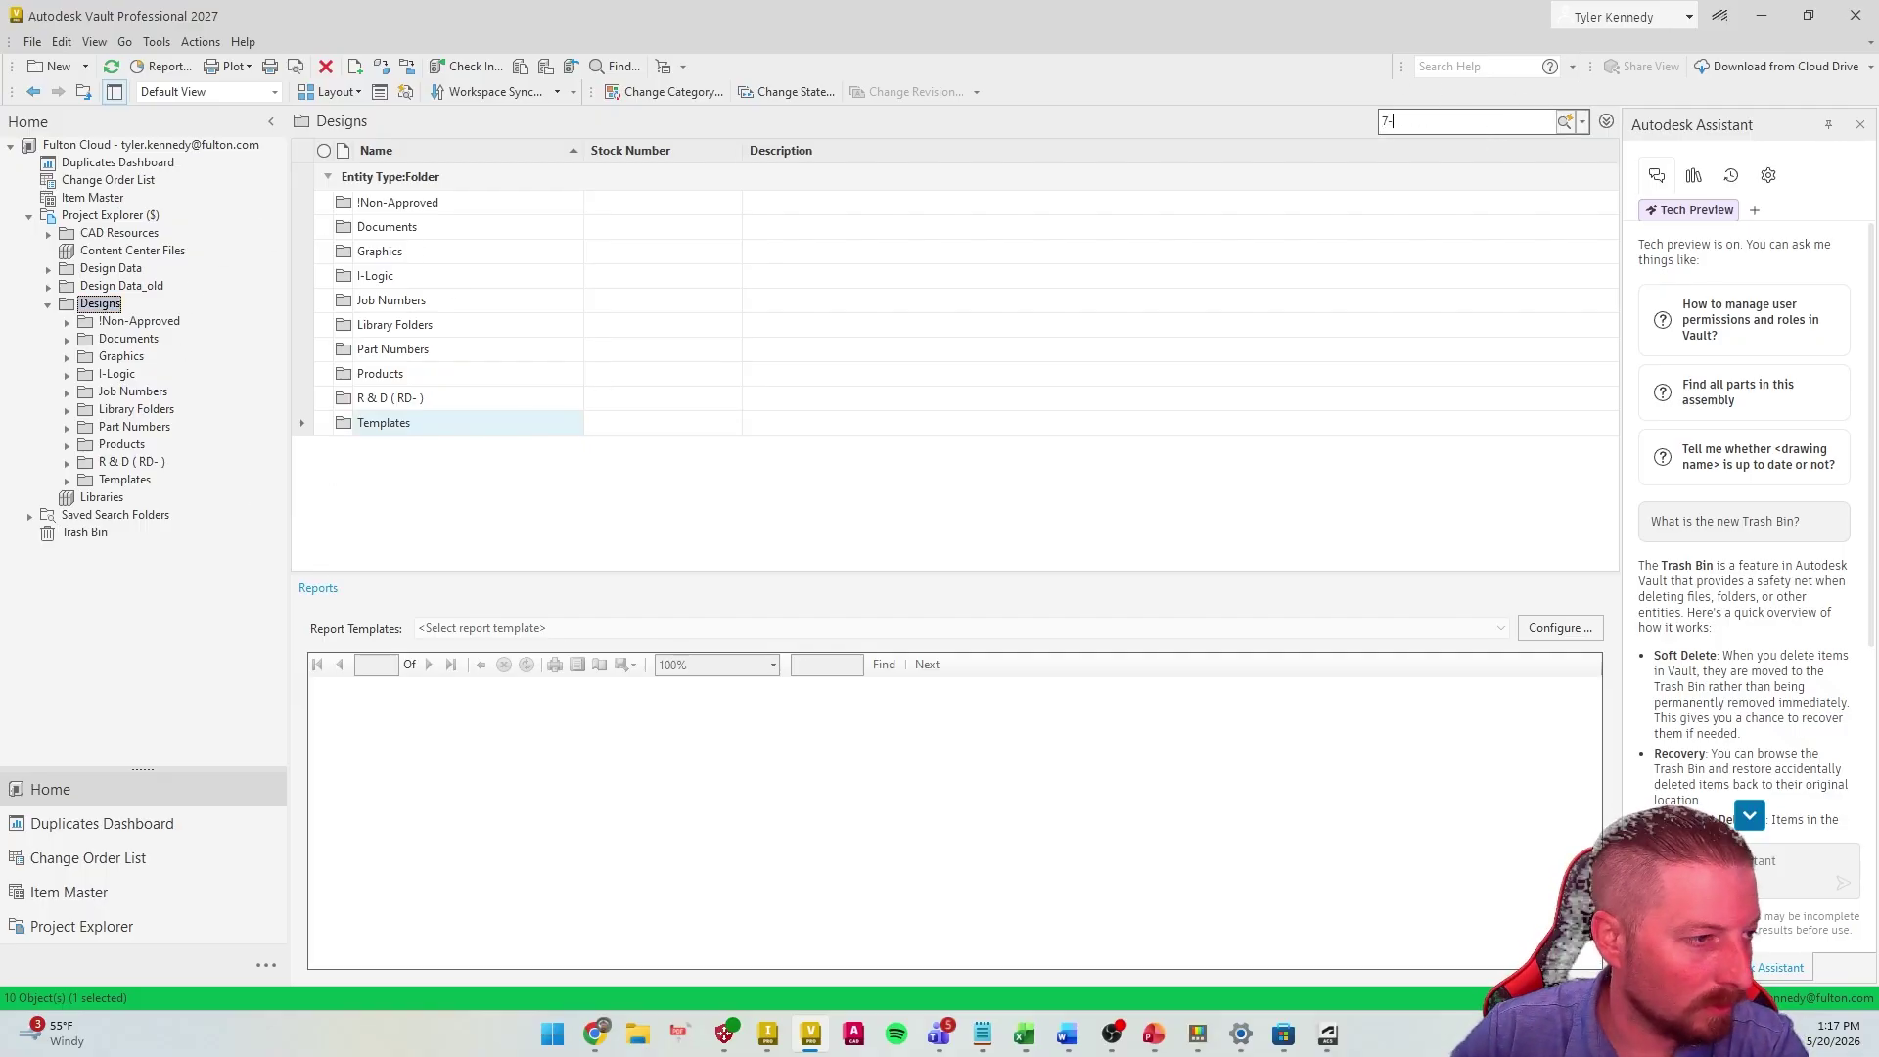
pyautogui.write('21-34')
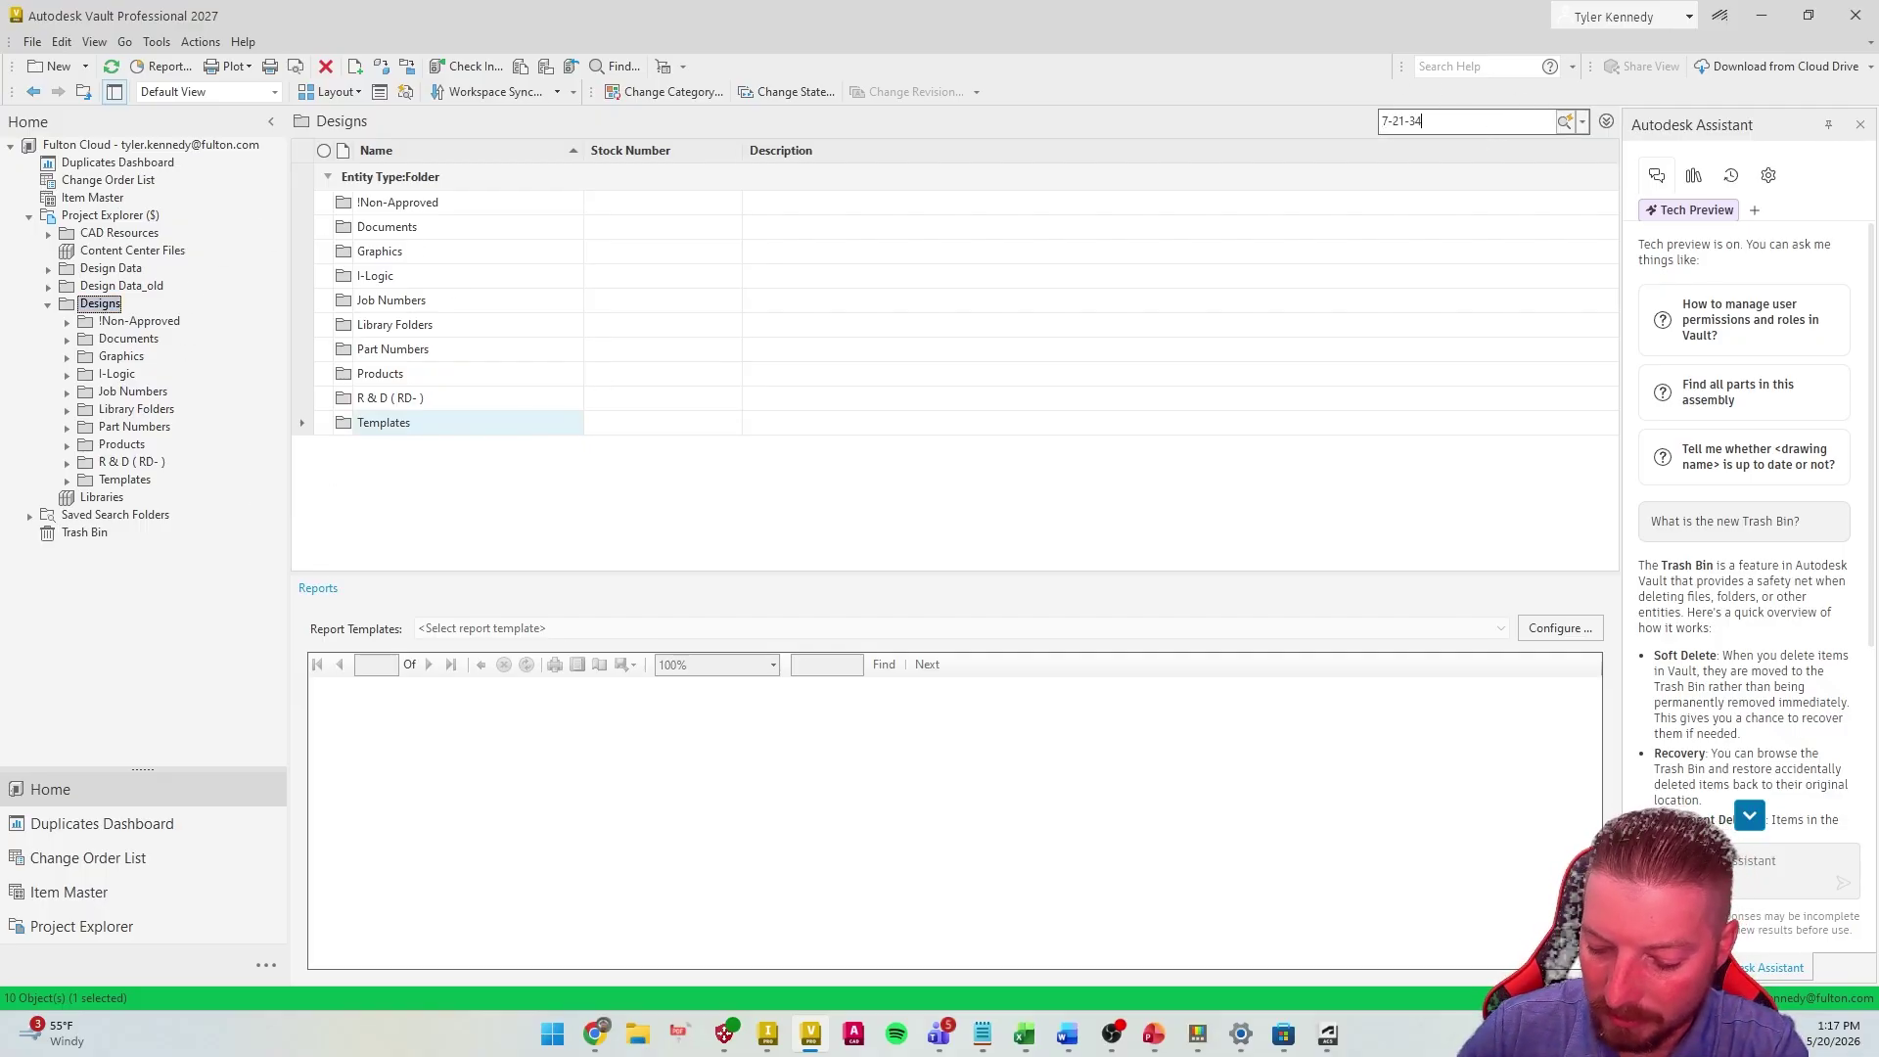
pyautogui.write('1500')
pyautogui.press('Return')
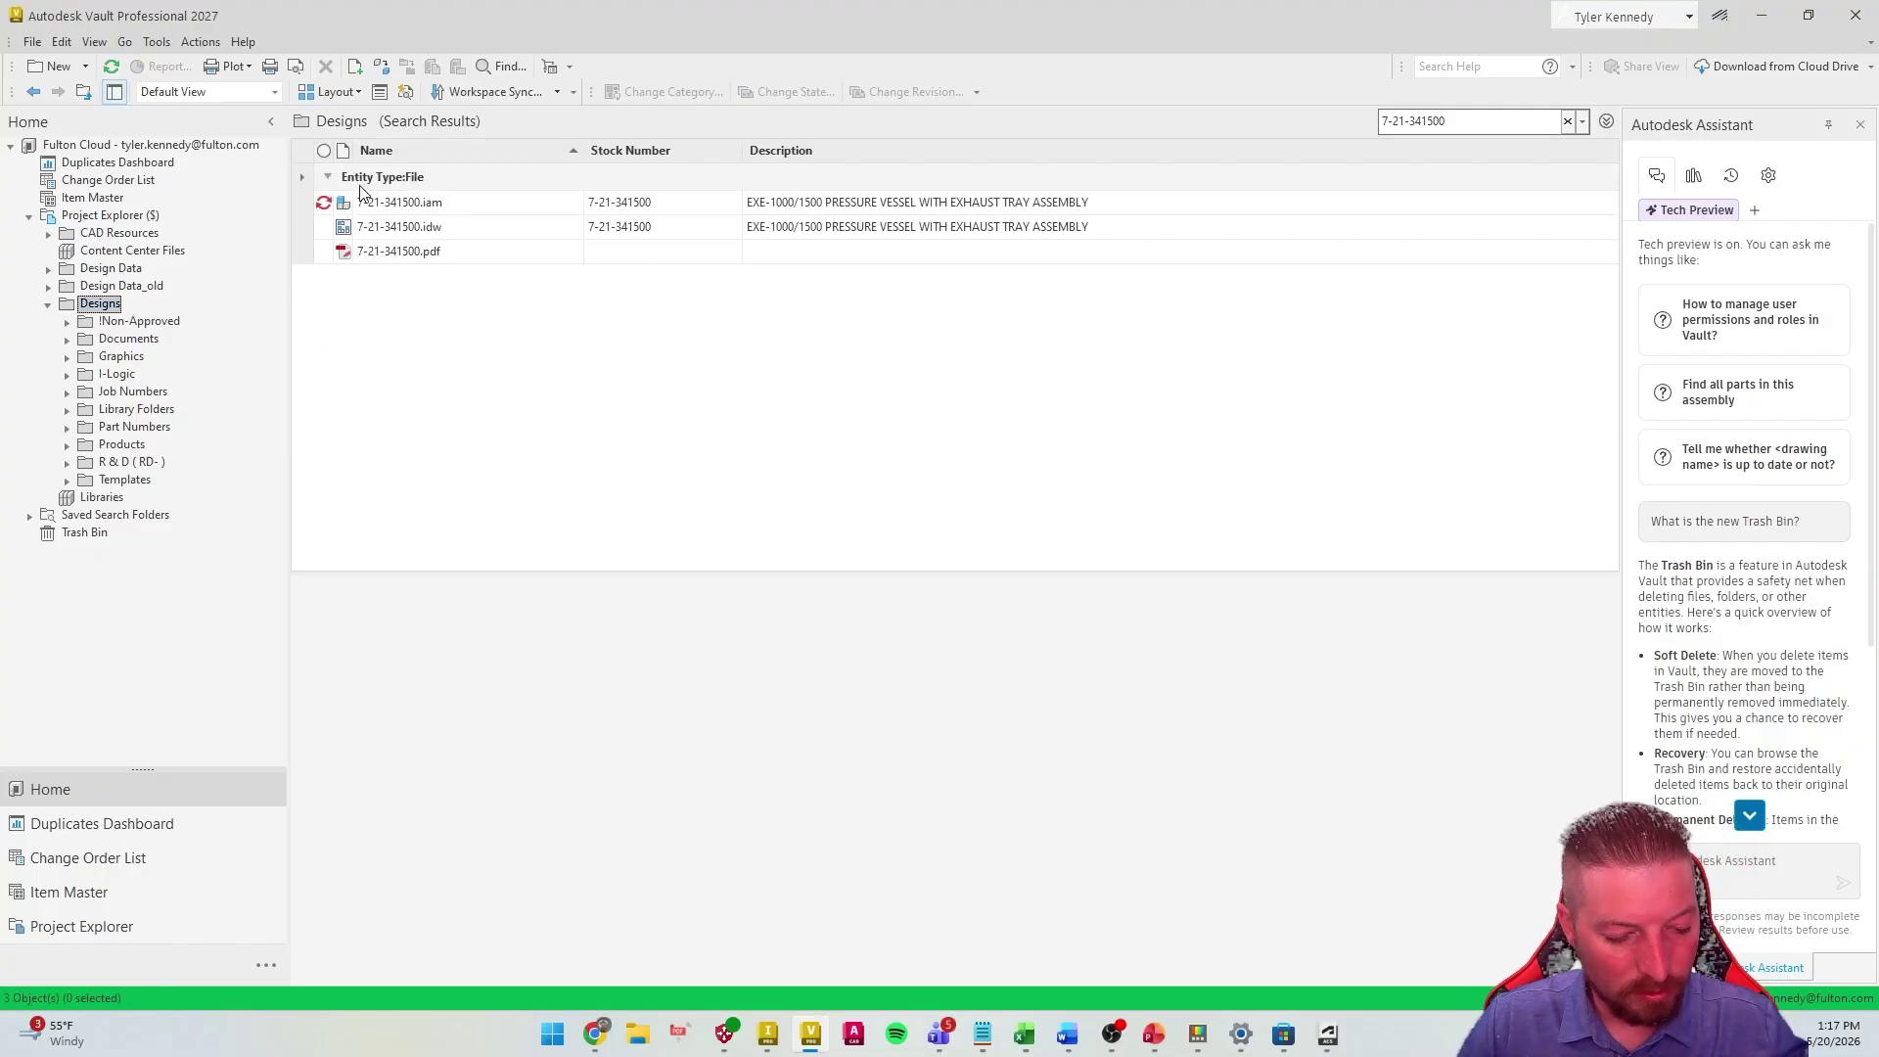
pyautogui.click(431, 206)
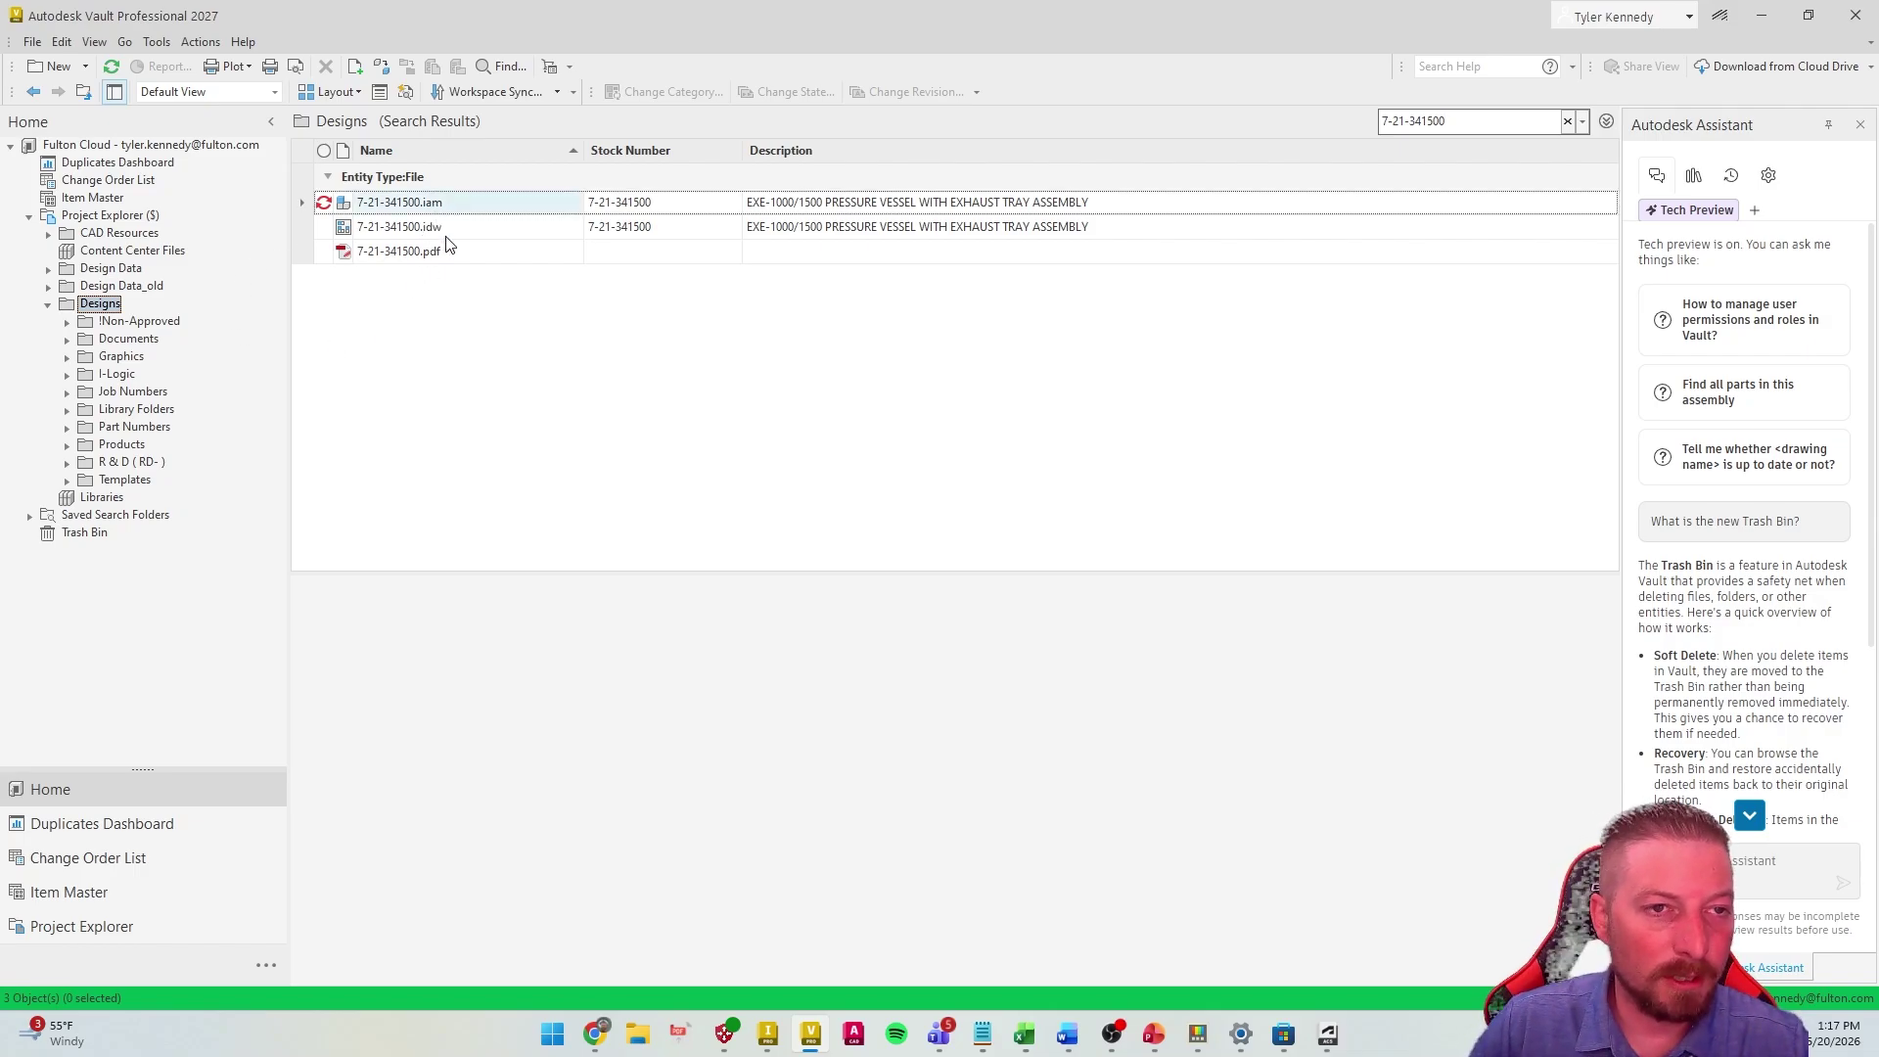
pyautogui.moveTo(301, 139)
pyautogui.mouseDown()
pyautogui.moveTo(301, 573)
pyautogui.moveTo(1277, 565)
pyautogui.moveTo(1625, 426)
pyautogui.moveTo(1610, 113)
pyautogui.moveTo(284, 125)
pyautogui.moveTo(311, 214)
pyautogui.mouseUp()
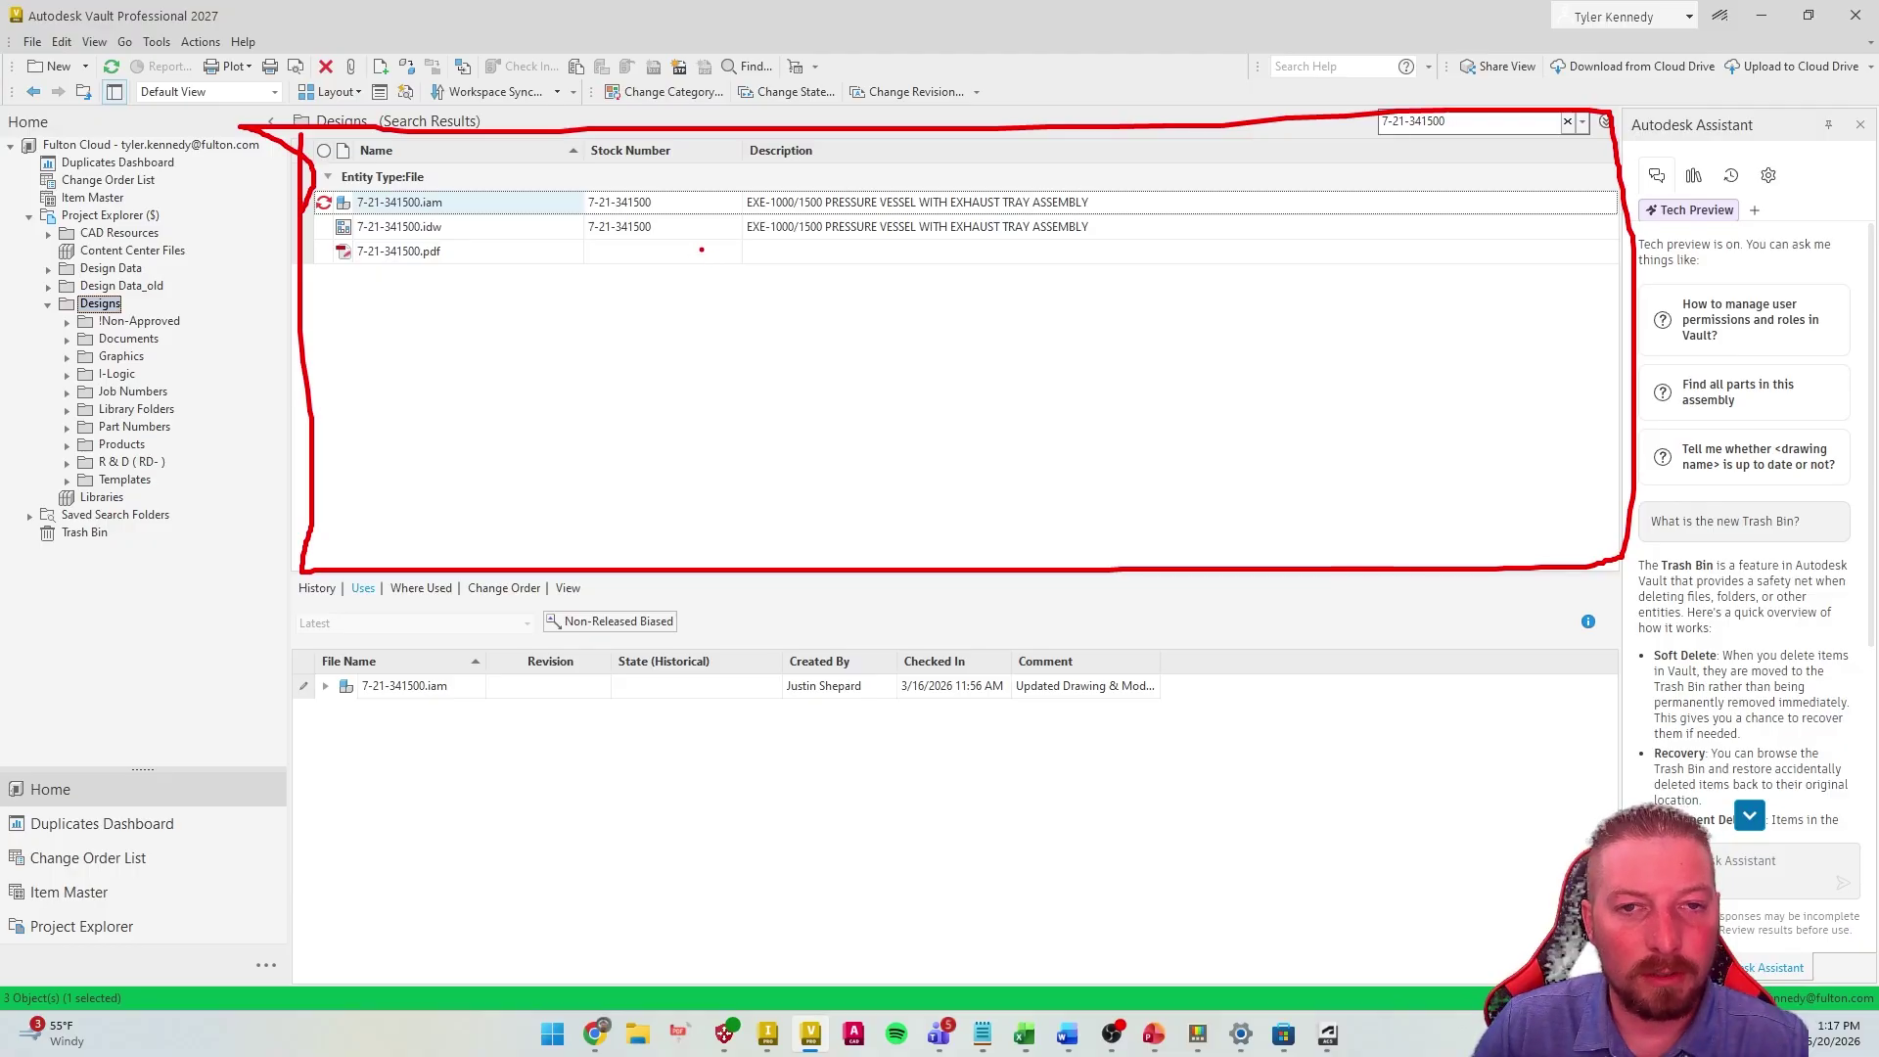
pyautogui.moveTo(296, 662)
pyautogui.mouseDown()
pyautogui.moveTo(1586, 566)
pyautogui.moveTo(335, 561)
pyautogui.moveTo(282, 602)
pyautogui.moveTo(285, 712)
pyautogui.mouseUp()
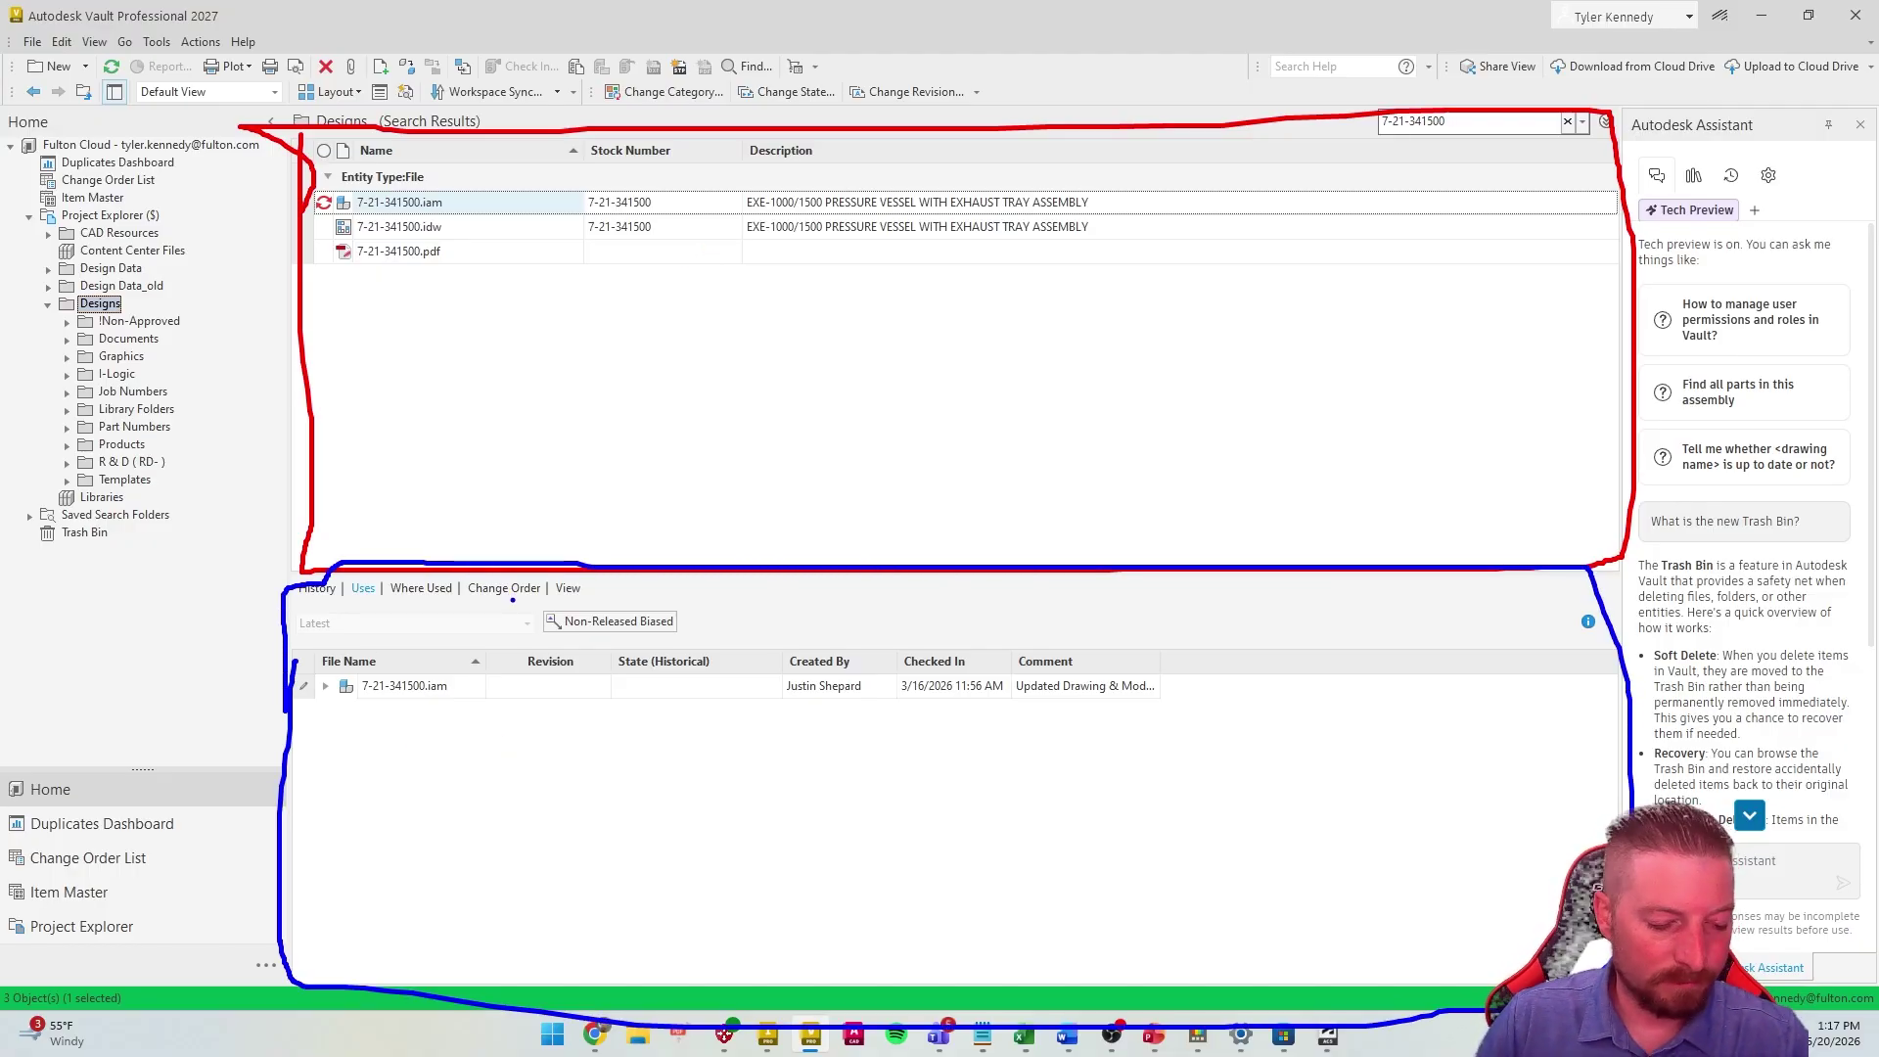
pyautogui.press('Escape')
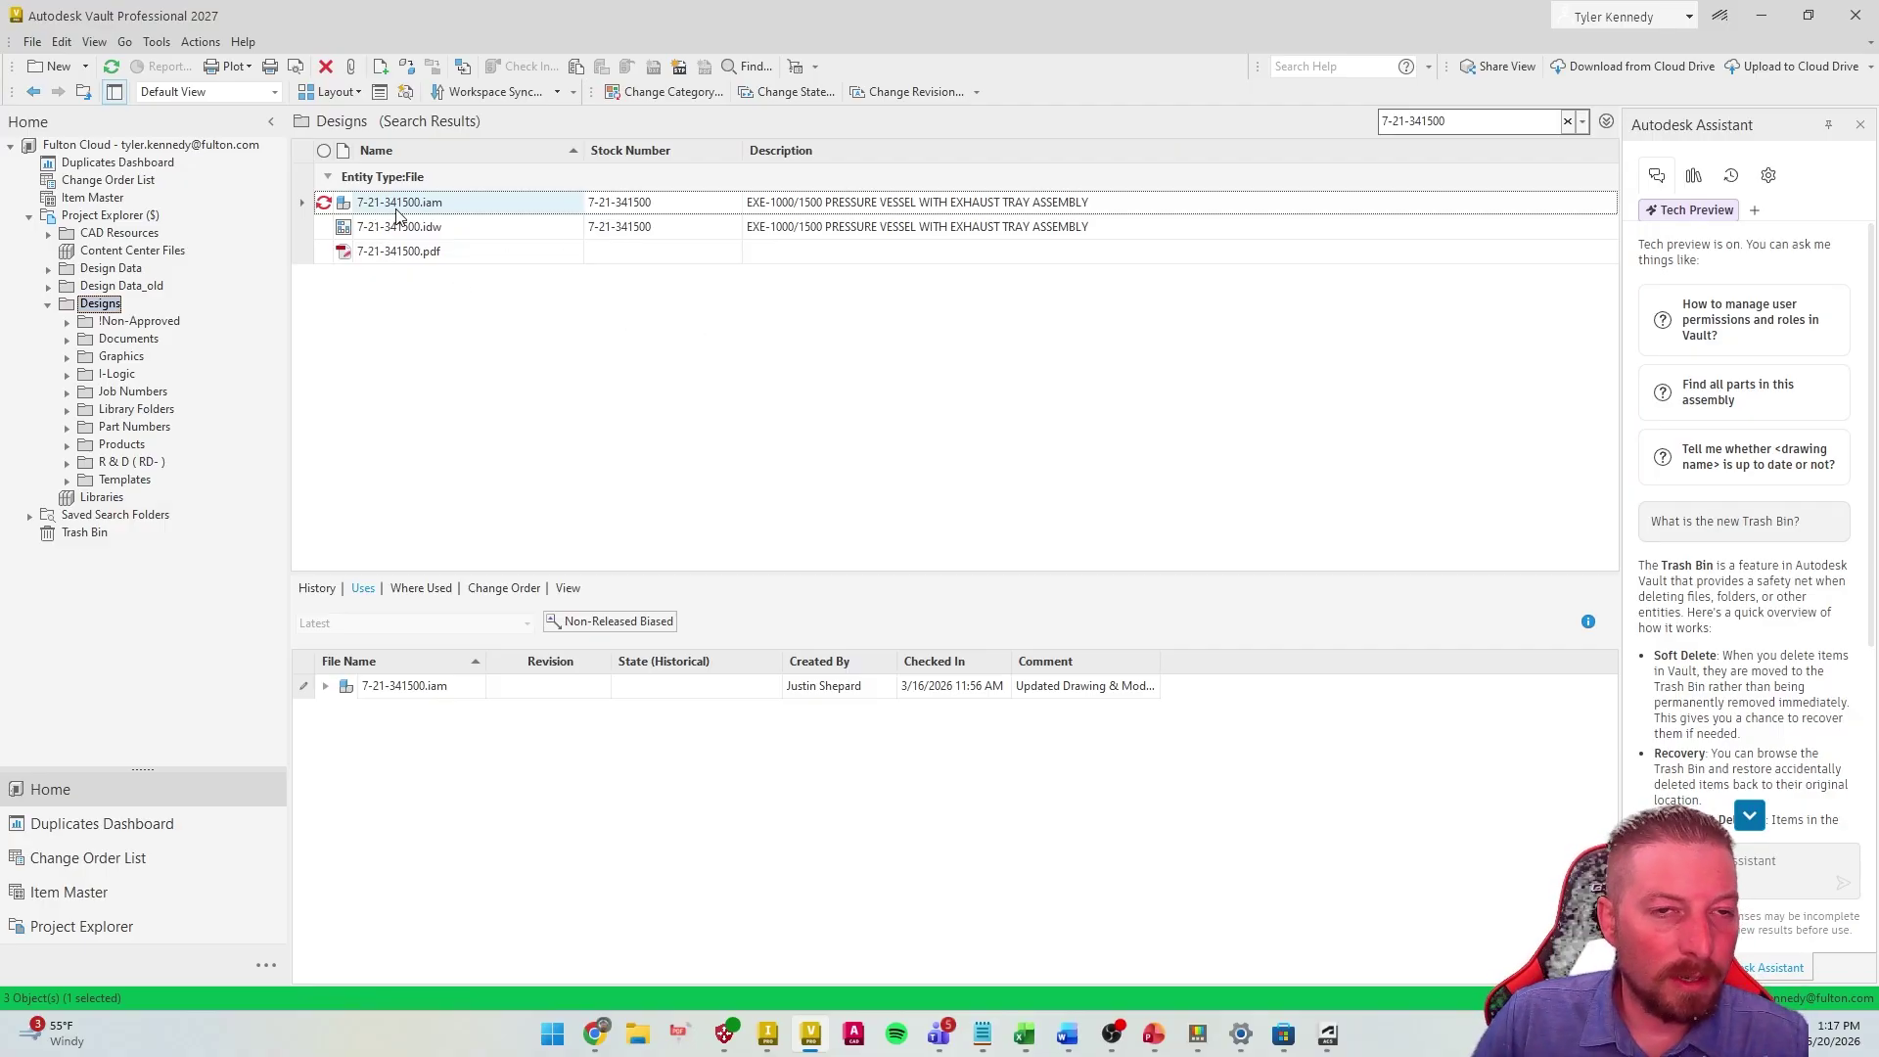
# Switch the file list to Copy of Default View to compare its columns, and return to Default View
pyautogui.click(274, 93)
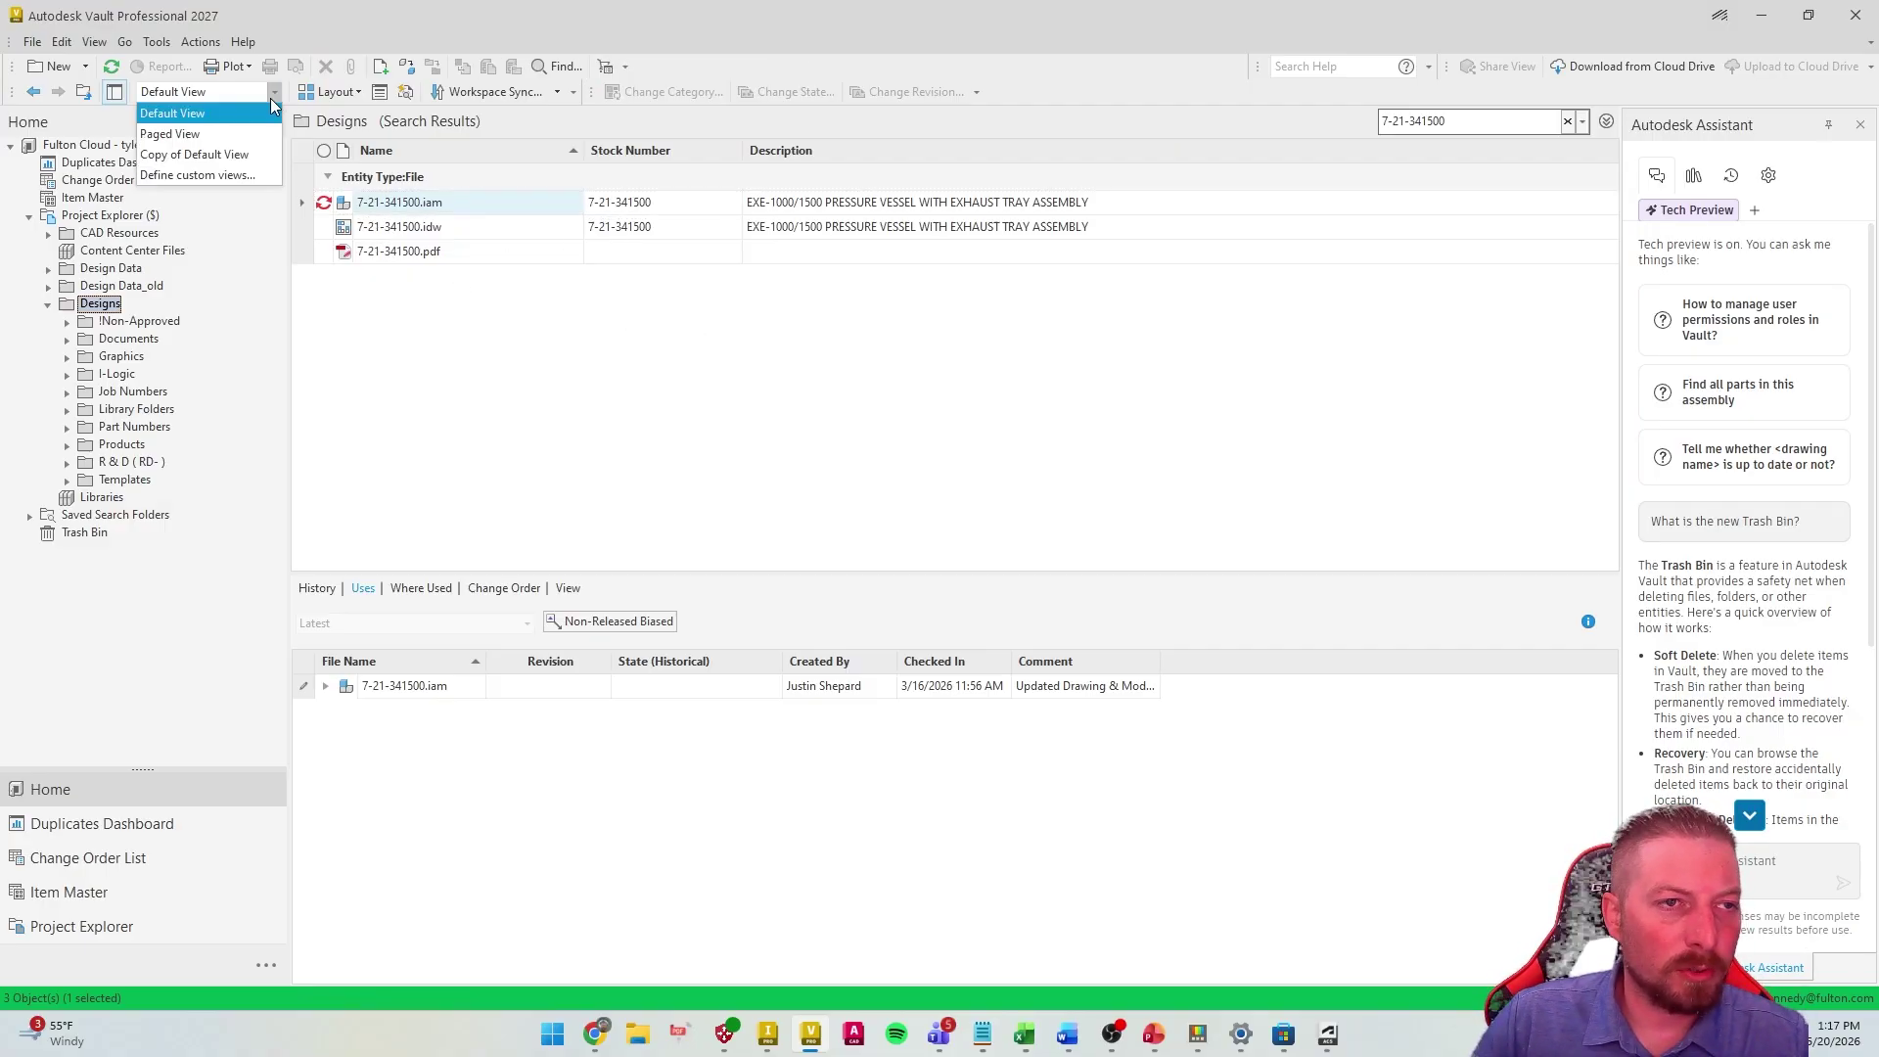
pyautogui.click(225, 155)
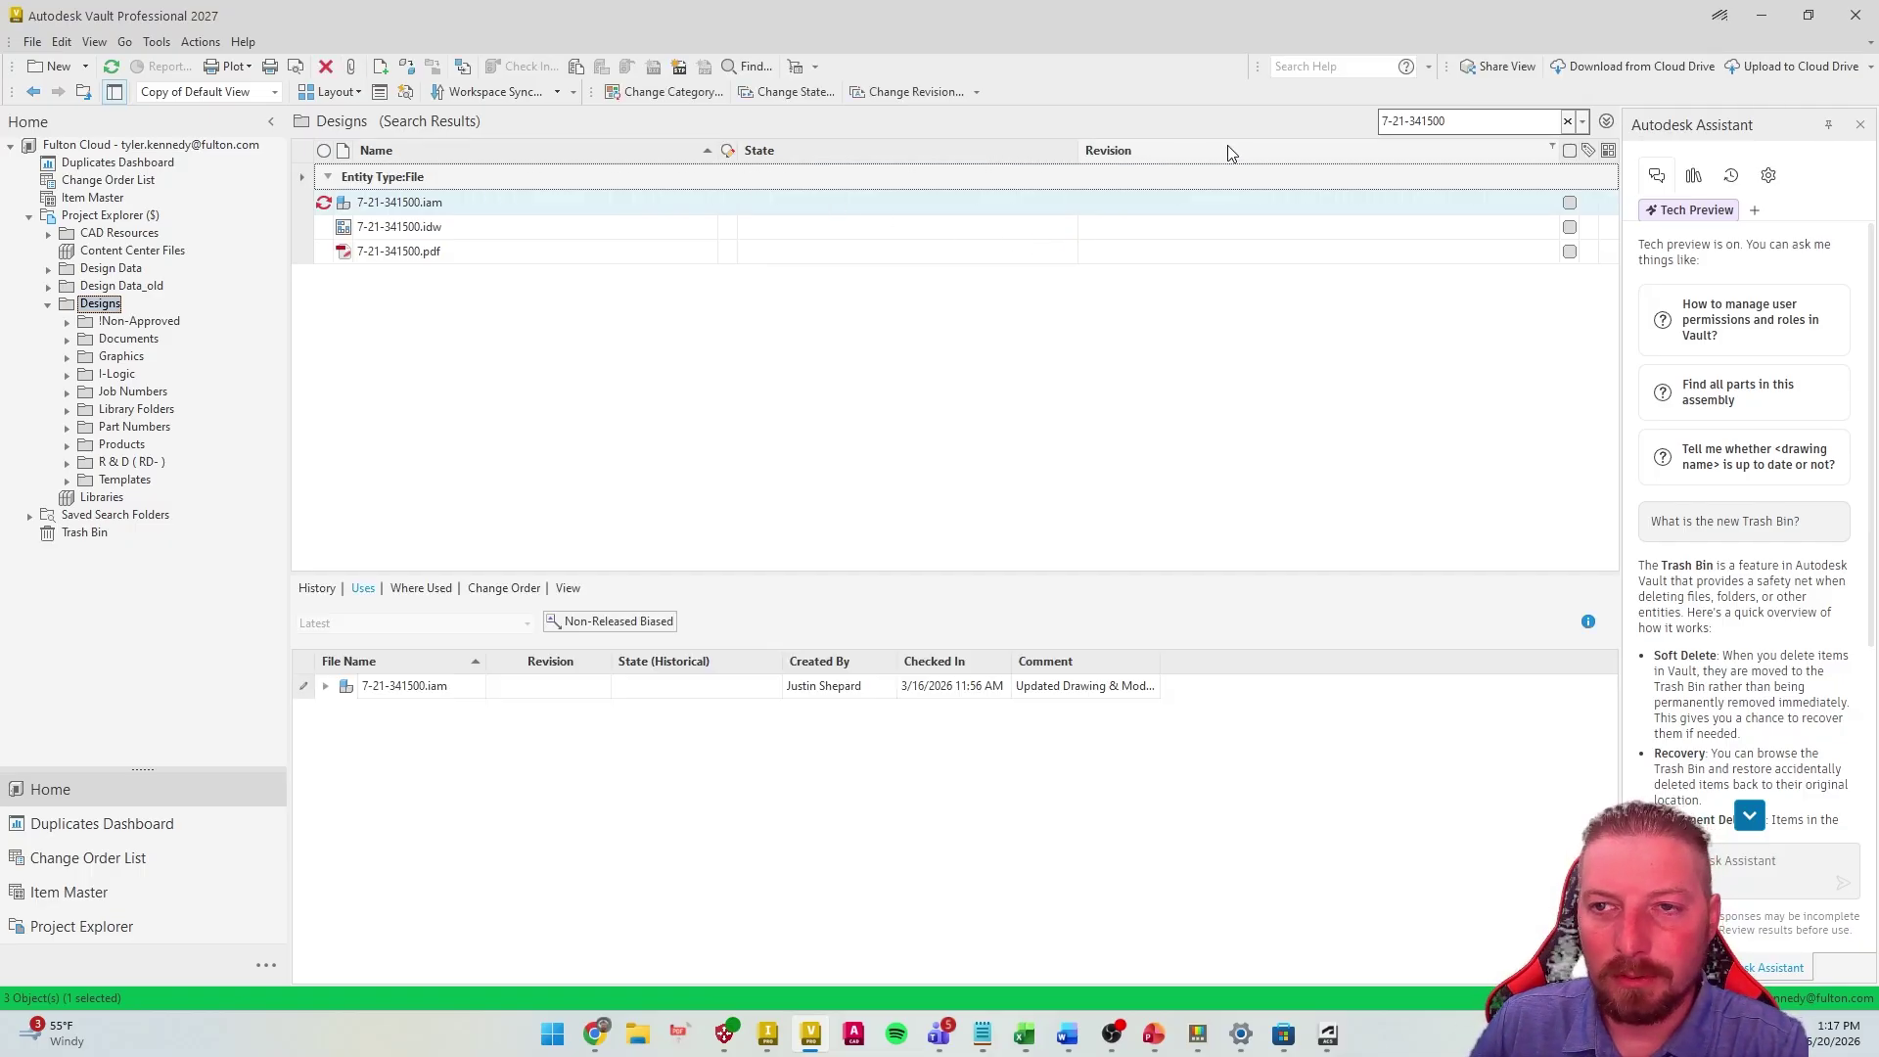
pyautogui.click(274, 92)
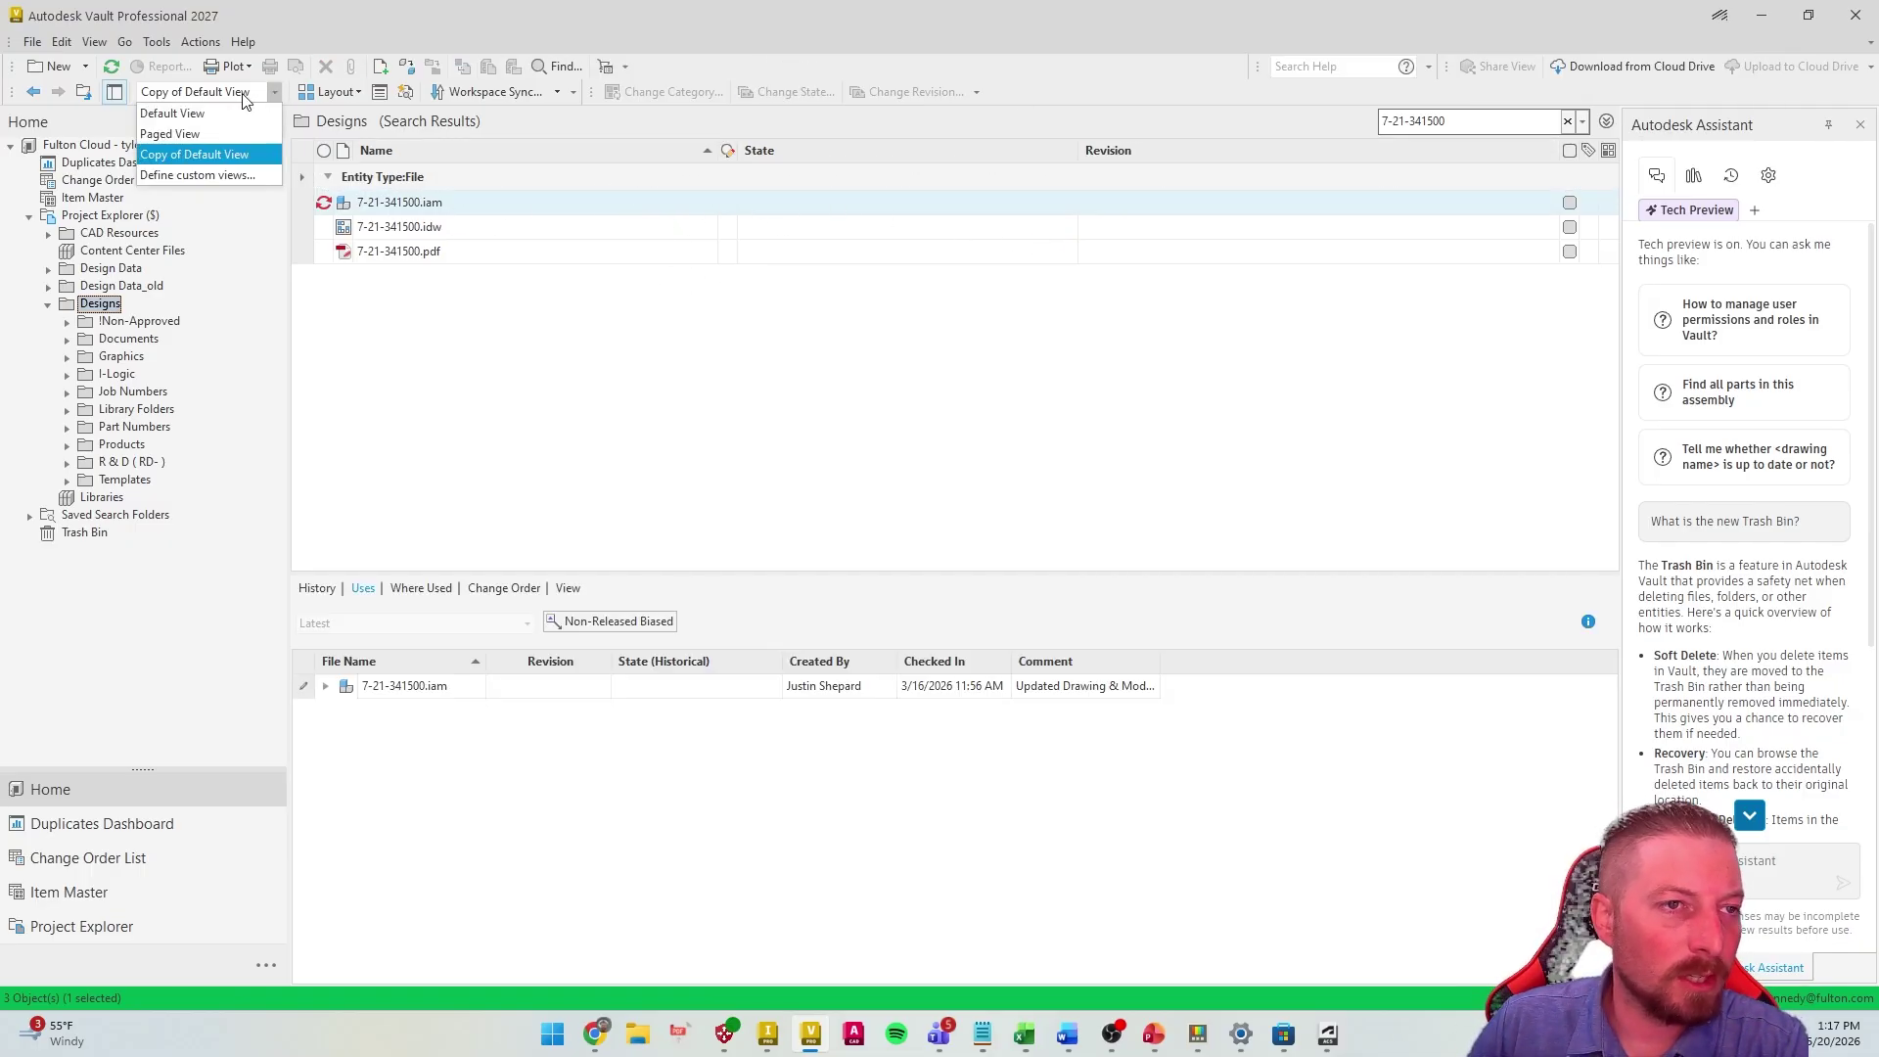
pyautogui.click(188, 113)
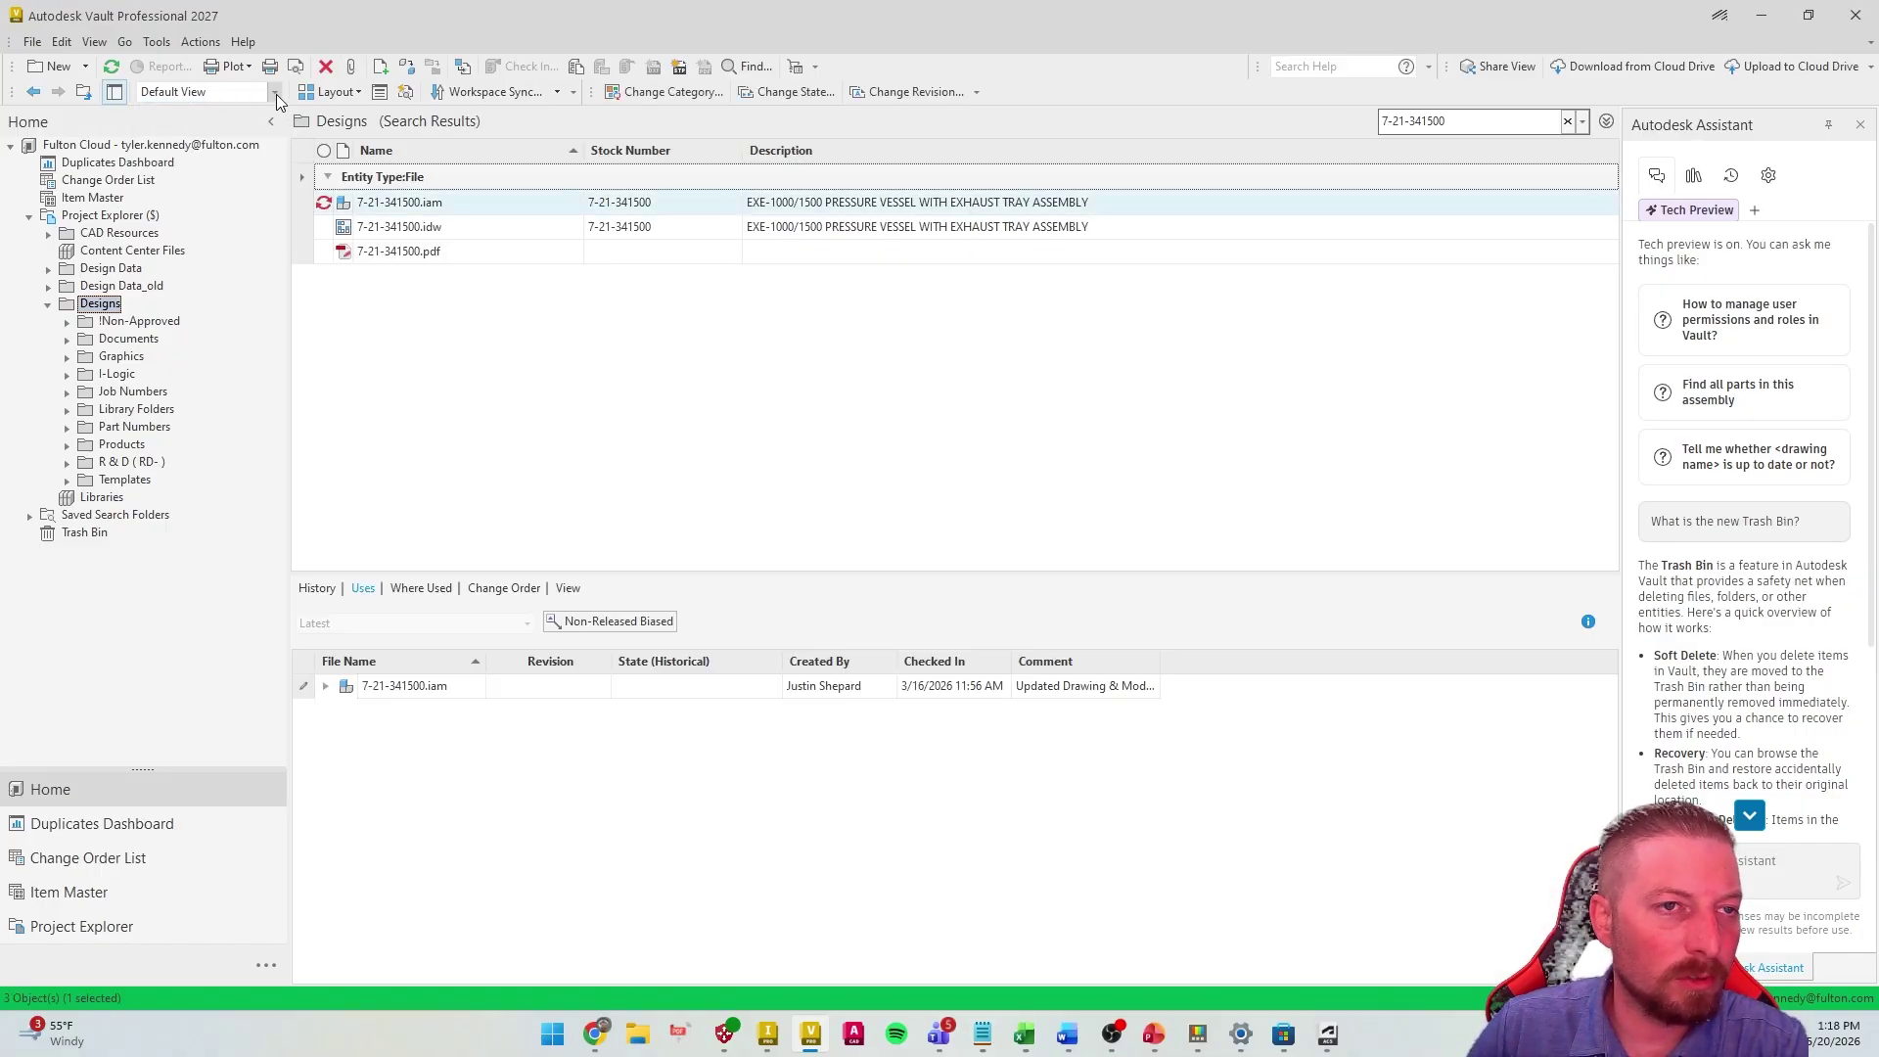
# Open the custom views manager and bring up the field customization for Default View
pyautogui.click(274, 93)
pyautogui.click(244, 180)
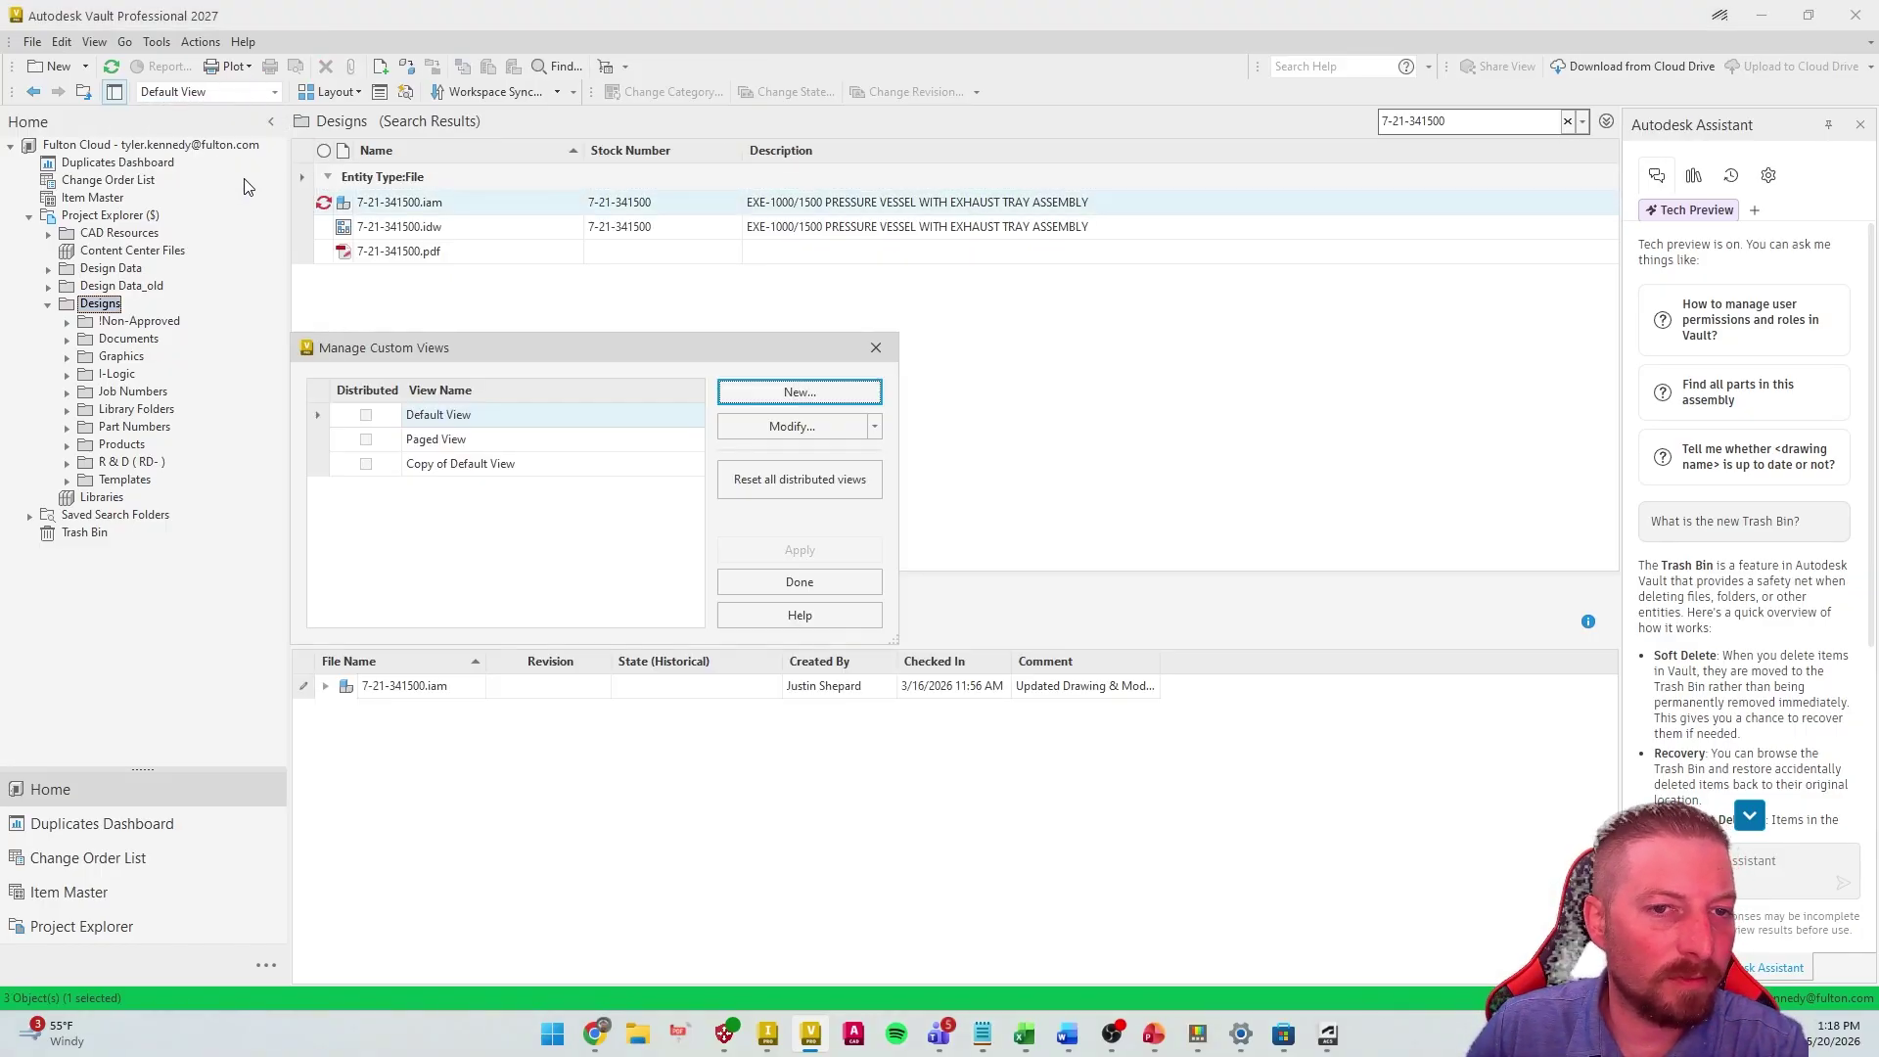
pyautogui.click(441, 416)
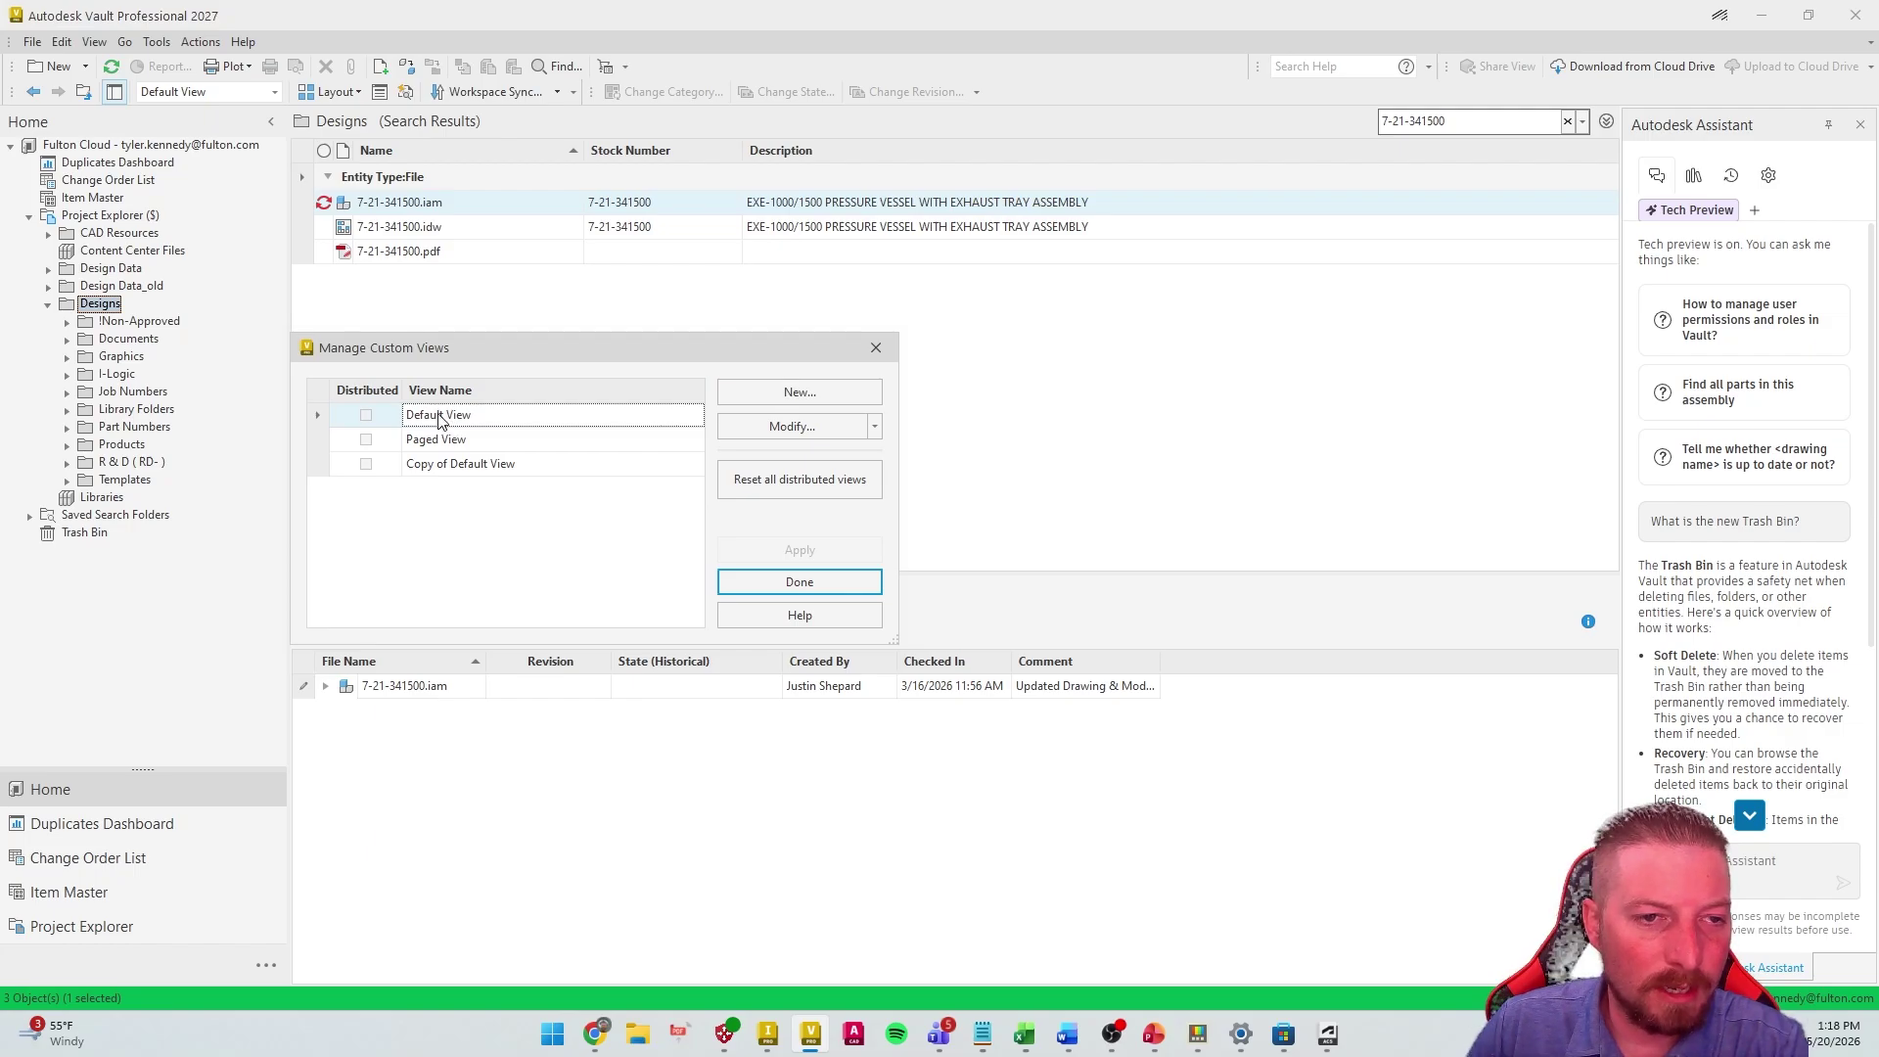
pyautogui.click(794, 425)
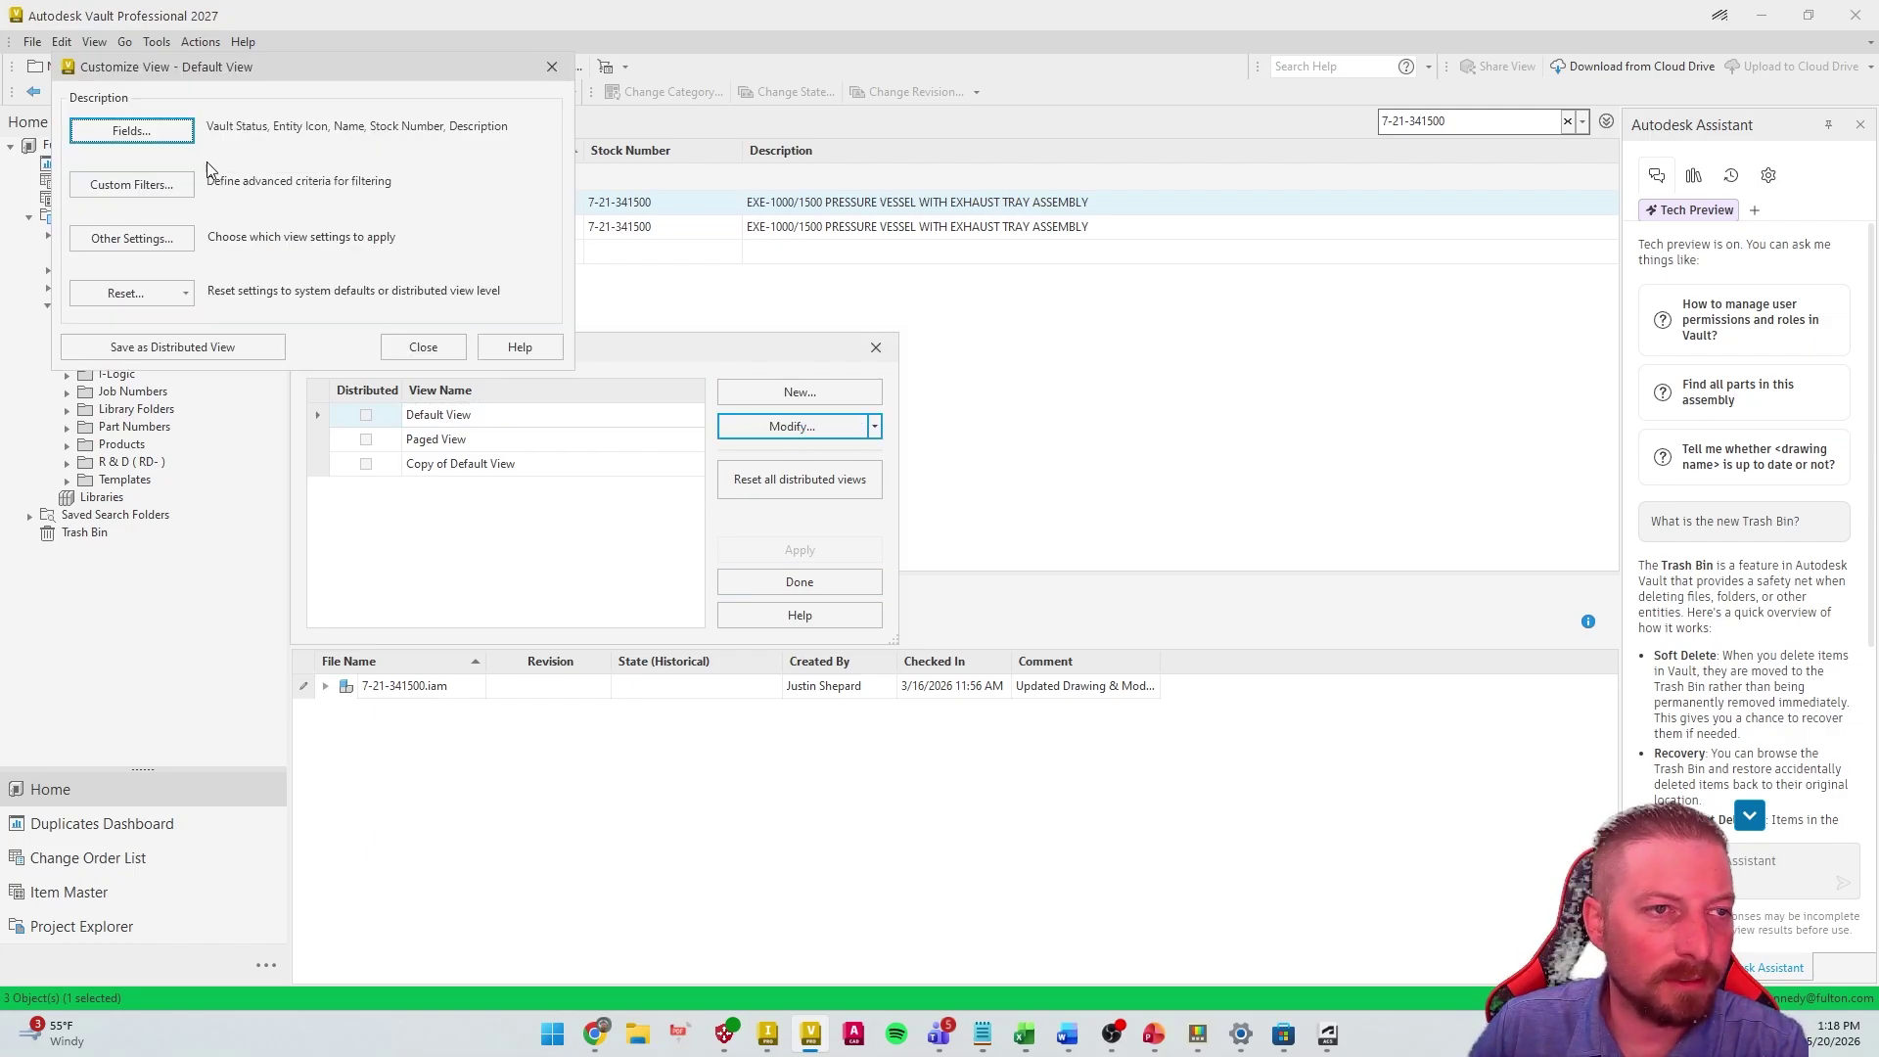
pyautogui.click(158, 131)
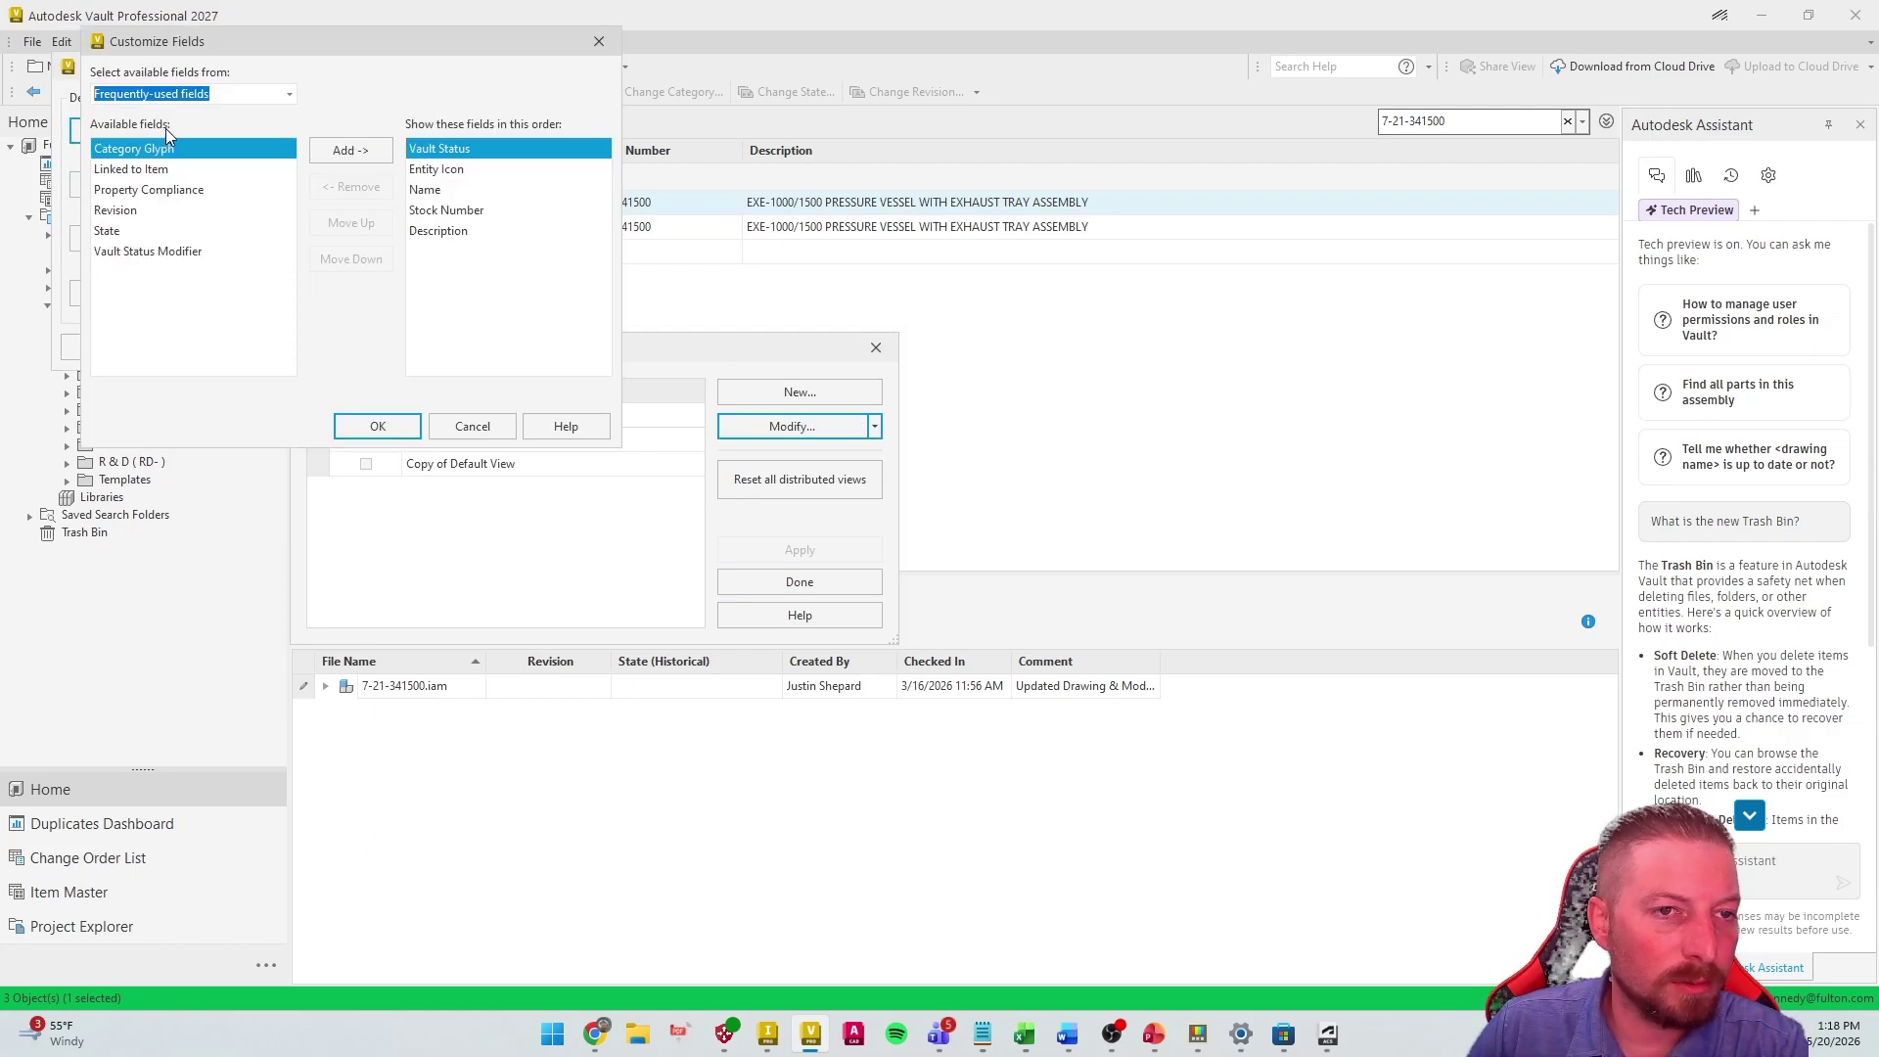
pyautogui.moveTo(468, 49); pyautogui.dragTo(745, 176)
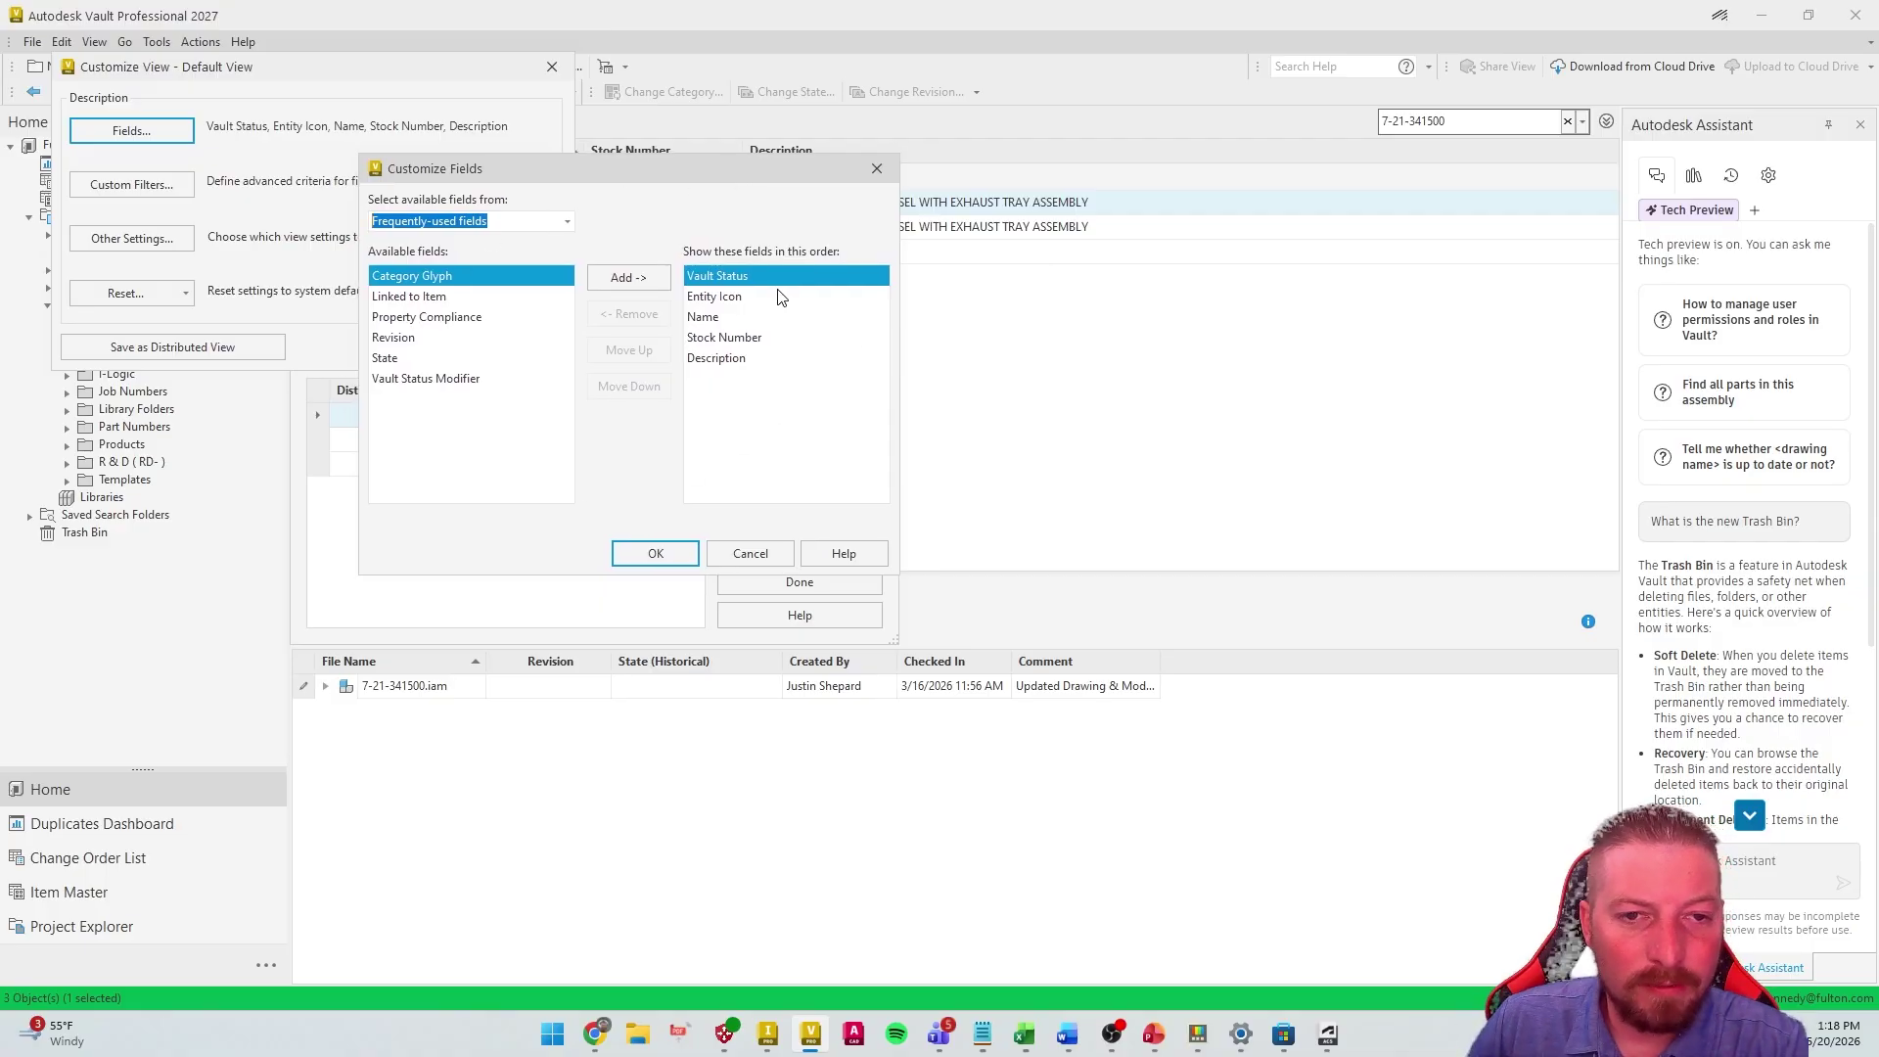
pyautogui.moveTo(715, 362); pyautogui.dragTo(715, 284)
pyautogui.click(730, 338)
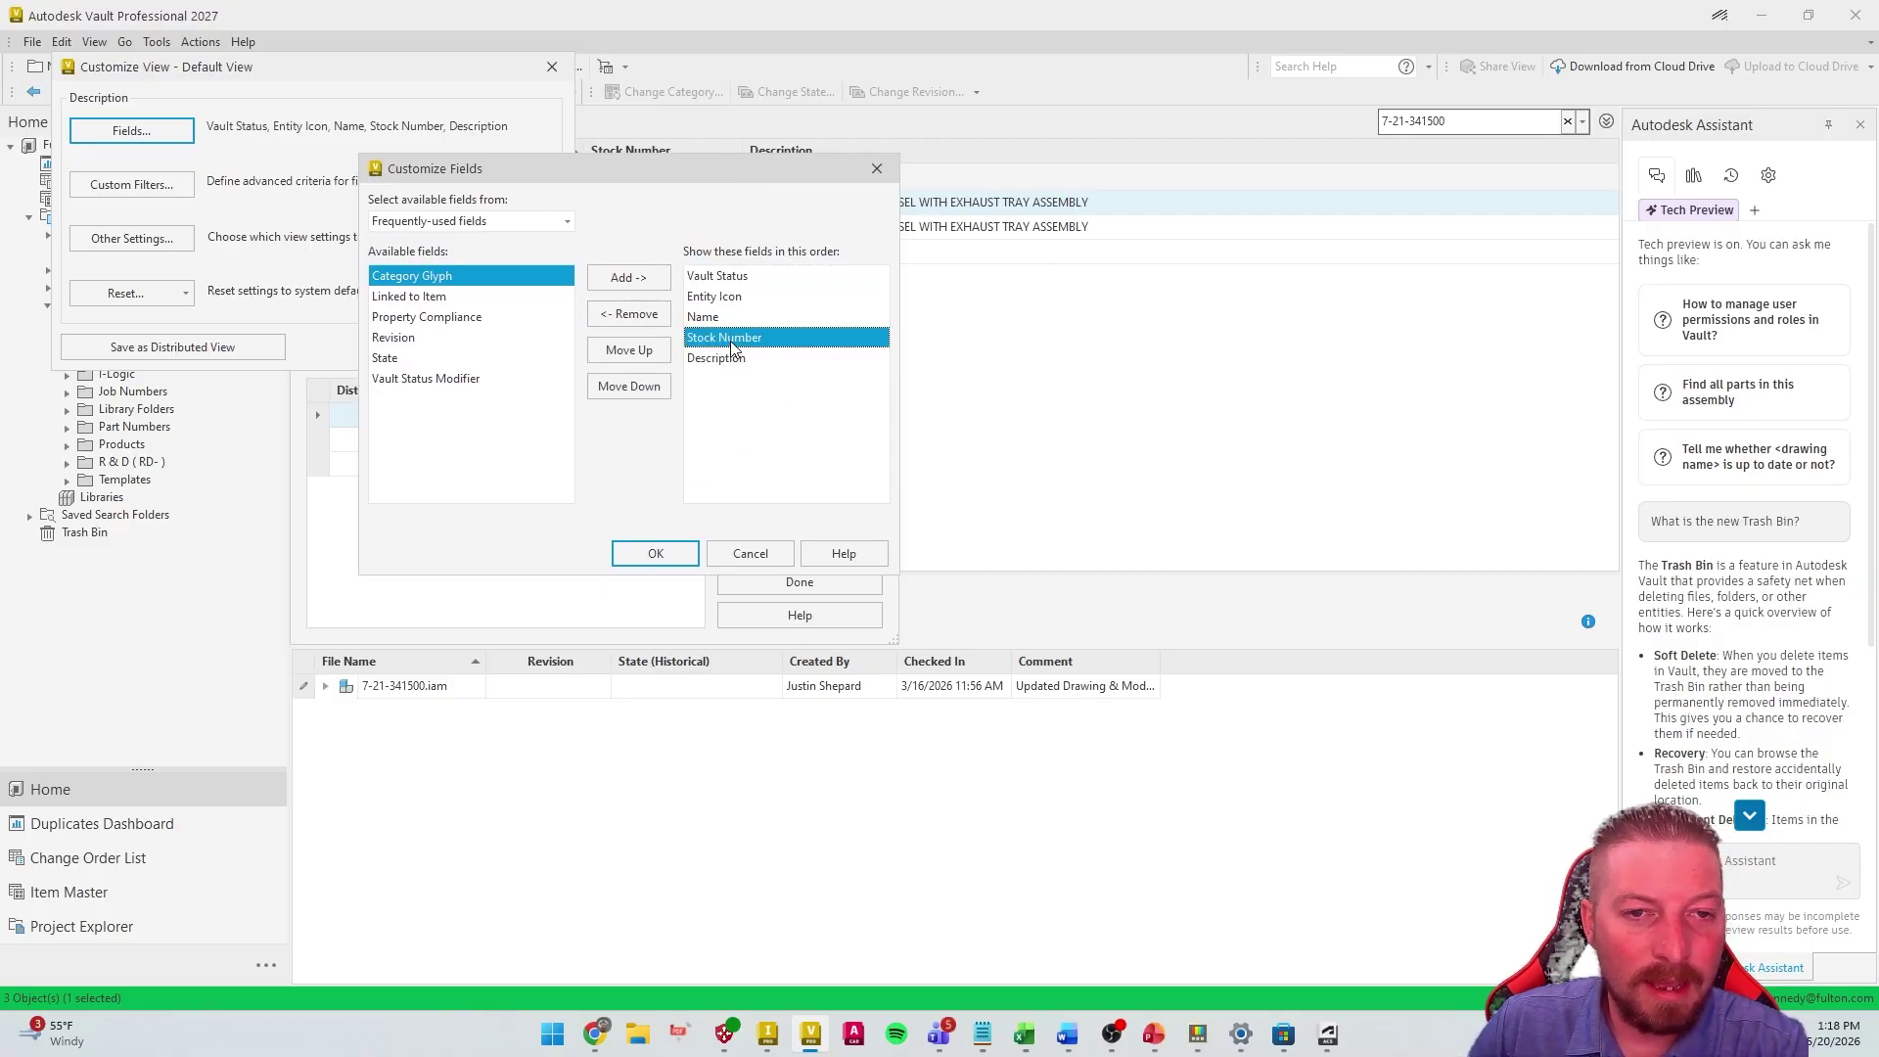
pyautogui.click(726, 360)
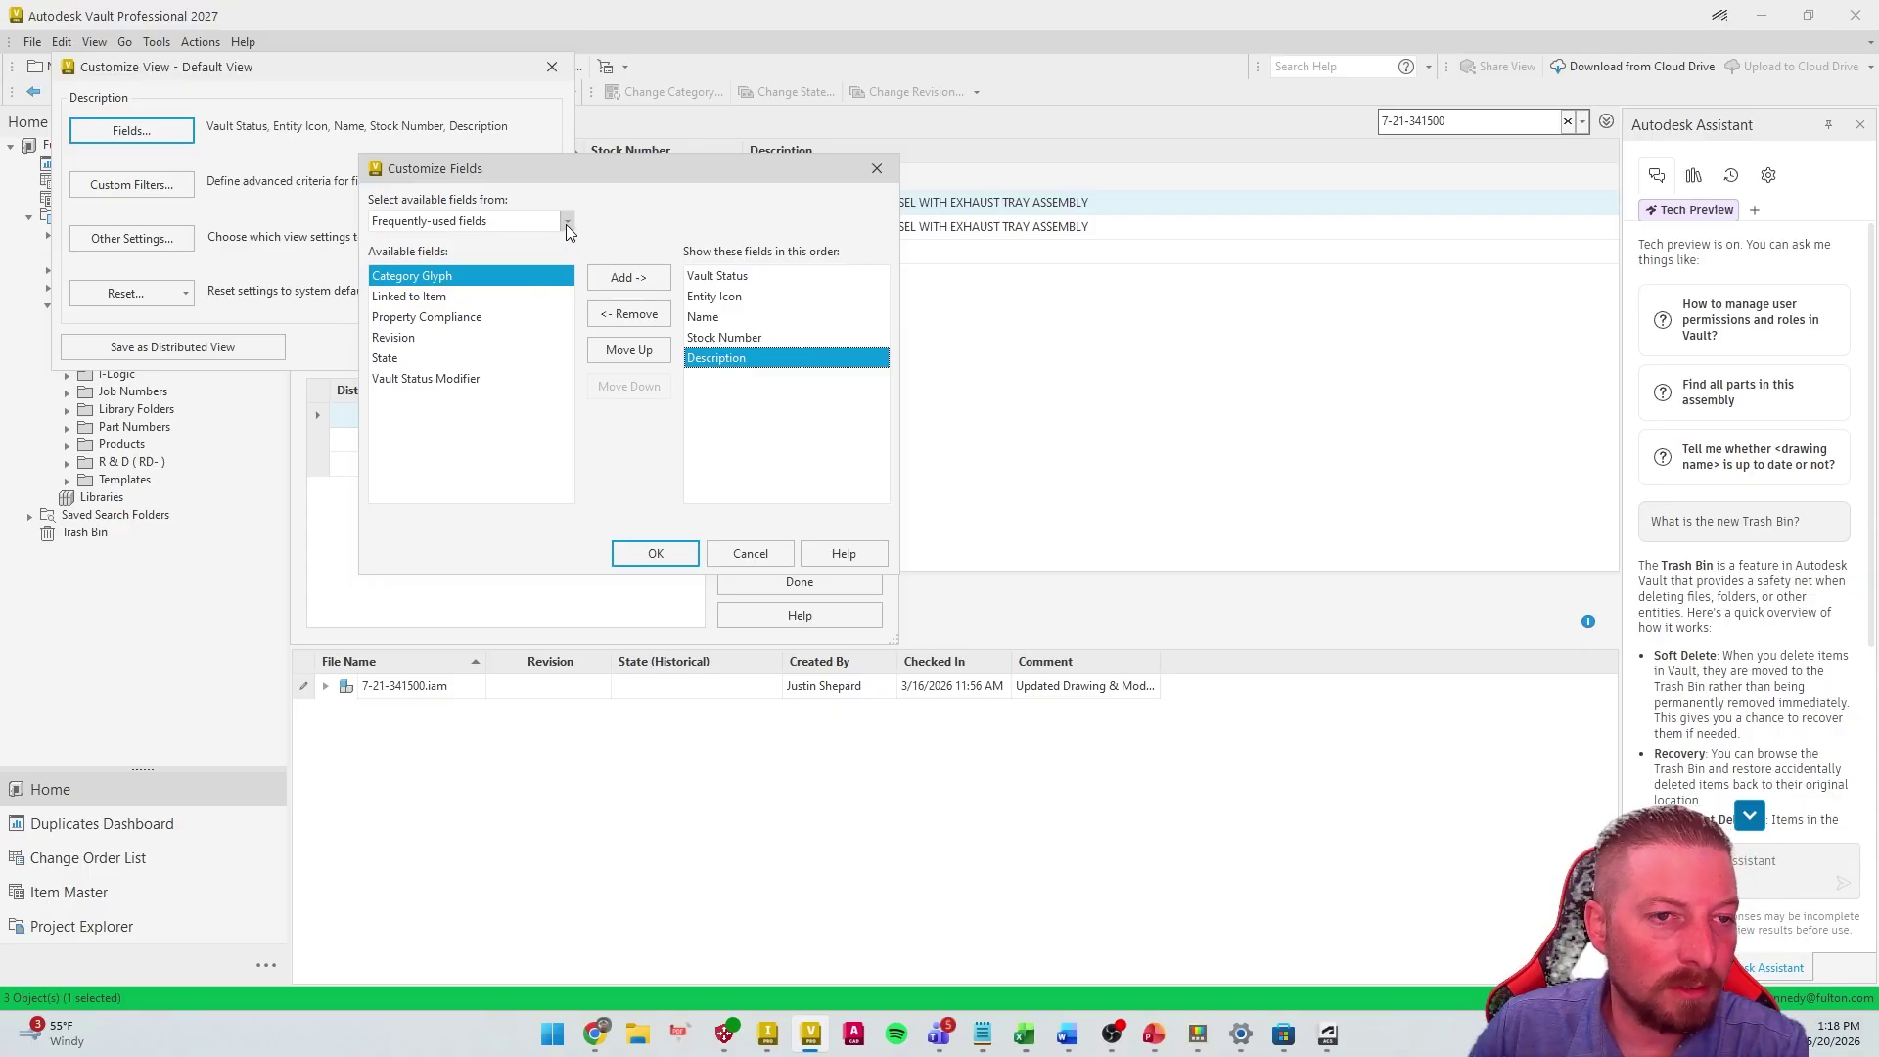
# Remove Description from the Default View's shown fields and add it back from the Files fields
pyautogui.click(566, 223)
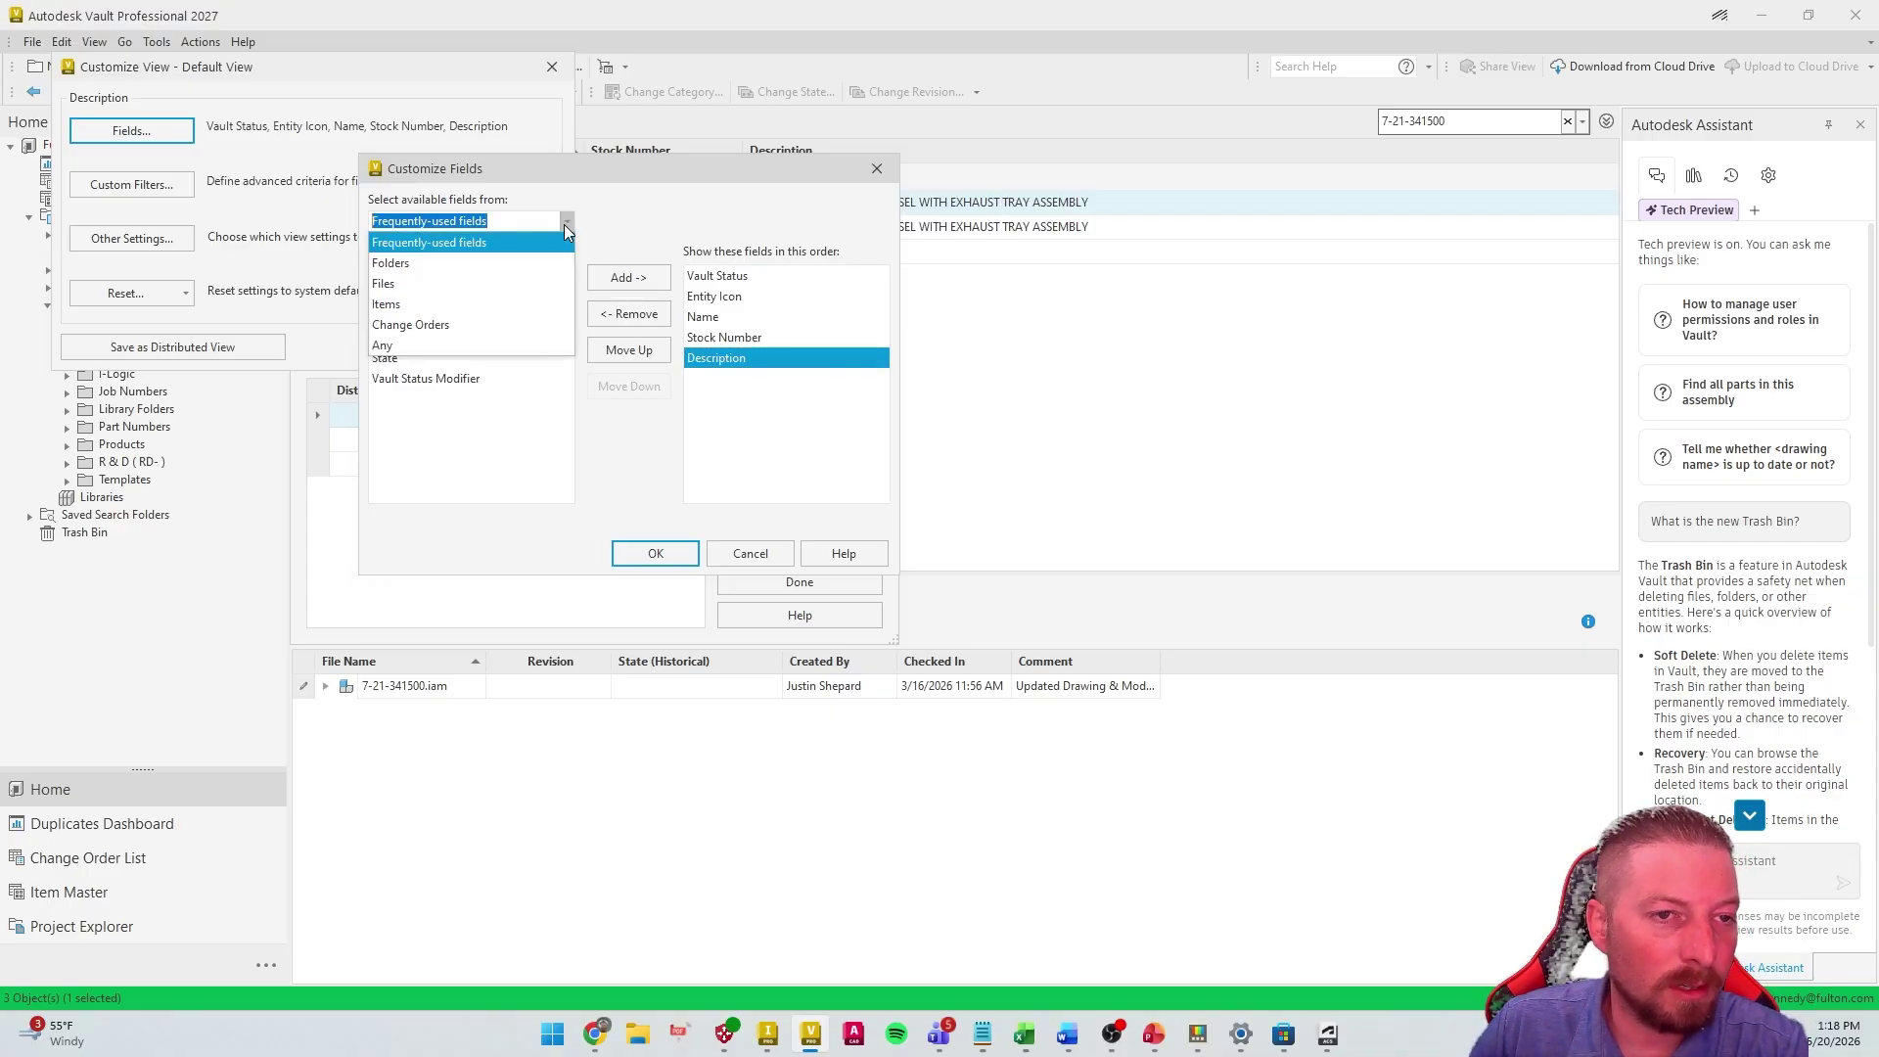
pyautogui.click(392, 284)
pyautogui.click(432, 382)
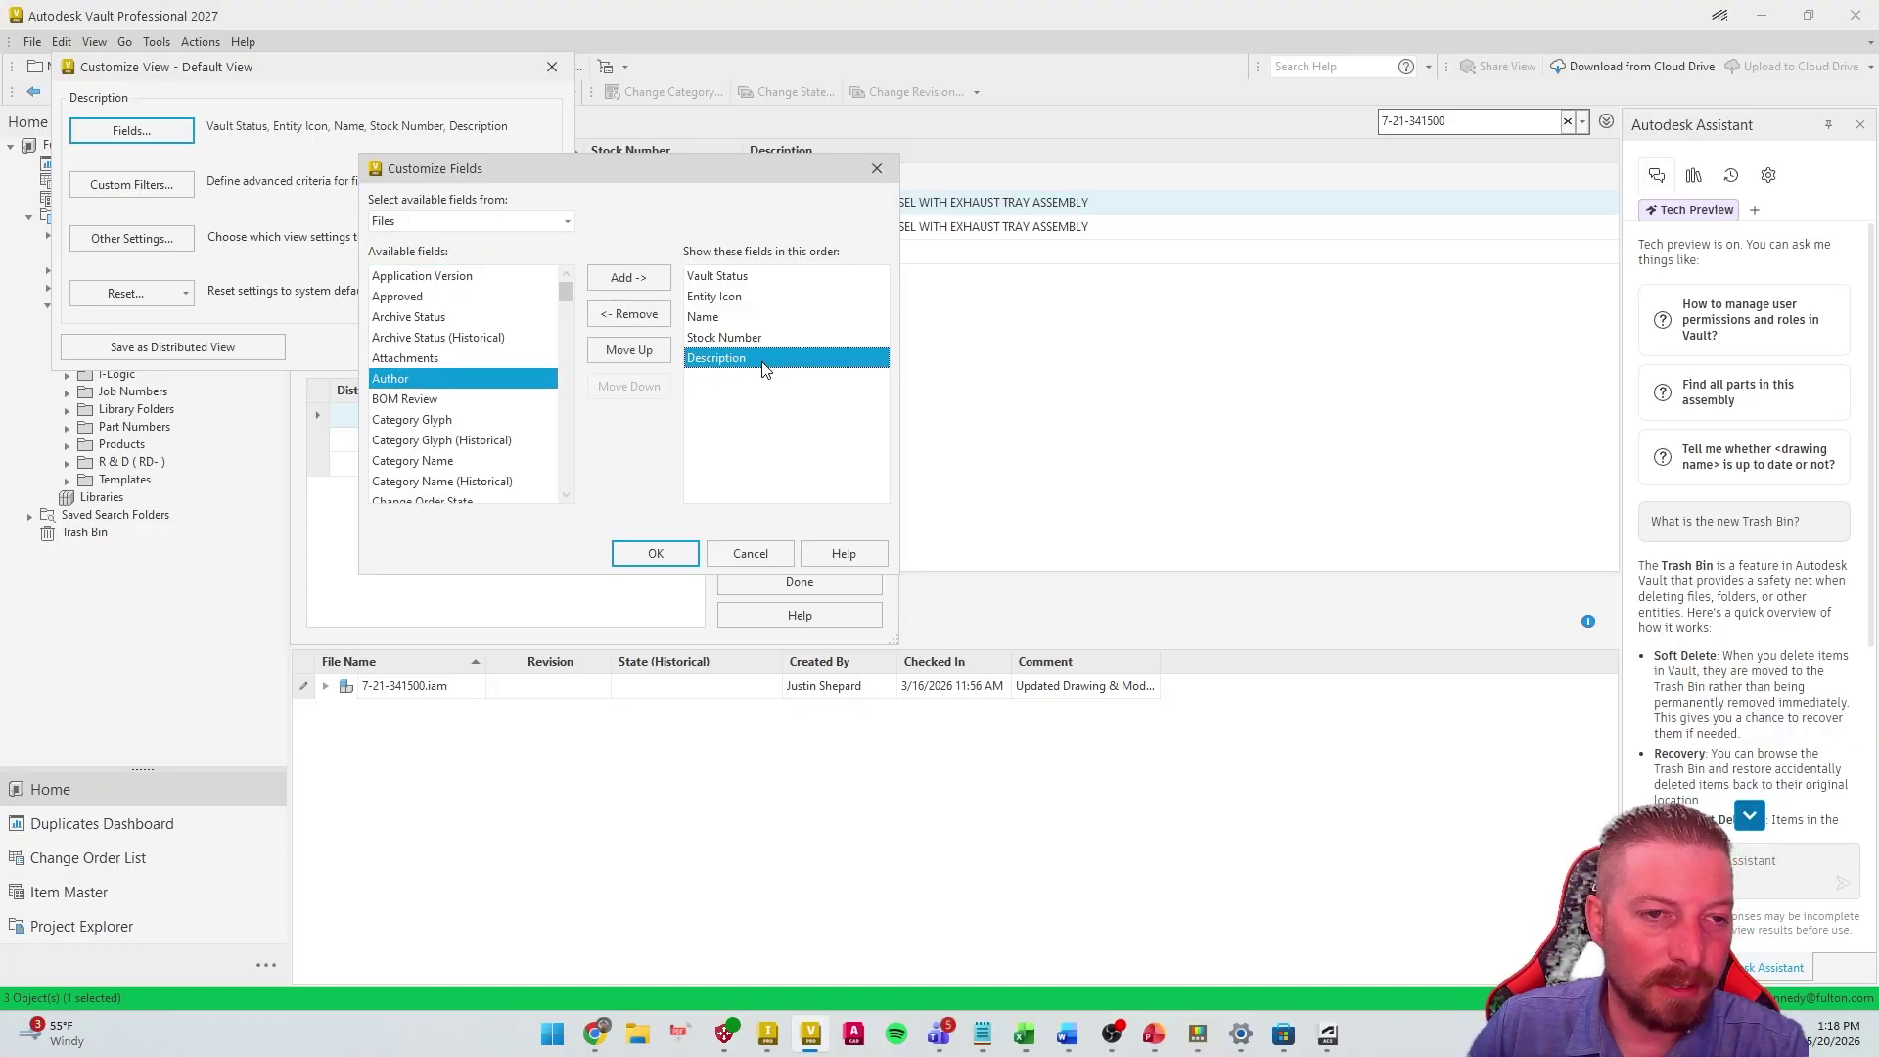
pyautogui.click(628, 313)
pyautogui.scroll(-6, 445, 392)
pyautogui.click(440, 382)
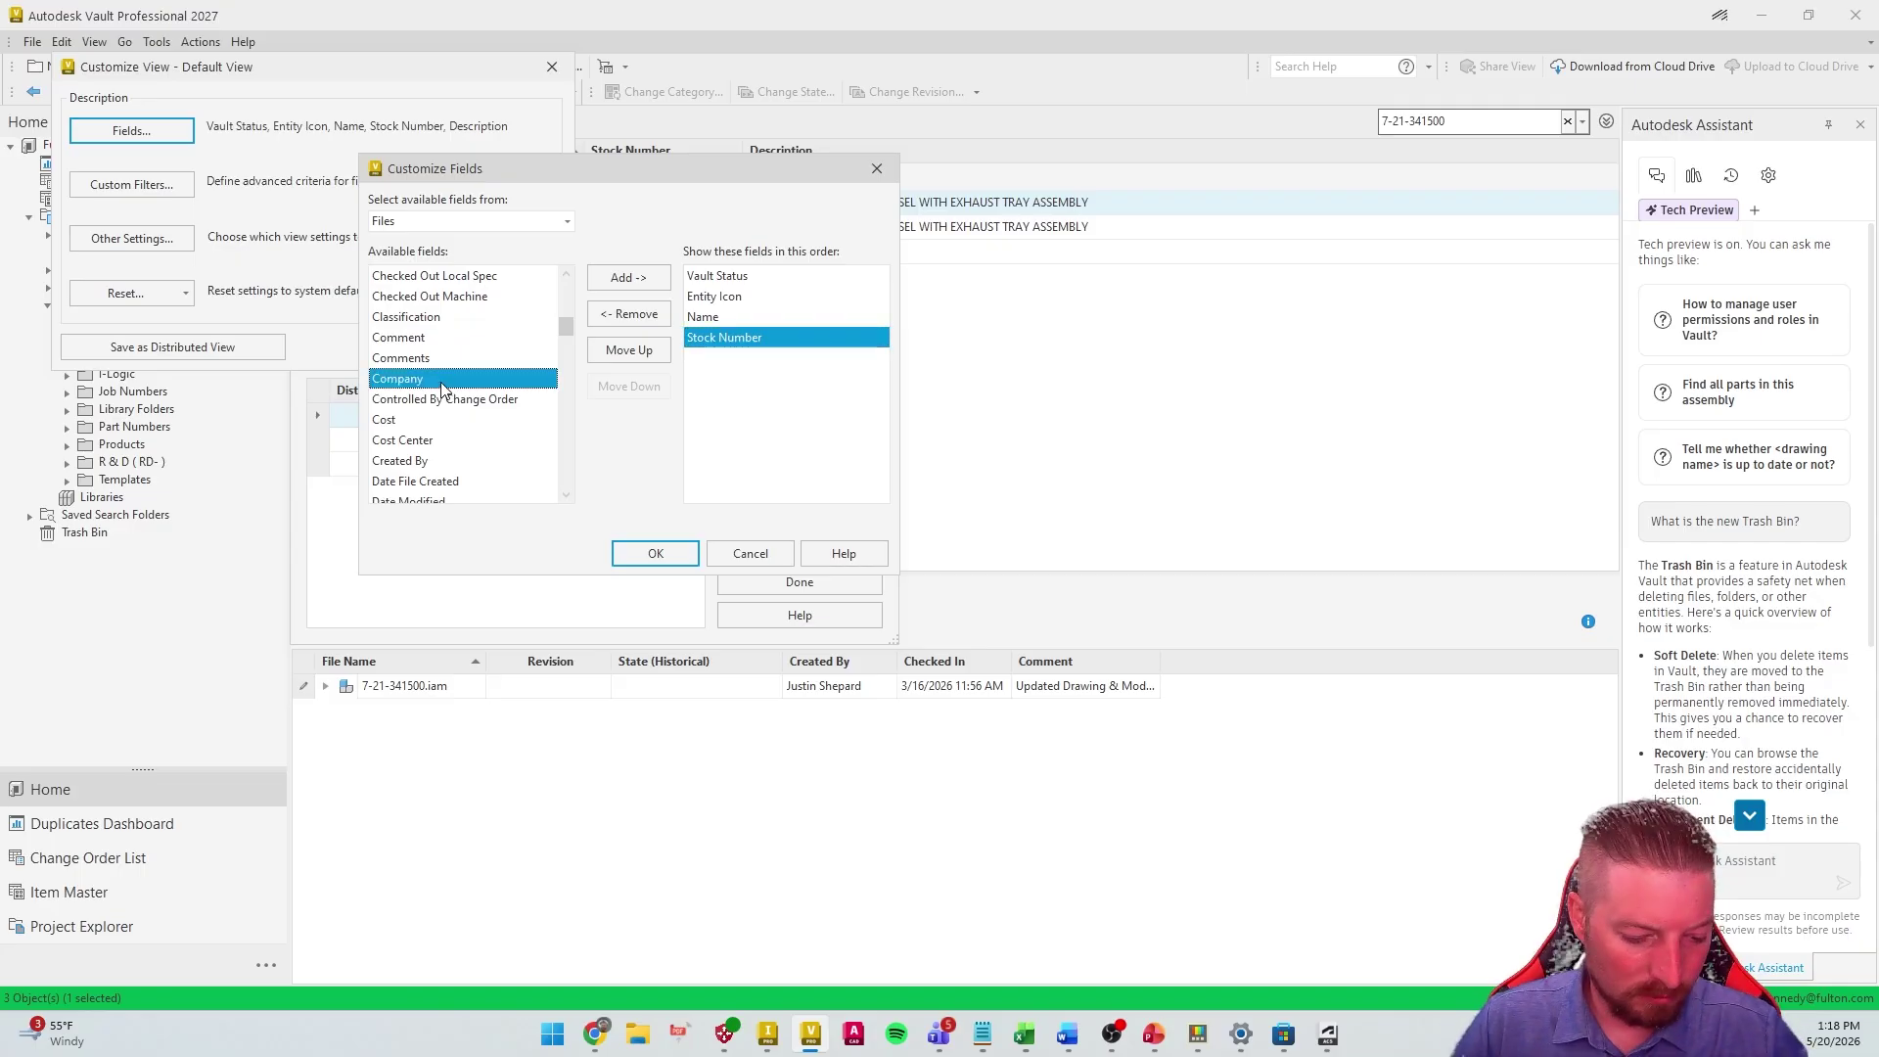
pyautogui.press('d')
pyautogui.scroll(-3, 442, 385)
pyautogui.click(431, 419)
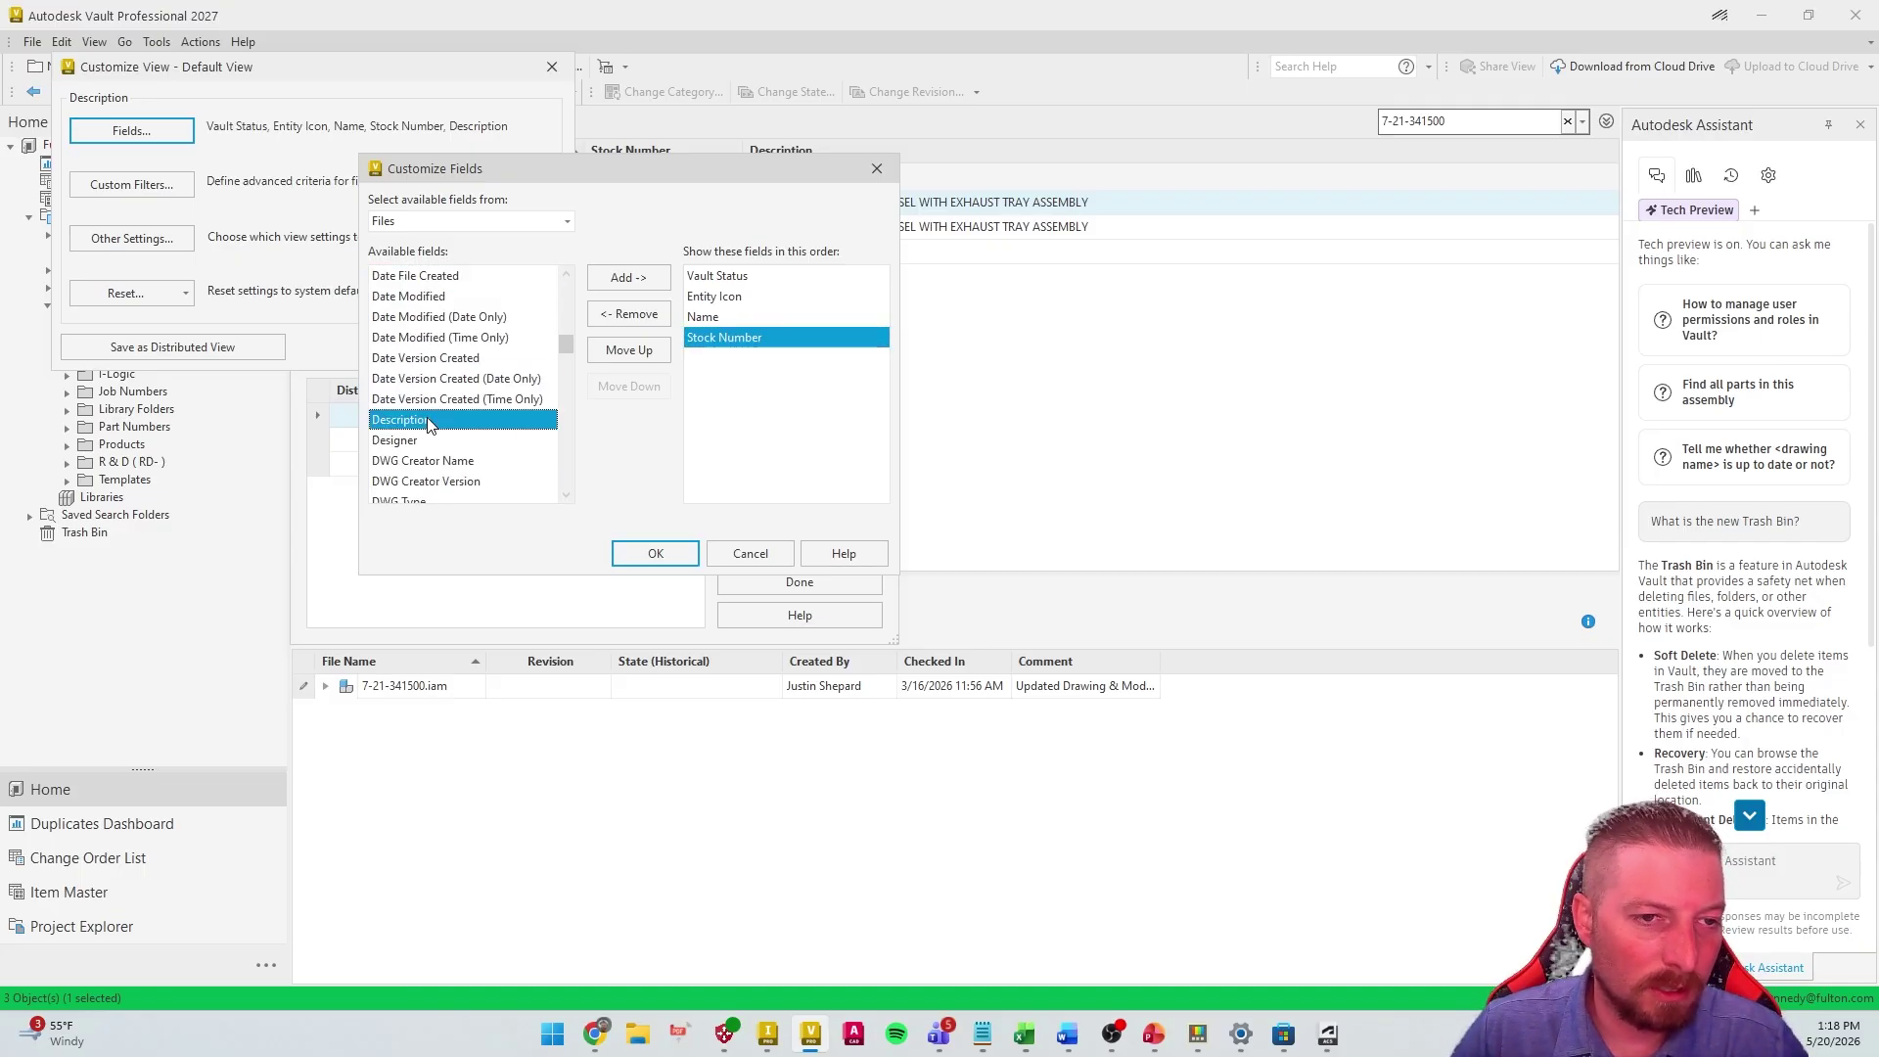
pyautogui.doubleClick(430, 423)
# Move Description ahead of Stock Number in the Default View's field order and accept the customization
pyautogui.click(748, 360)
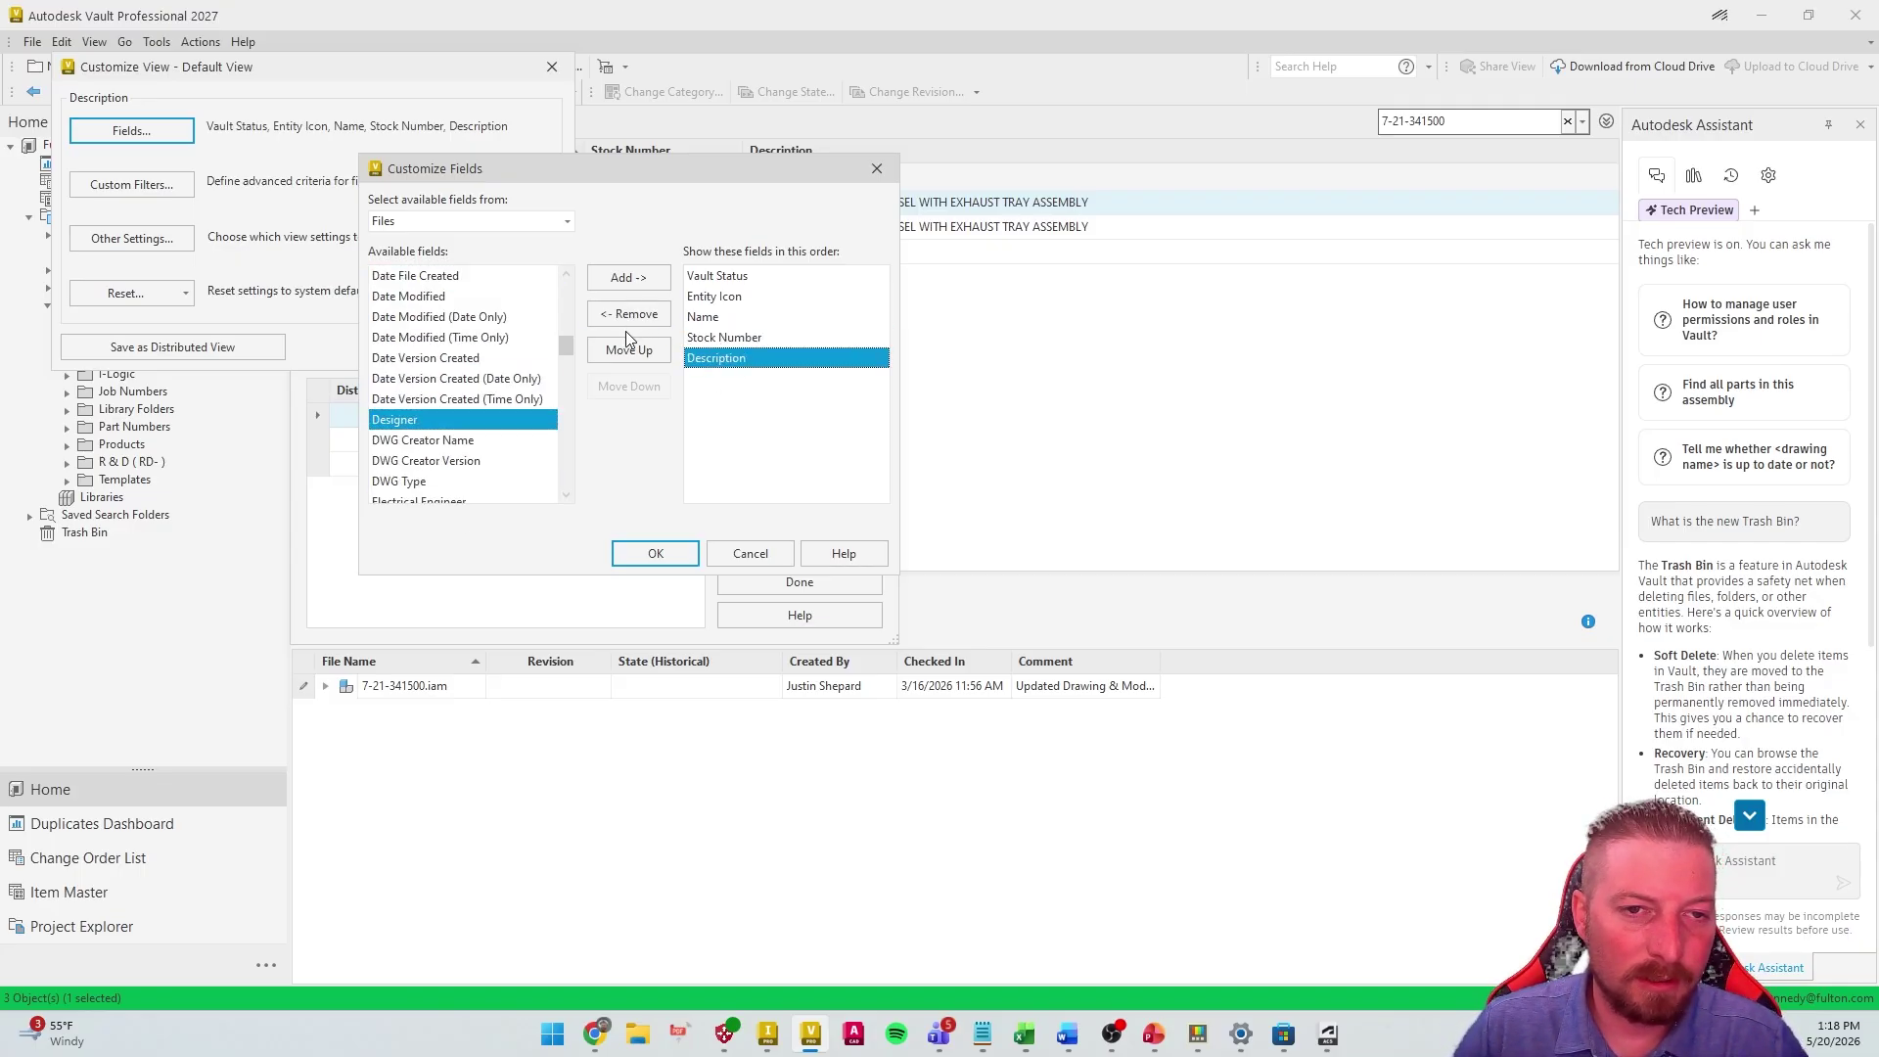
pyautogui.click(634, 351)
pyautogui.click(747, 360)
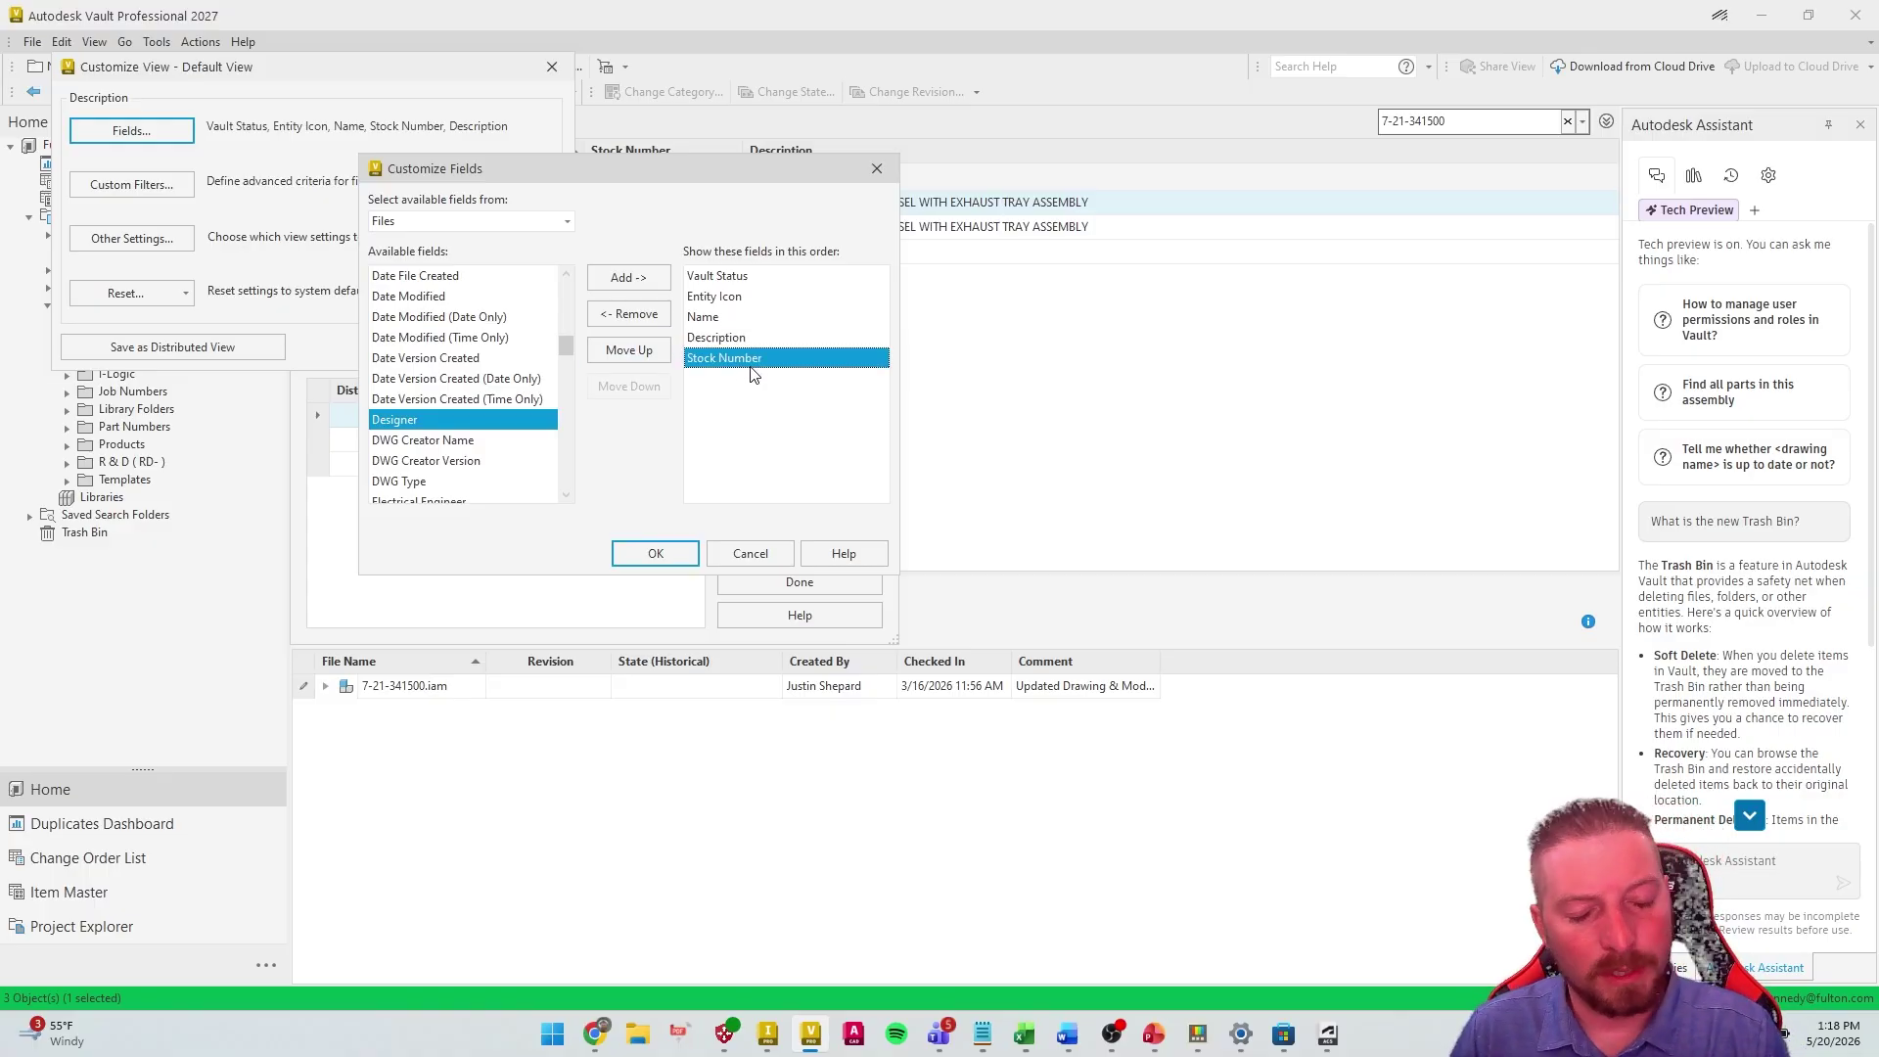
pyautogui.click(655, 553)
pyautogui.click(394, 347)
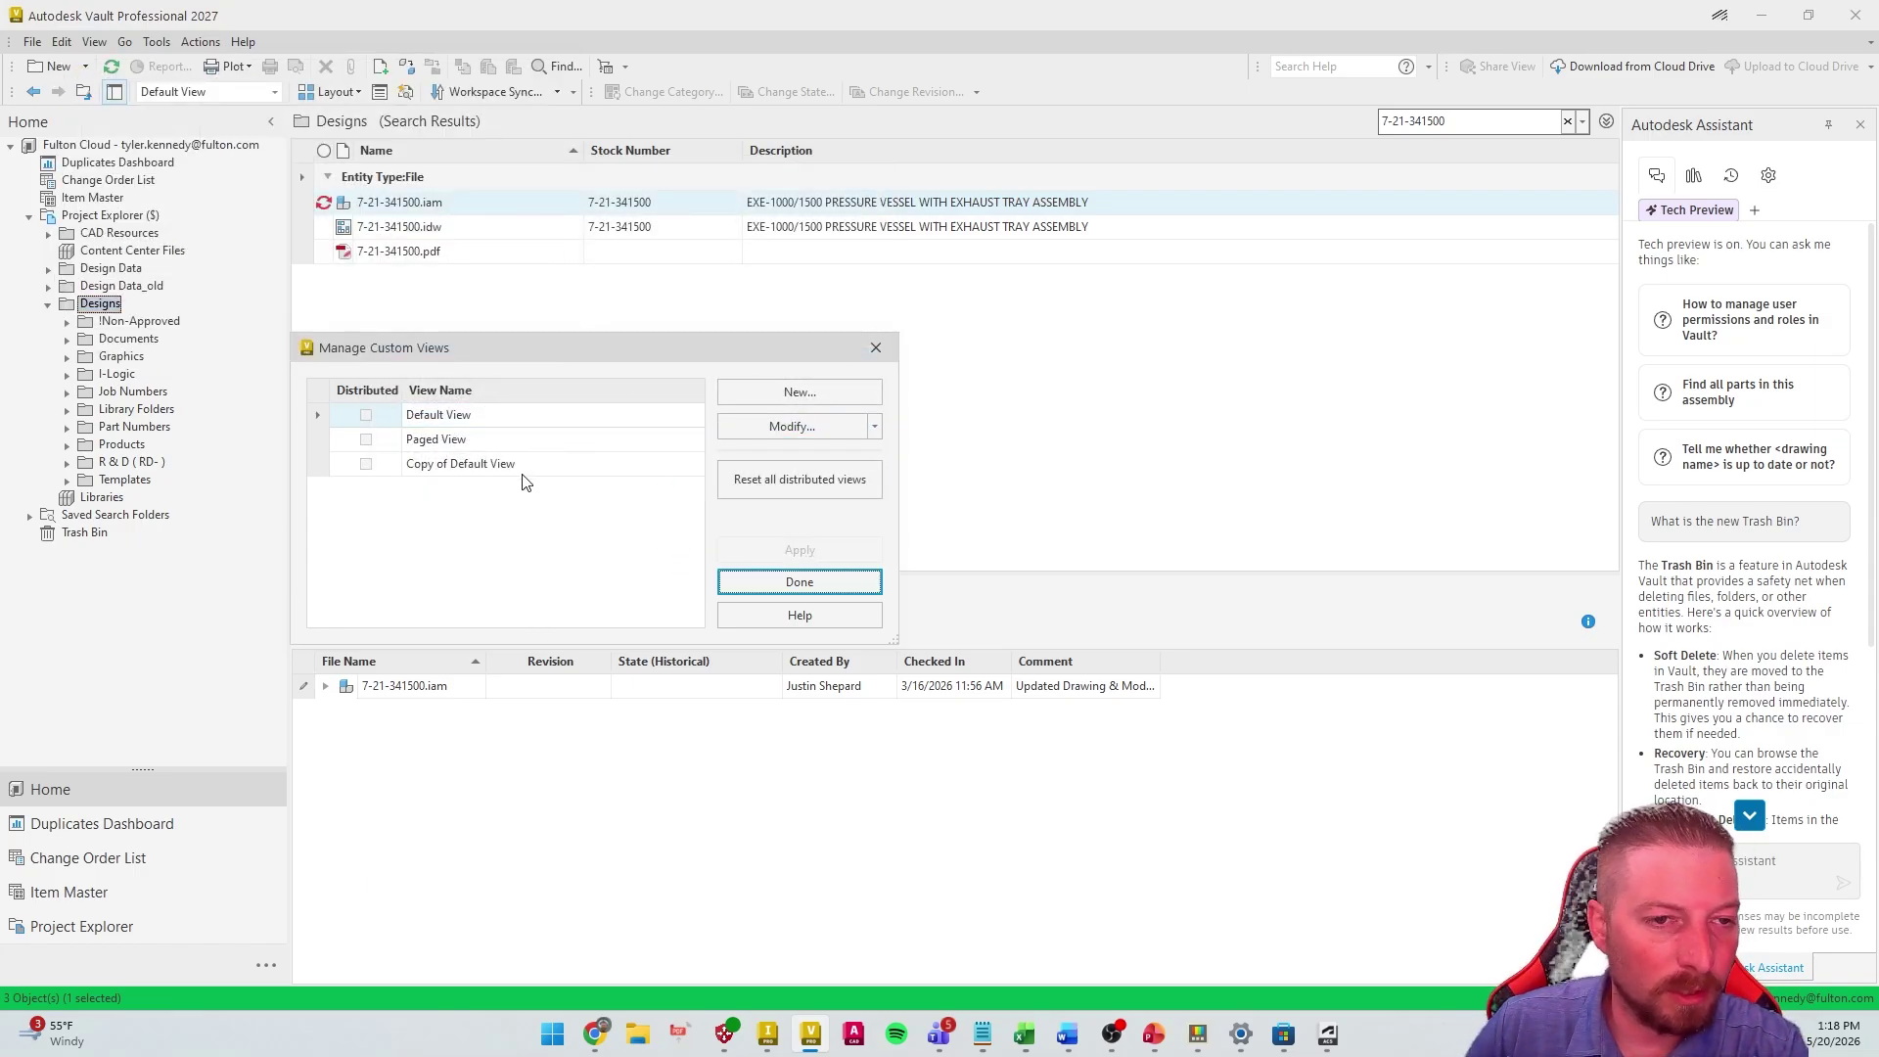
# Copy the Default View as a new custom view named Thumbnail
pyautogui.click(471, 416)
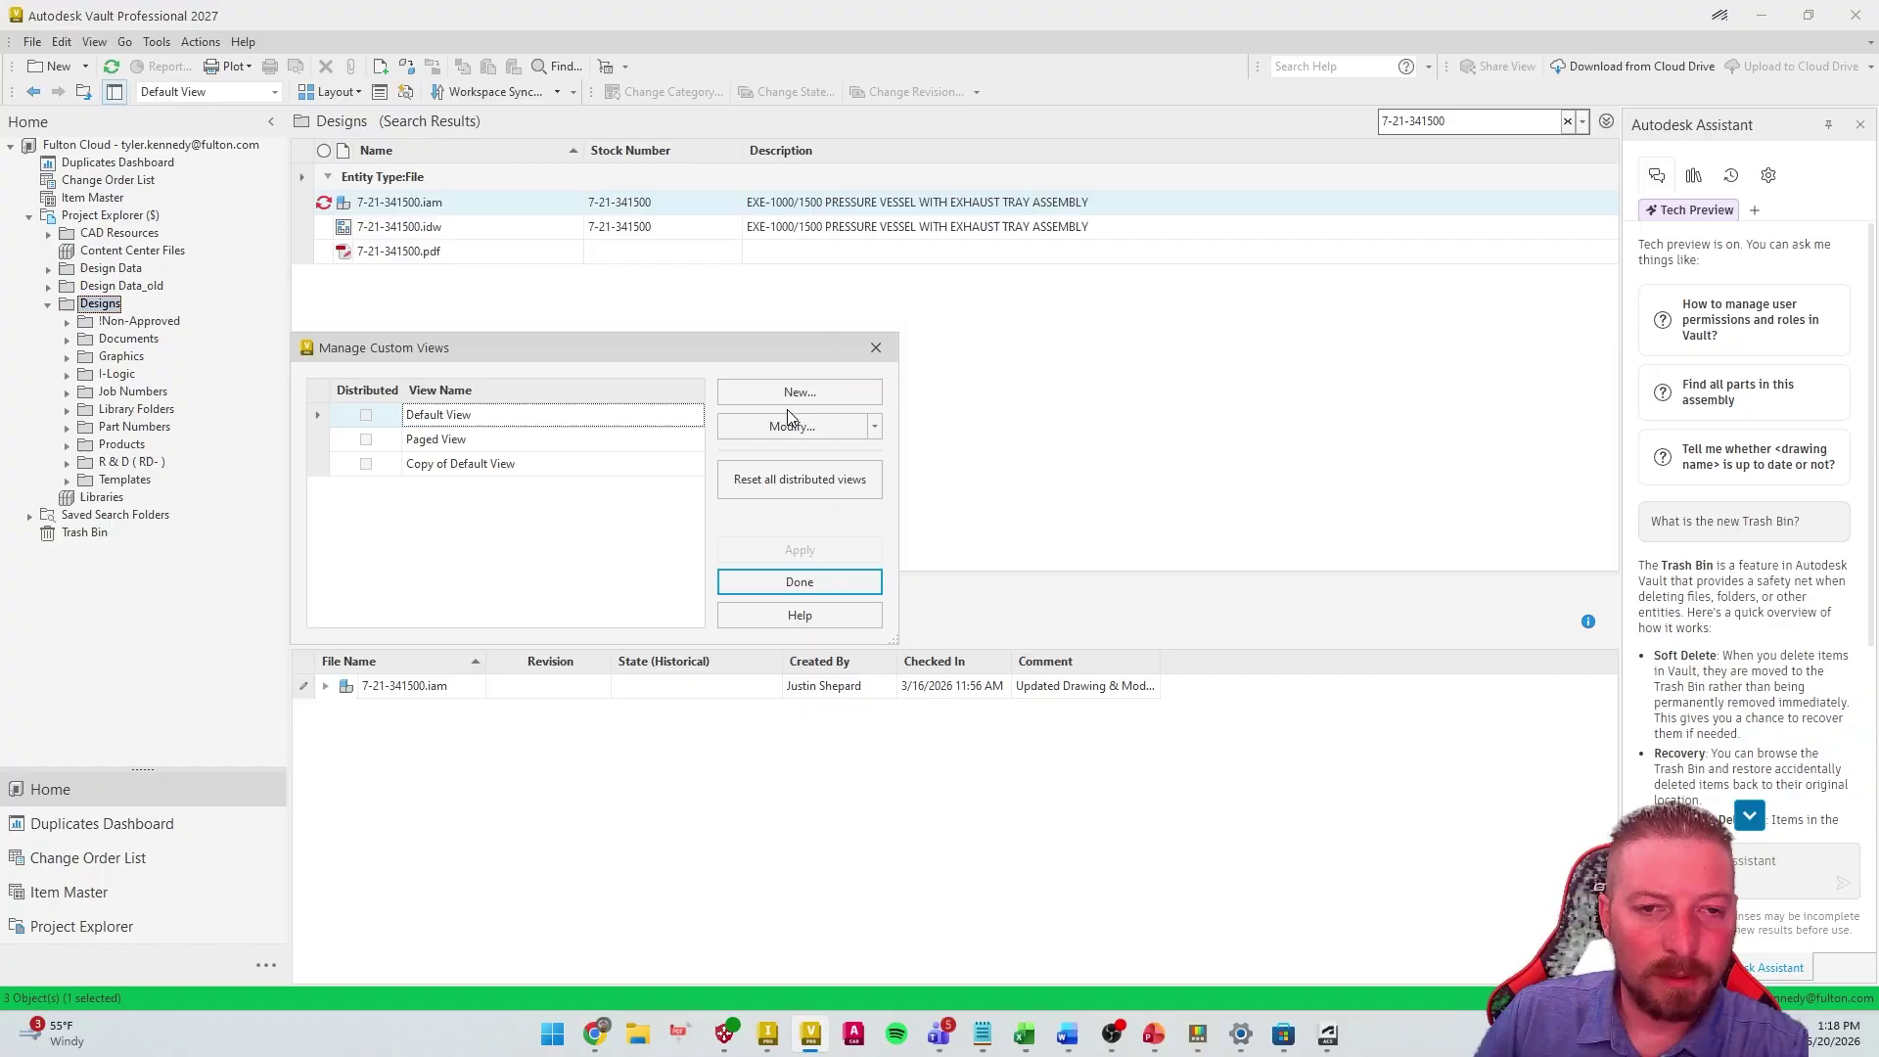
pyautogui.click(874, 427)
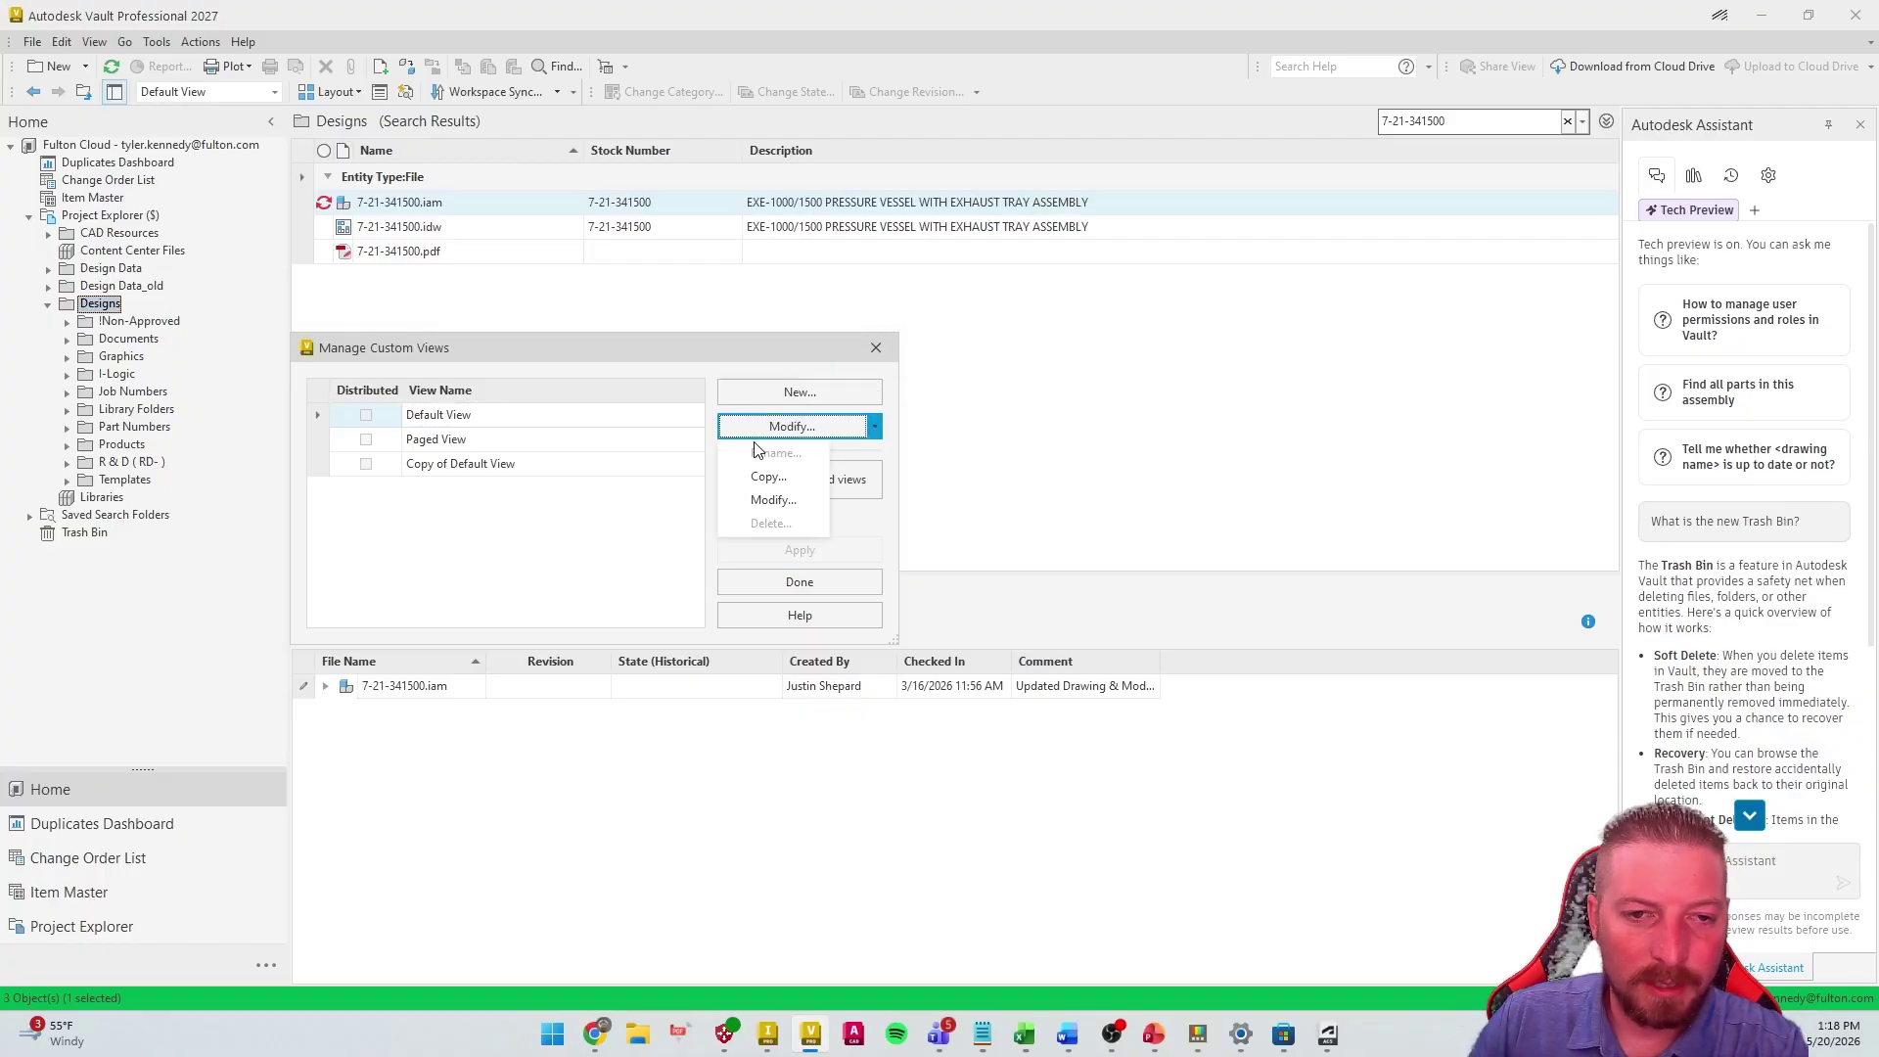
pyautogui.click(765, 476)
pyautogui.write('T')
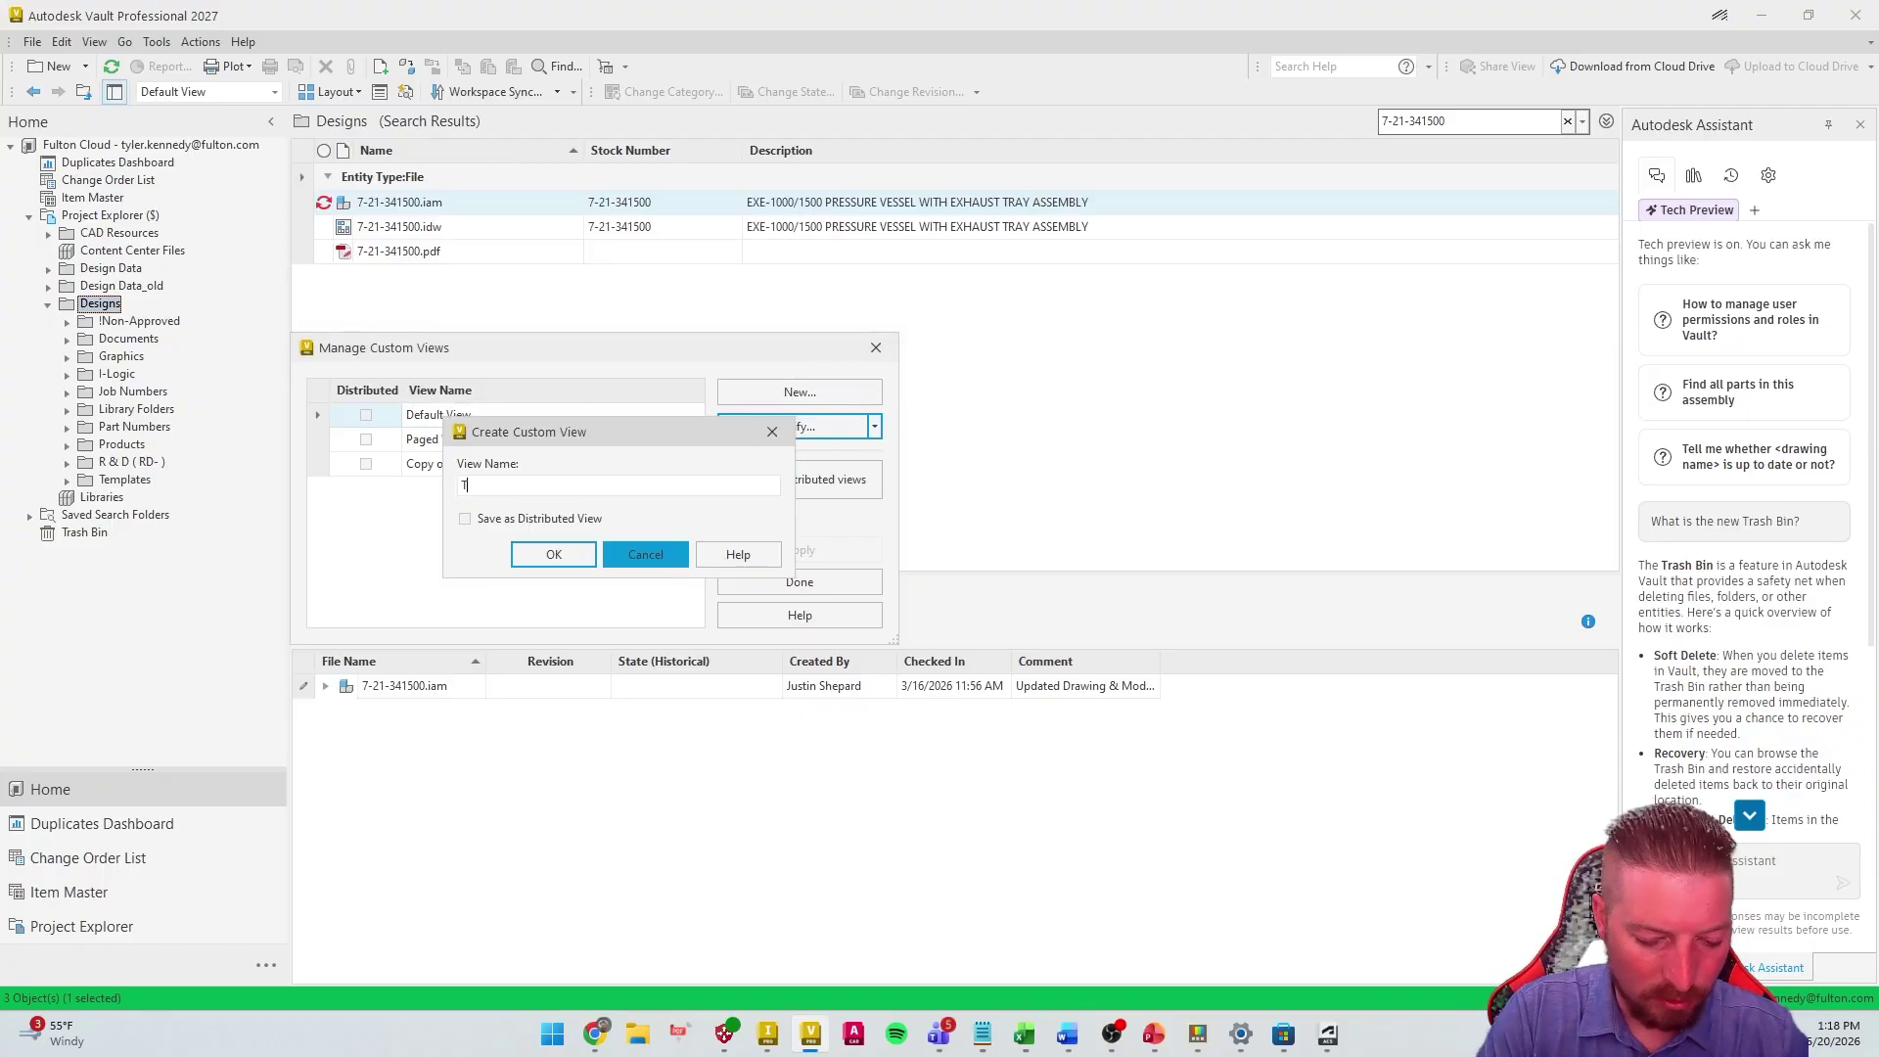
pyautogui.write('humbnail')
pyautogui.press('Return')
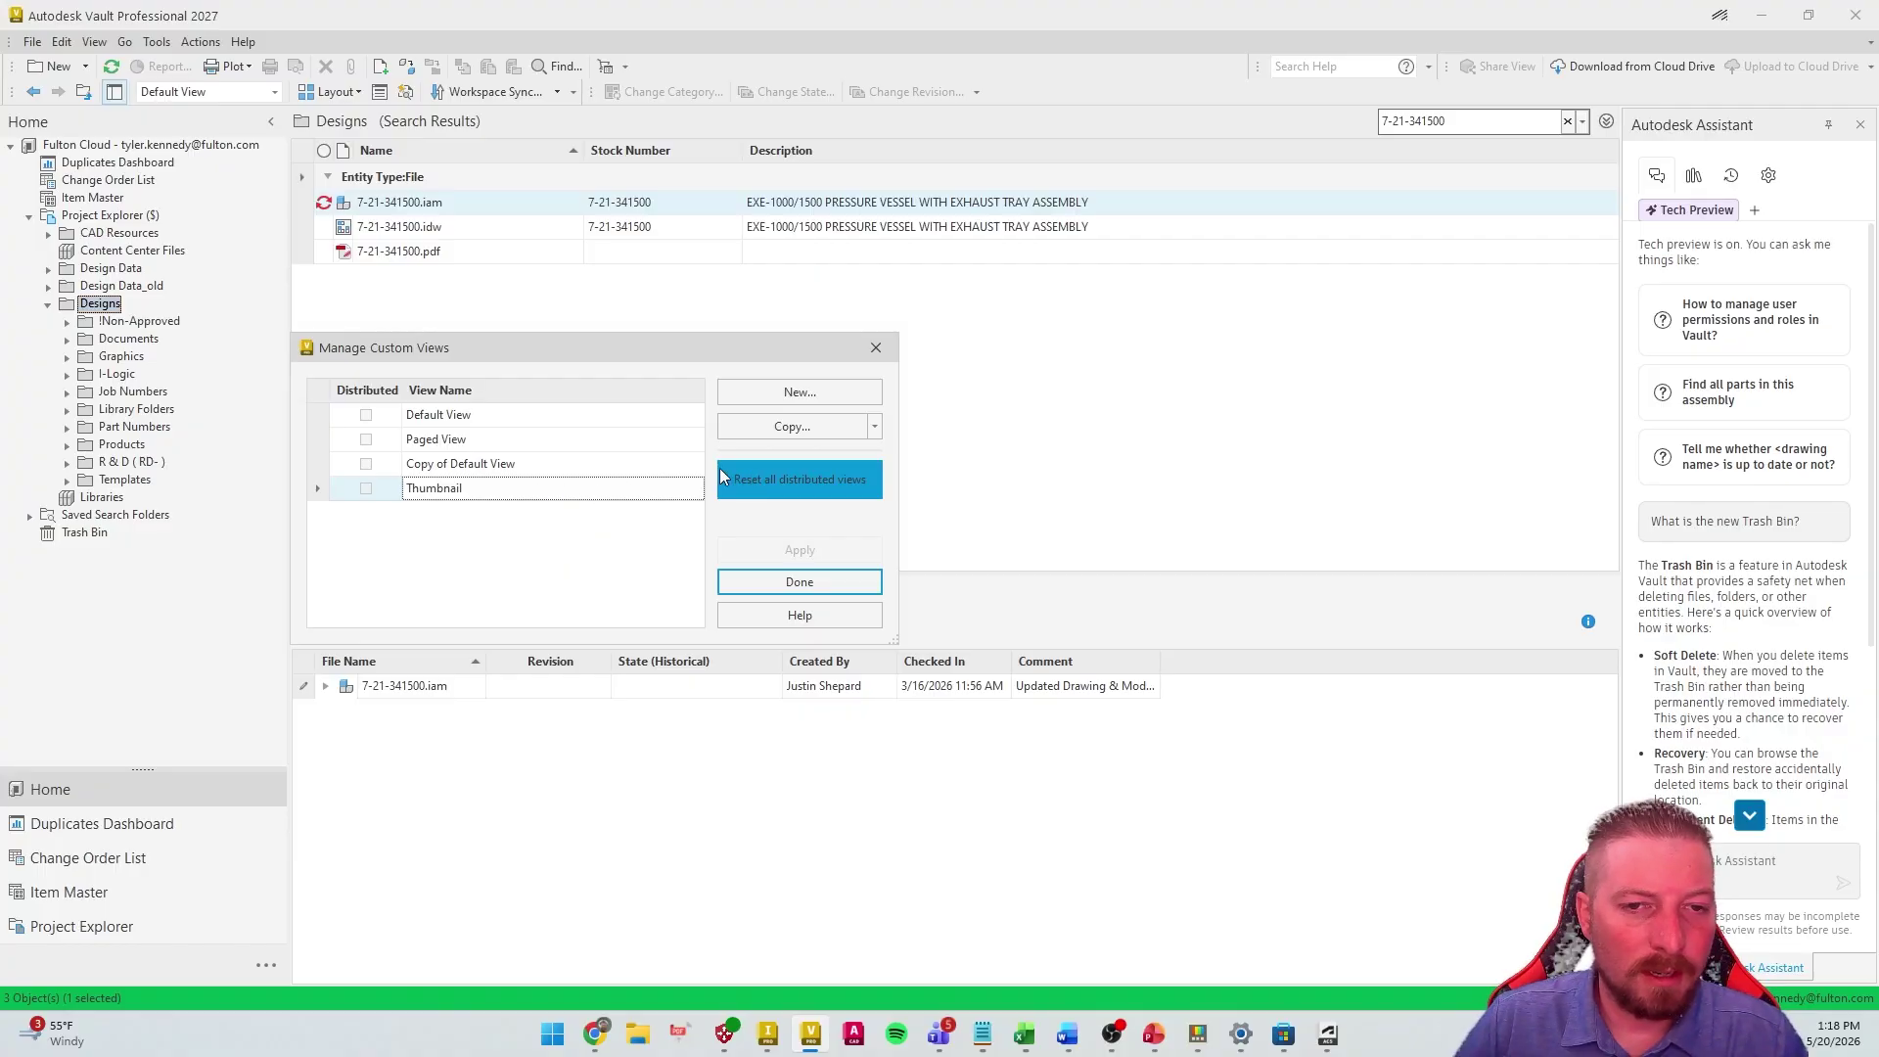
# Add the Thumbnail field from the Files fields to the Thumbnail view's shown fields
pyautogui.doubleClick(429, 491)
pyautogui.click(256, 201)
pyautogui.click(357, 171)
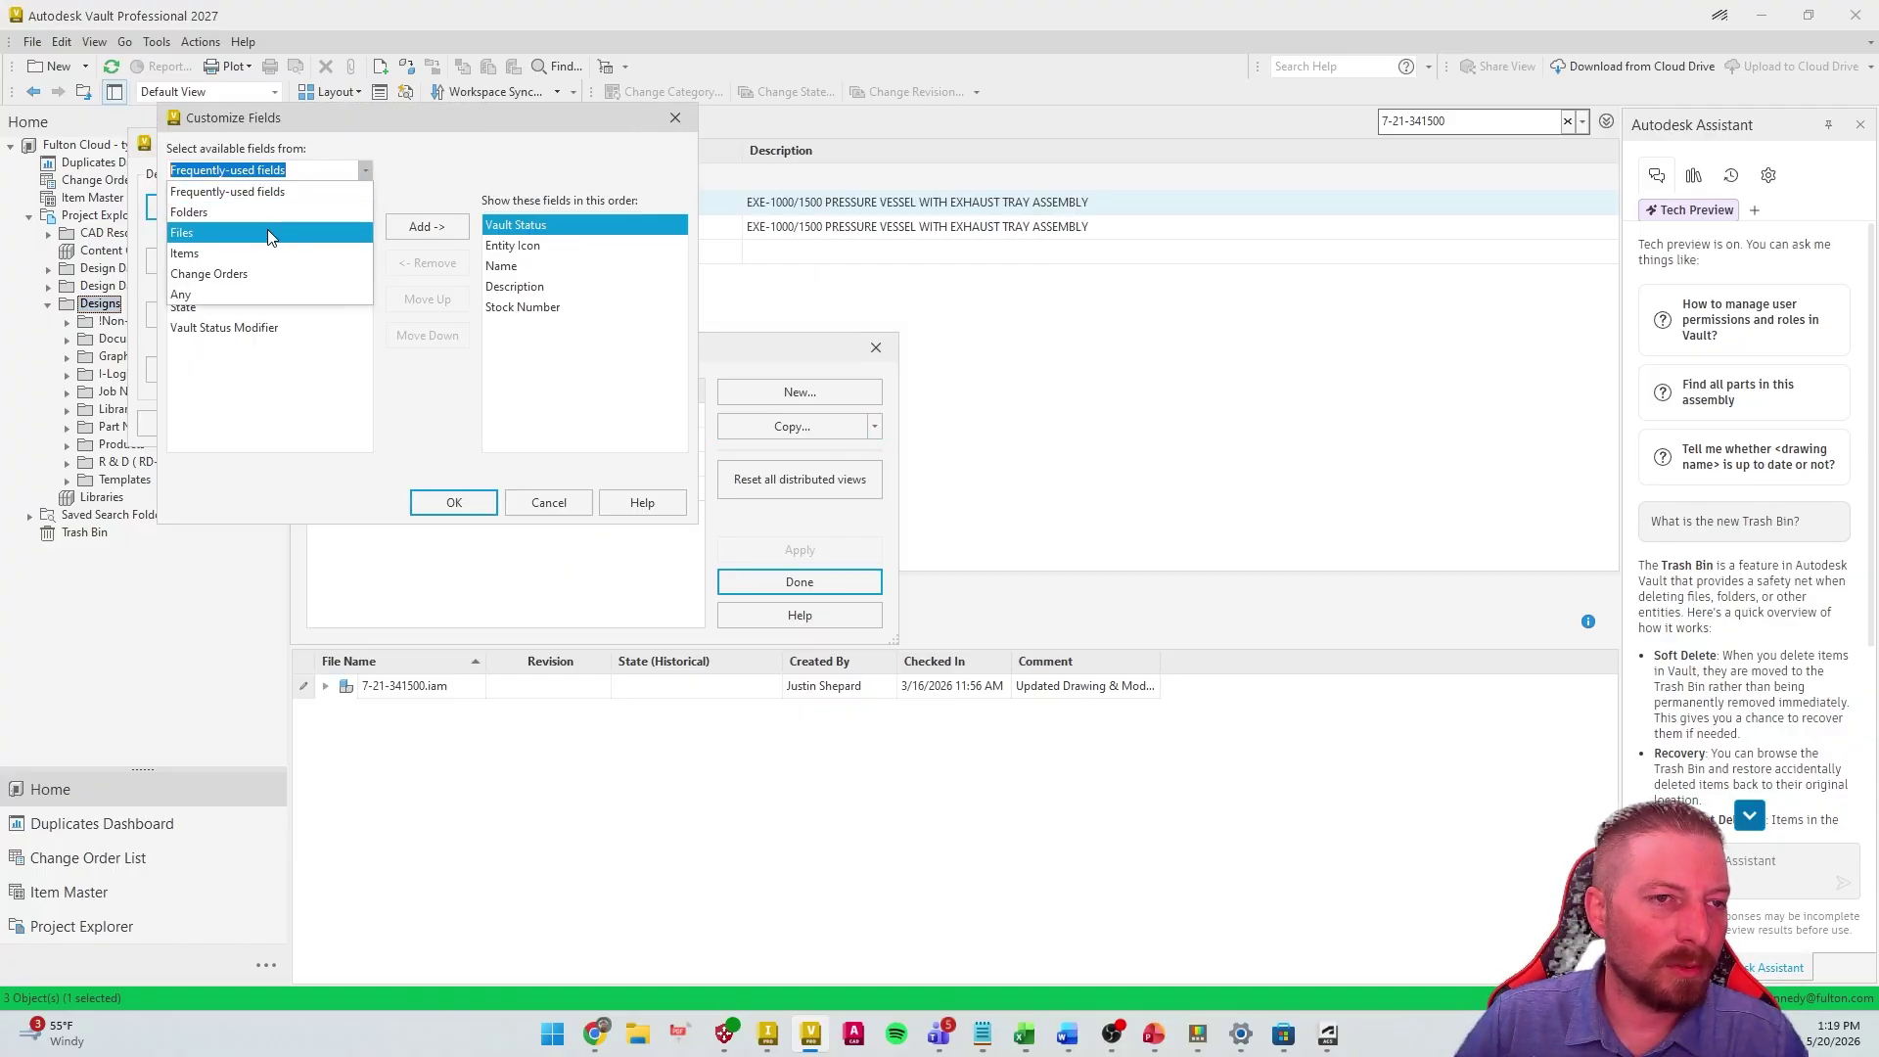
pyautogui.click(273, 240)
pyautogui.click(260, 282)
pyautogui.press('t')
pyautogui.scroll(-2, 262, 382)
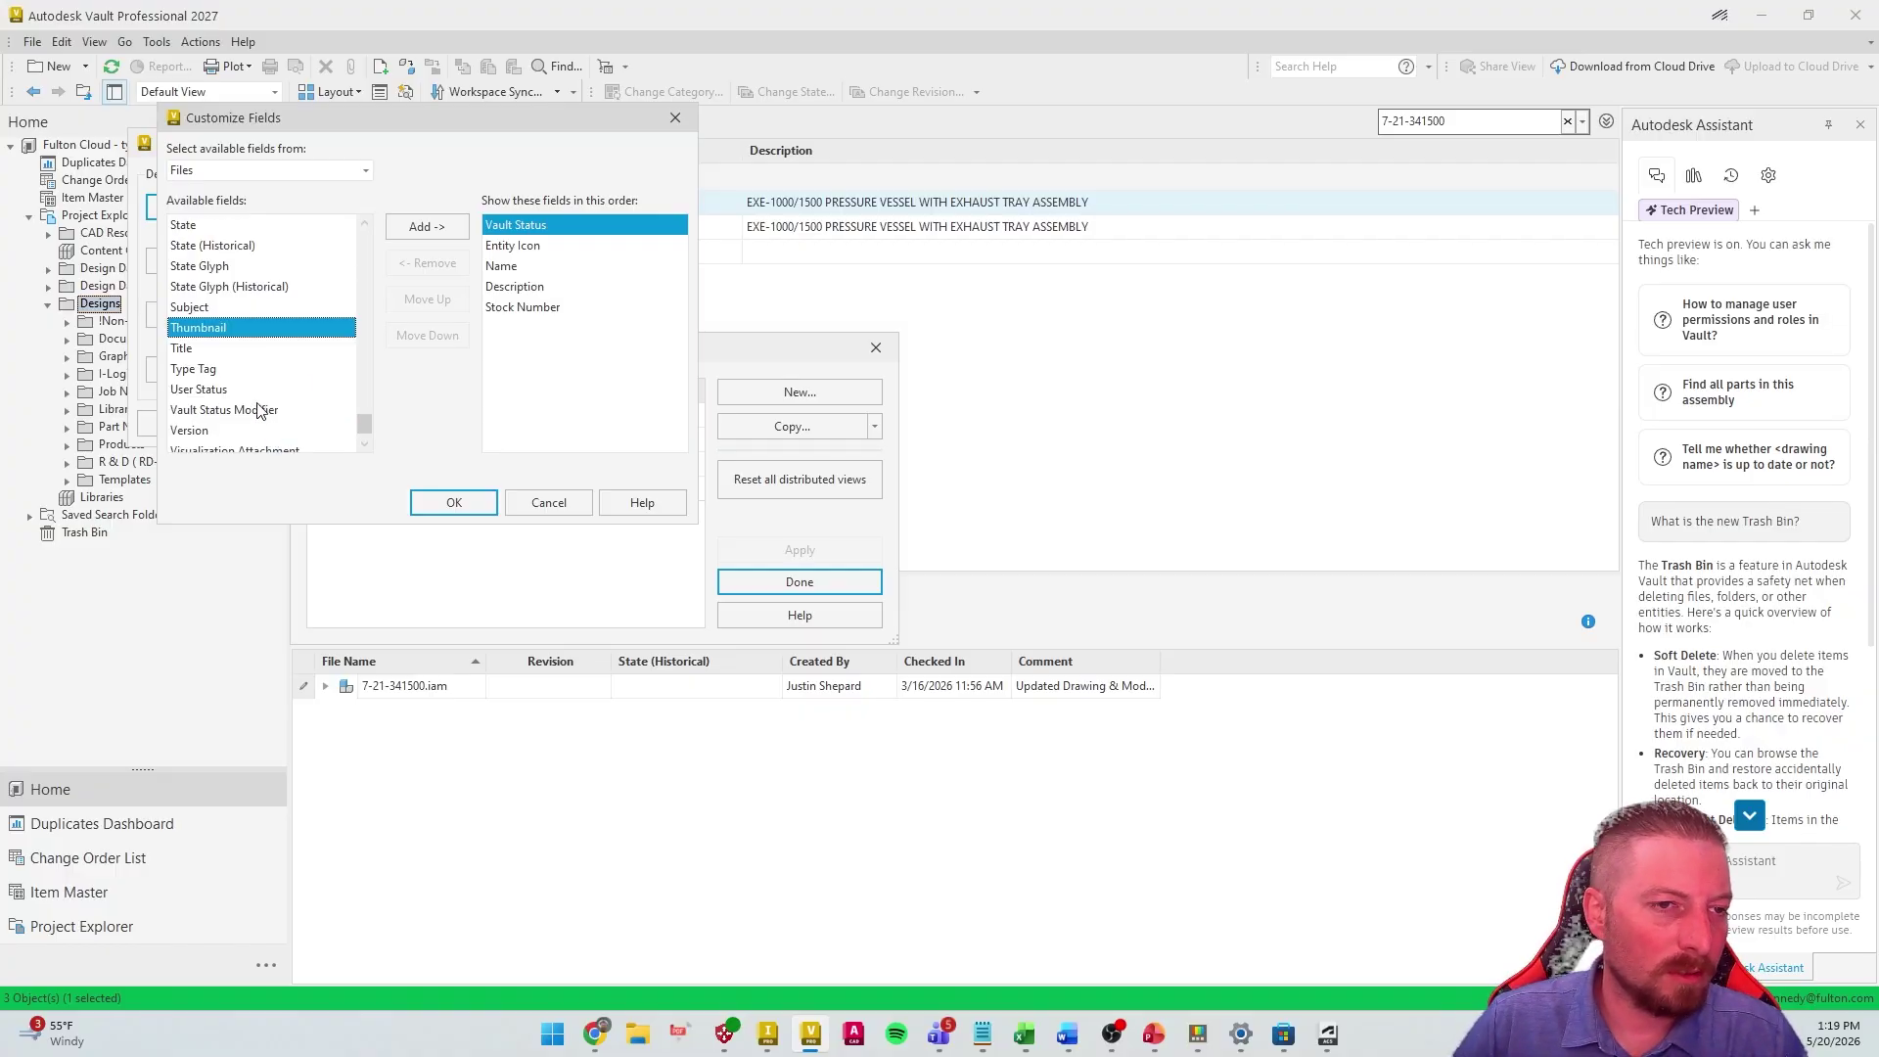
pyautogui.doubleClick(225, 327)
# Move the Thumbnail field directly after Name, accept the customization and close the custom views manager
pyautogui.click(430, 301)
pyautogui.click(430, 302)
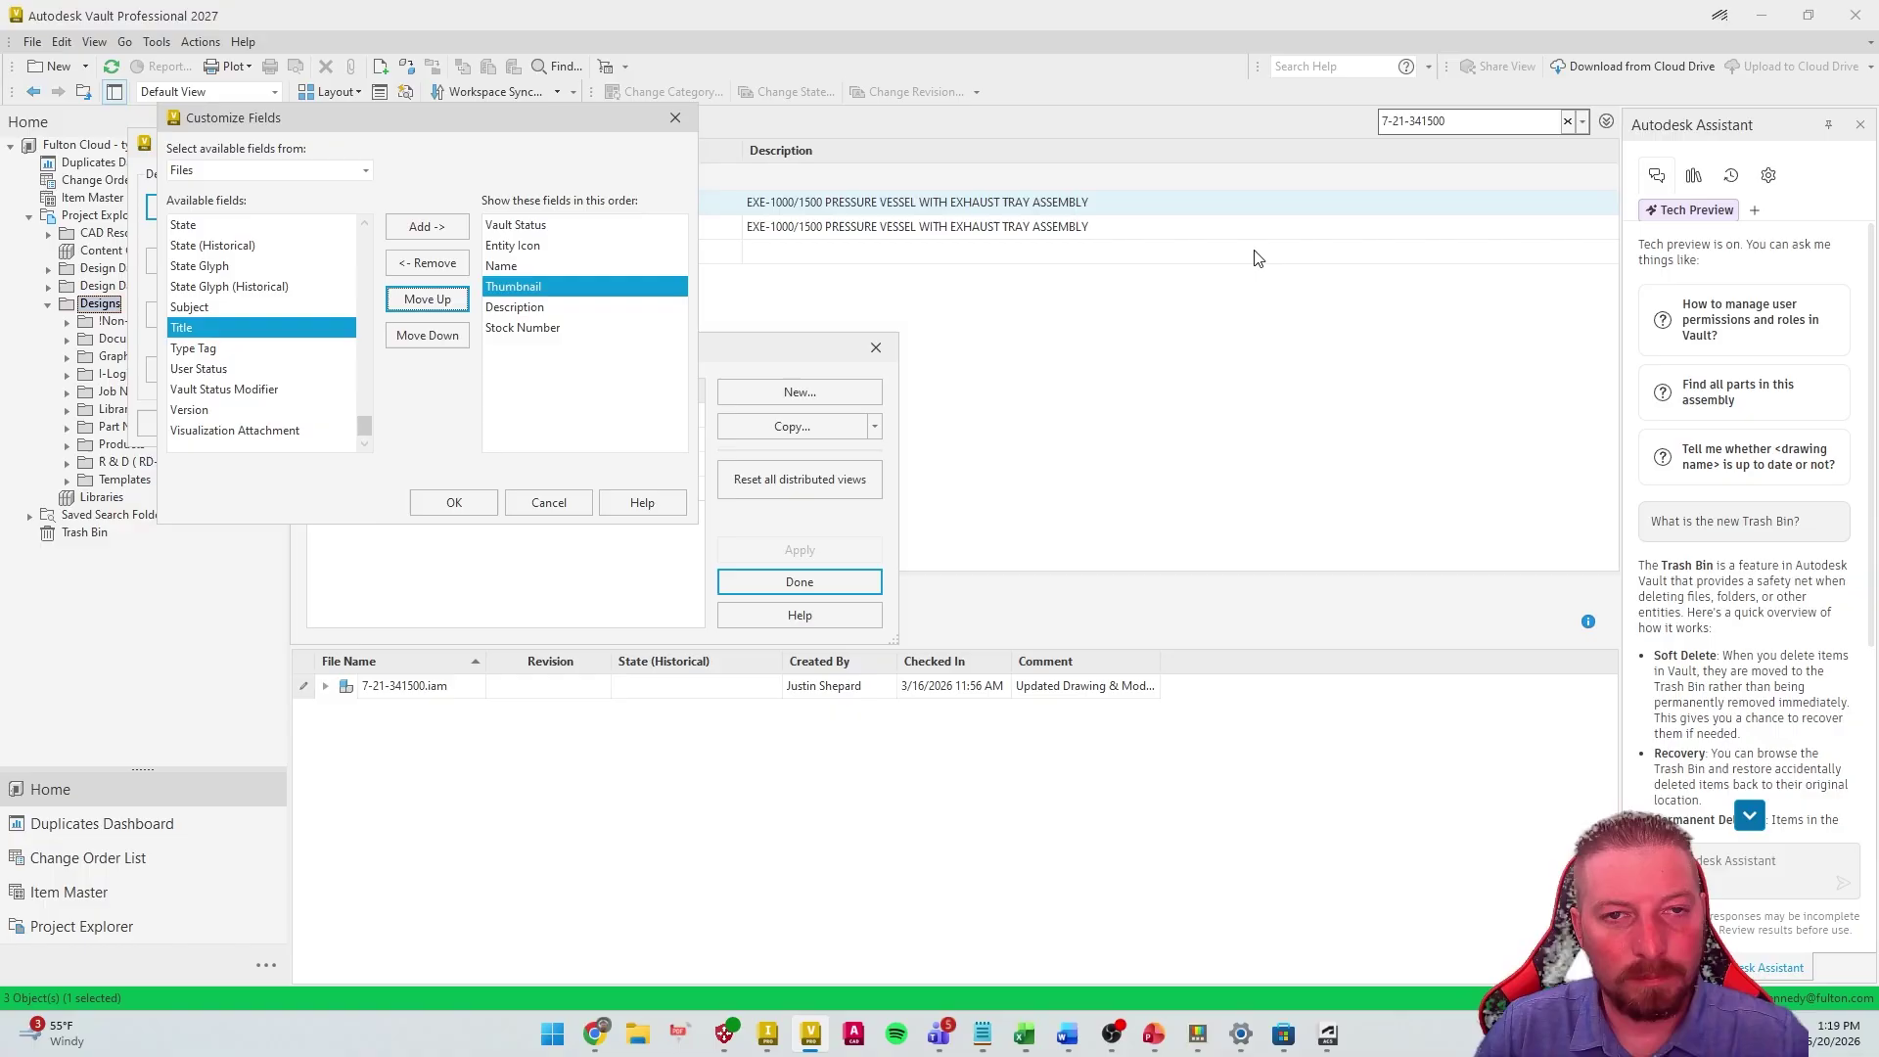
pyautogui.click(484, 503)
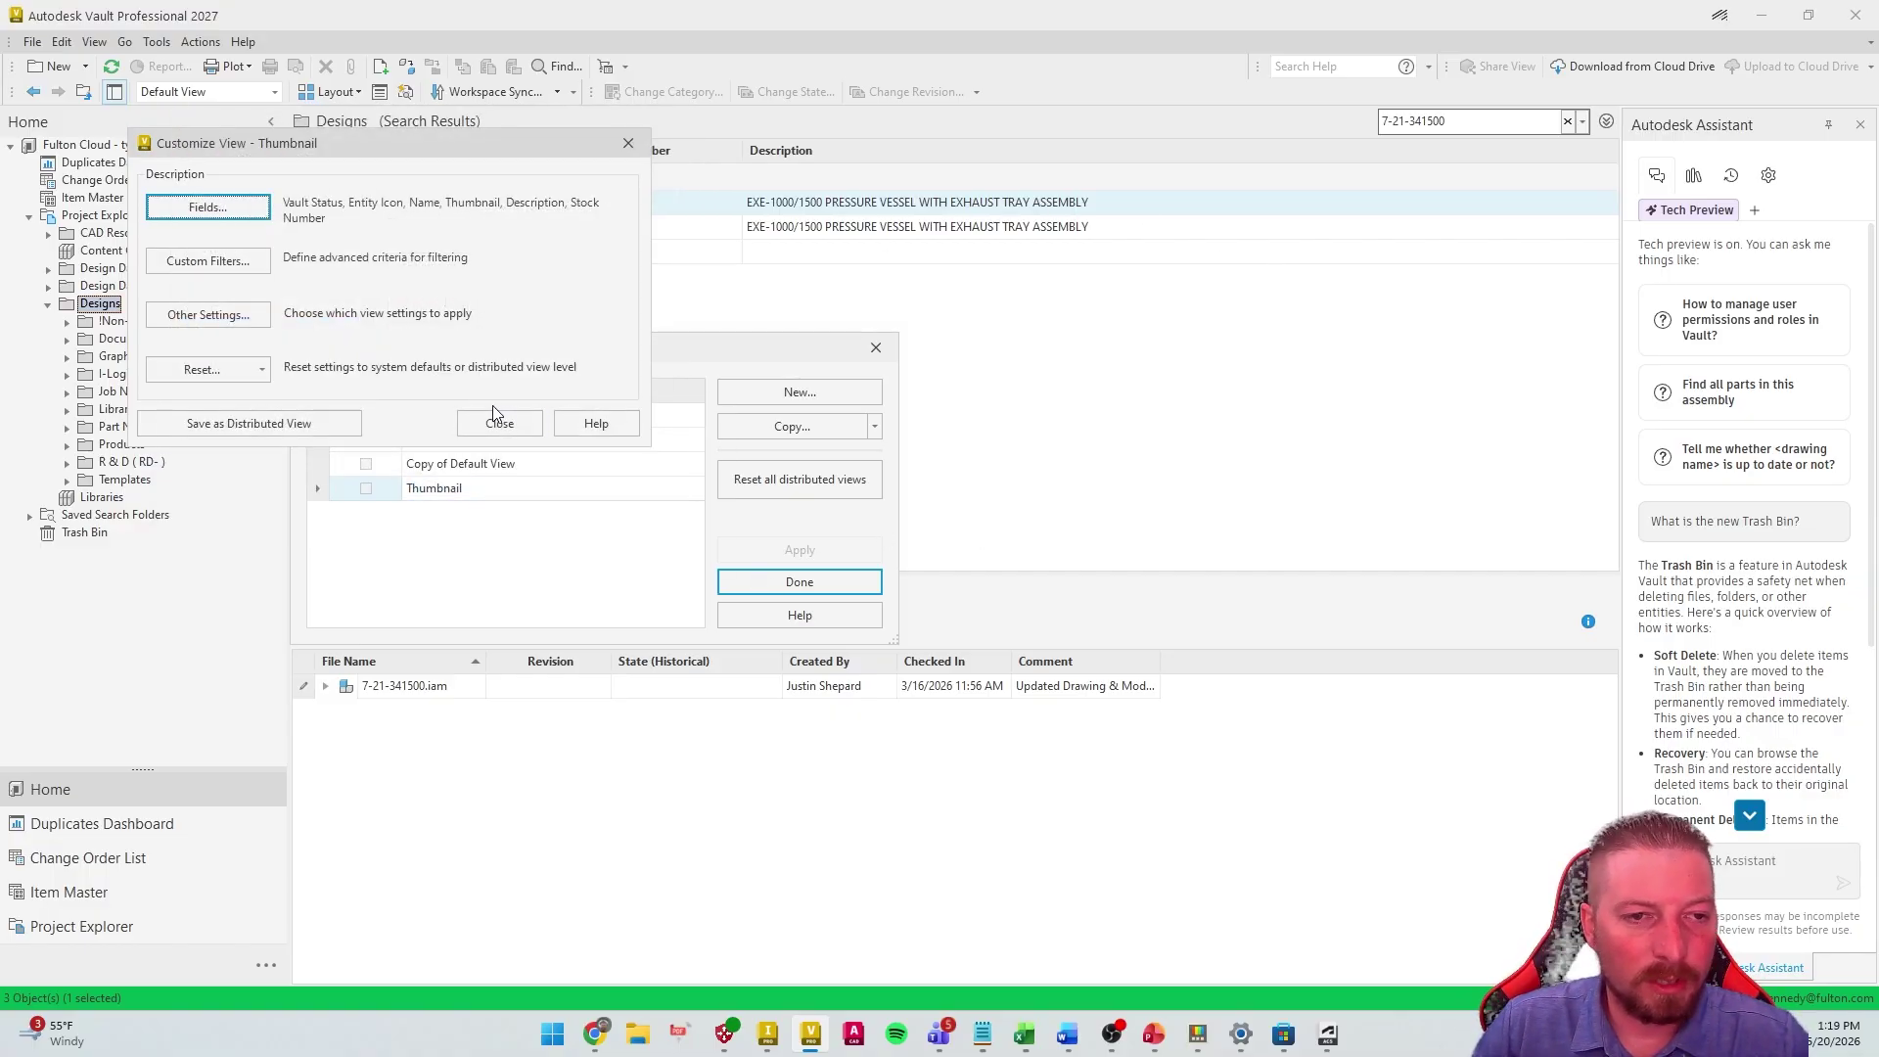
pyautogui.click(493, 416)
pyautogui.click(799, 581)
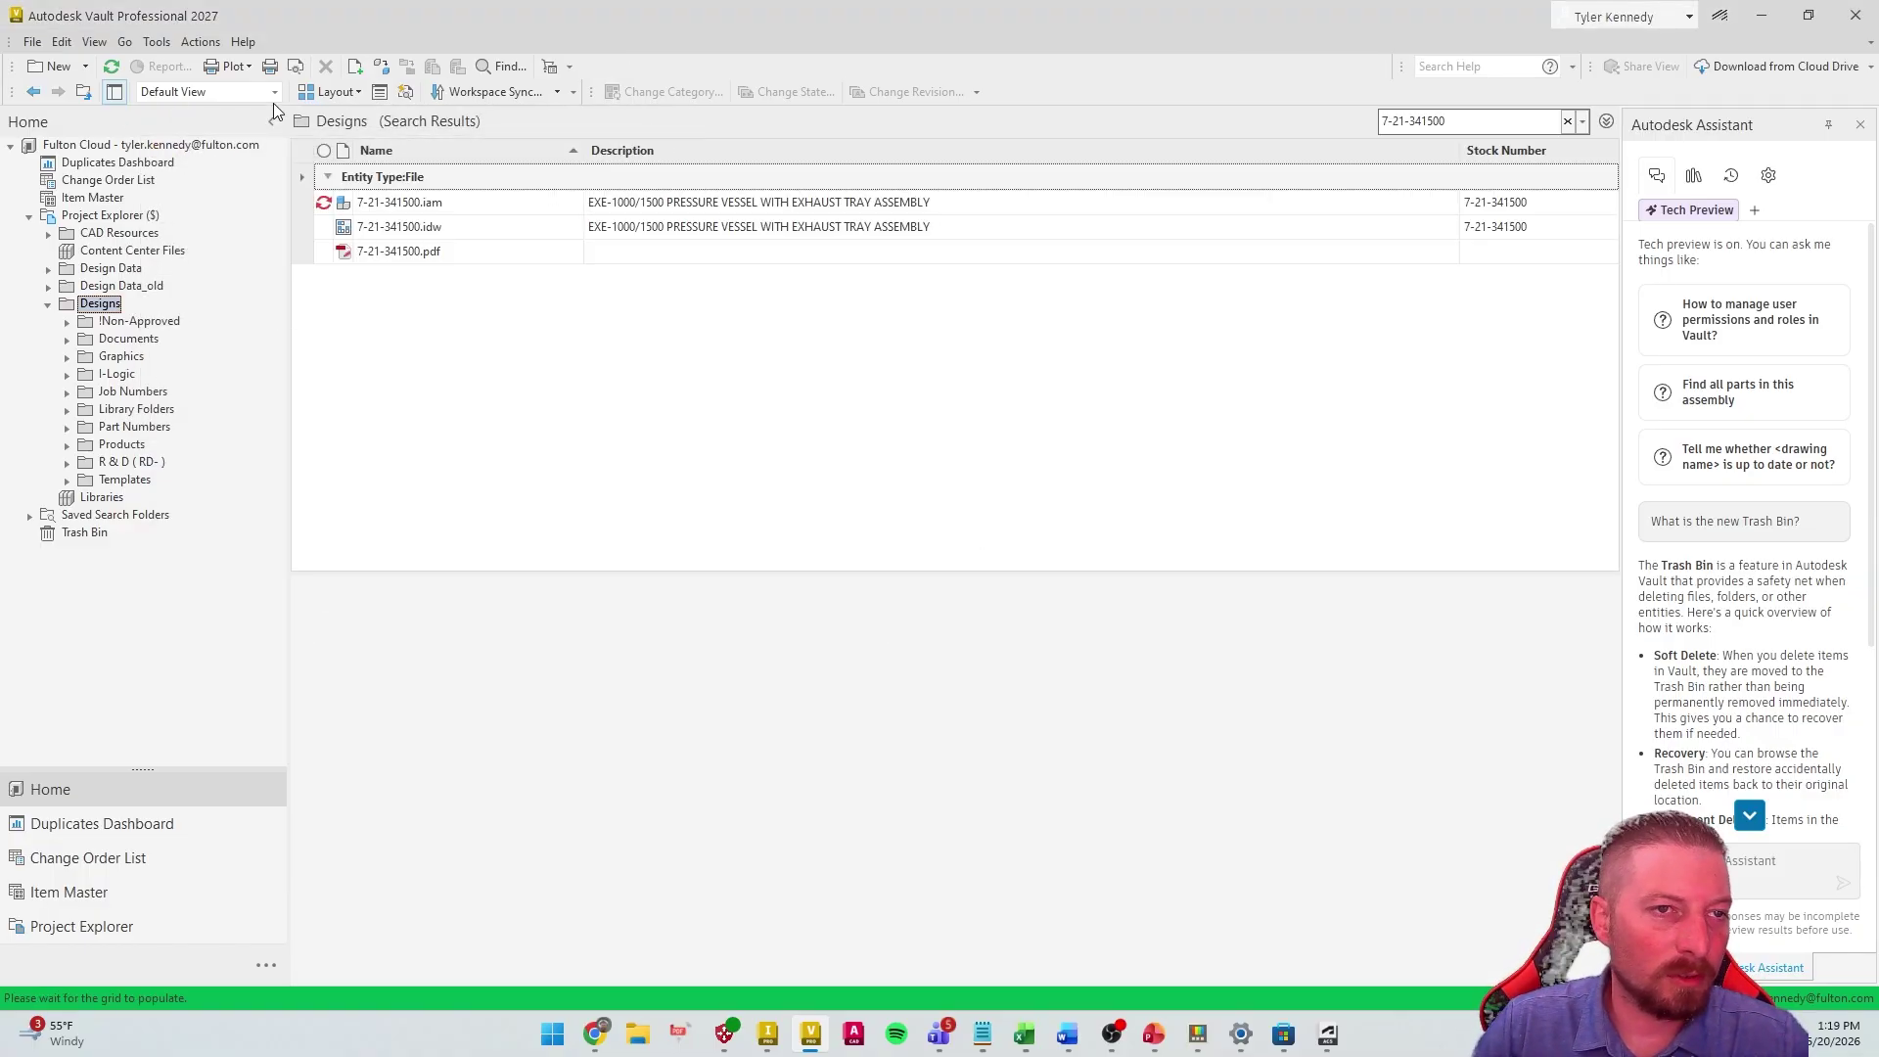
# Display the search results in the Thumbnail view and return to Default View
pyautogui.click(274, 91)
pyautogui.click(220, 190)
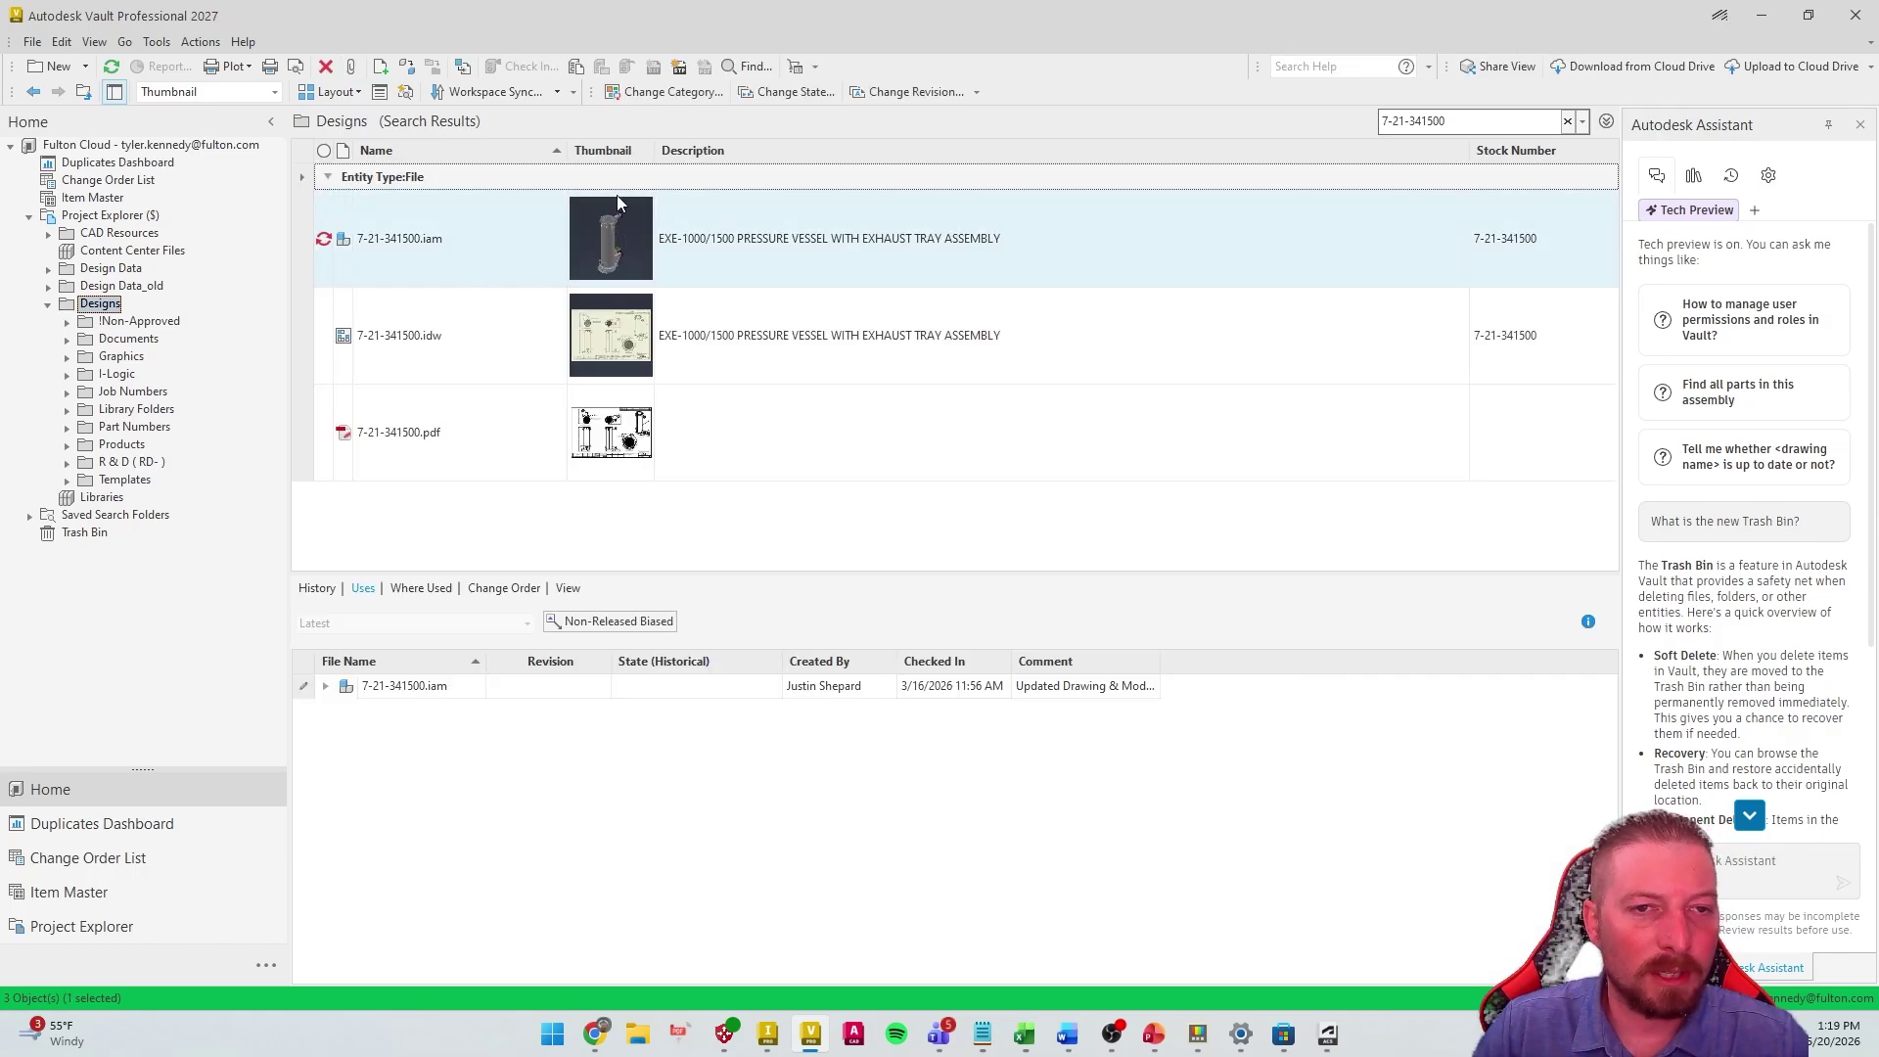
pyautogui.click(274, 91)
pyautogui.click(186, 109)
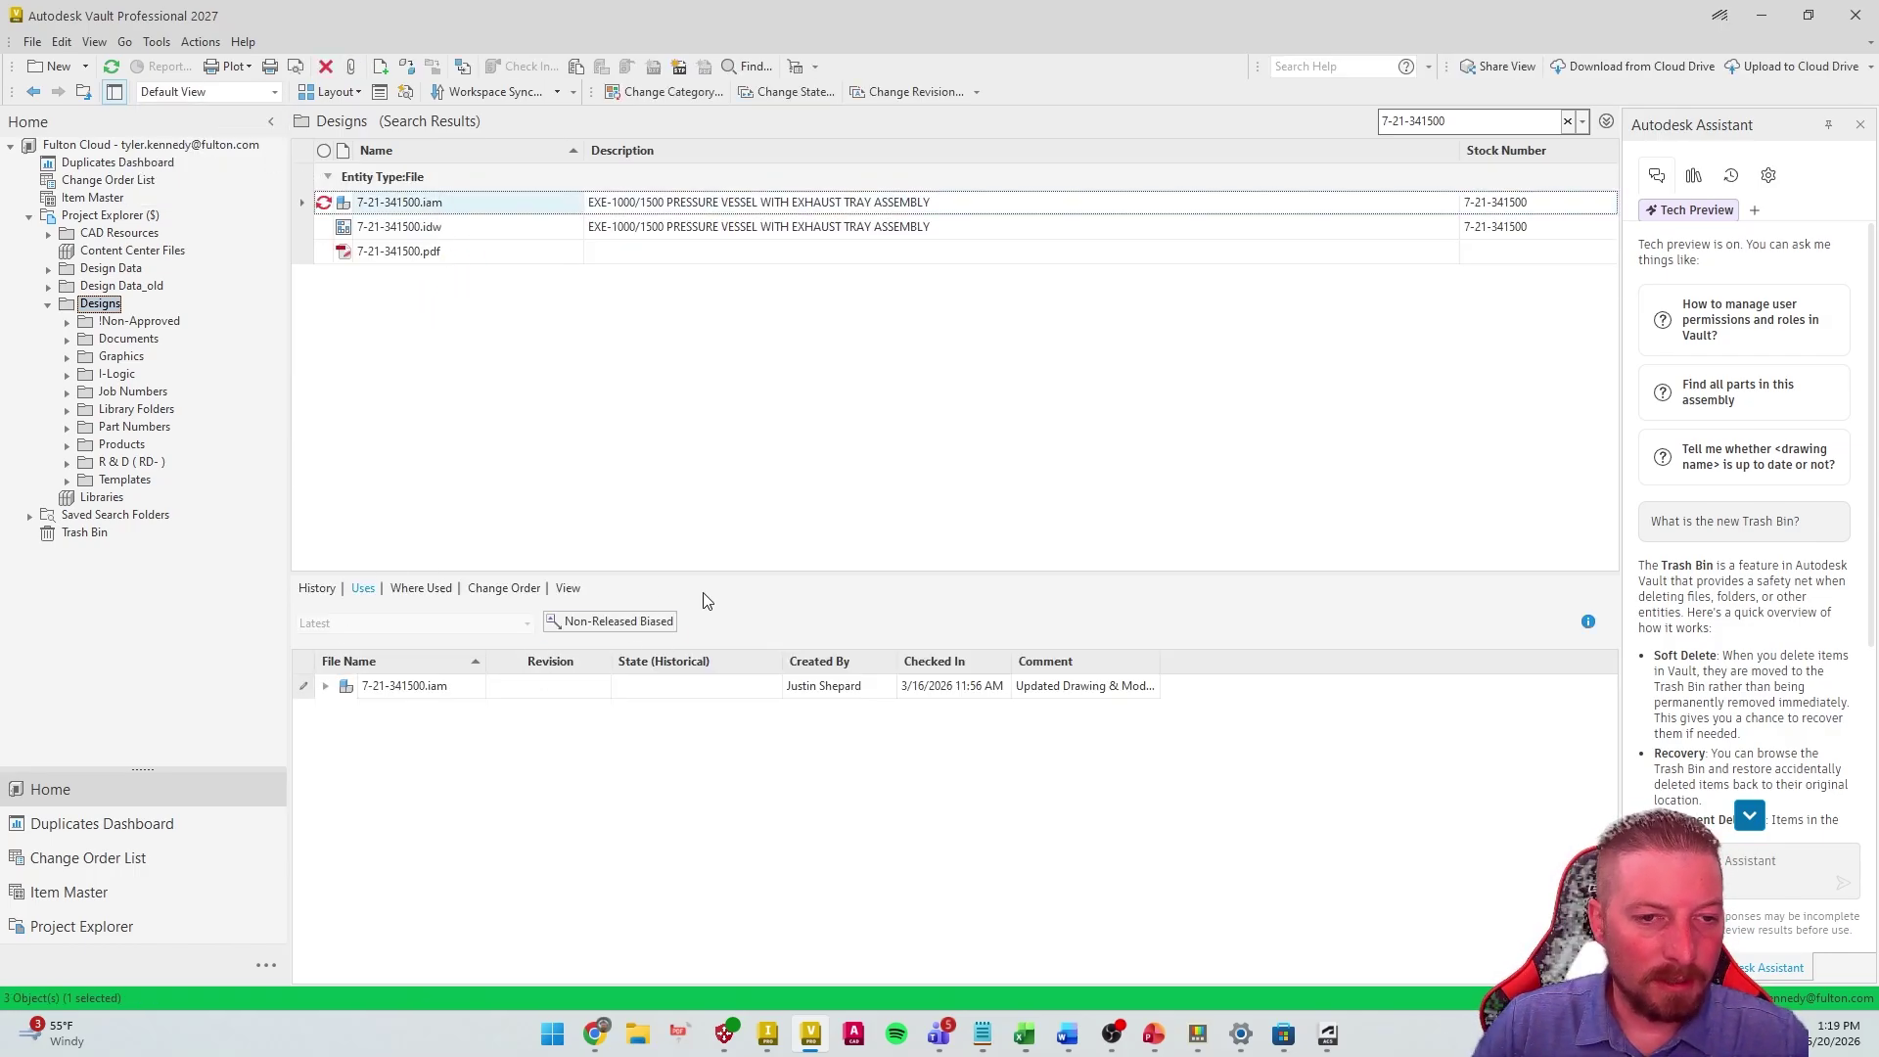
# Enlarge the details pane and show all versions in the history of 7-21-341500.iam to review their check-in comments
pyautogui.moveTo(738, 574); pyautogui.dragTo(721, 379)
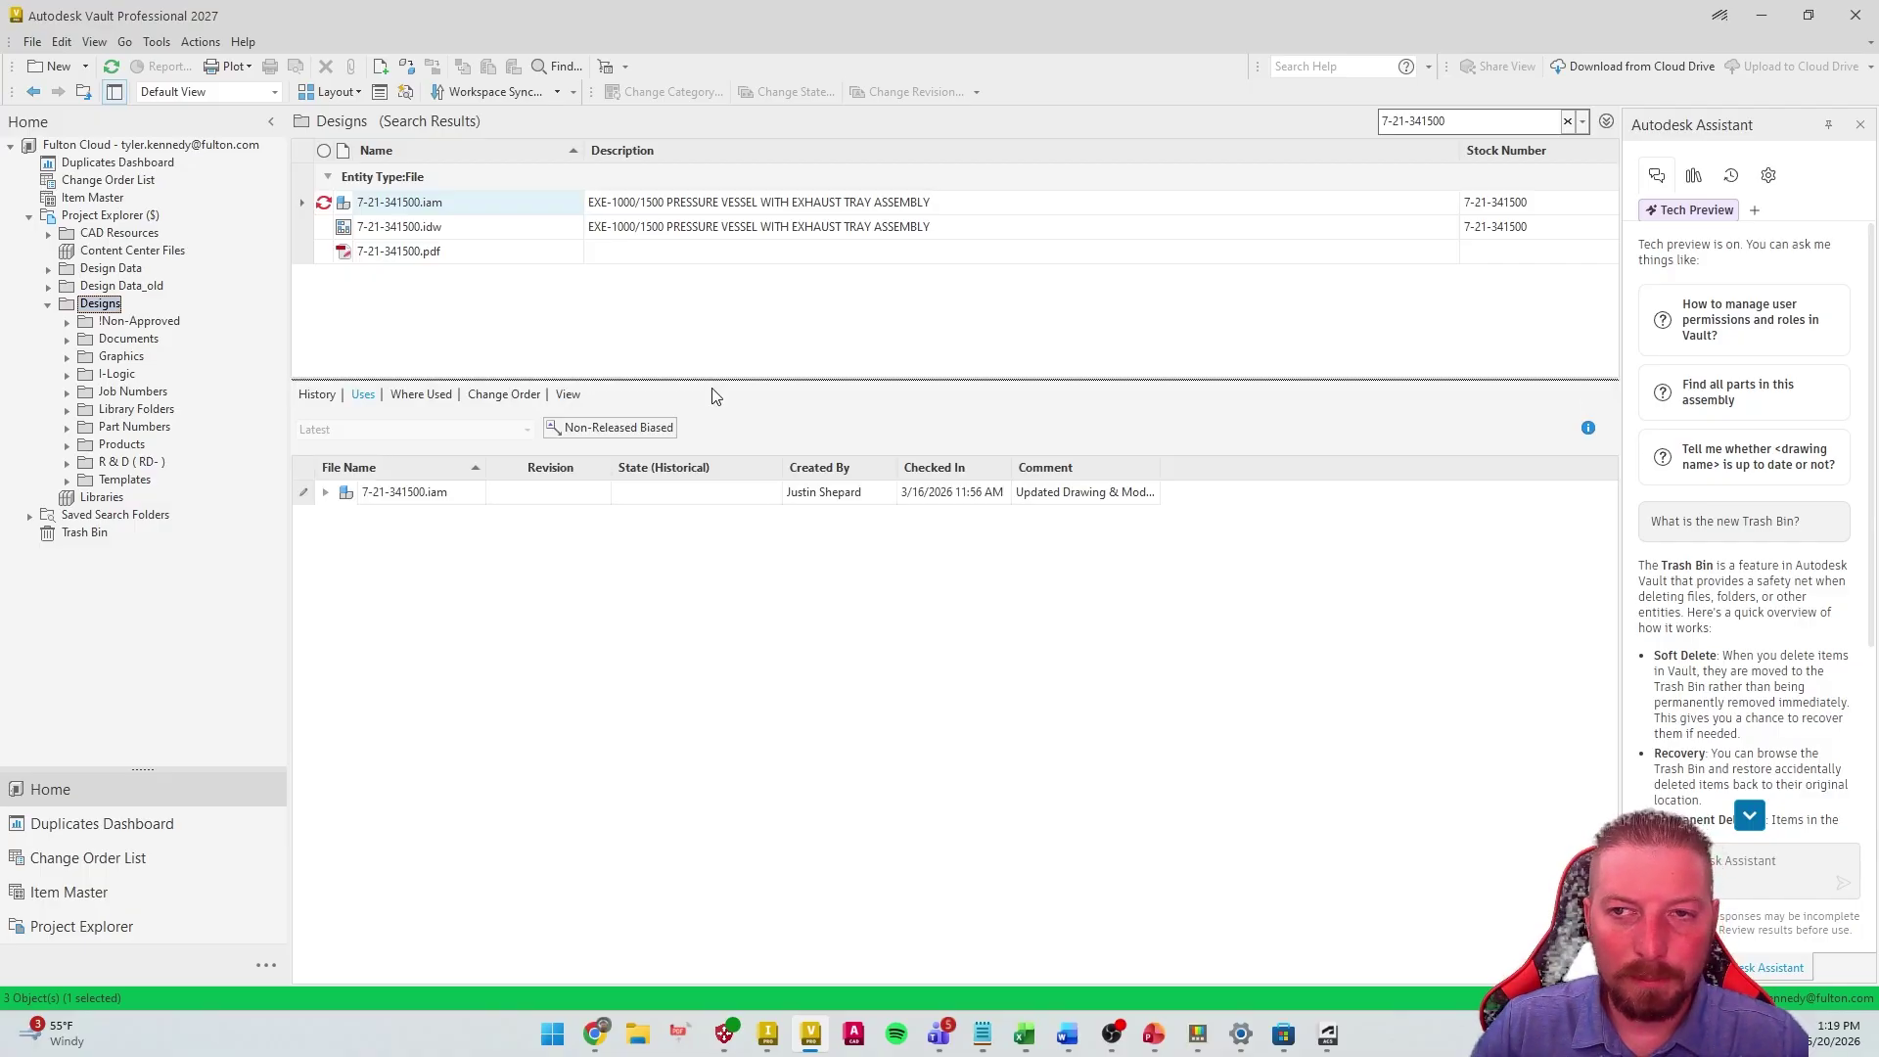
pyautogui.click(315, 394)
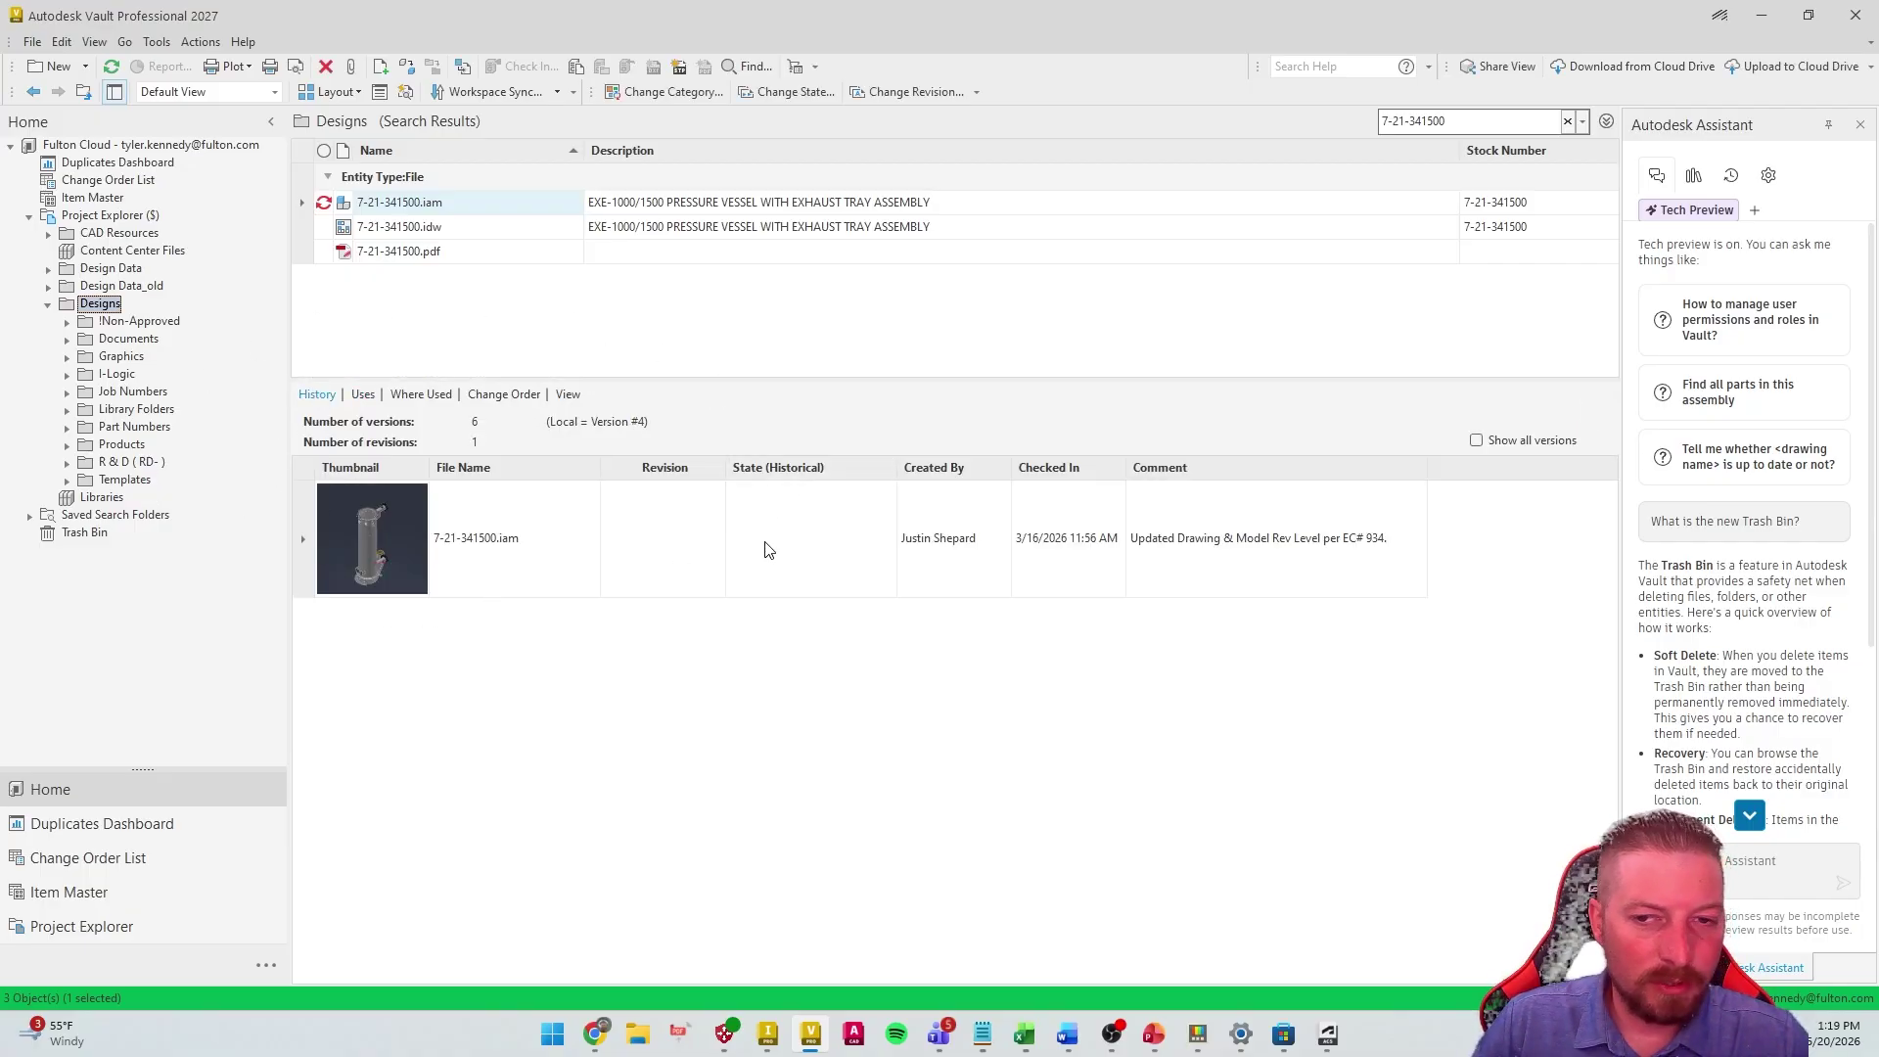
pyautogui.click(1476, 441)
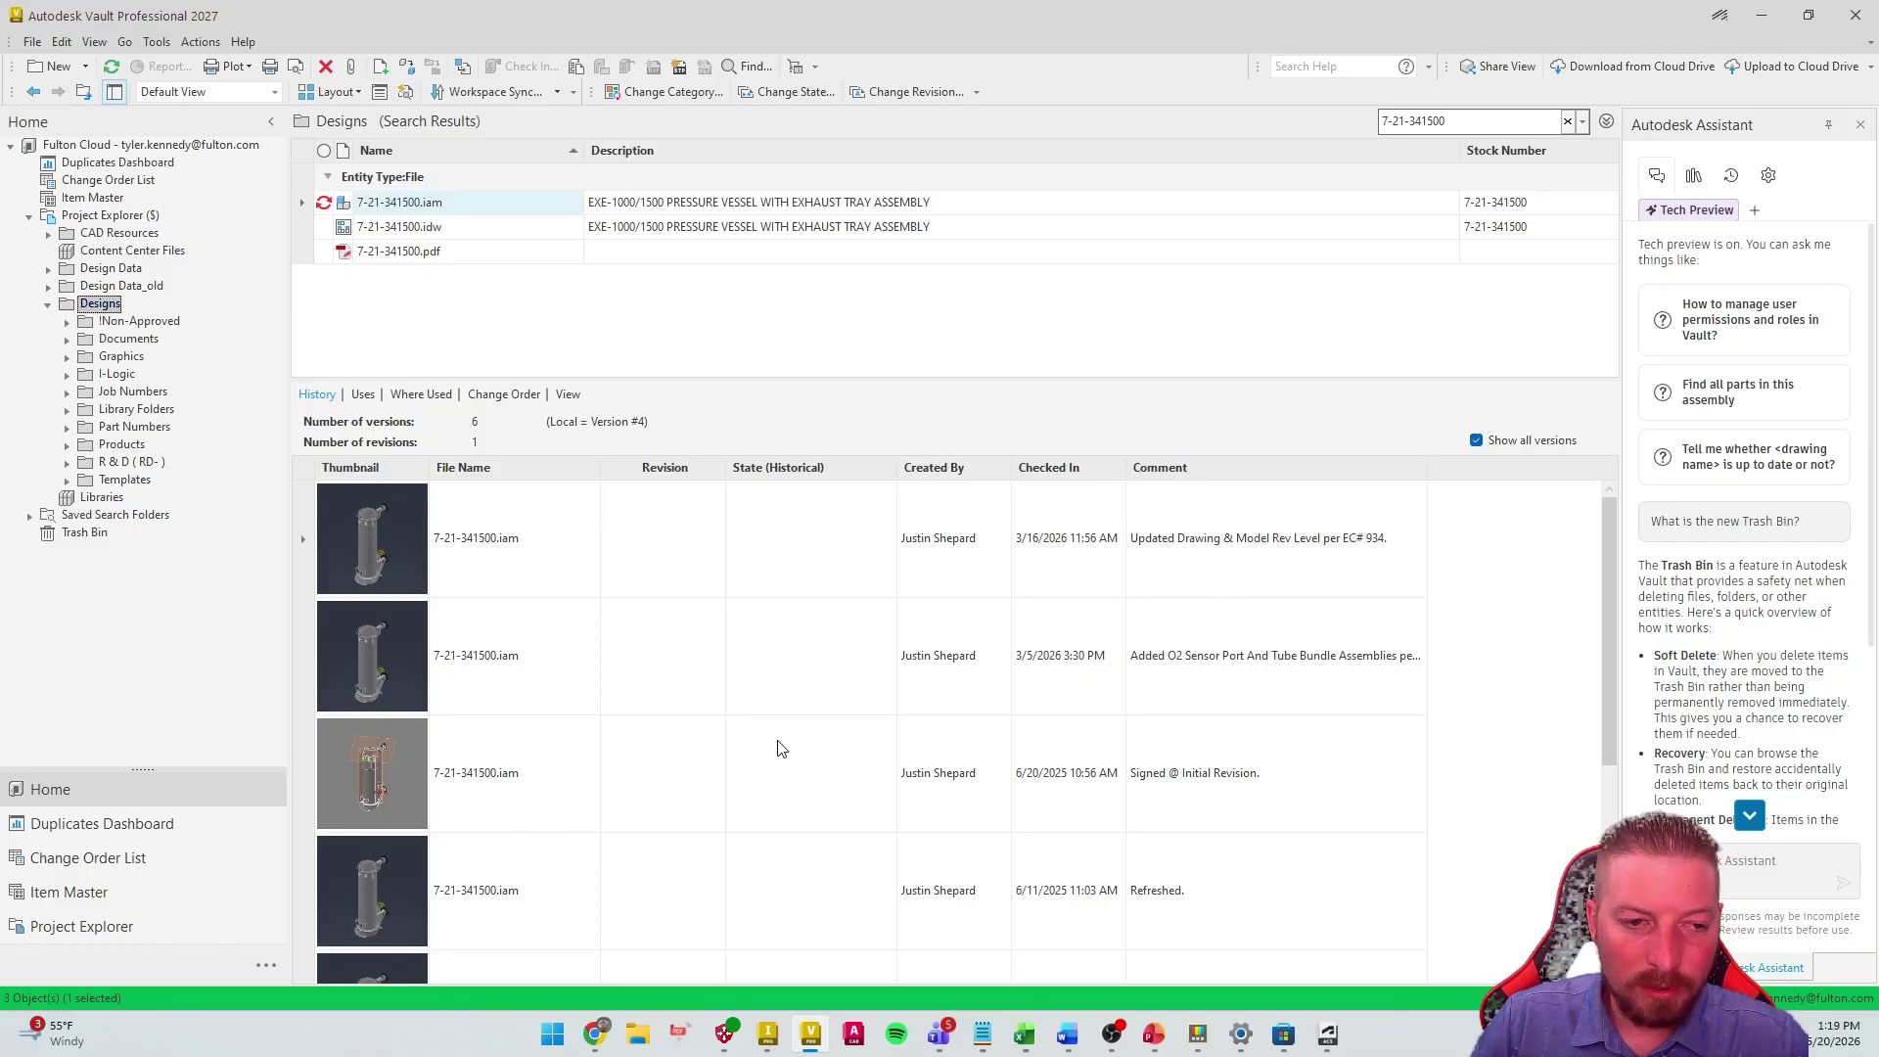
pyautogui.scroll(-2, 779, 746)
pyautogui.scroll(2, 1213, 685)
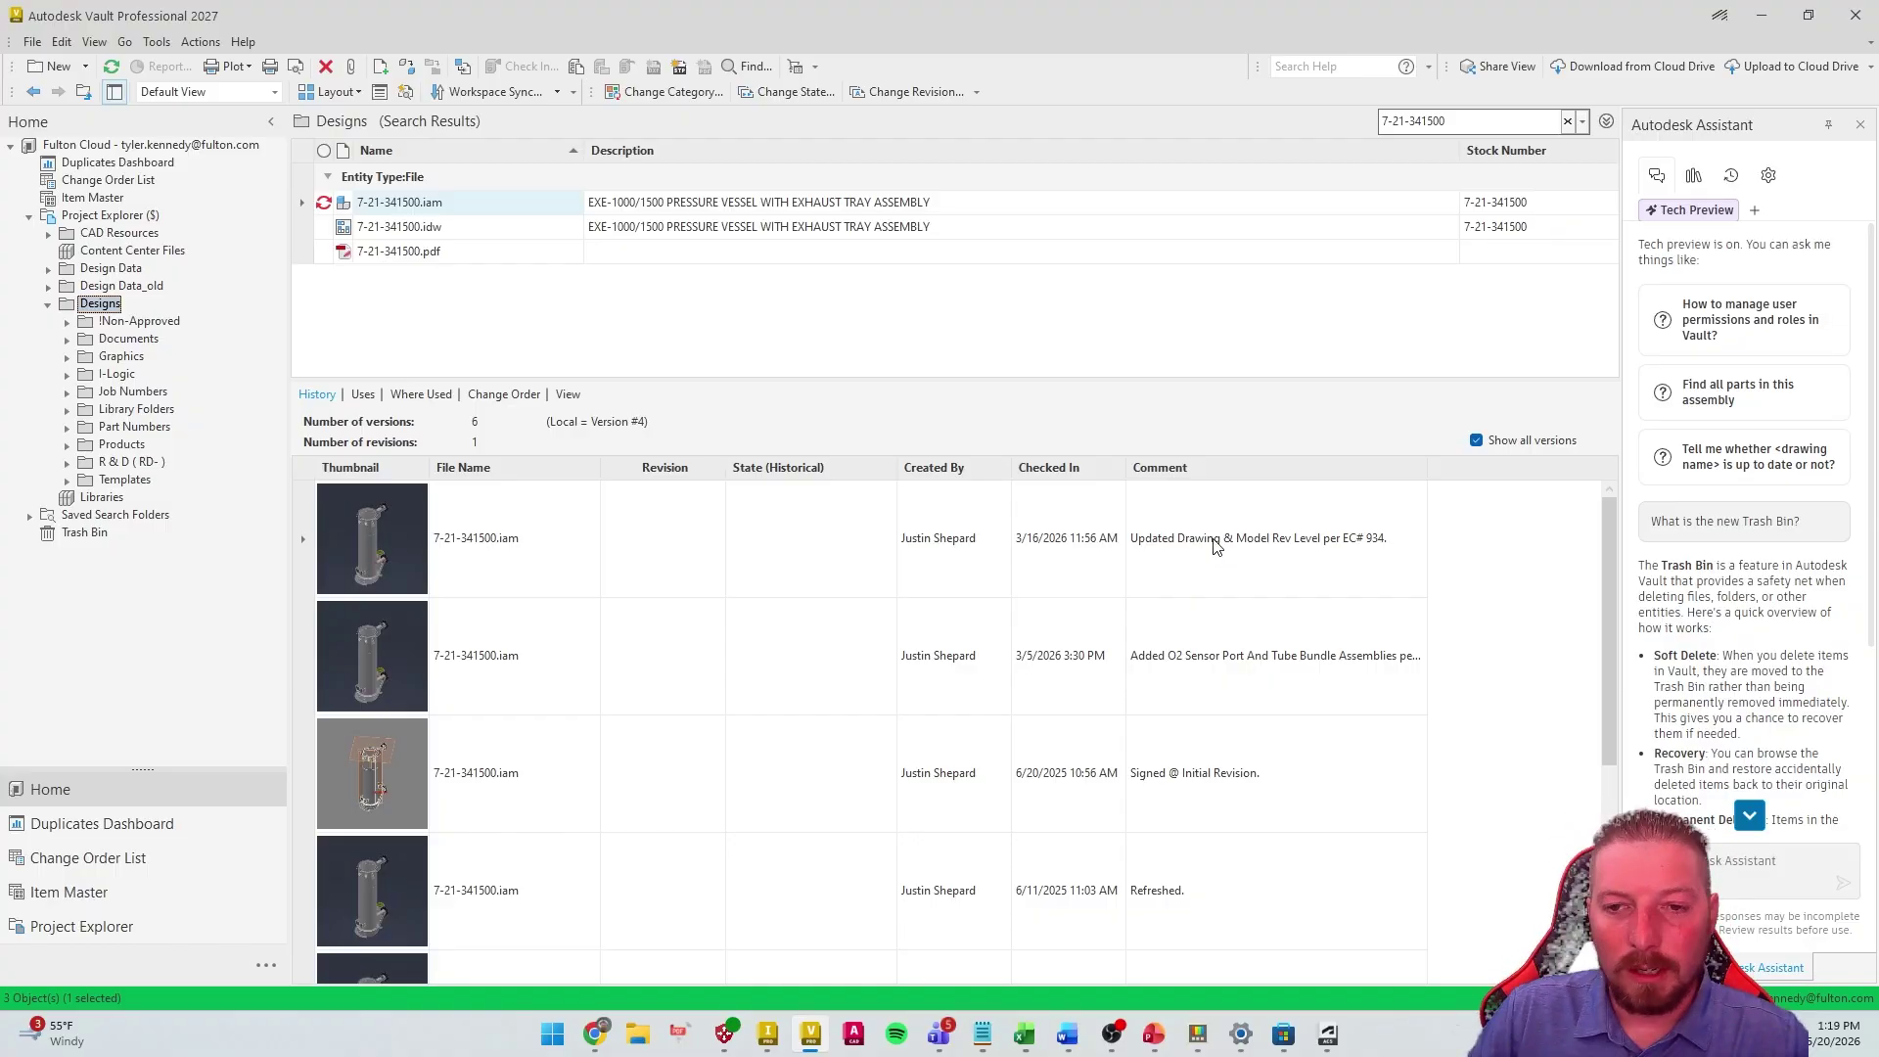
pyautogui.click(1164, 544)
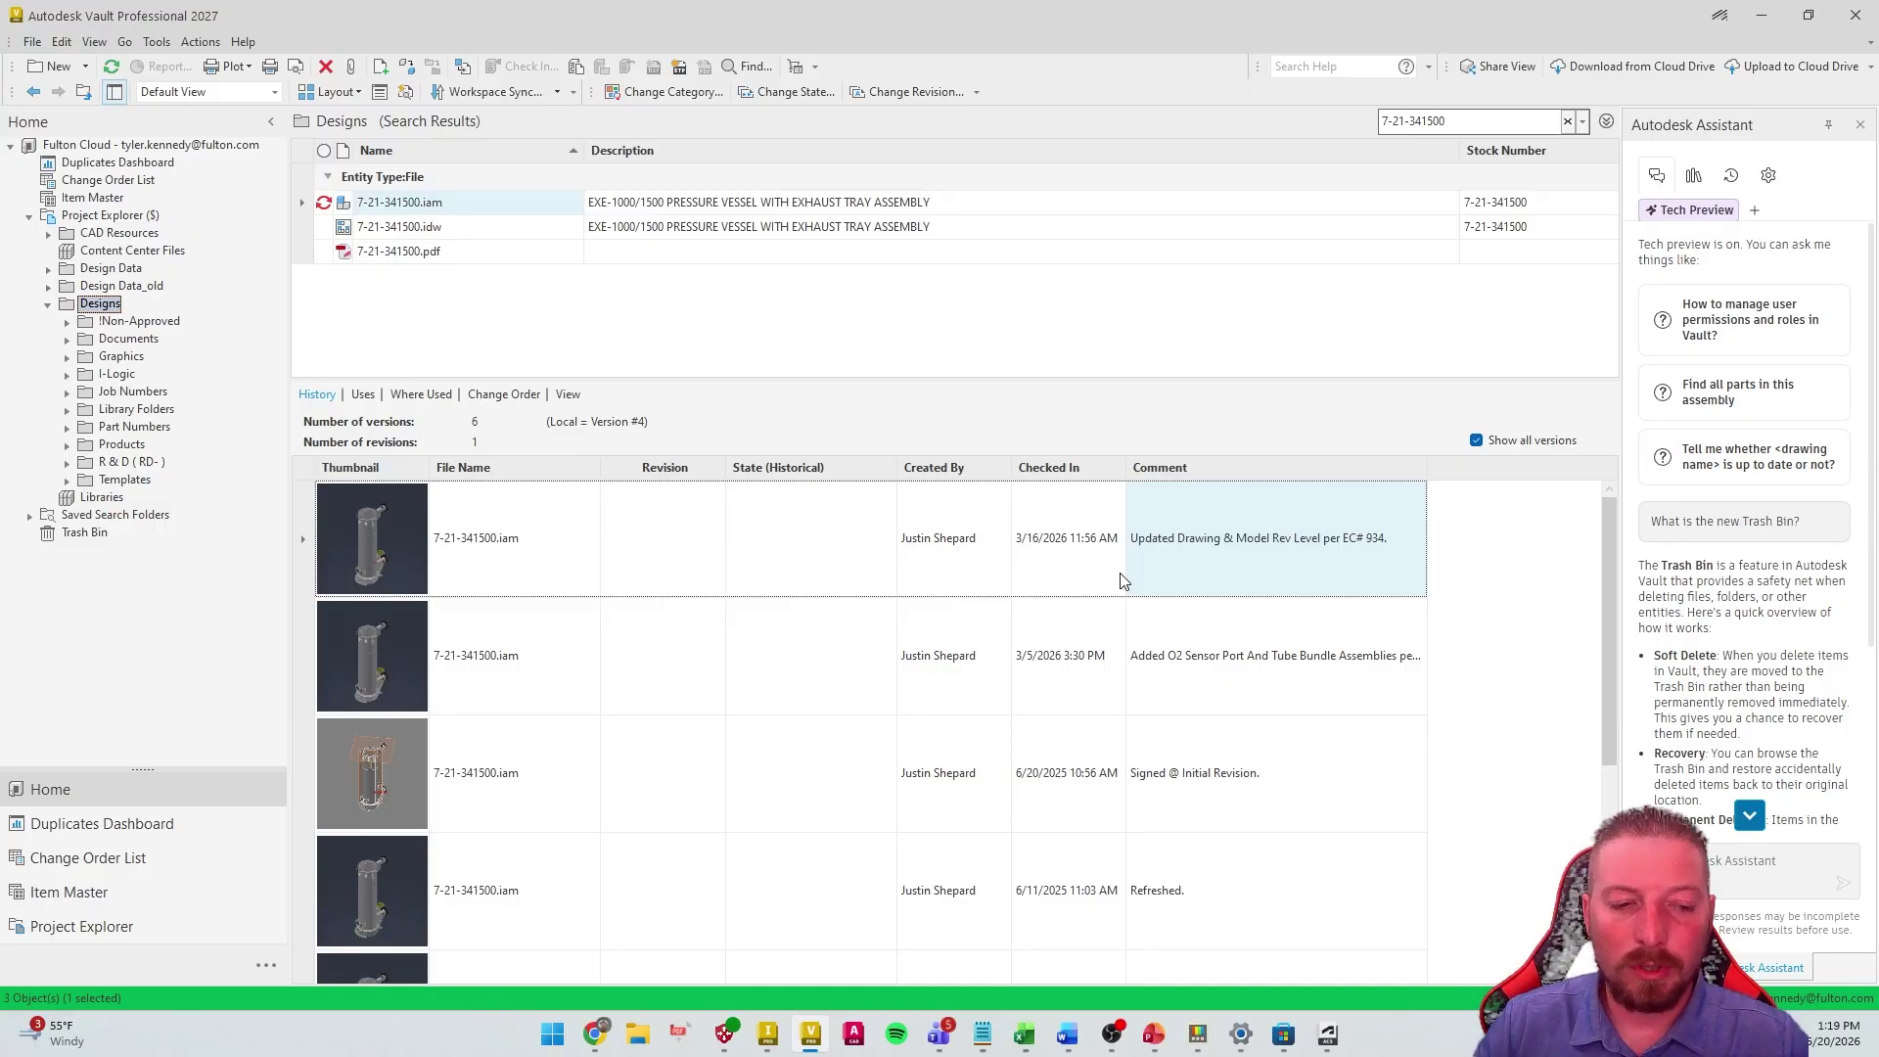
pyautogui.scroll(-2, 1231, 578)
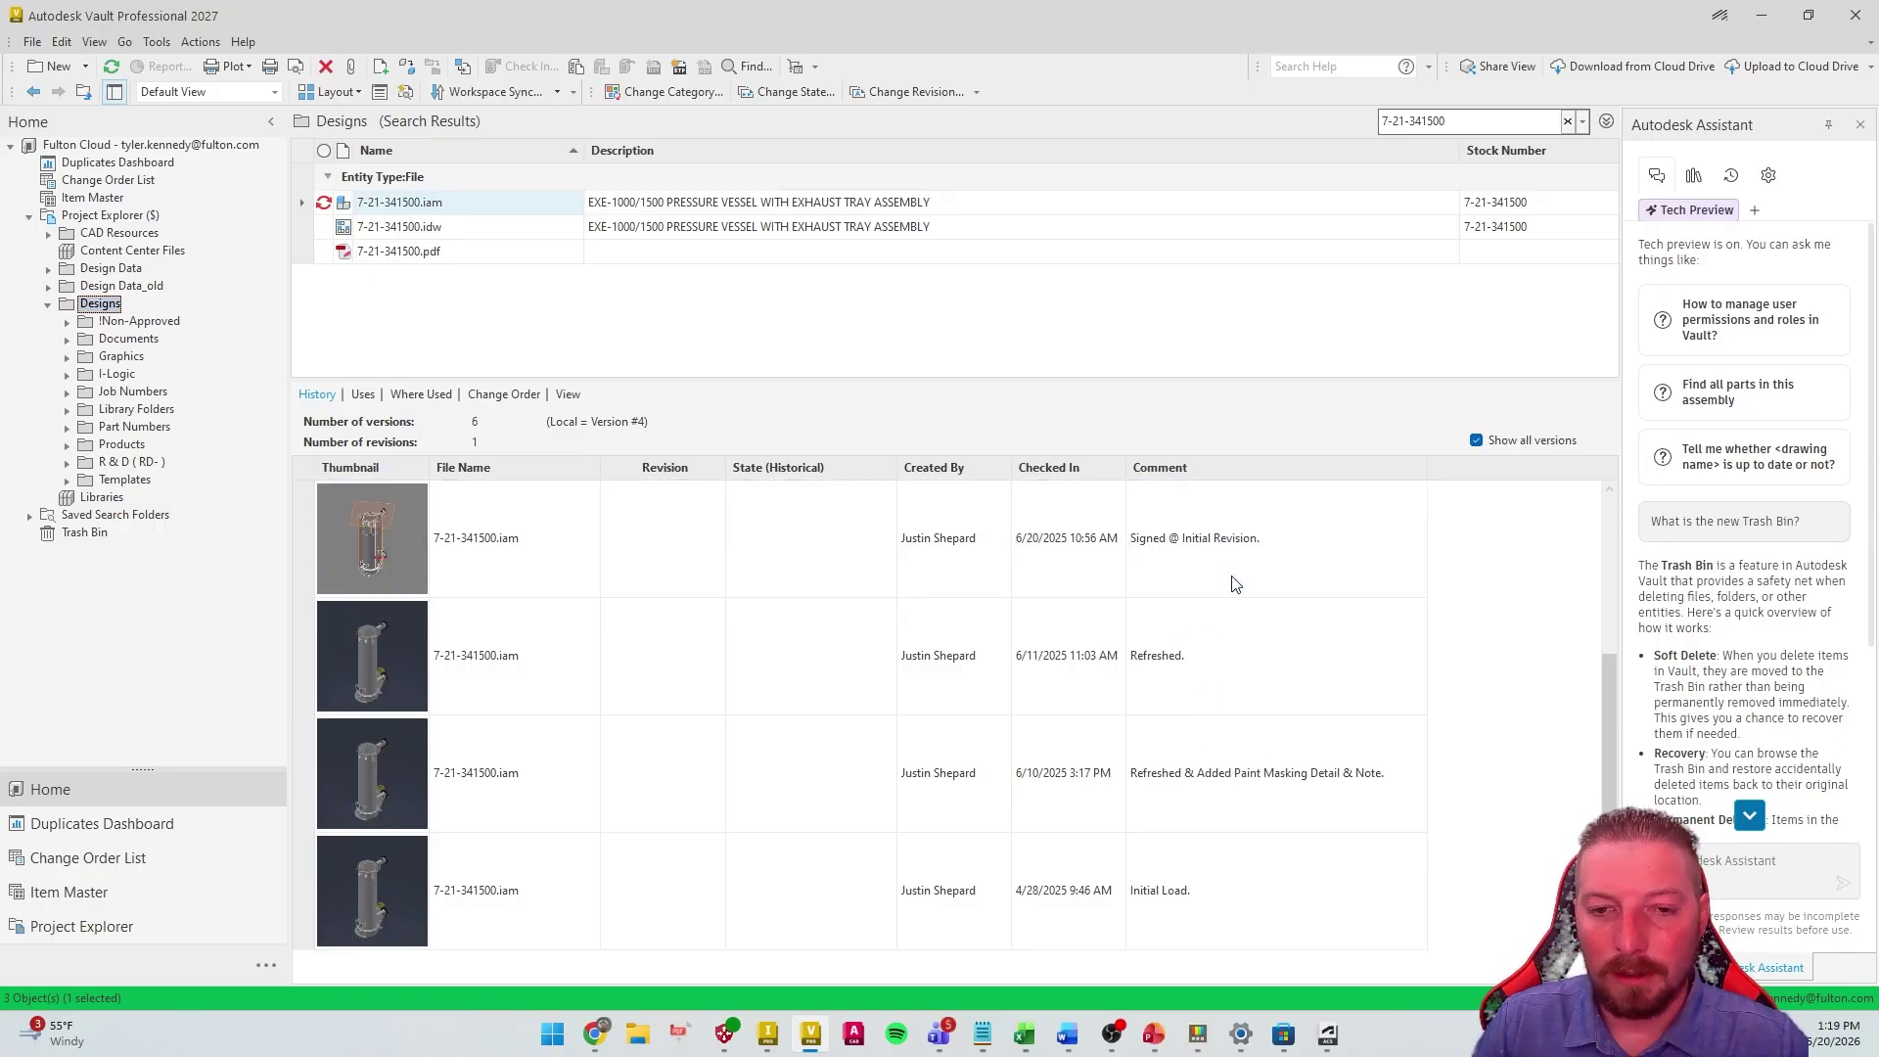
# Inspect the check-in comments of the 6/20/2025, 3/5/2026 and 3/16/2026 versions in the assembly's history
pyautogui.click(1276, 565)
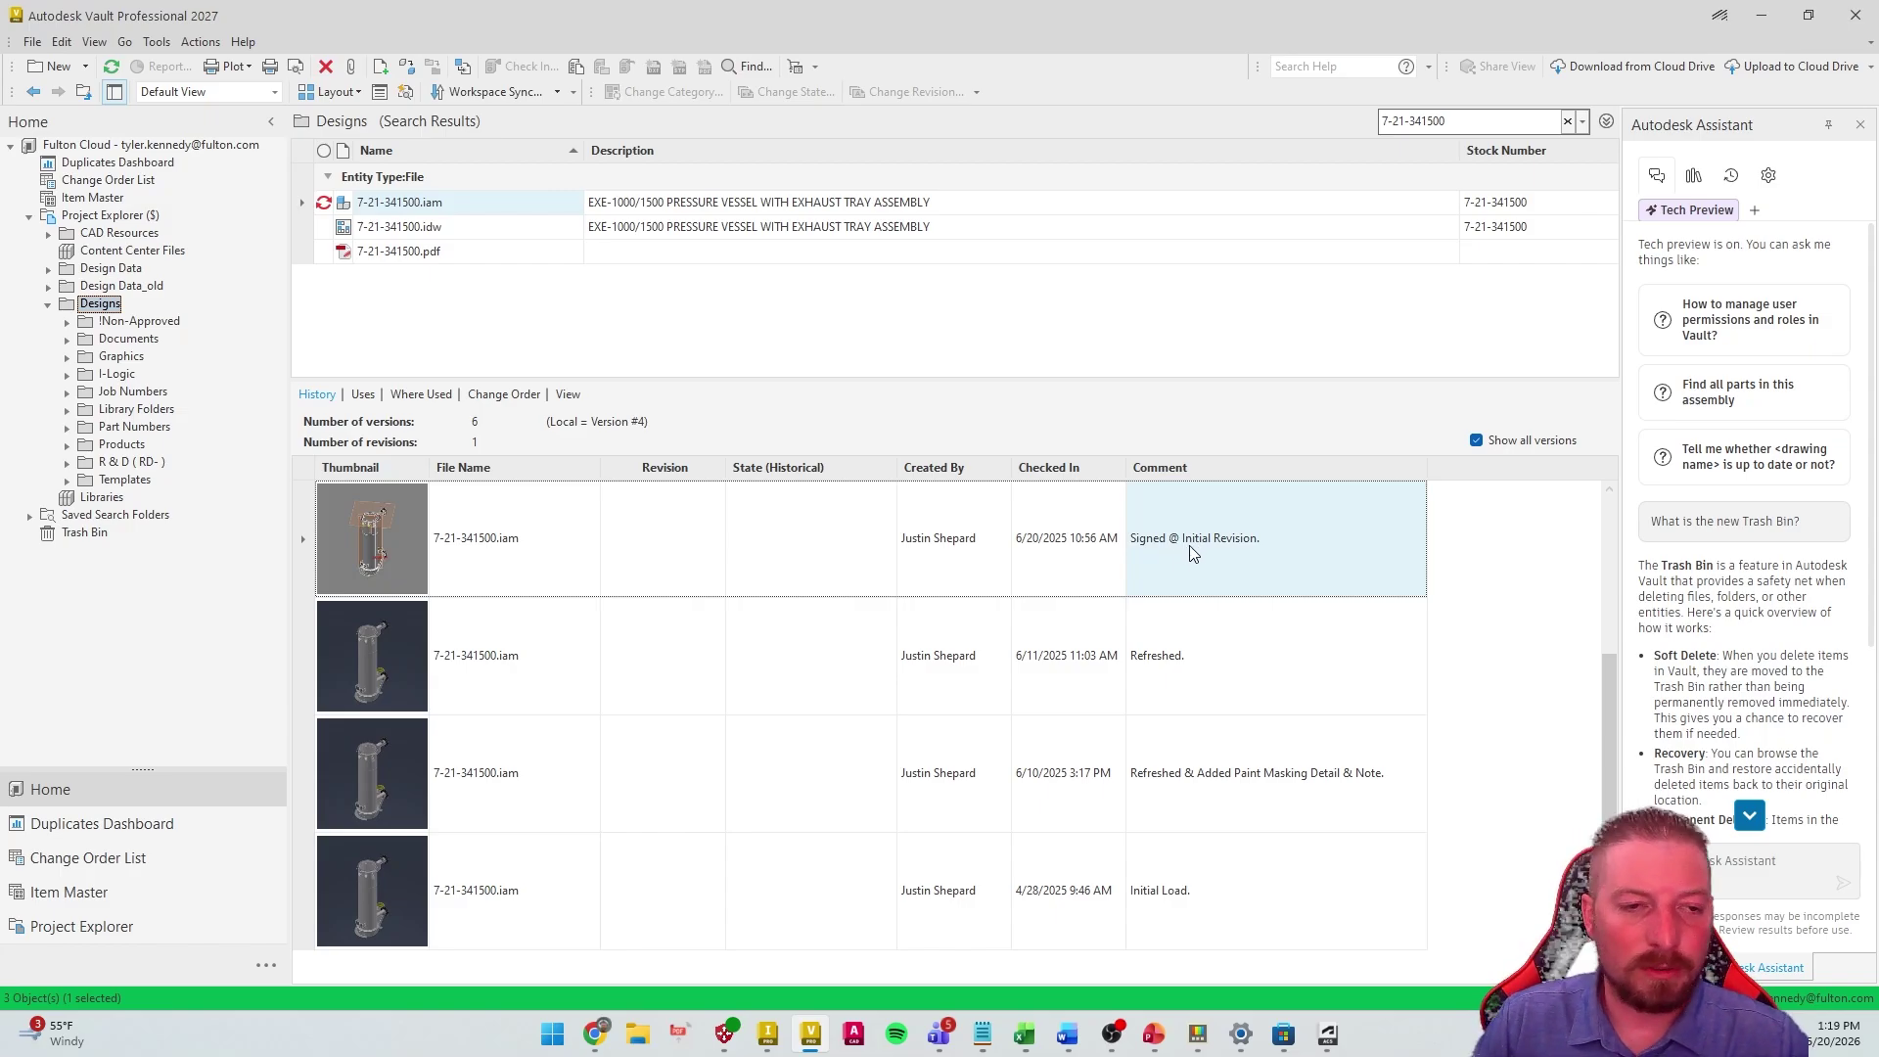
pyautogui.scroll(2, 1177, 577)
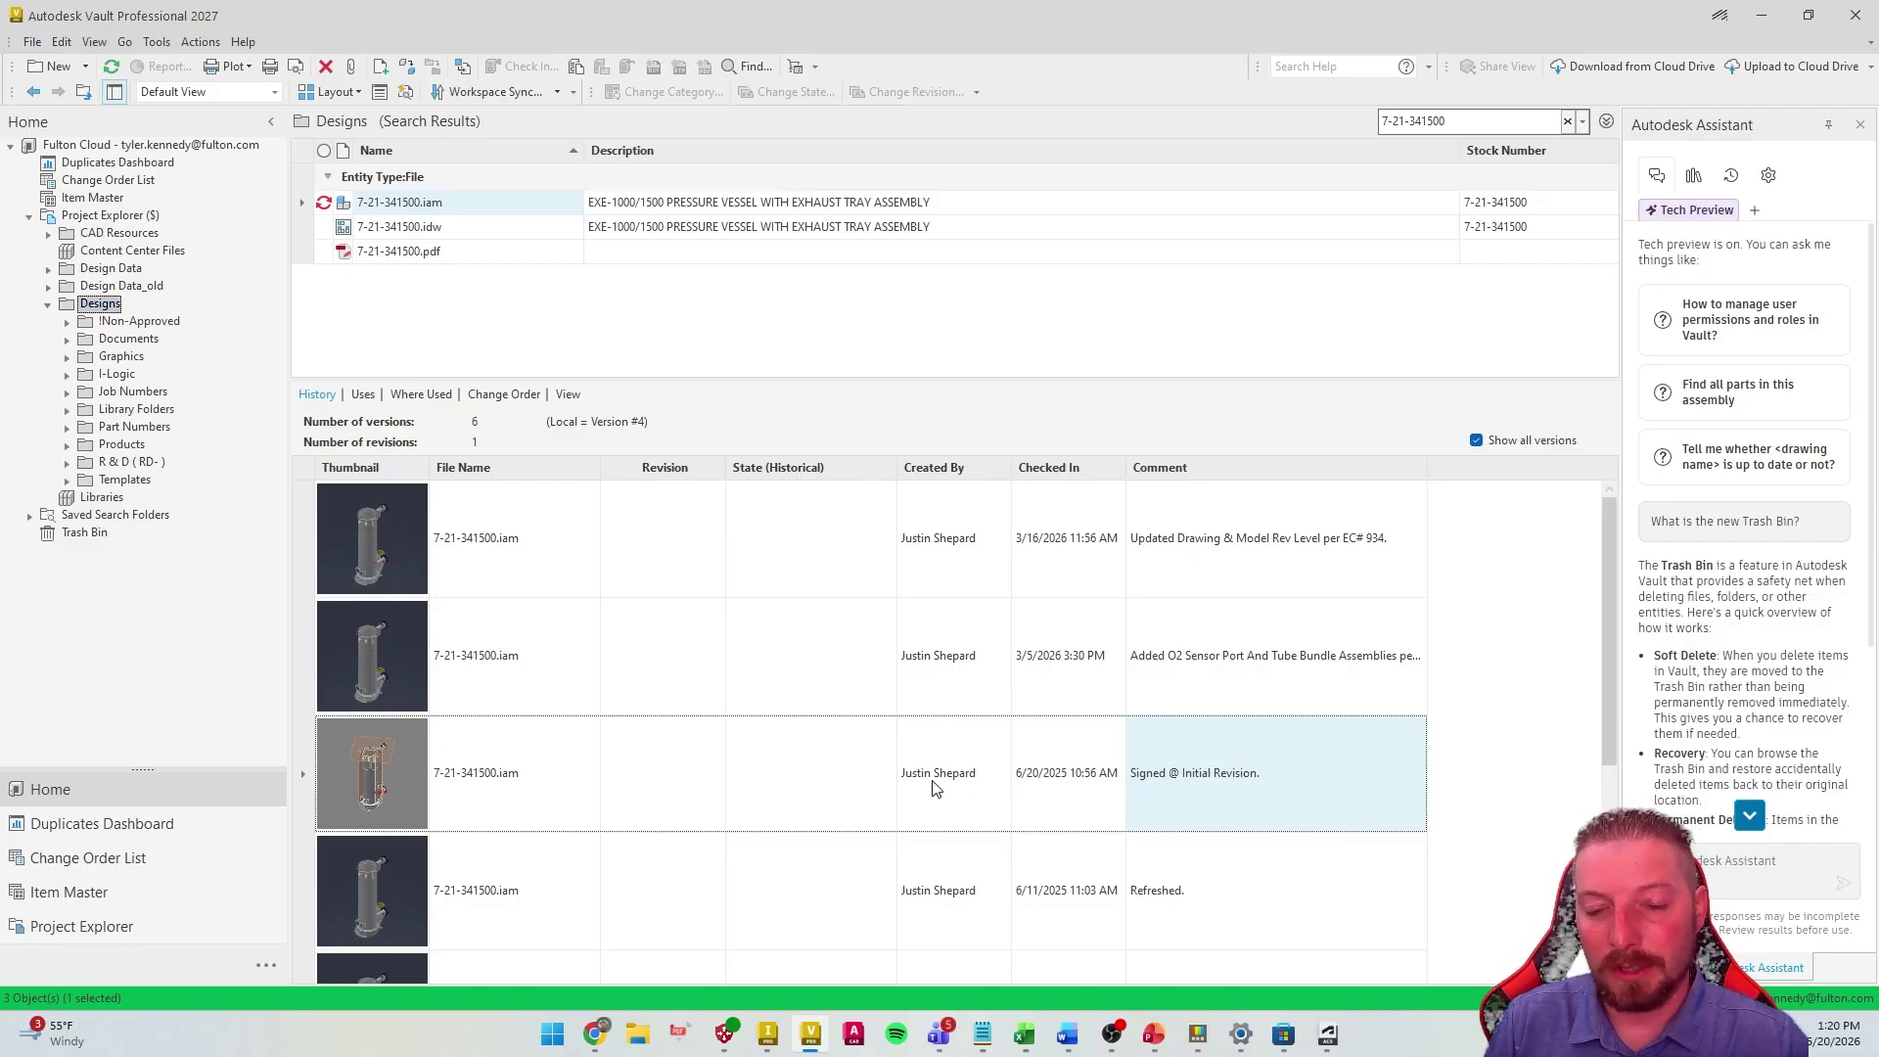
pyautogui.click(1171, 691)
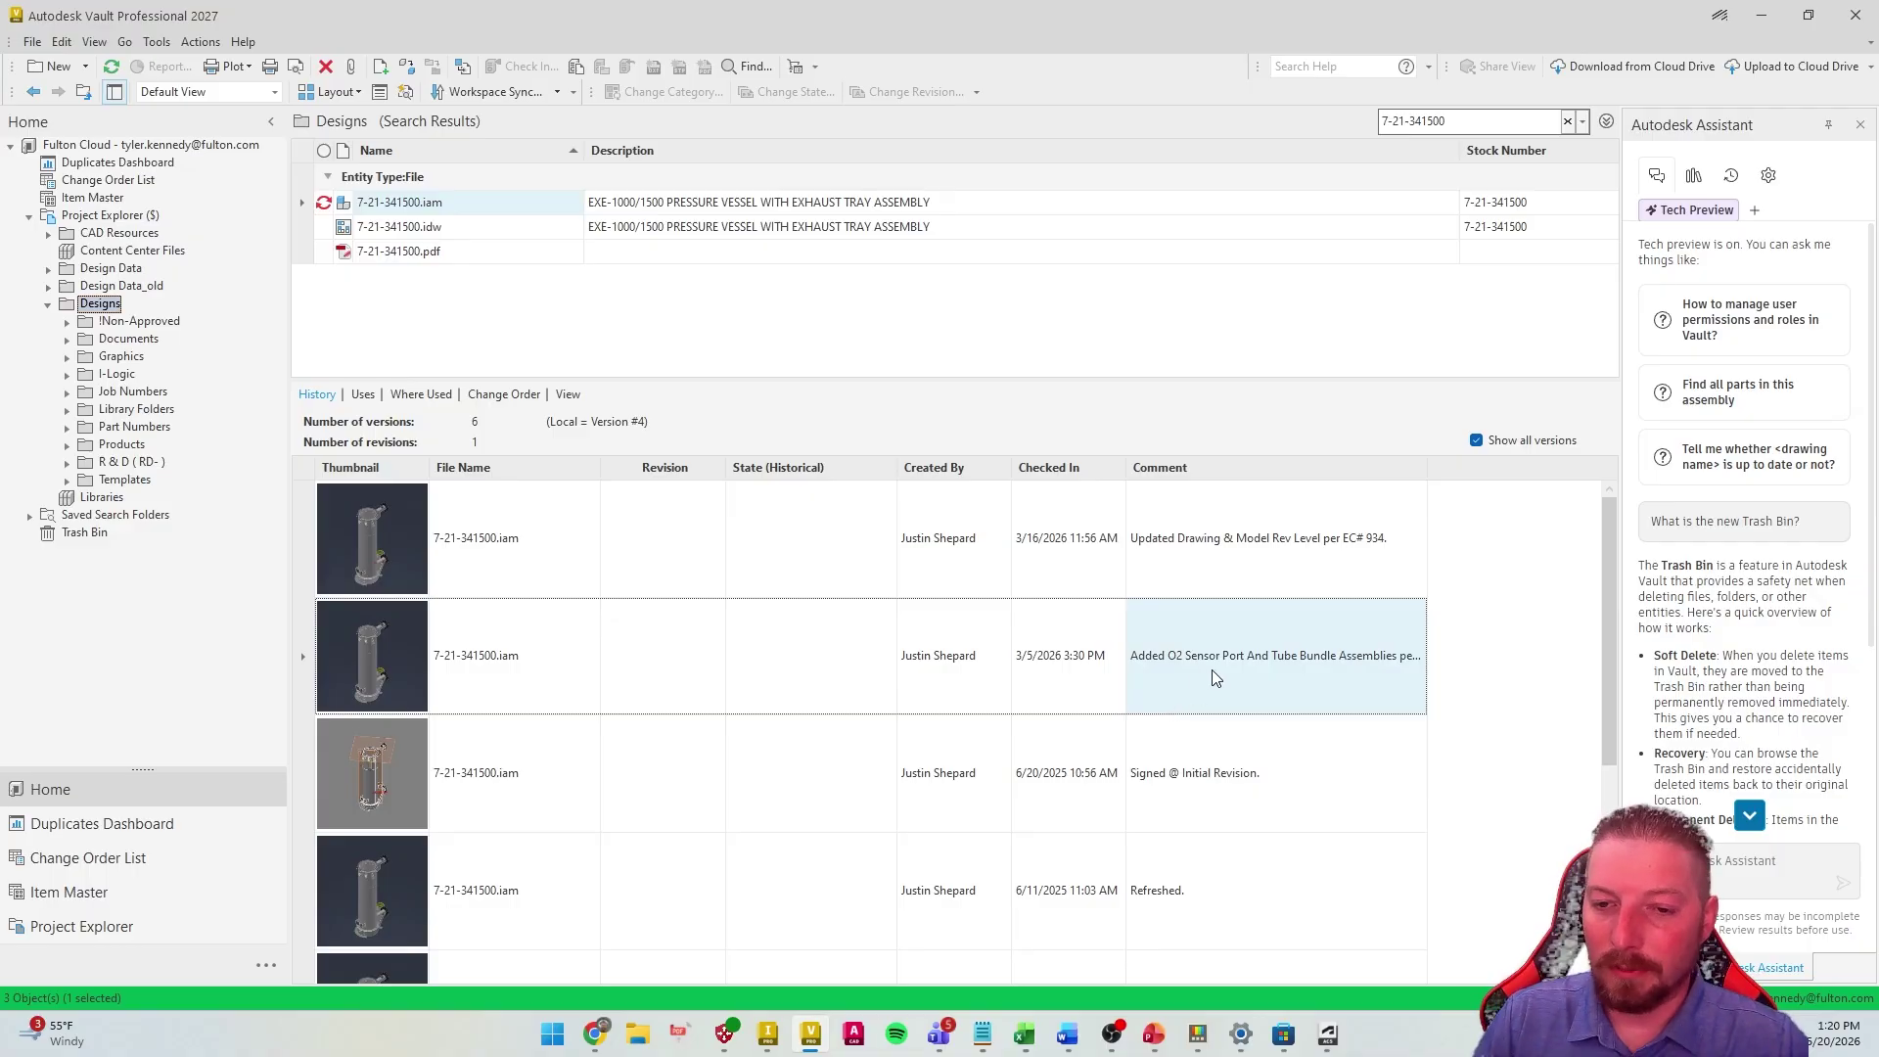
pyautogui.click(1229, 565)
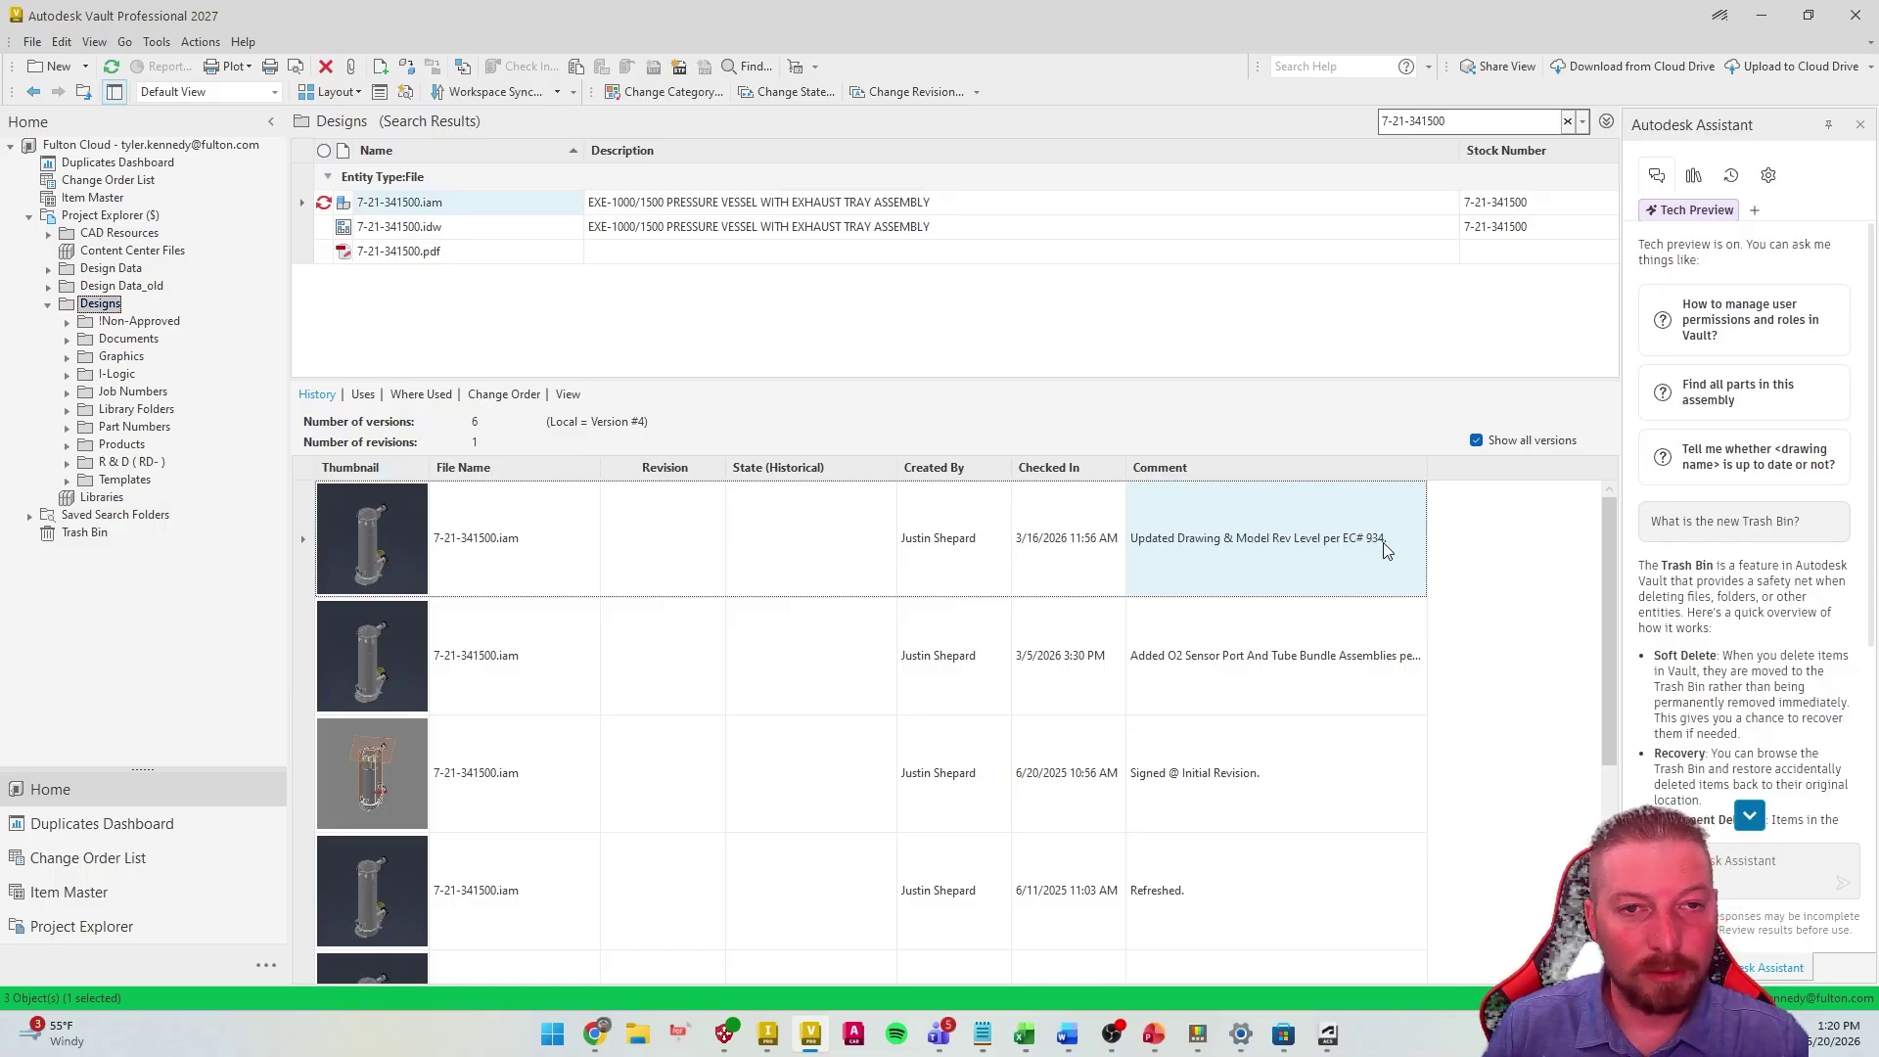
# Show the files that 7-21-341500.iam uses, expanding the assembly and its subassemblies 5-50-341509.iam and 7-57-341500.iam to review their components
pyautogui.click(359, 395)
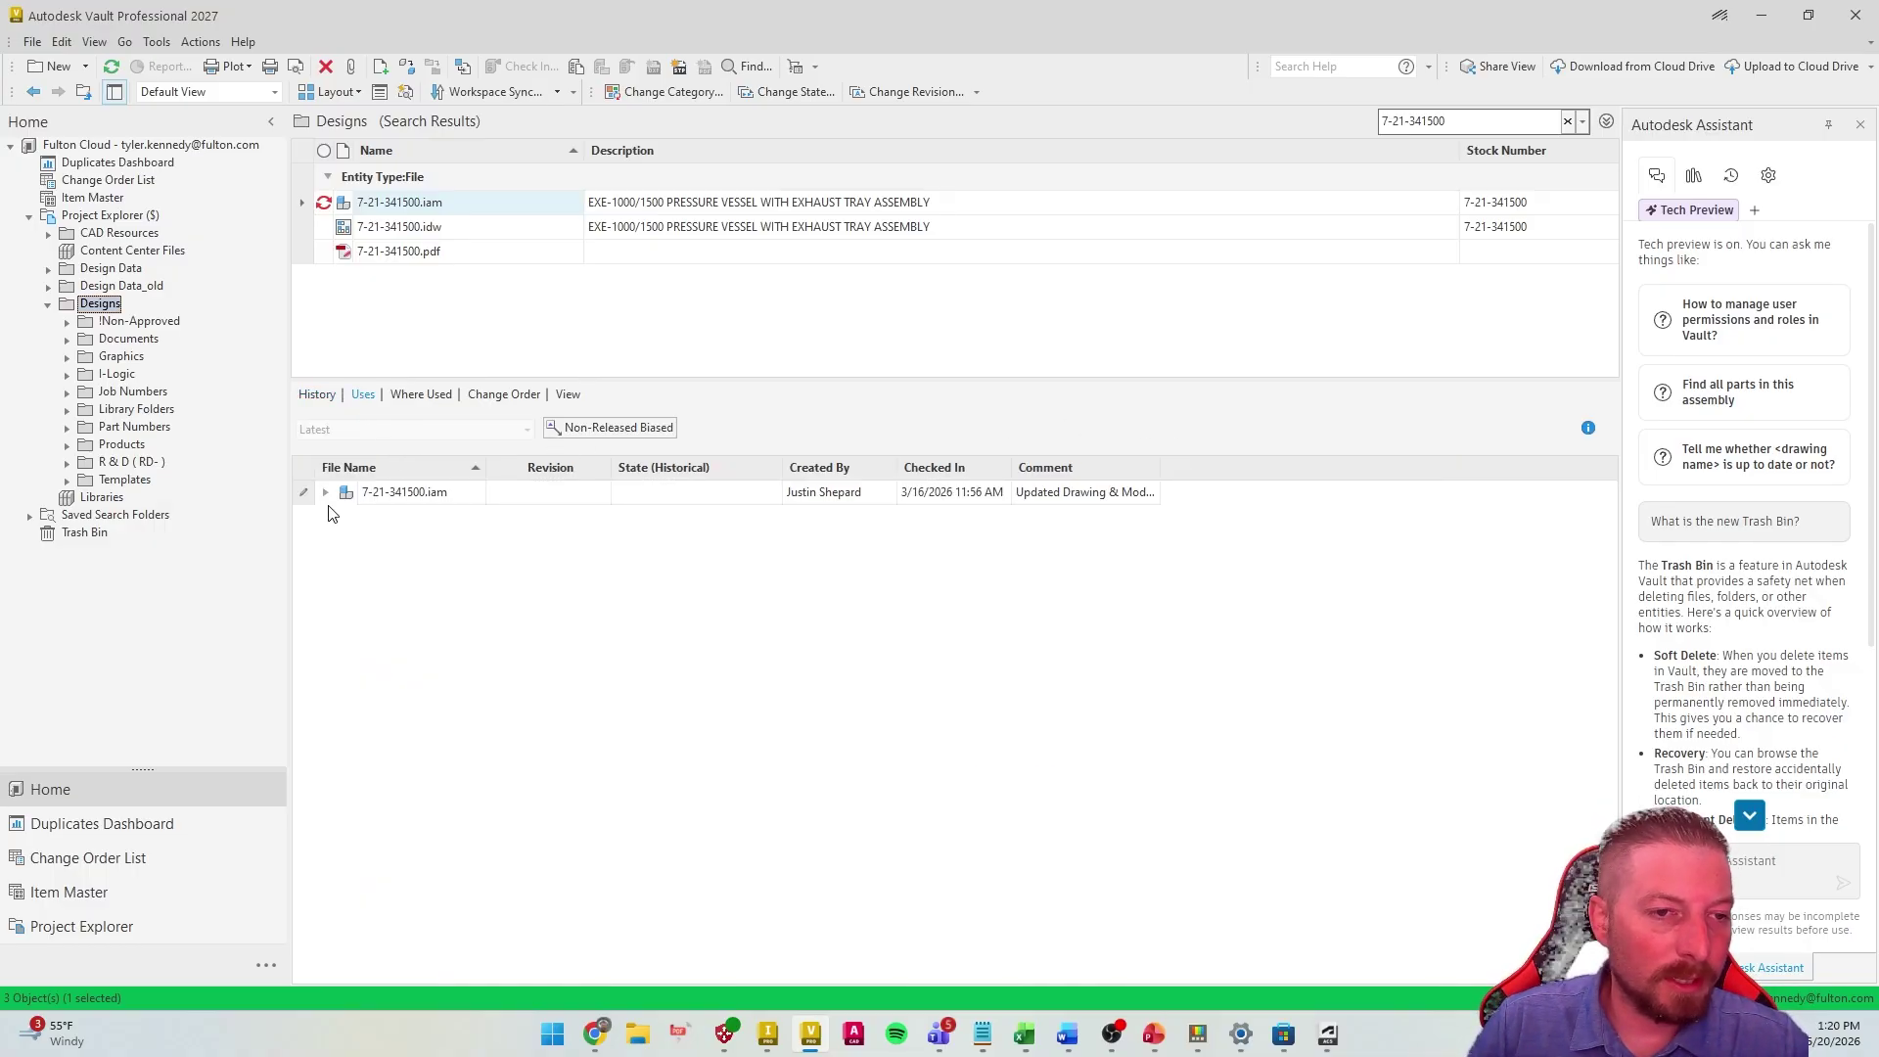
pyautogui.click(325, 493)
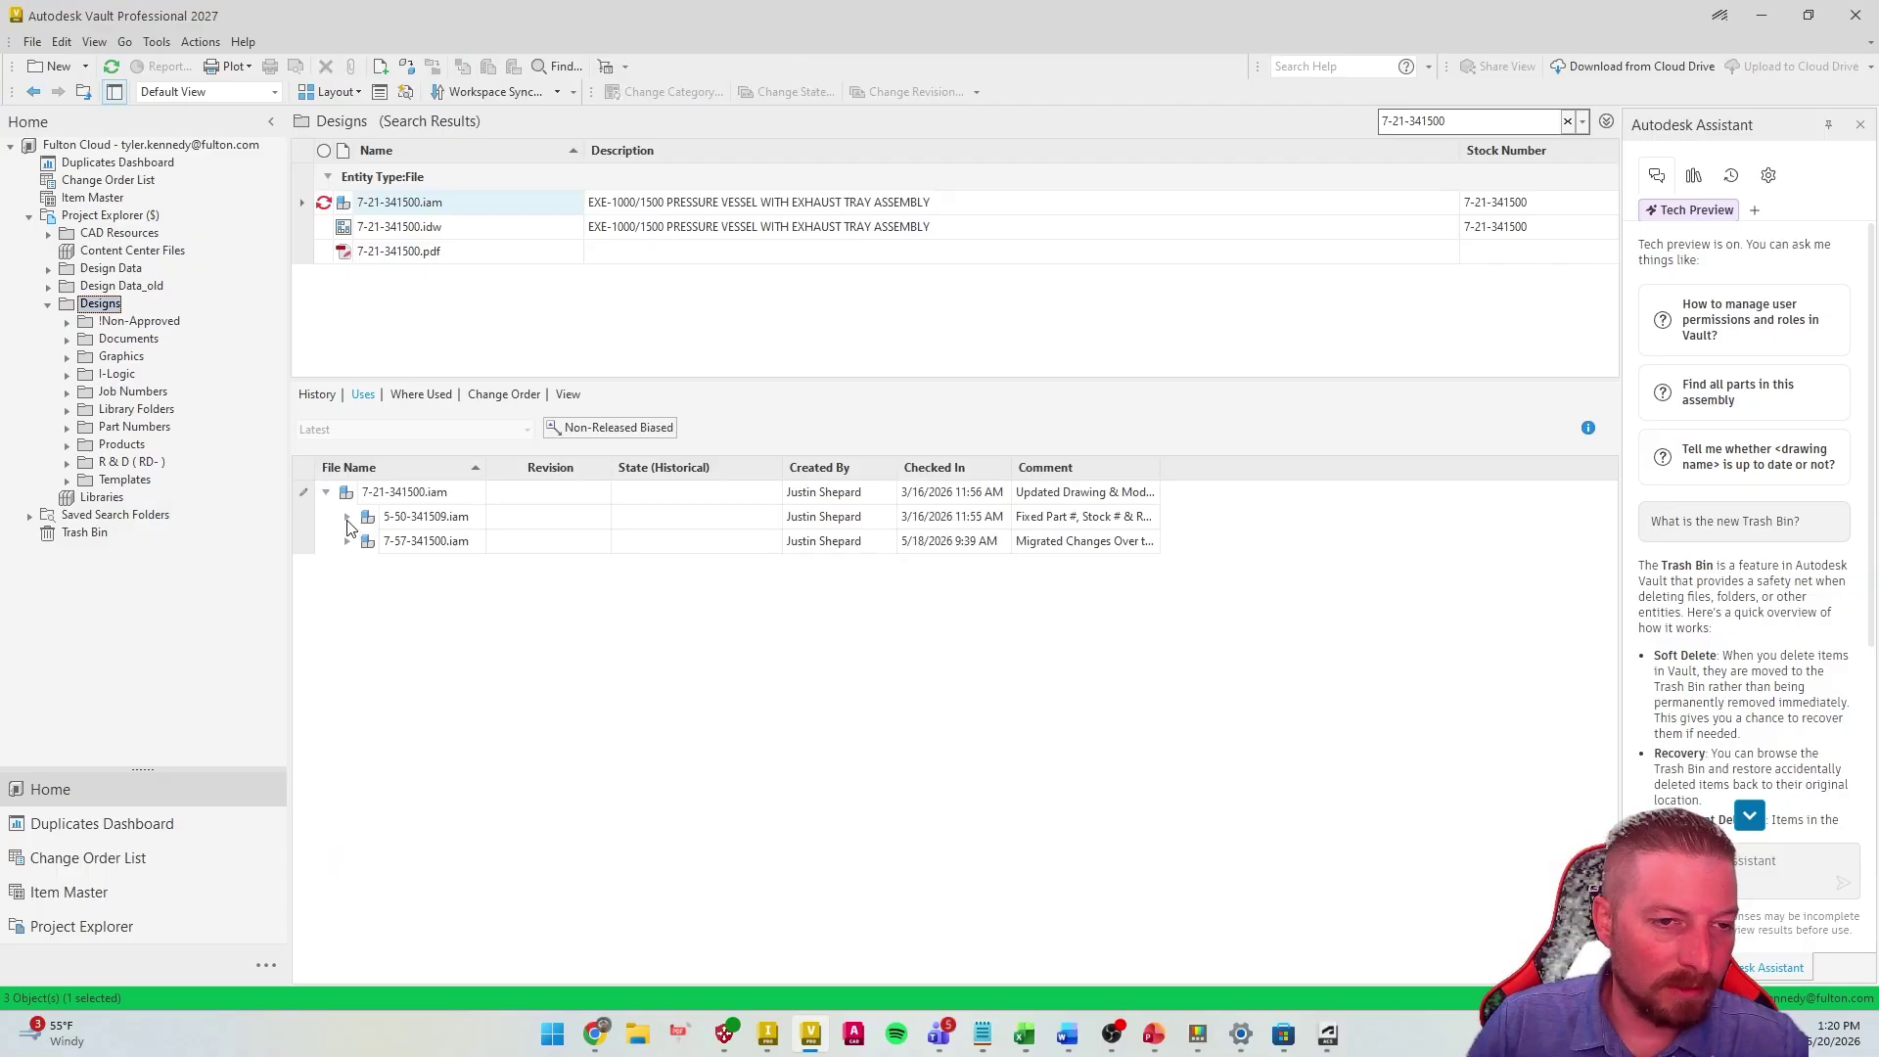
pyautogui.click(347, 518)
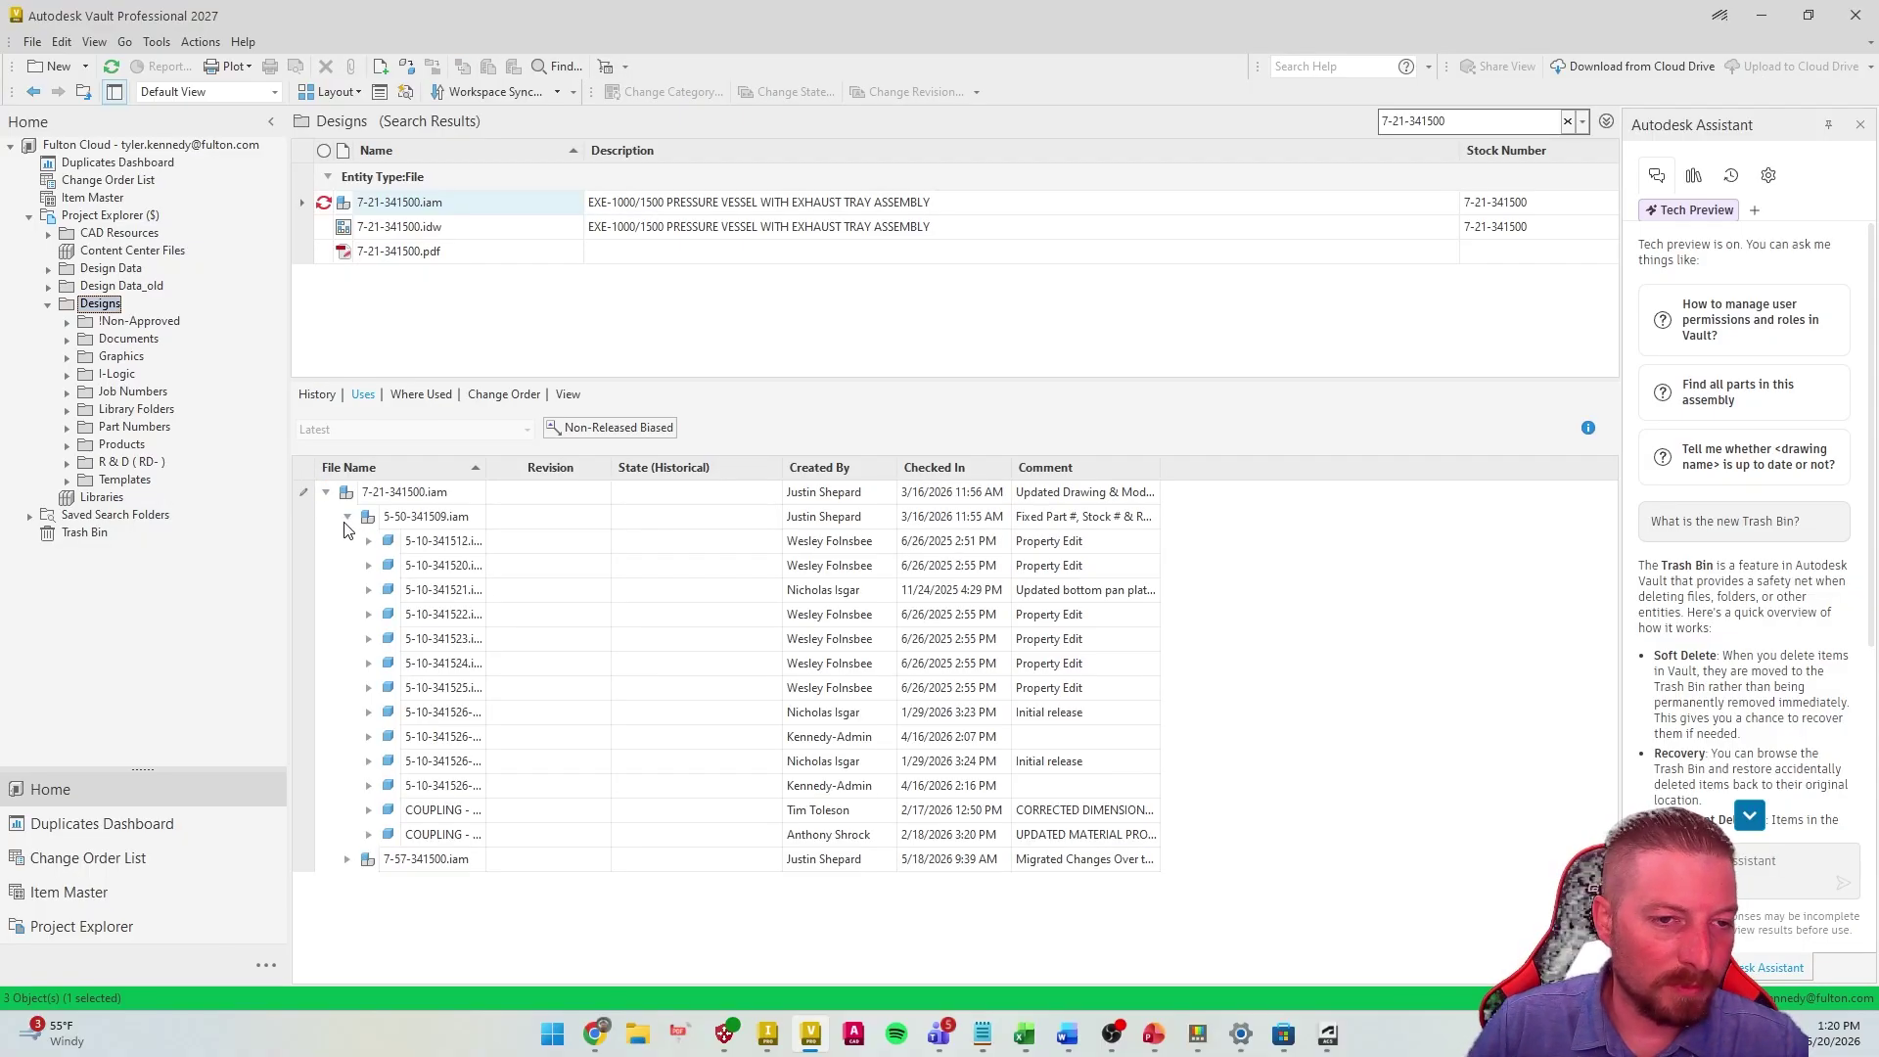
pyautogui.click(347, 859)
pyautogui.scroll(-3, 704, 700)
pyautogui.scroll(3, 489, 802)
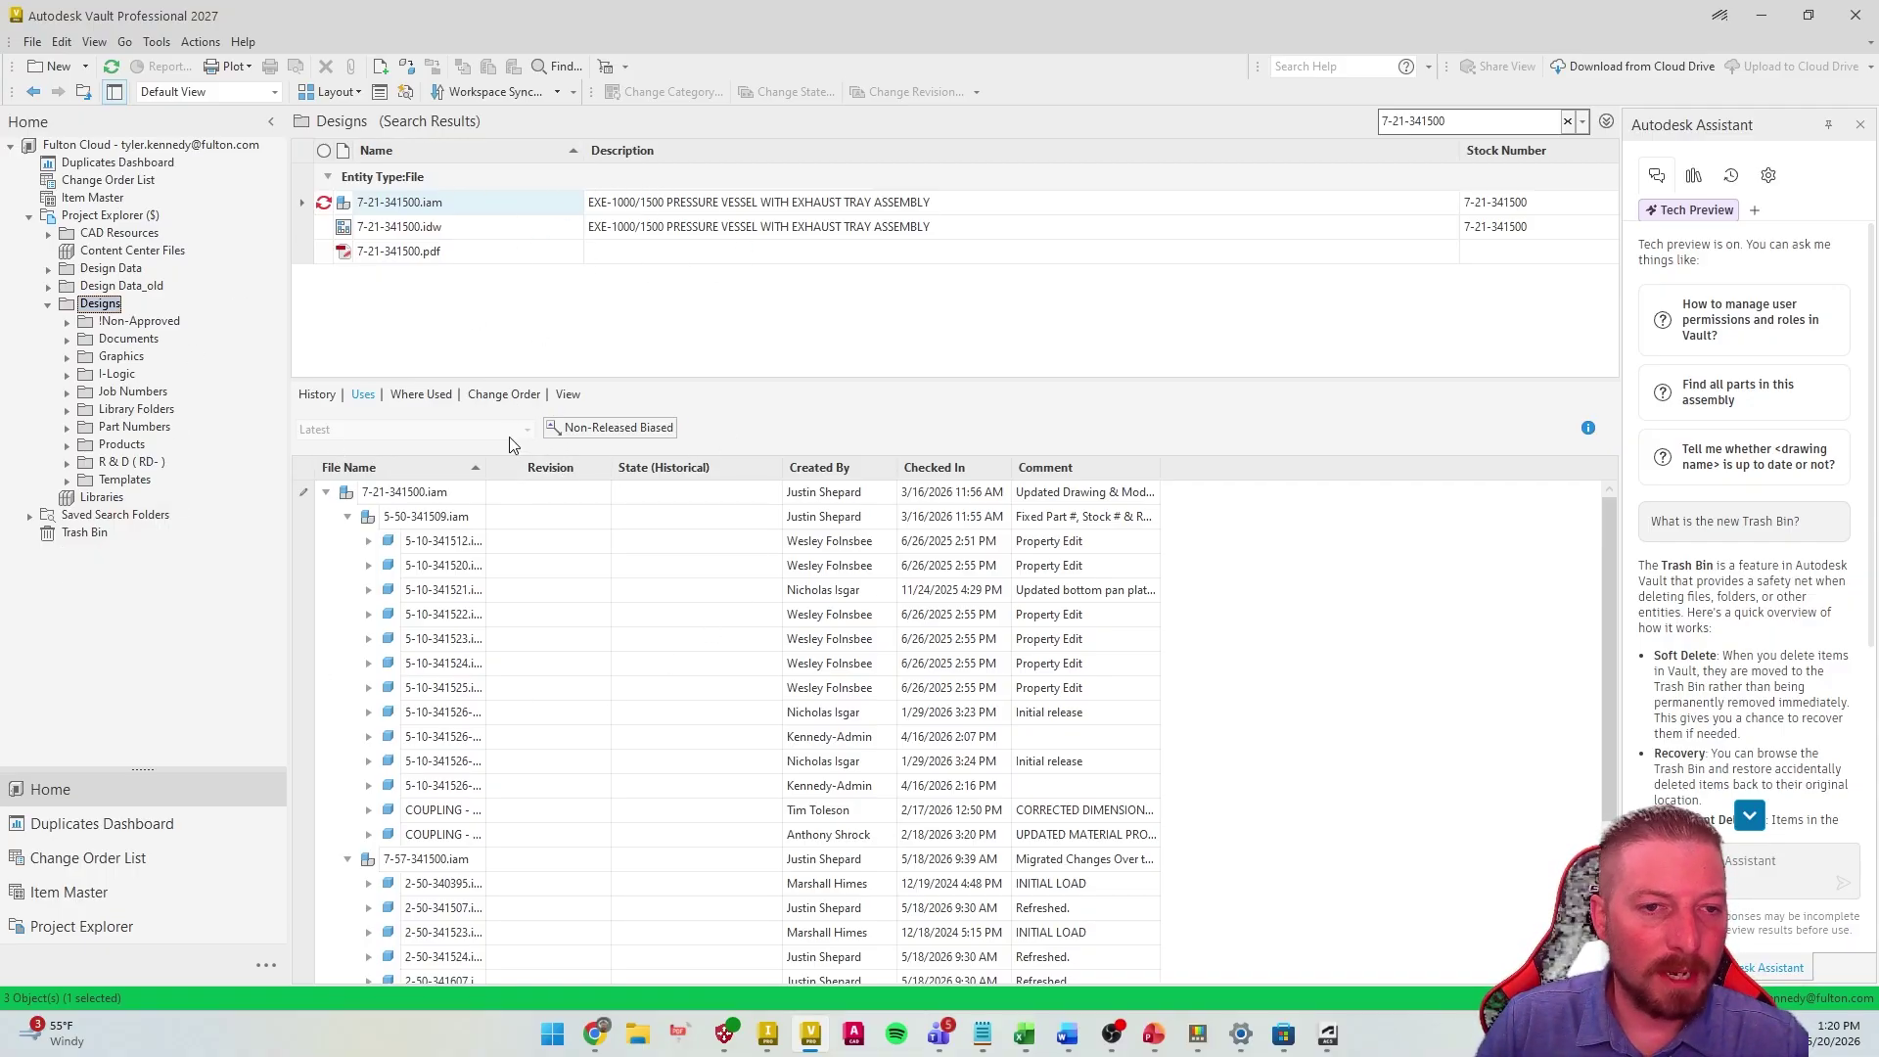
# Customize the Uses list's fields and add Description from All Version fields to the shown fields
pyautogui.rightClick(509, 468)
pyautogui.click(612, 634)
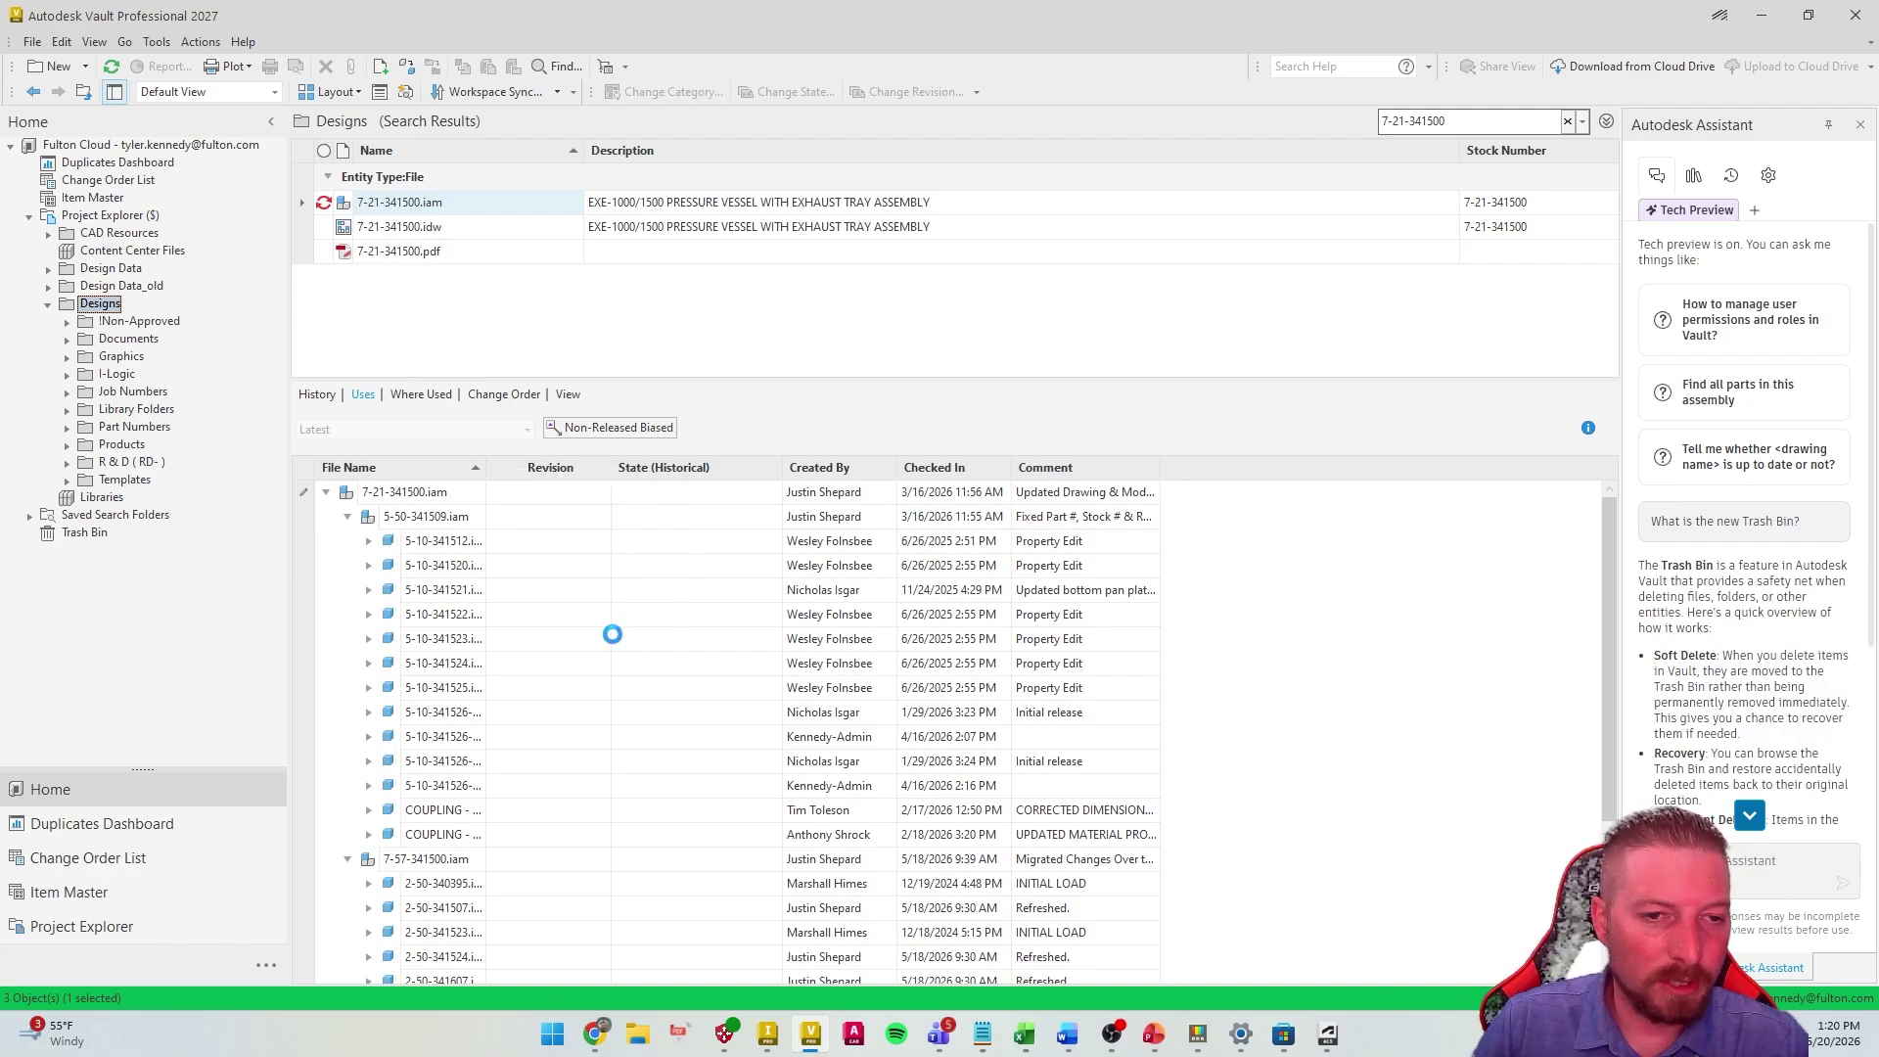
pyautogui.click(263, 254)
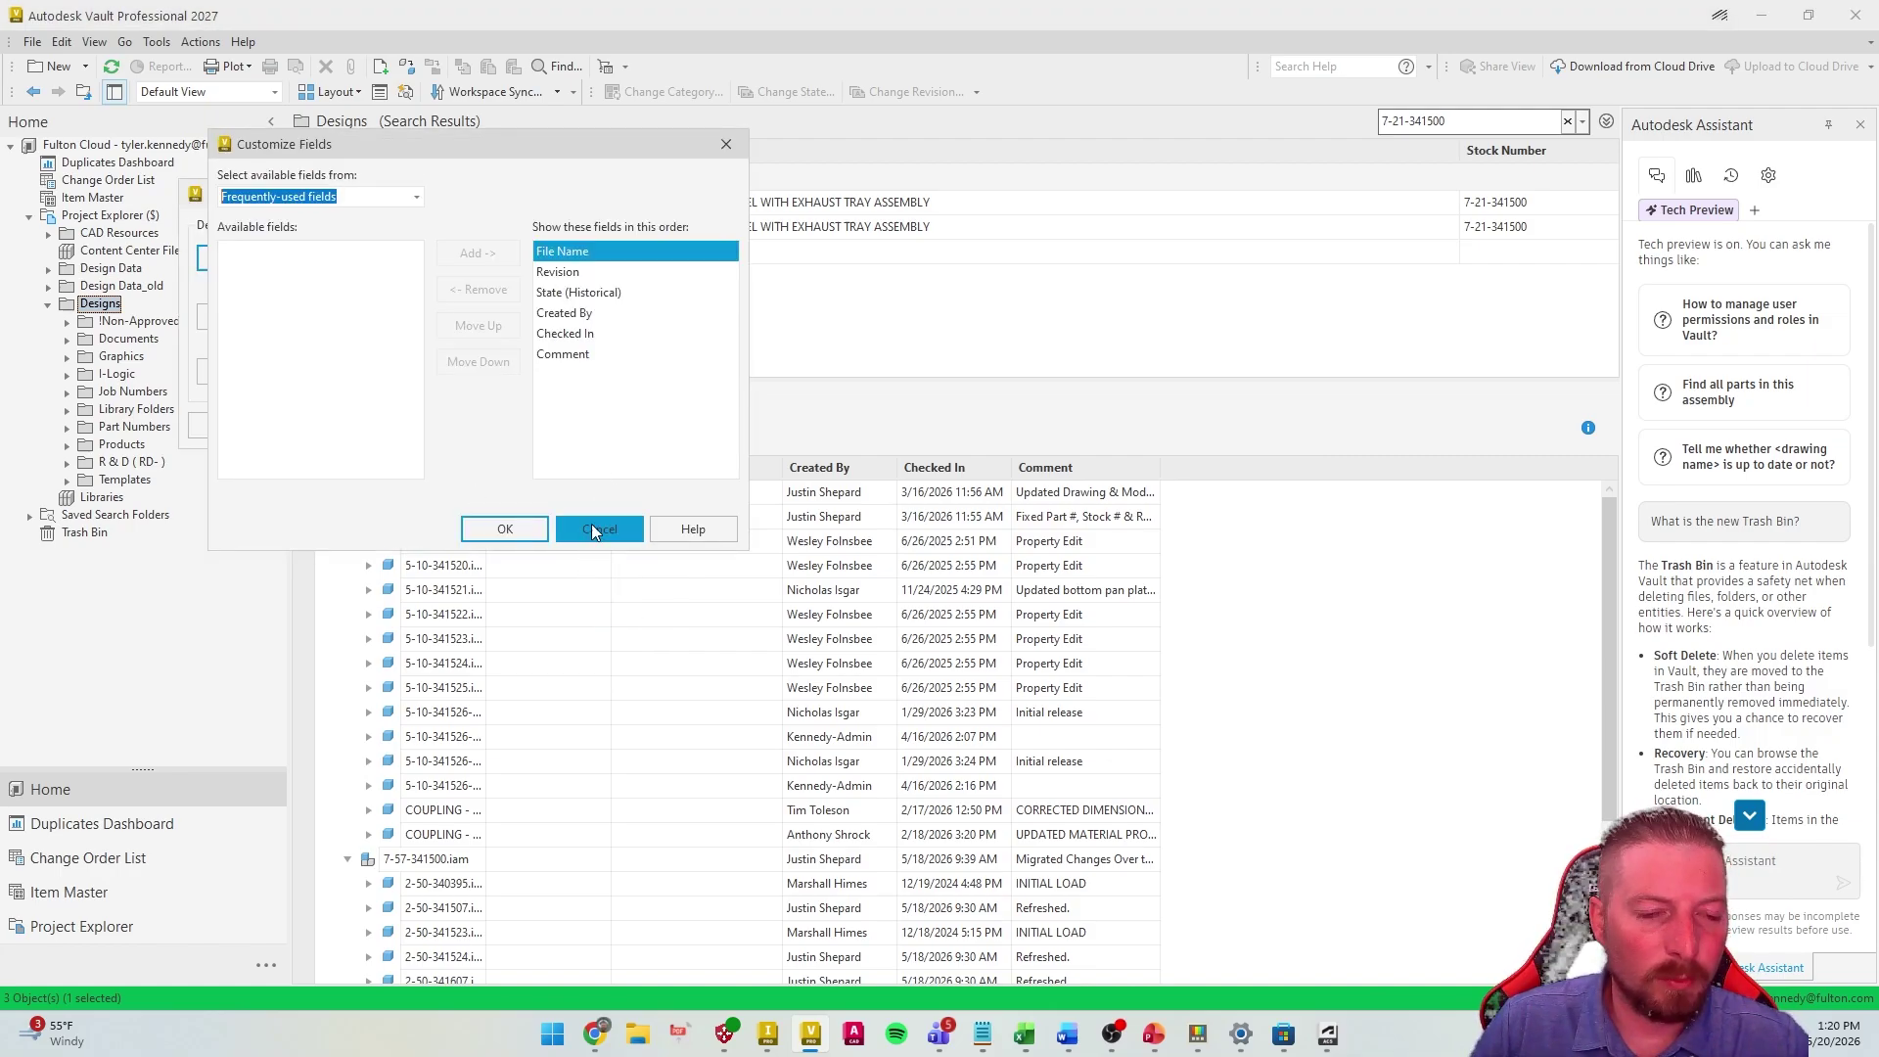
pyautogui.click(413, 199)
pyautogui.click(352, 218)
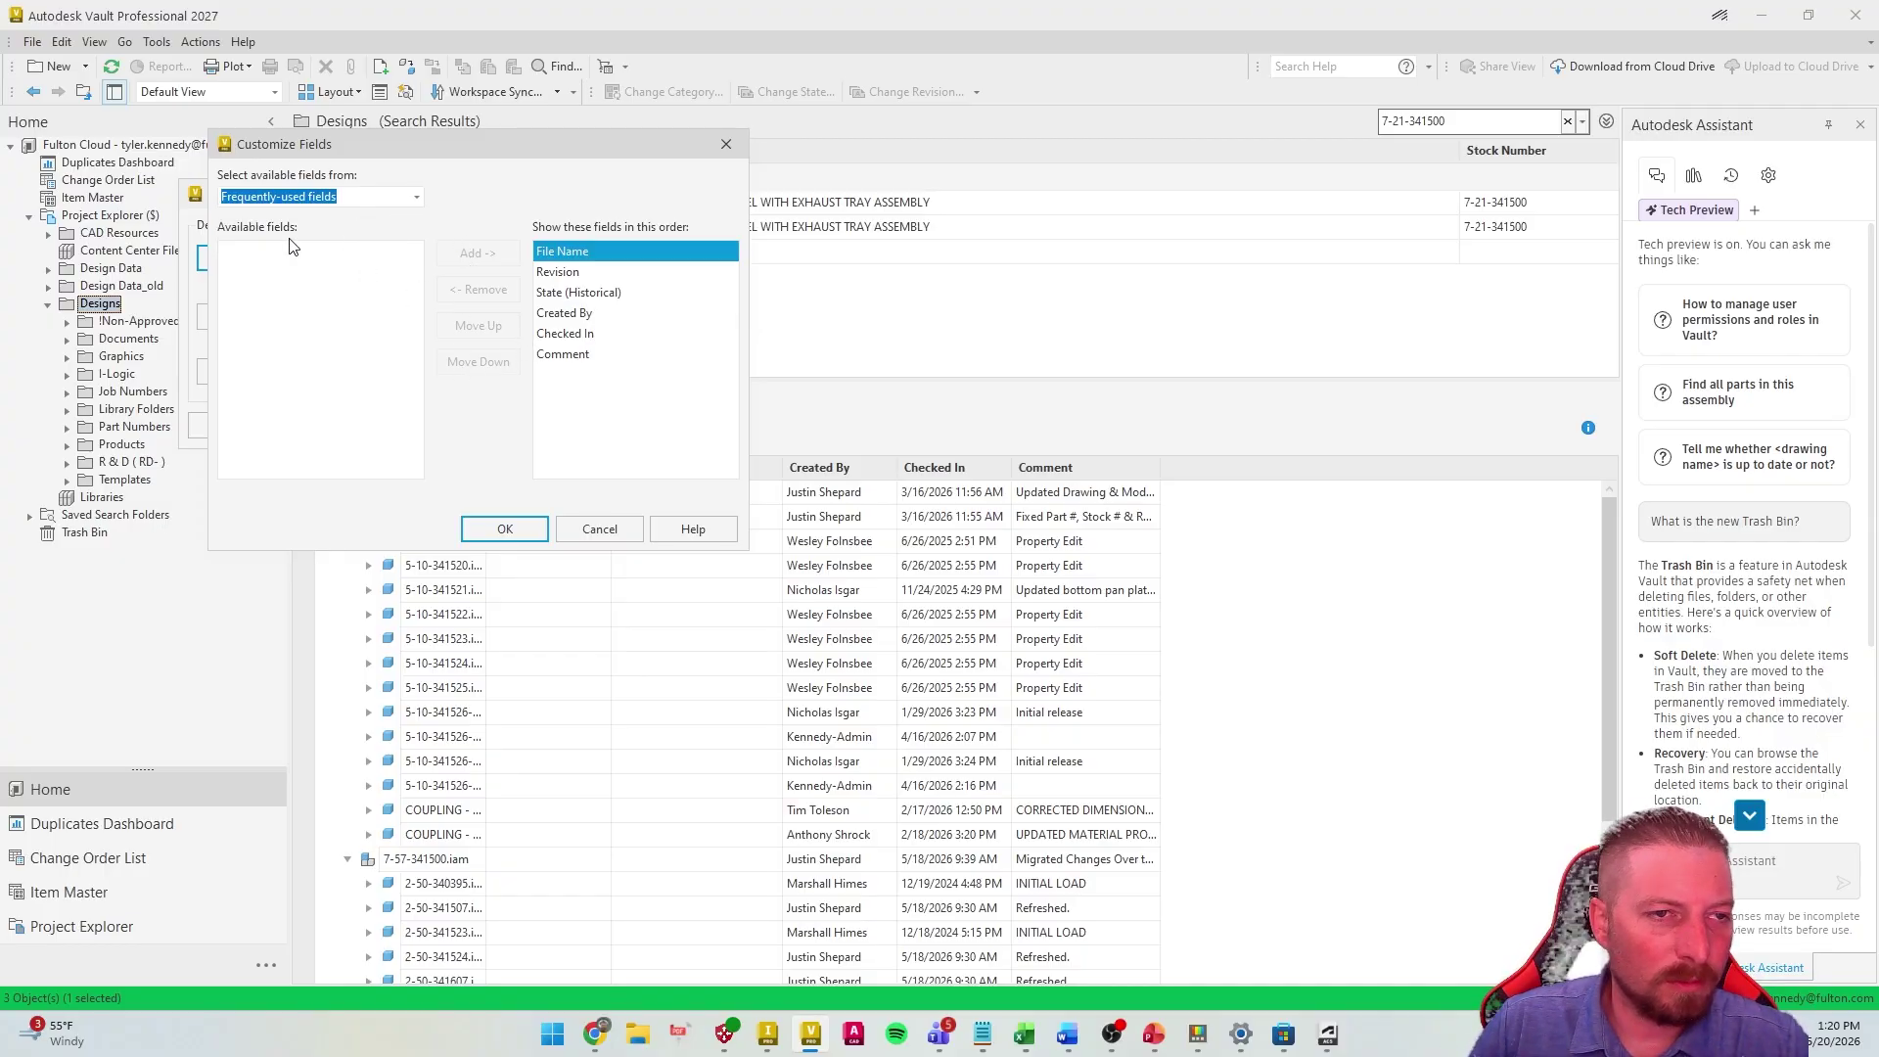
pyautogui.click(379, 200)
pyautogui.click(338, 238)
pyautogui.click(314, 312)
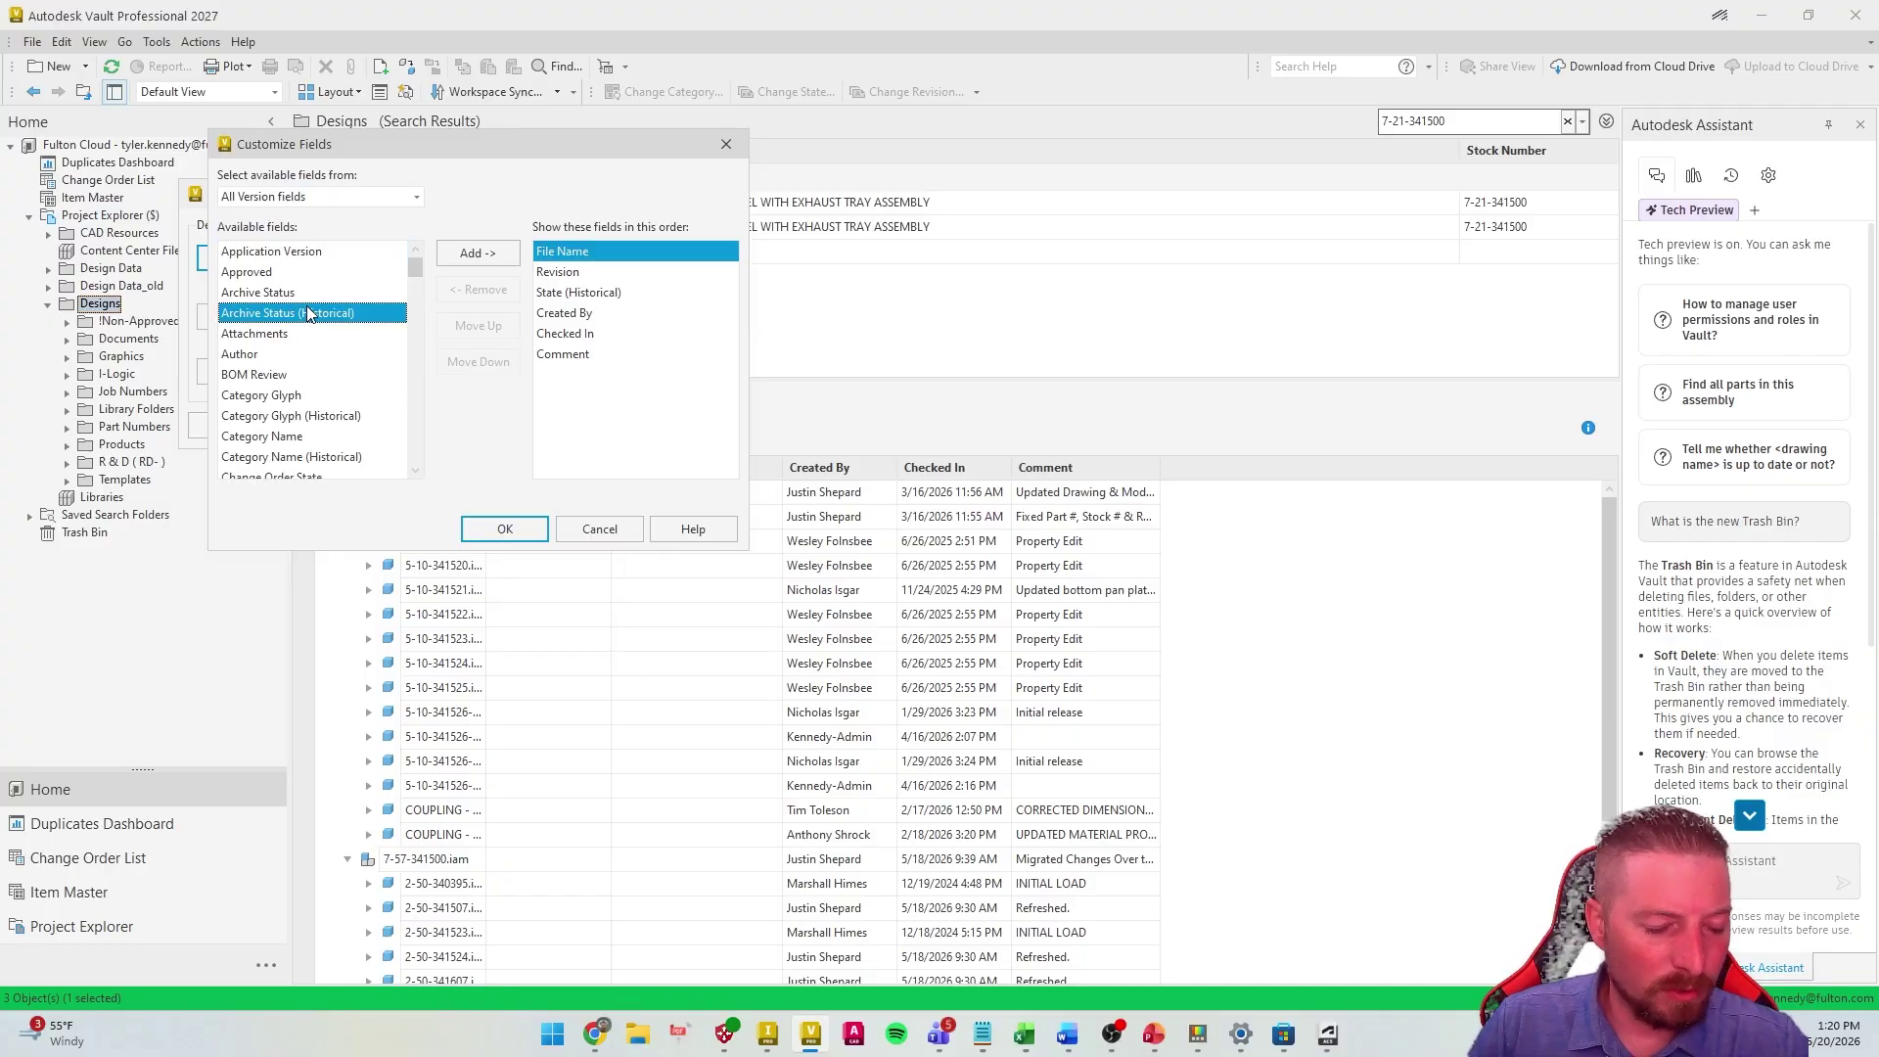
pyautogui.press('d')
pyautogui.scroll(-2, 322, 472)
pyautogui.scroll(-2, 318, 472)
pyautogui.doubleClick(286, 397)
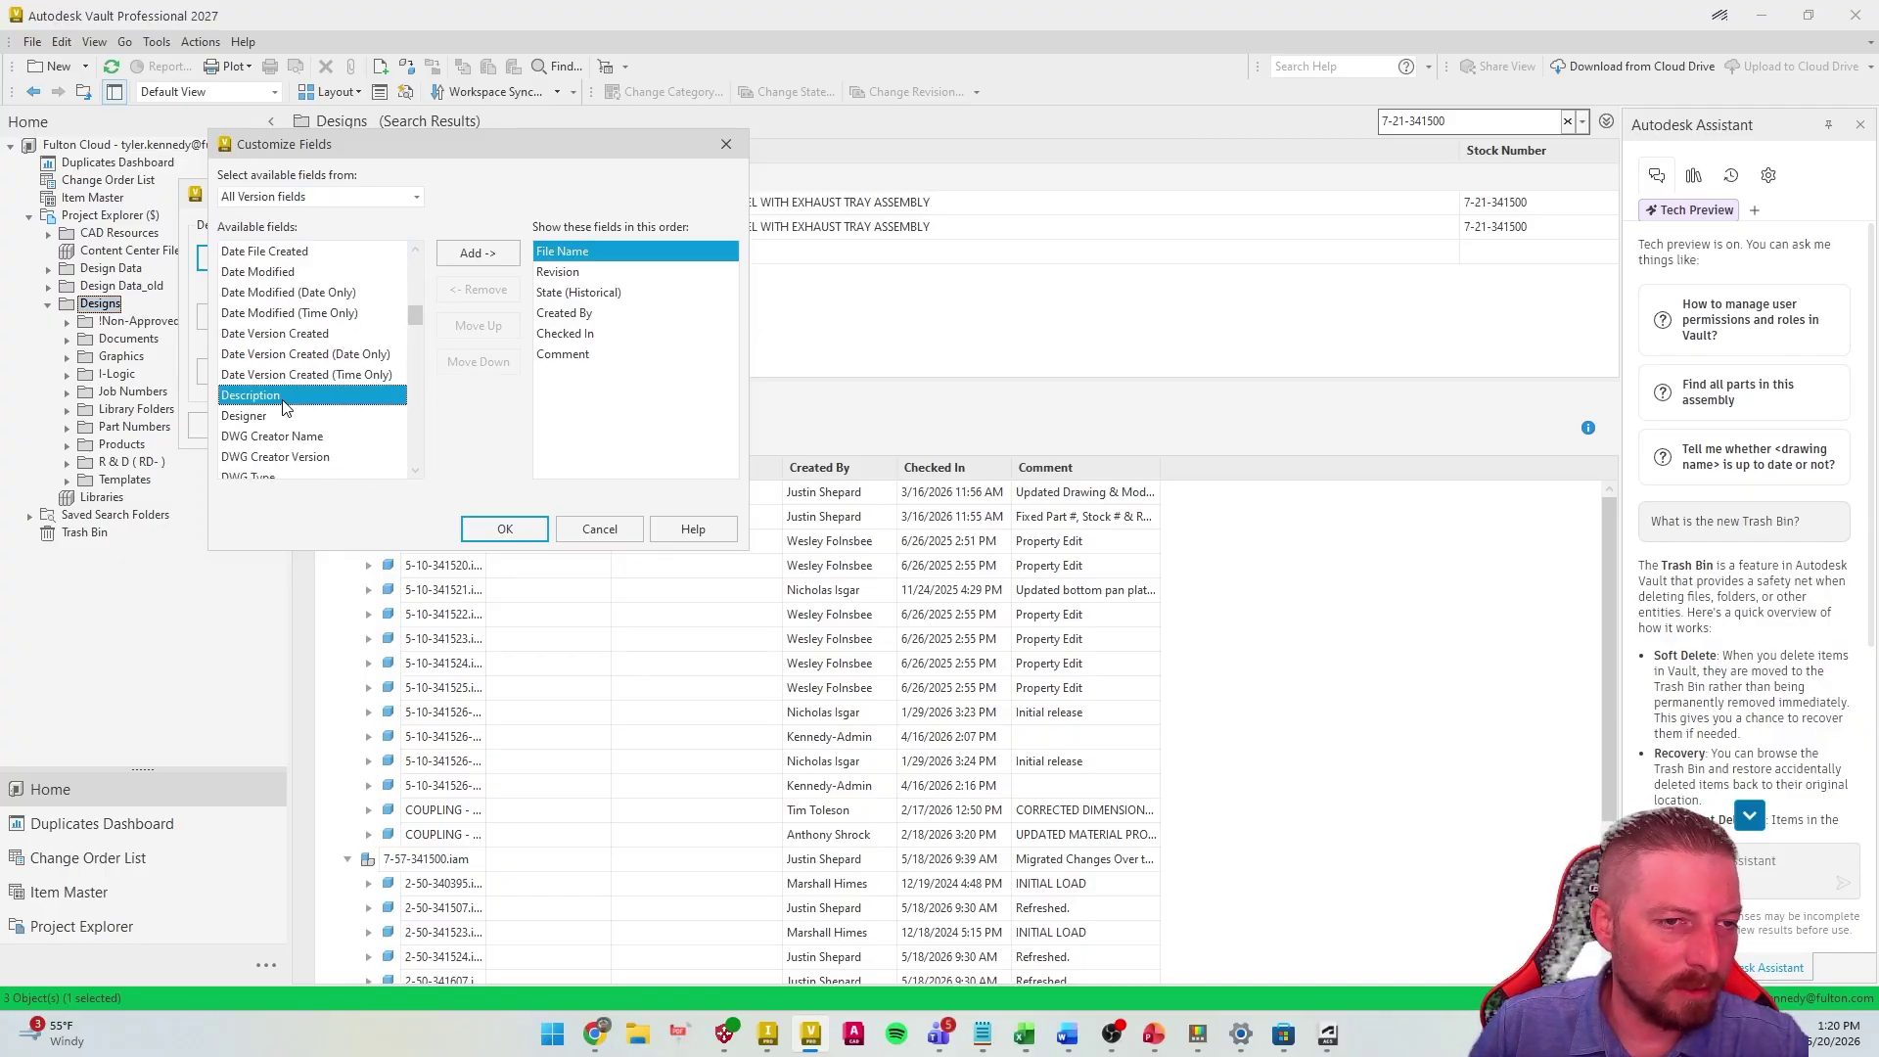
# Move the Description field up to directly after File Name in the field order
pyautogui.click(618, 375)
pyautogui.click(494, 329)
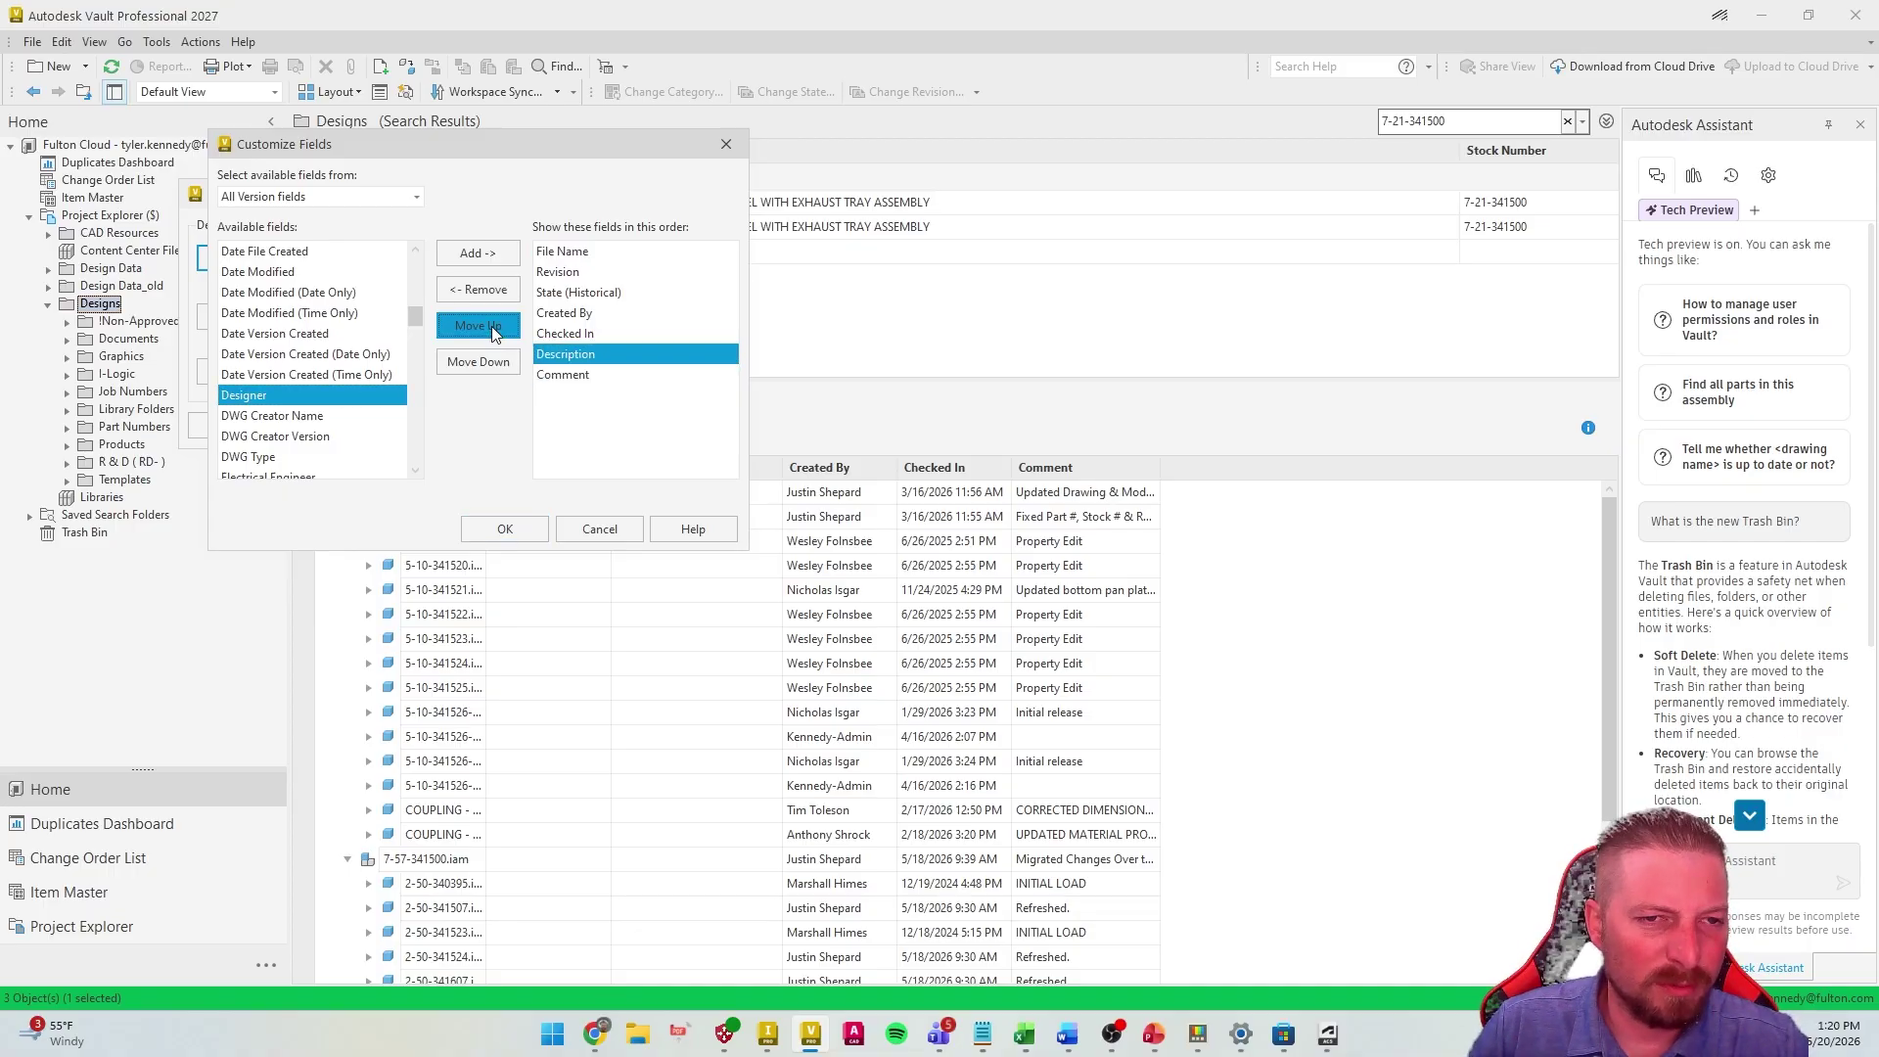
pyautogui.click(494, 329)
pyautogui.click(494, 328)
pyautogui.click(495, 329)
pyautogui.click(494, 329)
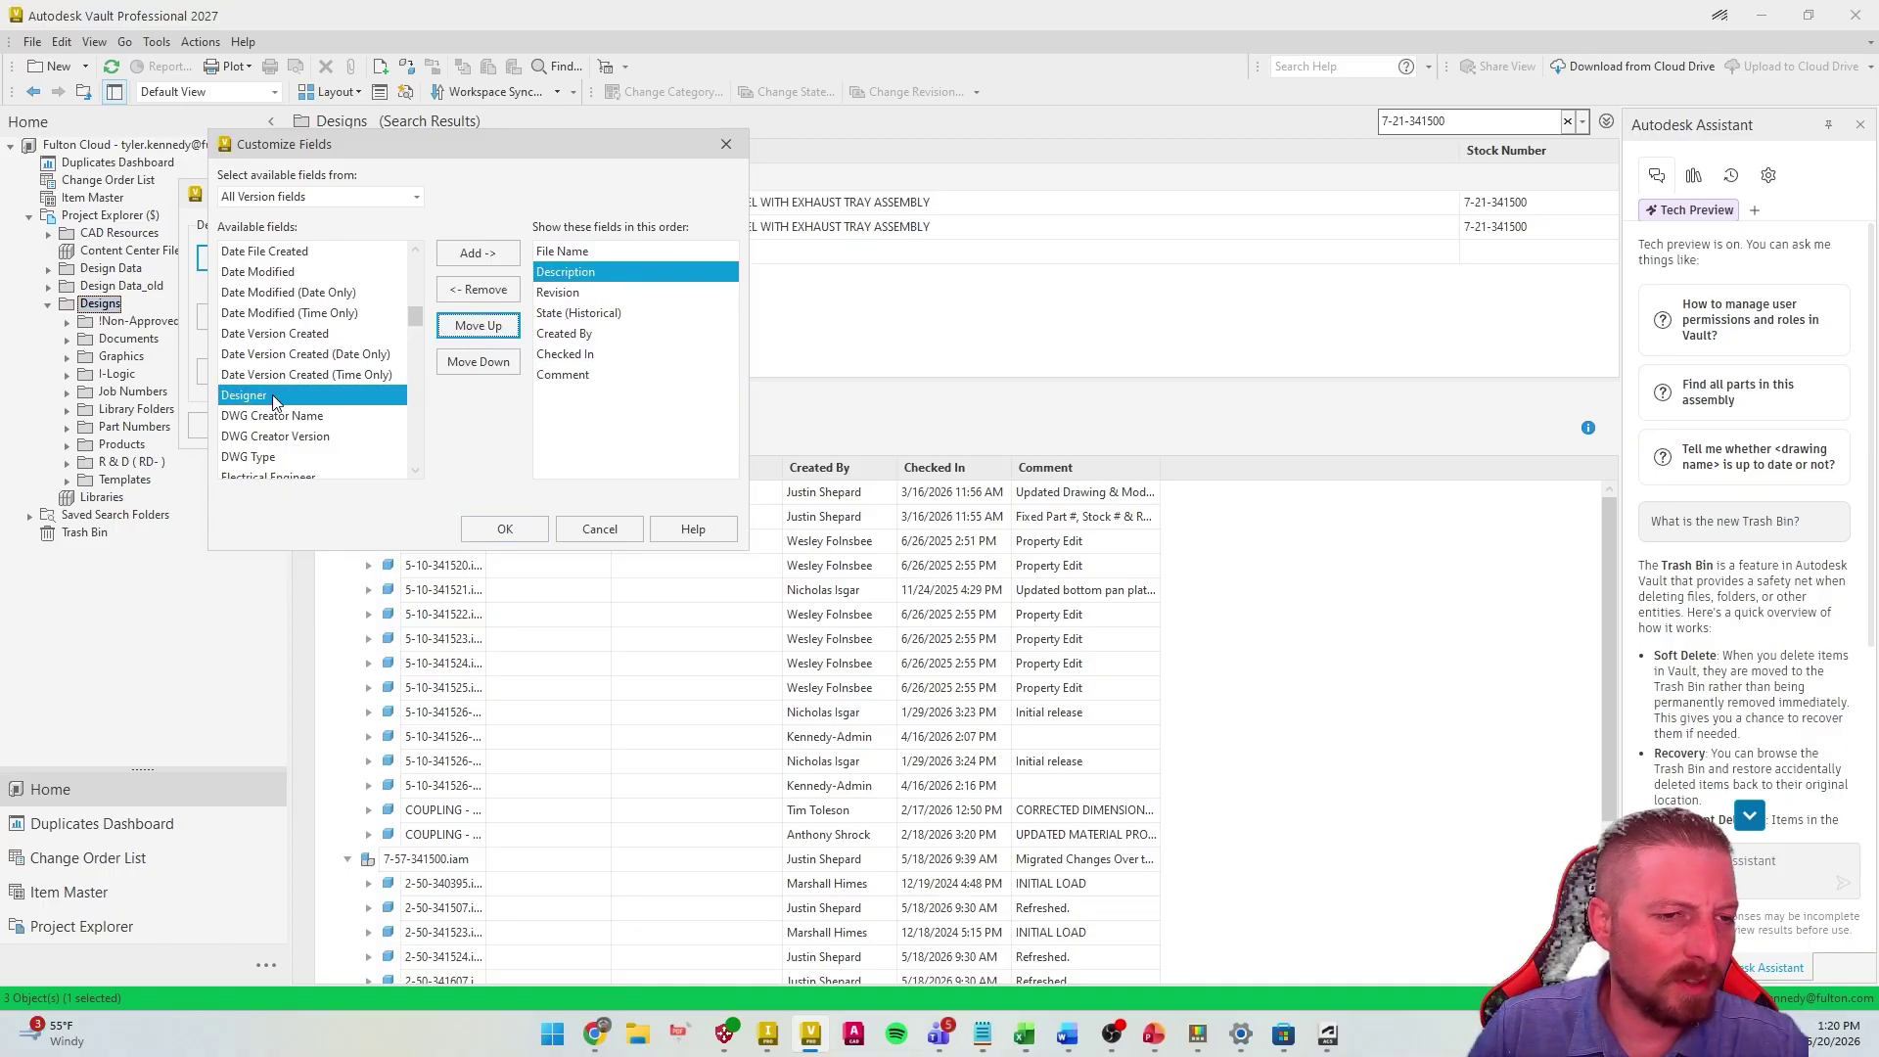
# Add the Stock Number field to the Uses list's shown fields
pyautogui.click(278, 358)
pyautogui.press('s')
pyautogui.scroll(-3, 290, 467)
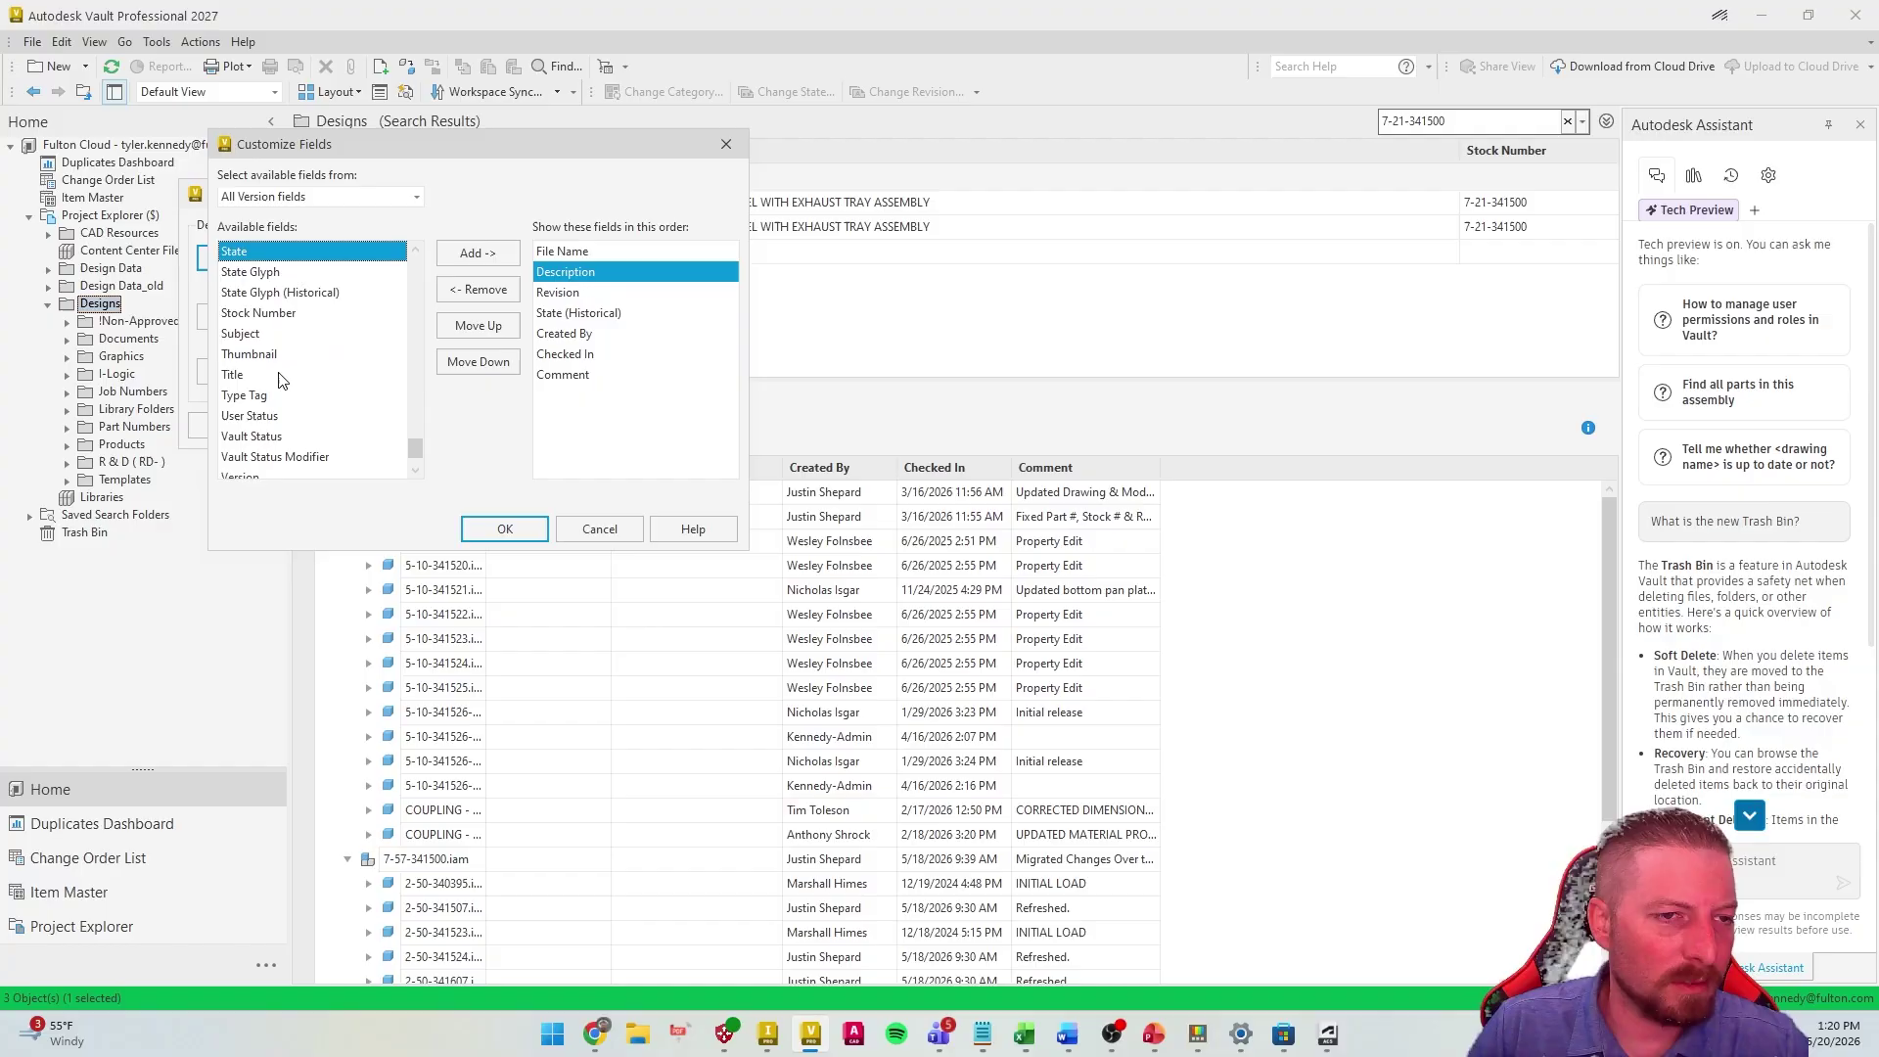
pyautogui.doubleClick(279, 314)
# Move Stock Number directly after File Name, accept the field selection and close the view customization
pyautogui.click(584, 396)
pyautogui.click(494, 329)
pyautogui.click(495, 329)
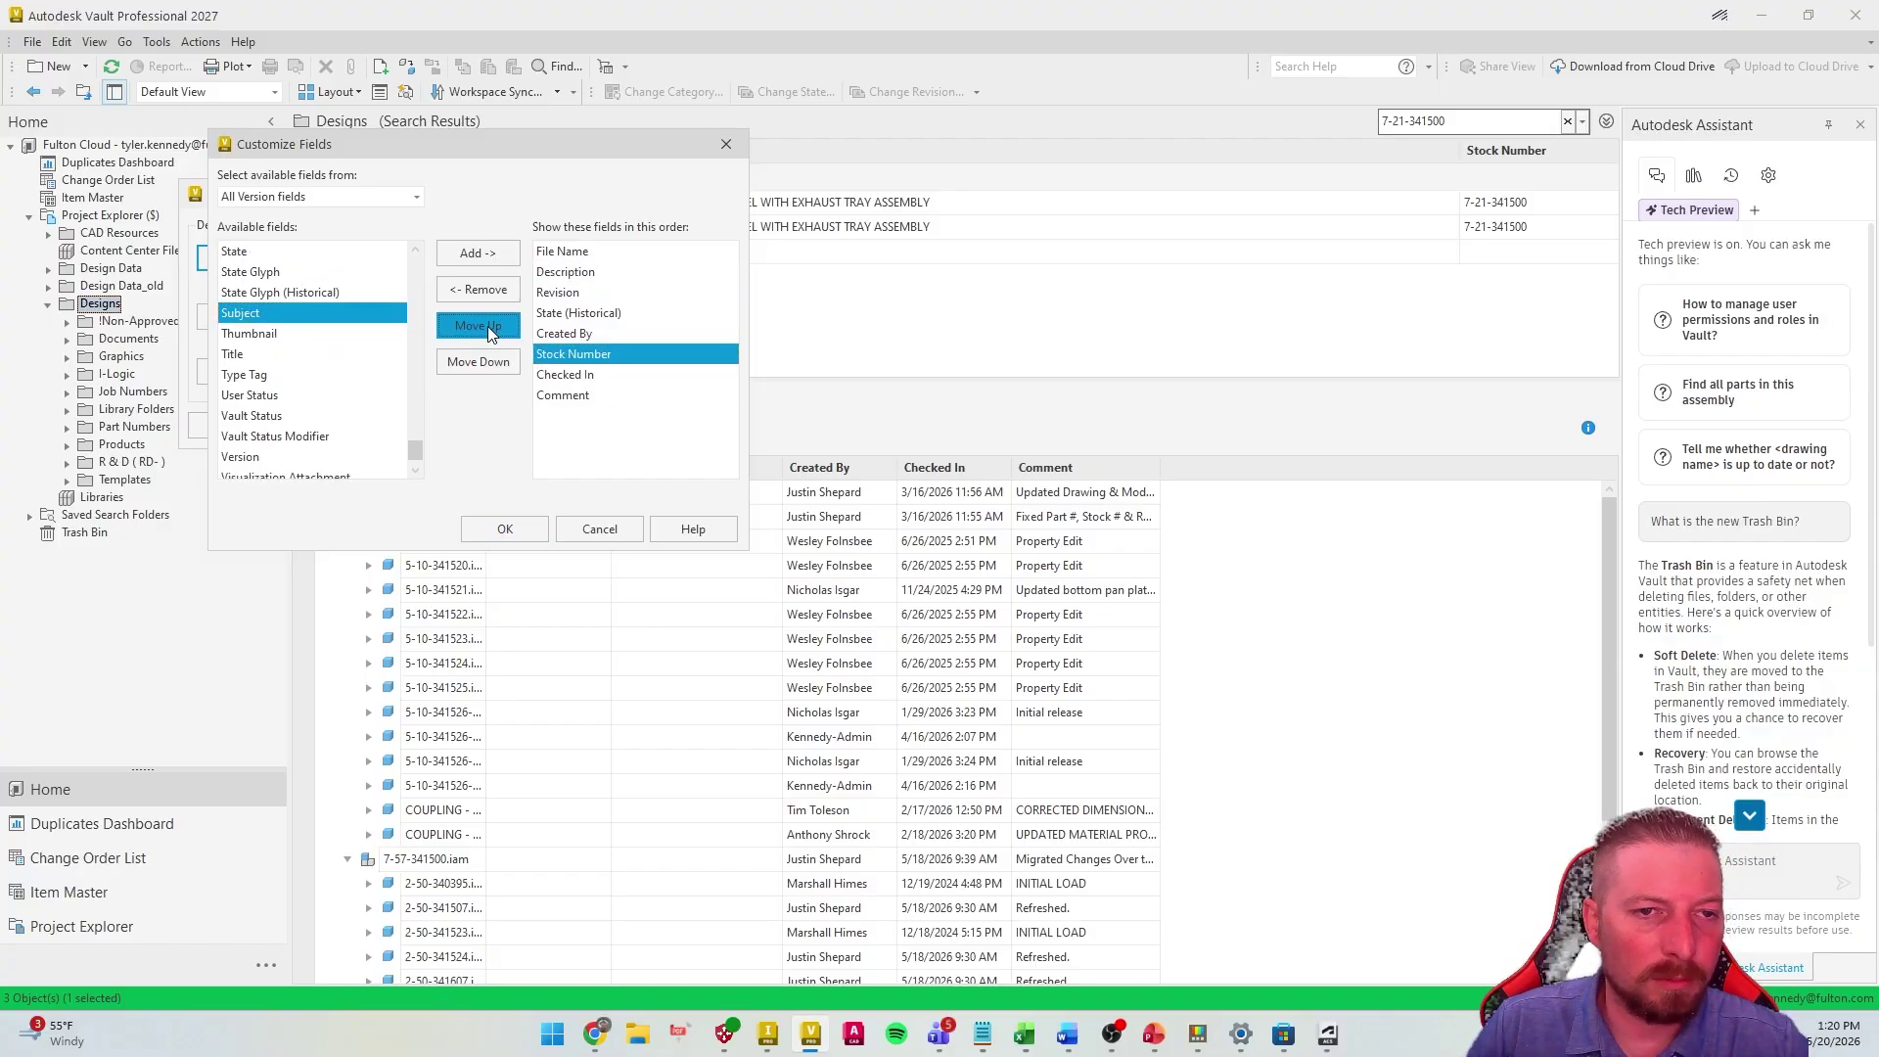
pyautogui.click(494, 329)
pyautogui.click(495, 328)
pyautogui.click(494, 329)
pyautogui.click(495, 329)
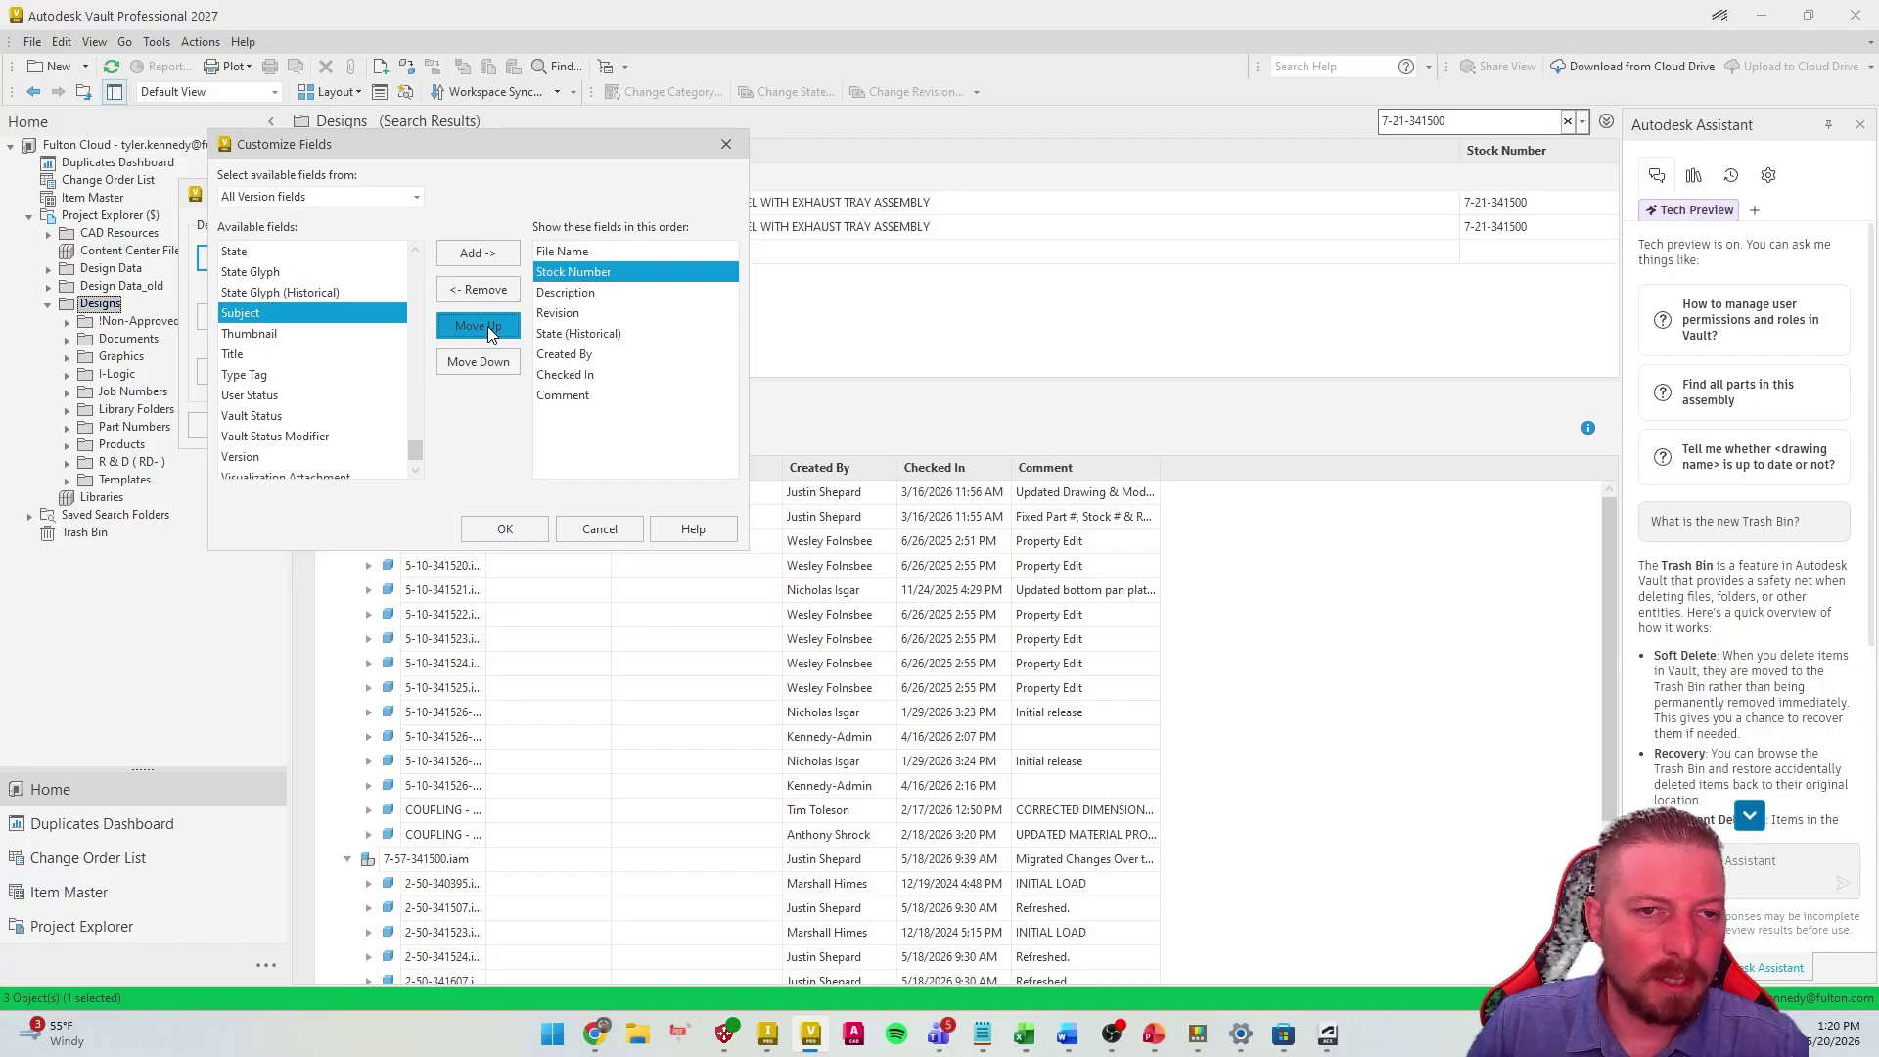
pyautogui.click(505, 528)
pyautogui.click(543, 423)
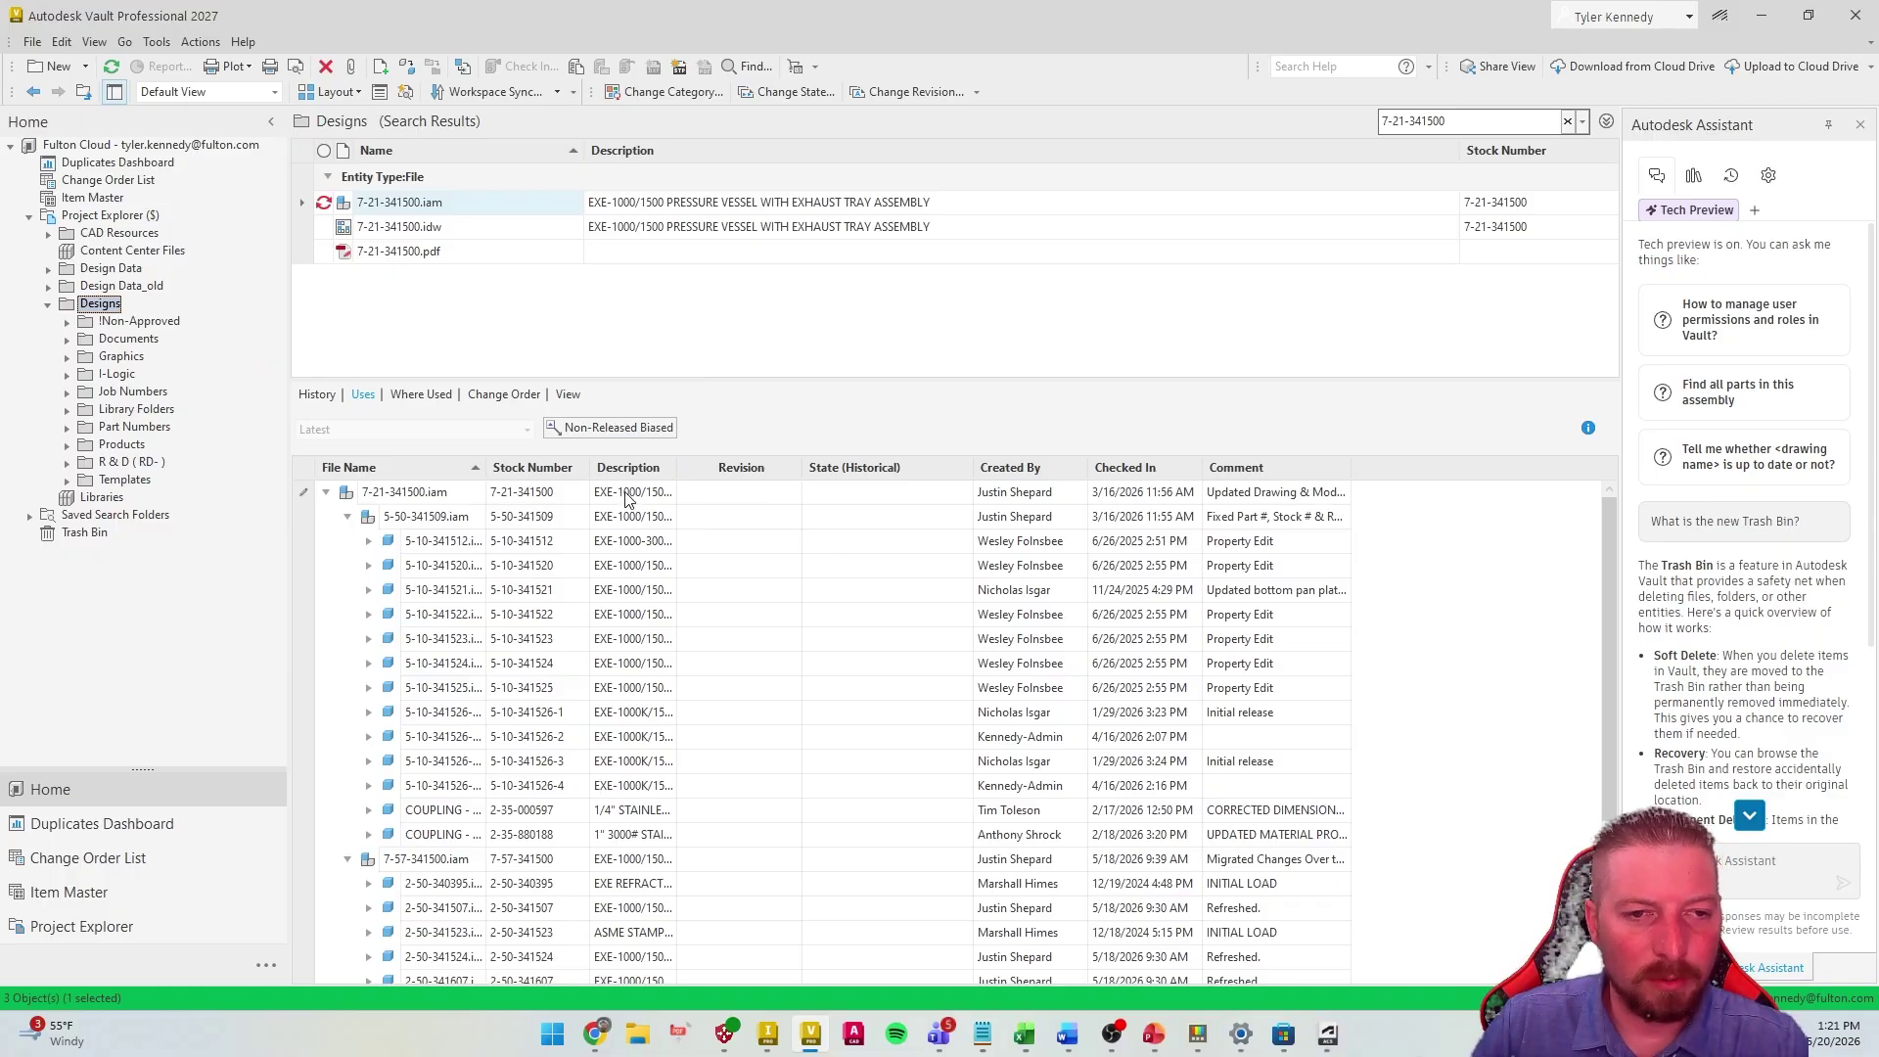
# Widen the Stock Number, File Name and Description columns of the Uses list so the file names and descriptions are readable
pyautogui.moveTo(590, 467); pyautogui.dragTo(707, 468)
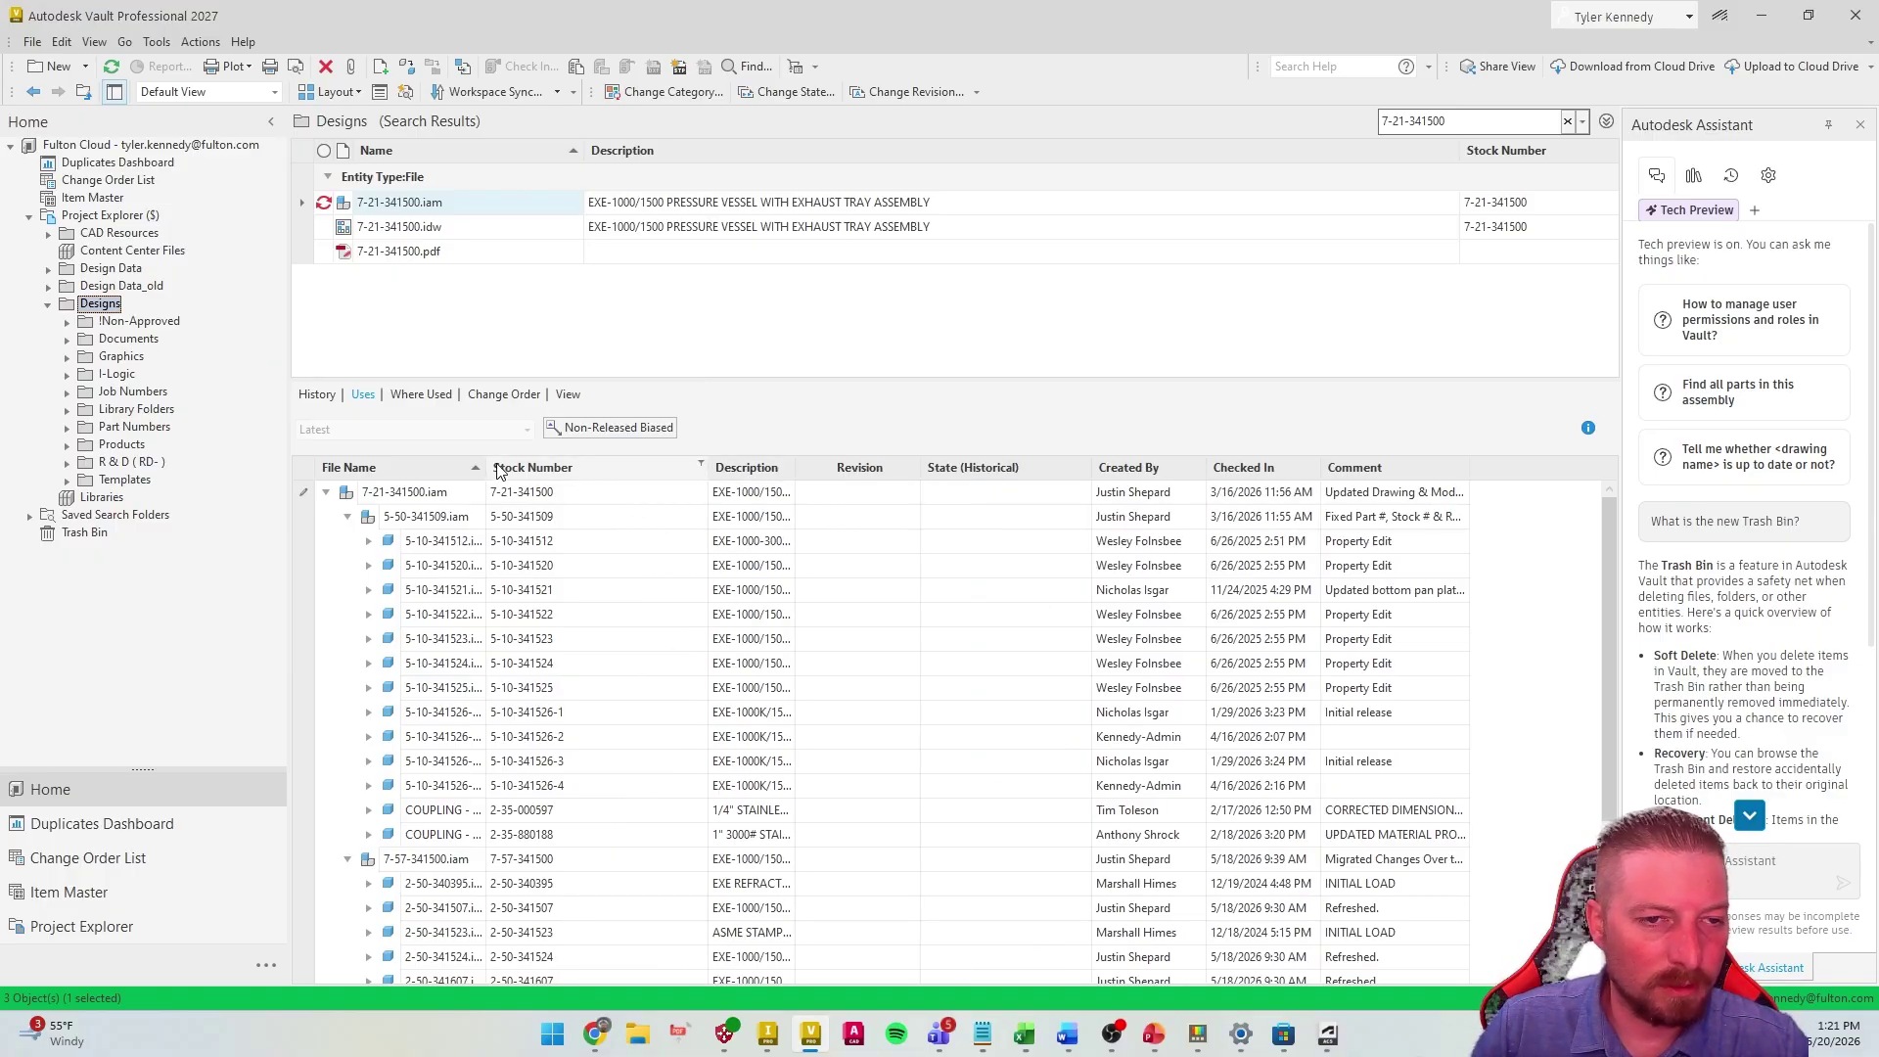
pyautogui.moveTo(486, 468); pyautogui.dragTo(515, 467)
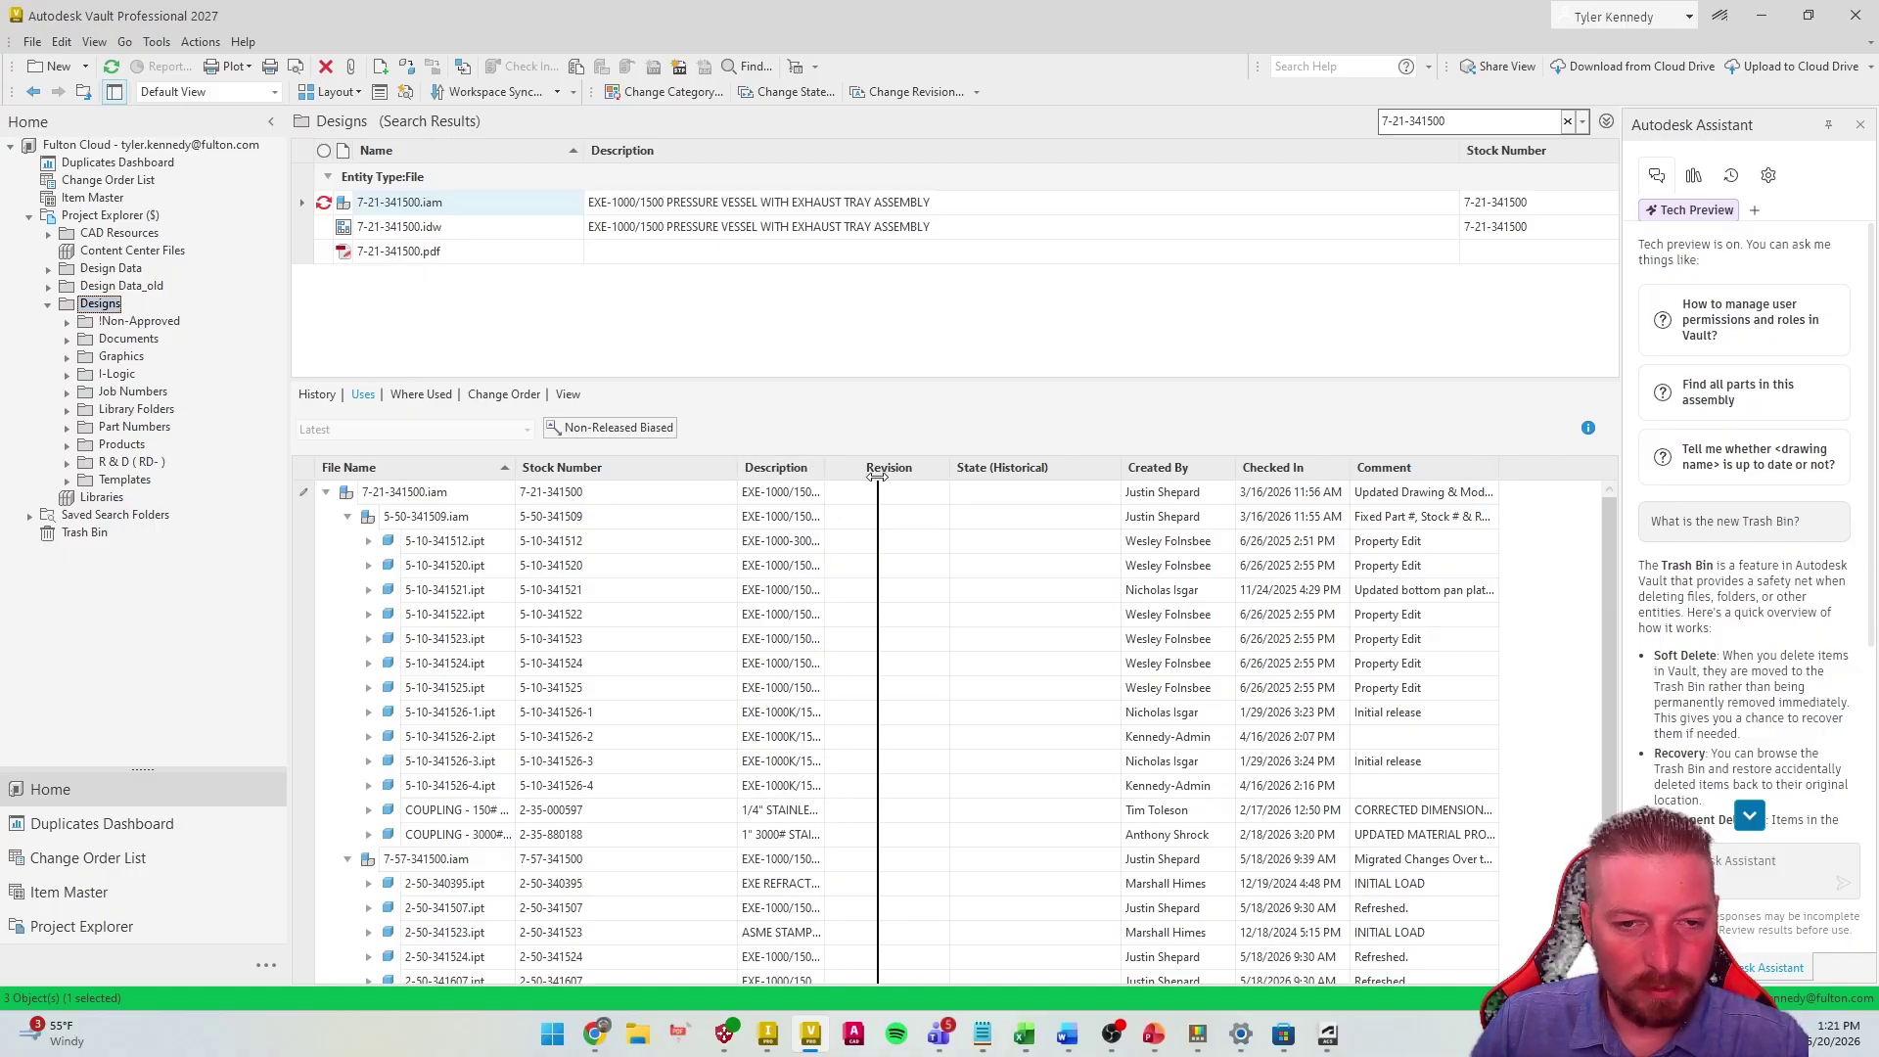
pyautogui.moveTo(860, 468); pyautogui.dragTo(1184, 468)
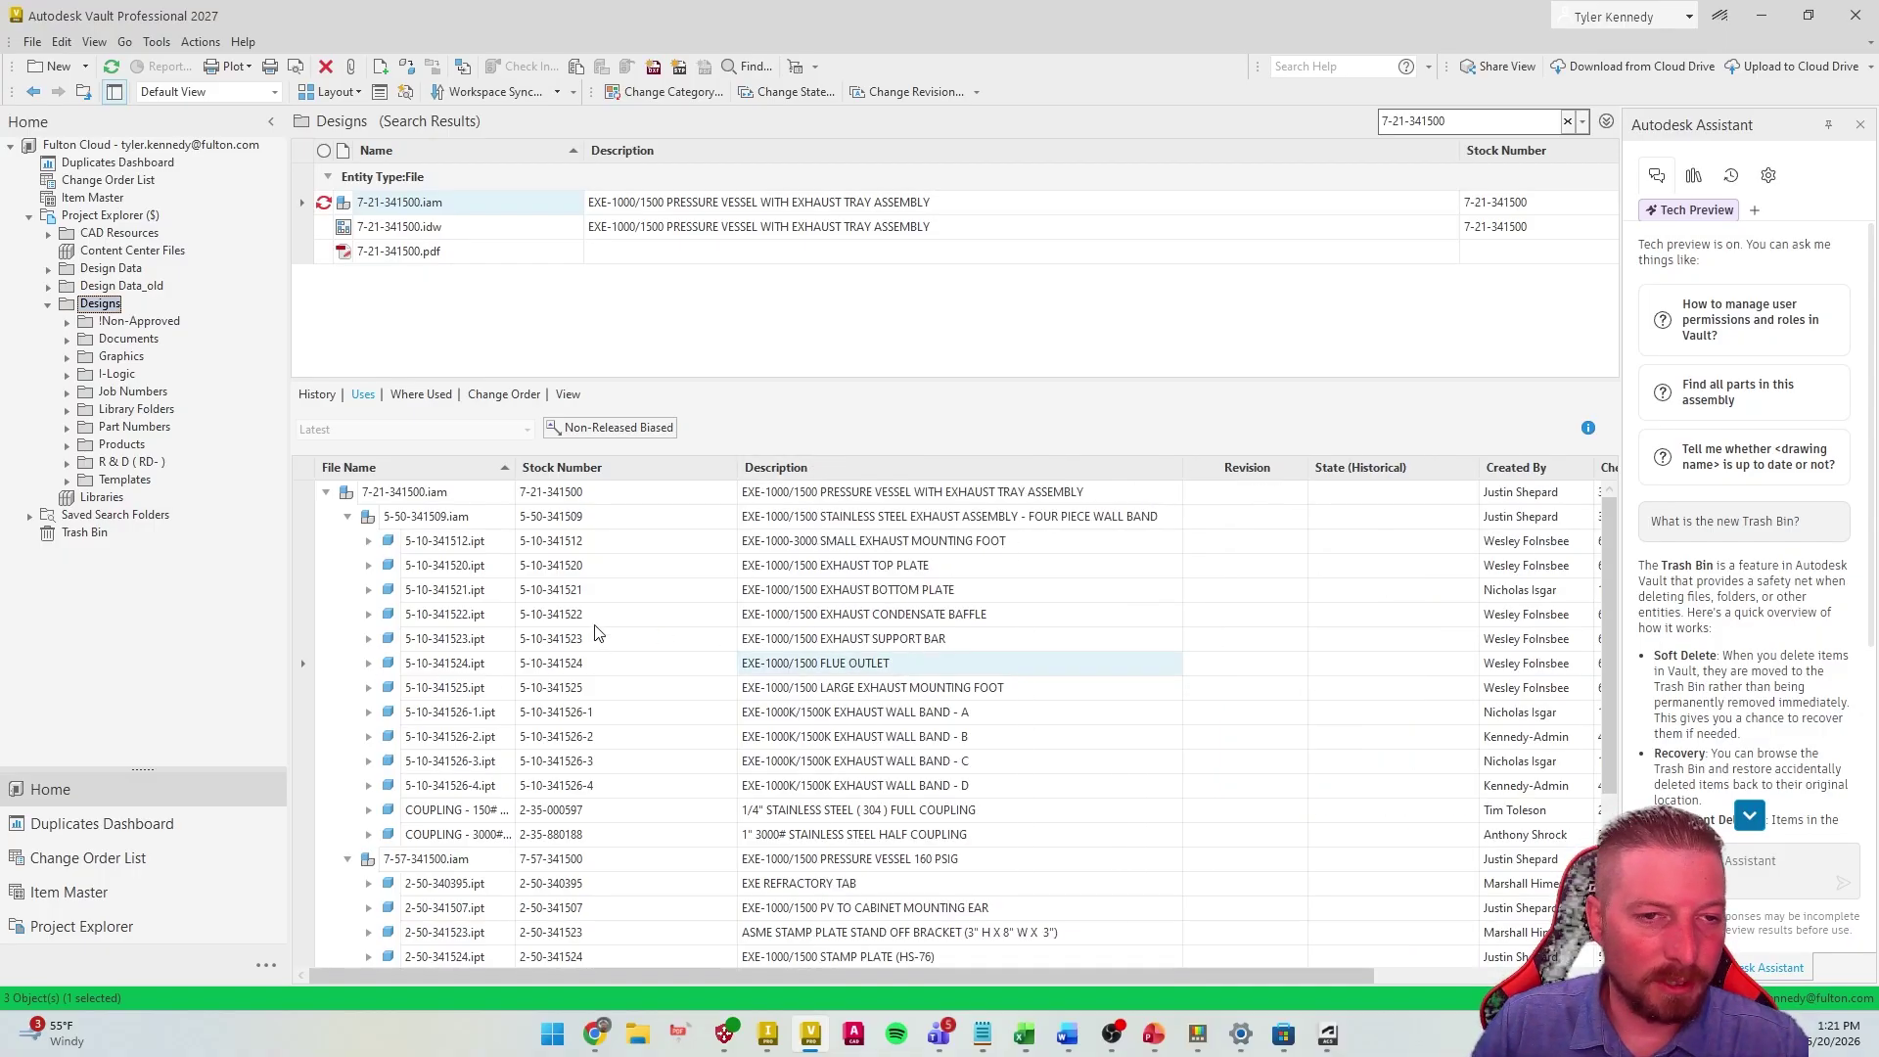
# Show where 7-21-341500.iam is used, expand the list of parent files and select the drawing 7-21-341500.idw
pyautogui.click(420, 394)
pyautogui.click(327, 489)
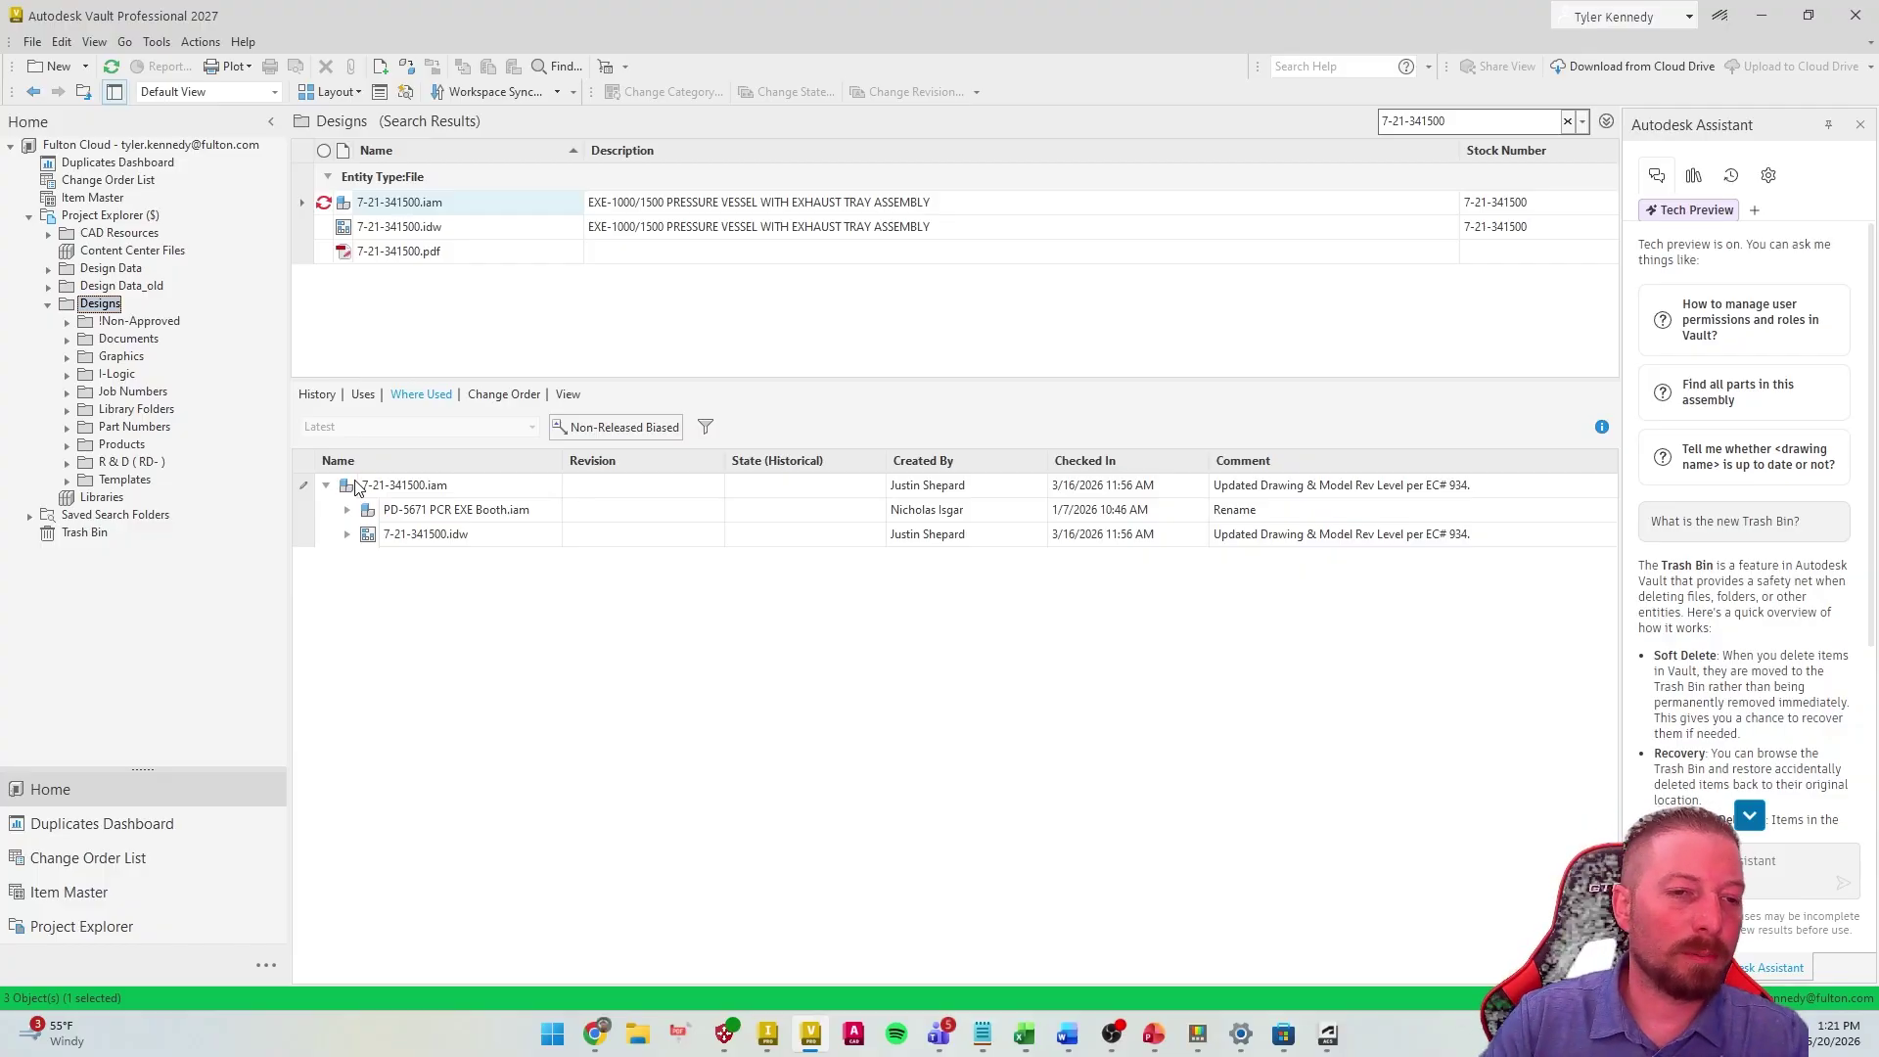
pyautogui.click(438, 543)
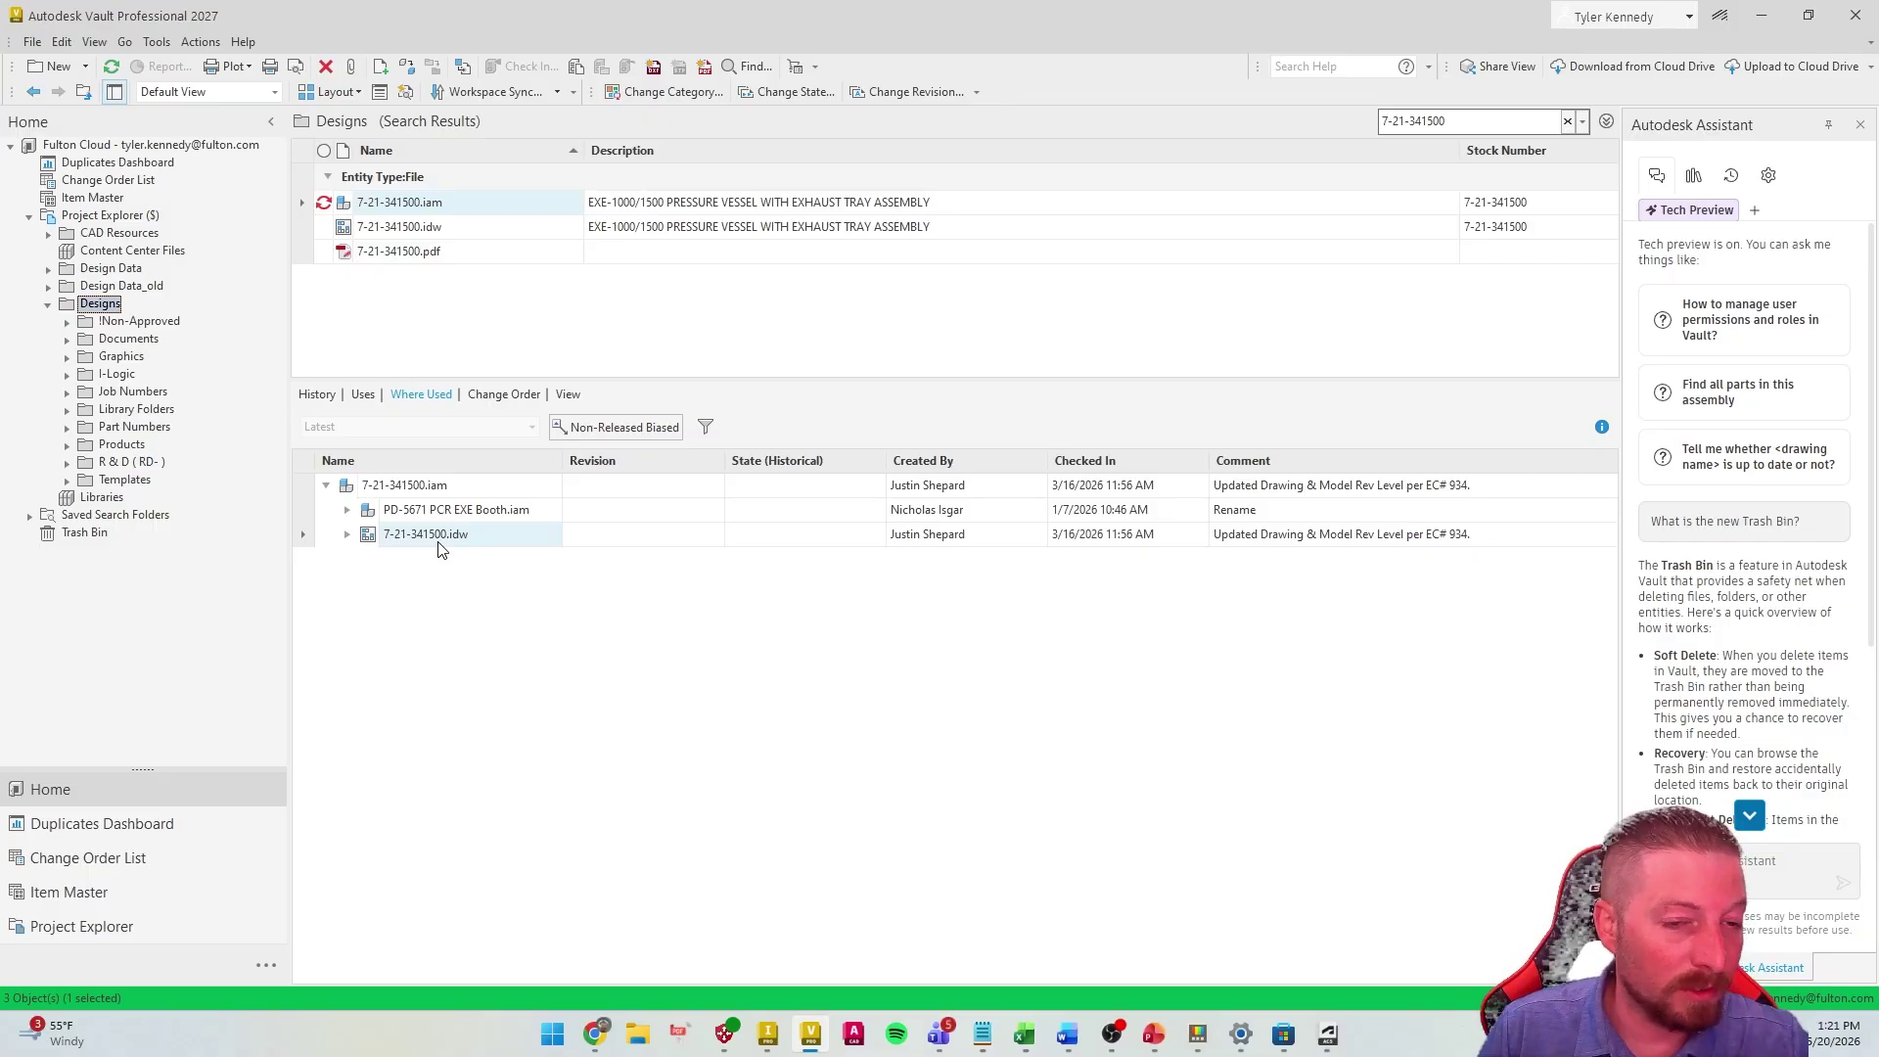
# Check the assembly's associated change orders and browse its version preview images
pyautogui.click(515, 395)
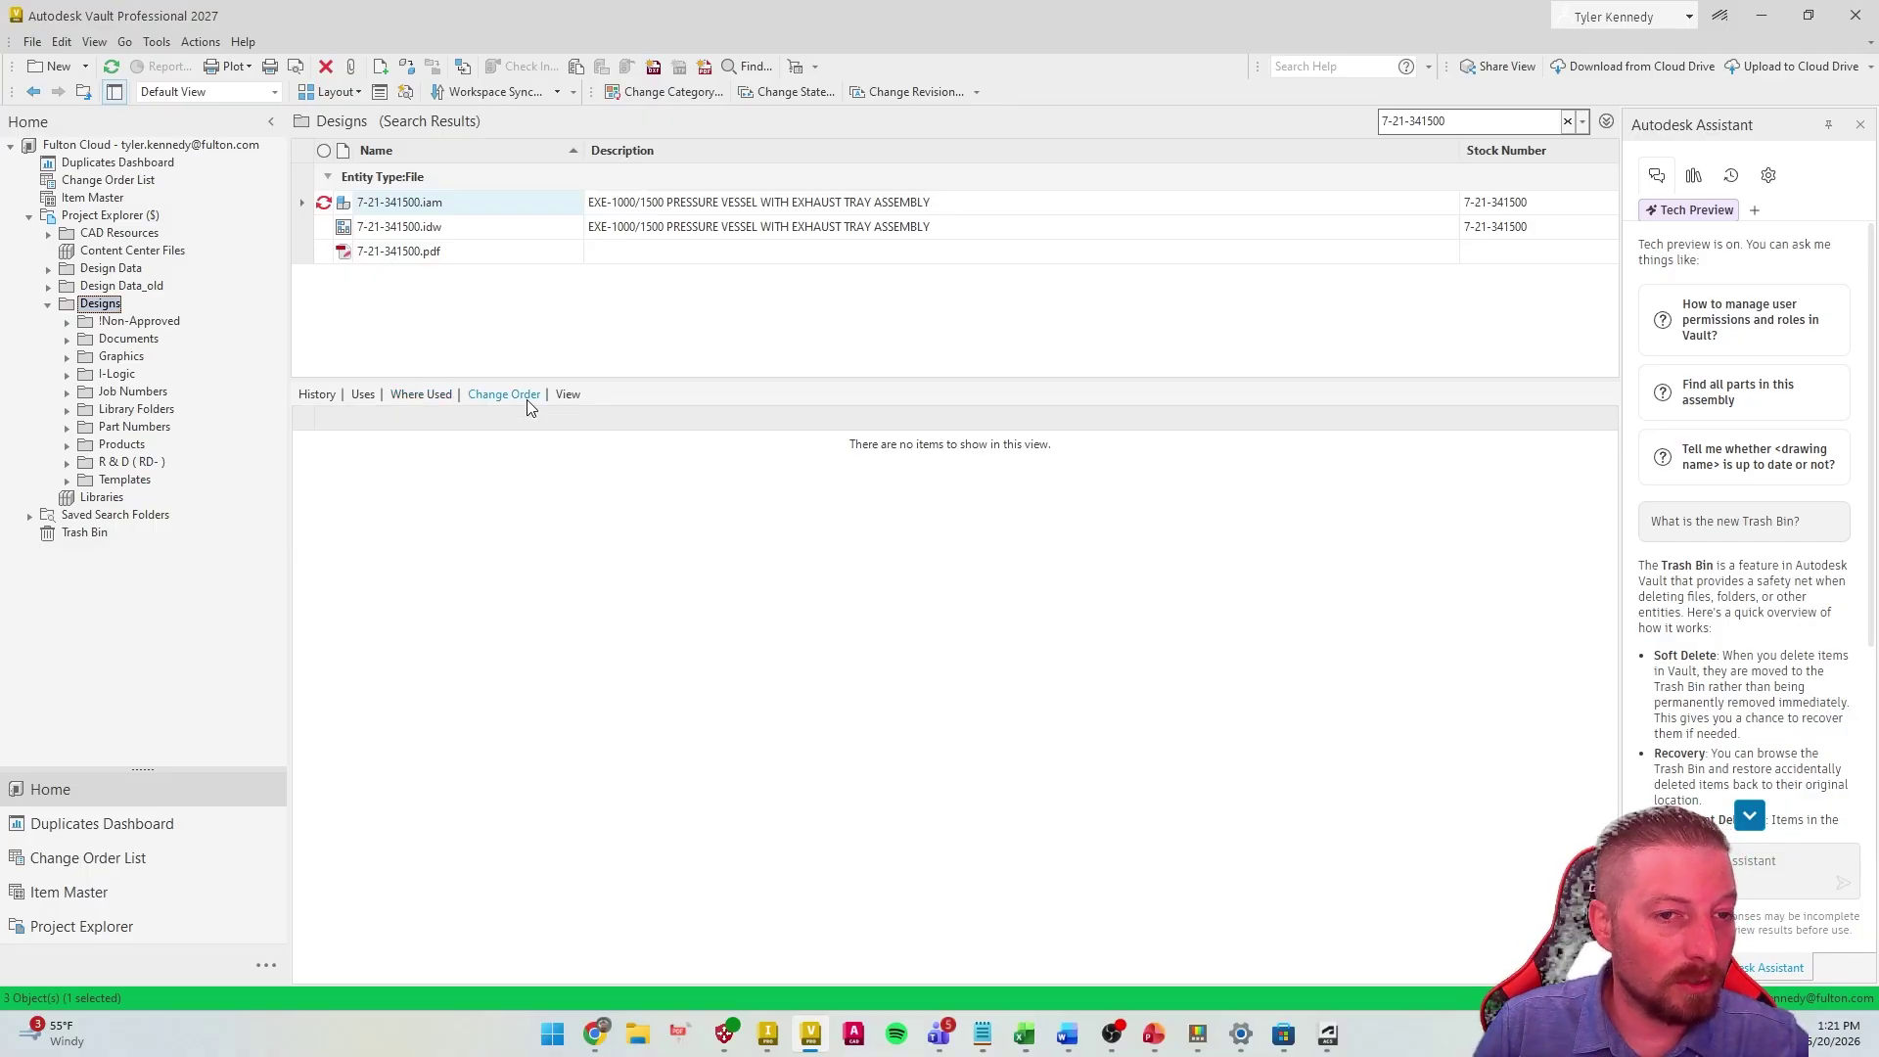
pyautogui.click(568, 395)
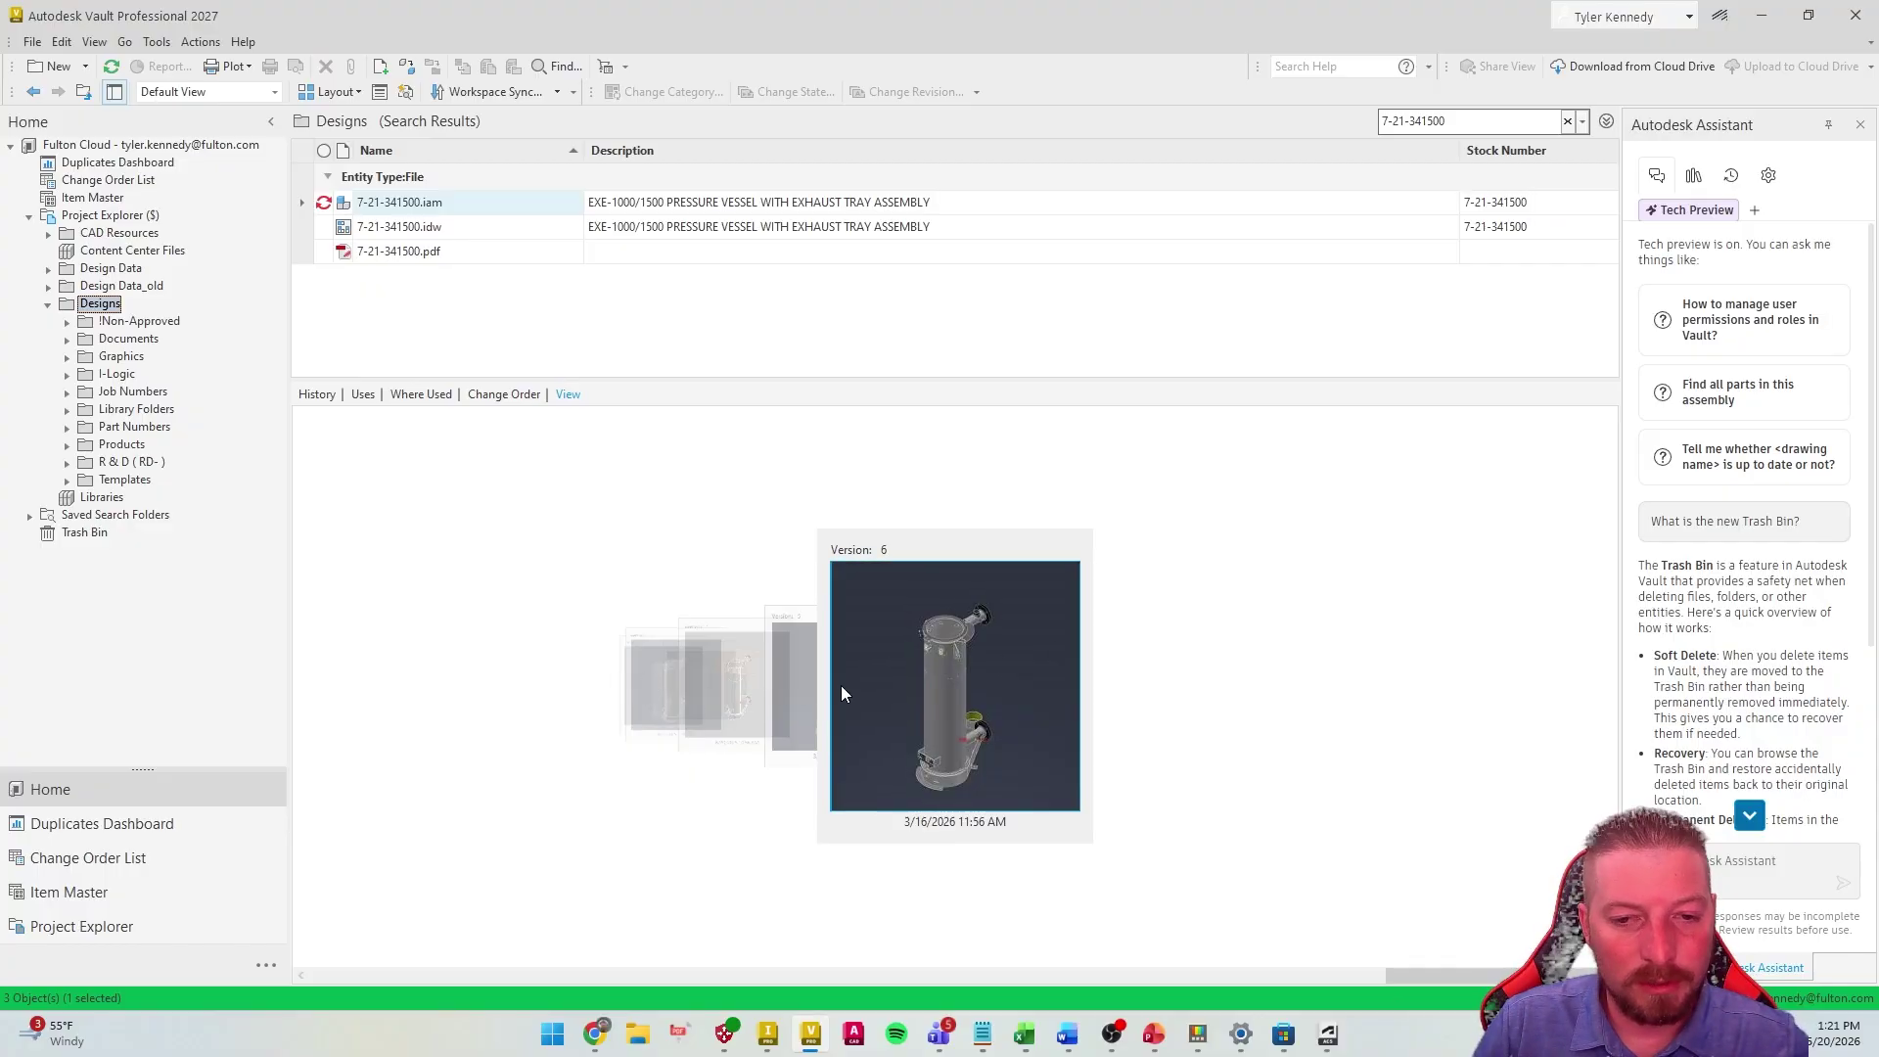
pyautogui.click(791, 683)
pyautogui.click(1120, 681)
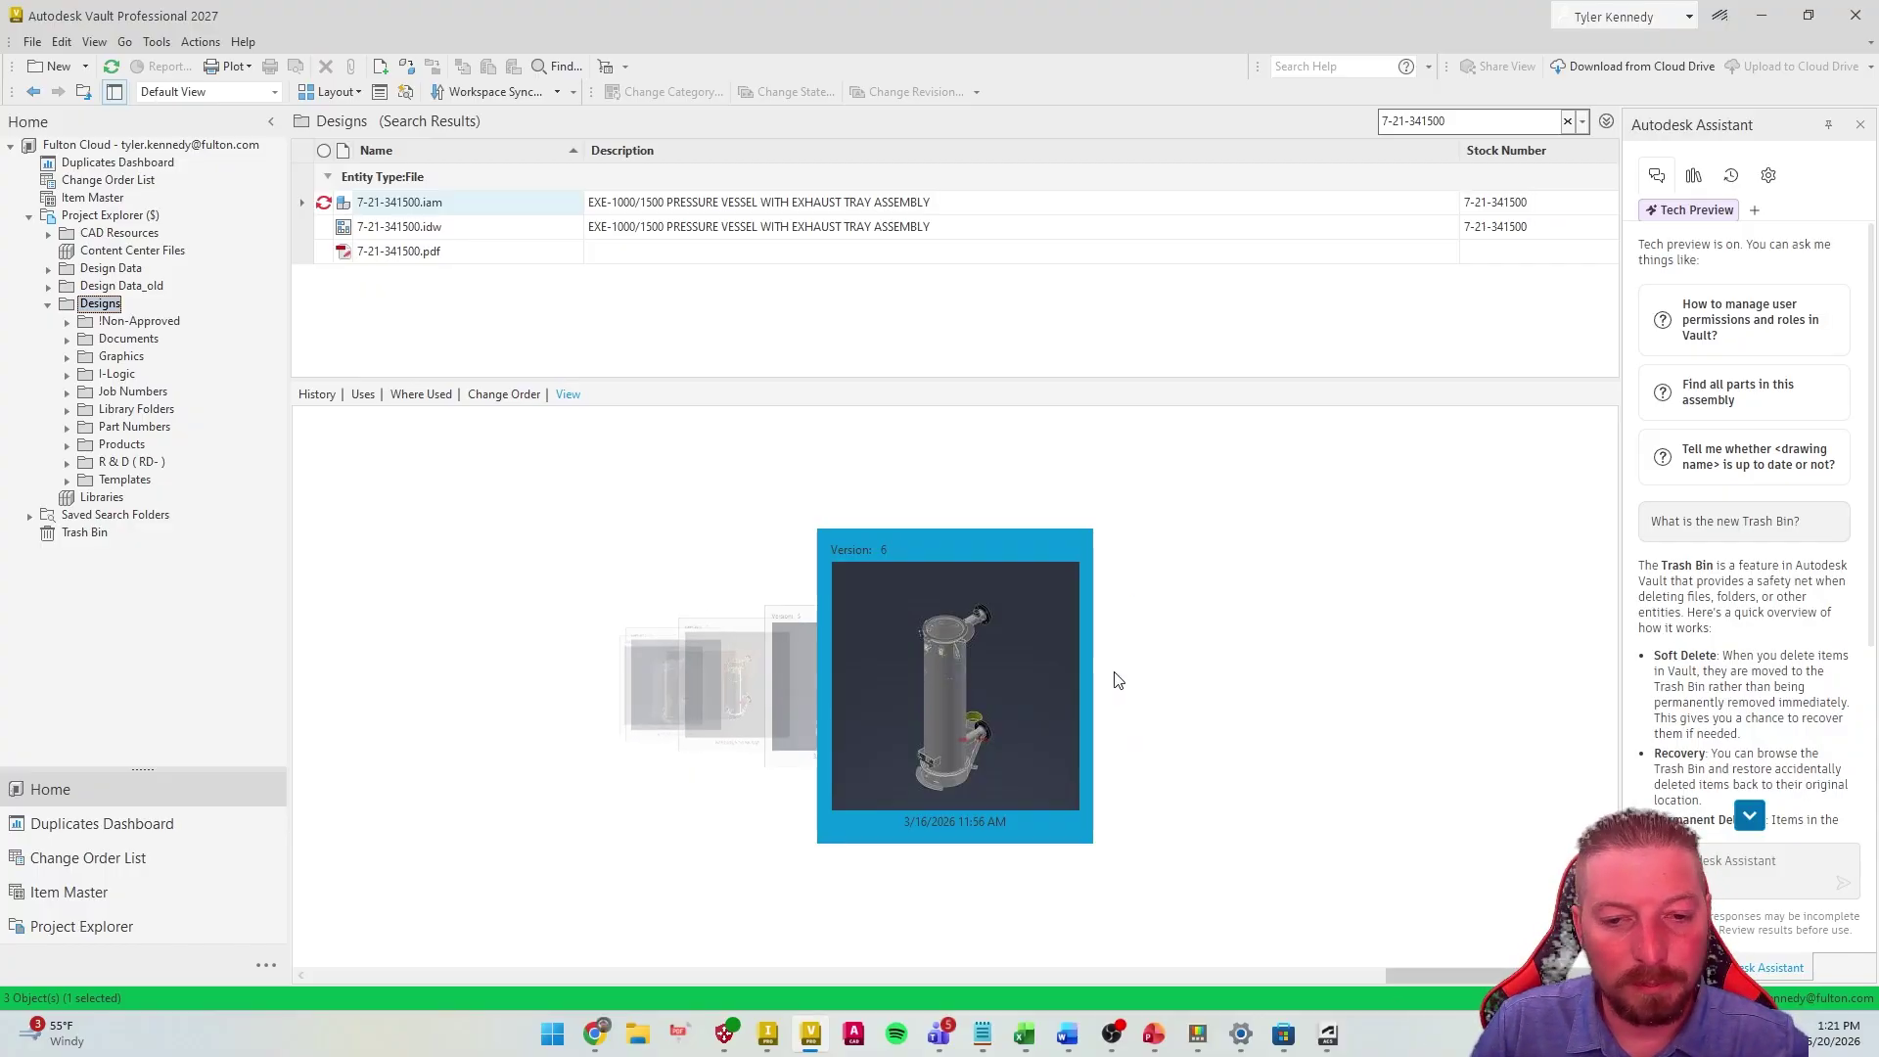